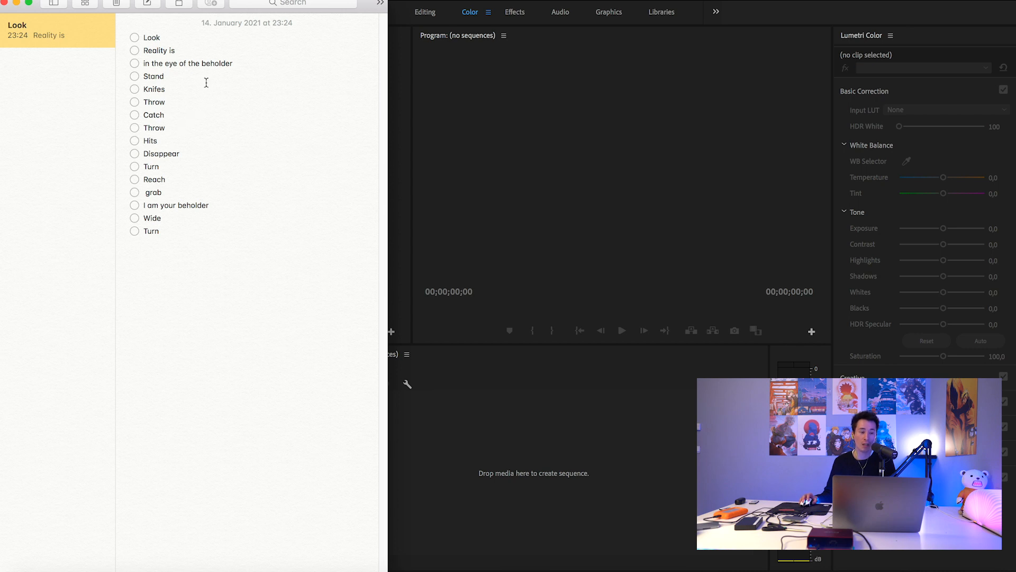
# Switch to Premiere Pro, create a sequence from C0132.MP4 in the Footage bin, and clear its video and audio from the timeline.
pyautogui.click(17, 5)
pyautogui.click(168, 468)
pyautogui.doubleClick(82, 447)
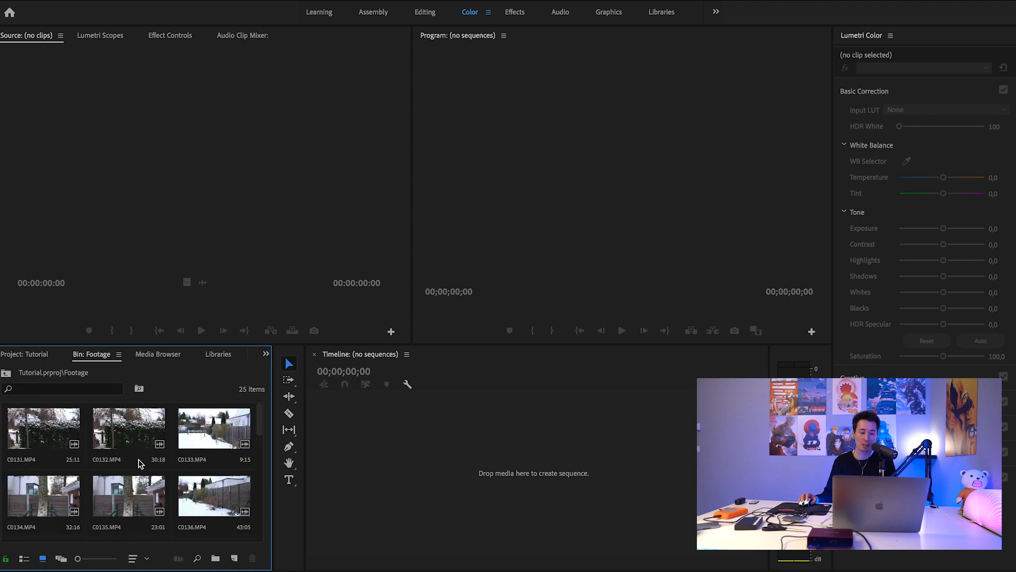
pyautogui.click(125, 435)
pyautogui.moveTo(125, 436); pyautogui.dragTo(447, 456)
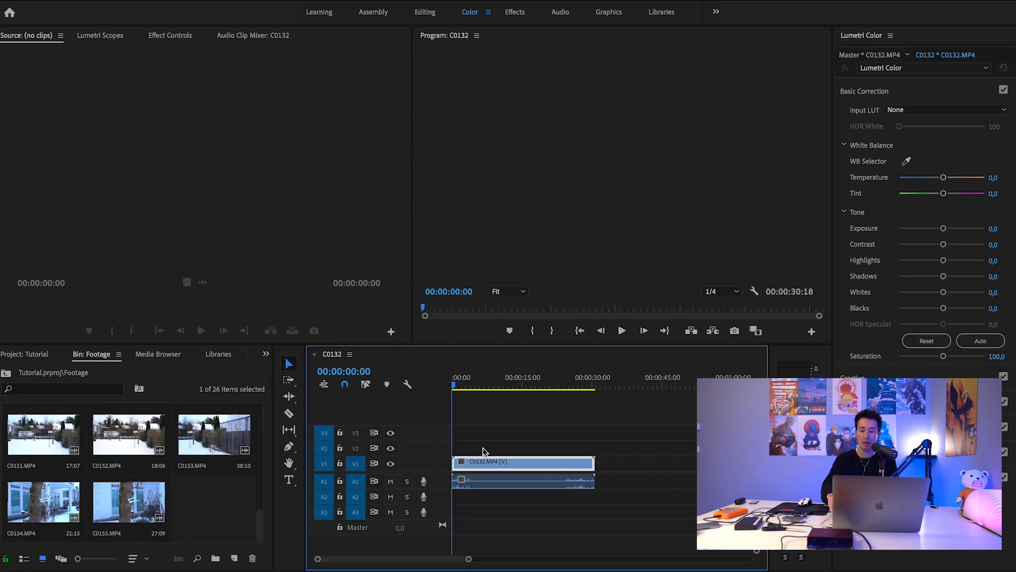
pyautogui.click(497, 482)
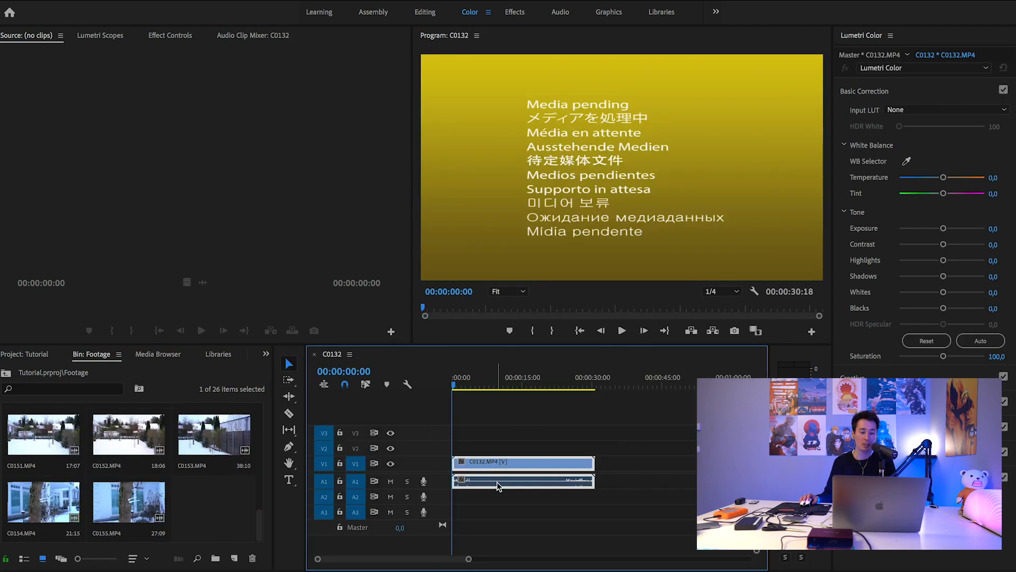
pyautogui.press('Delete')
# Set the C0132 sequence's frame size to 1080 horizontal by 1920 vertical.
pyautogui.scroll(5, 206, 491)
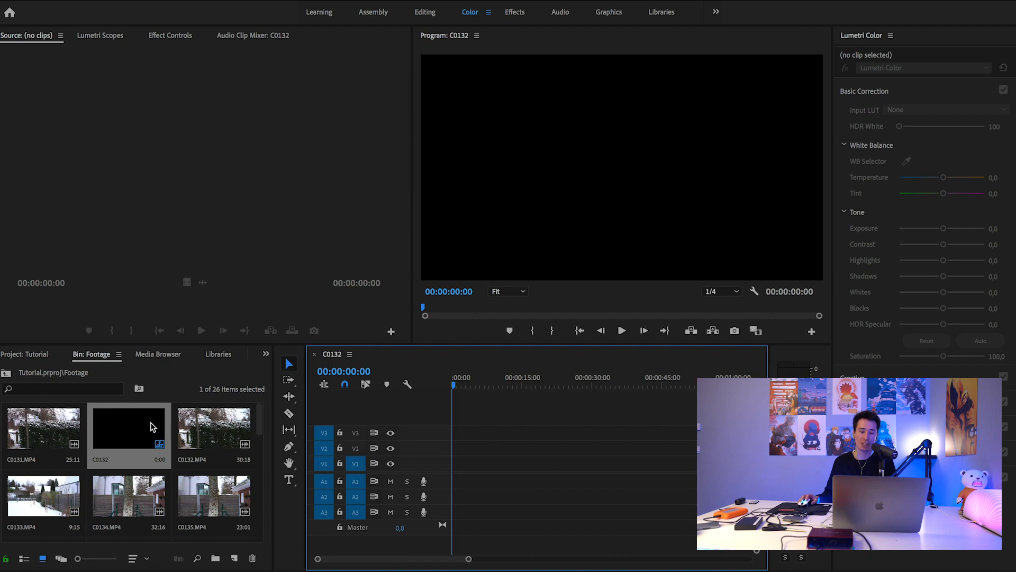
pyautogui.rightClick(147, 432)
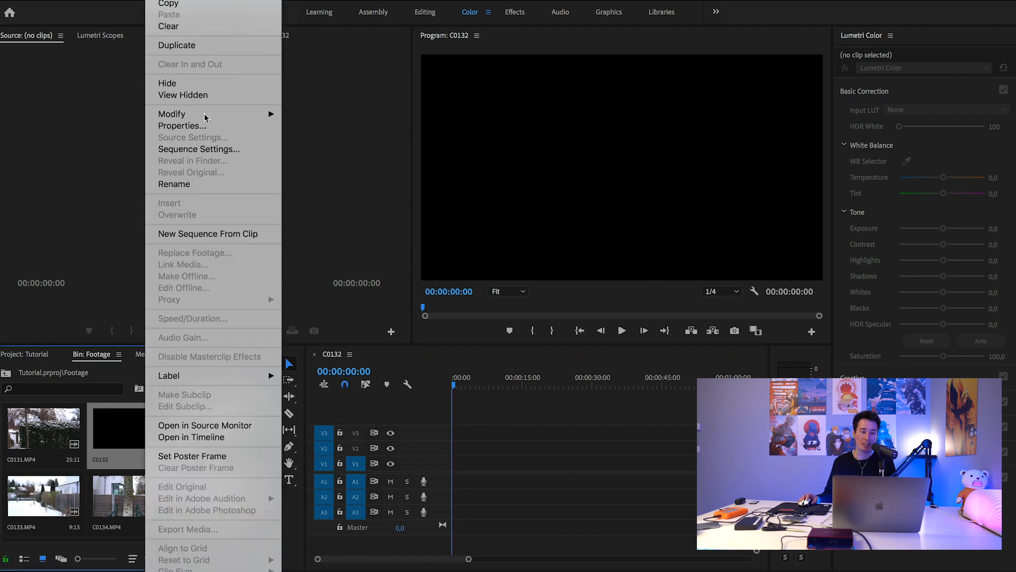
pyautogui.click(206, 149)
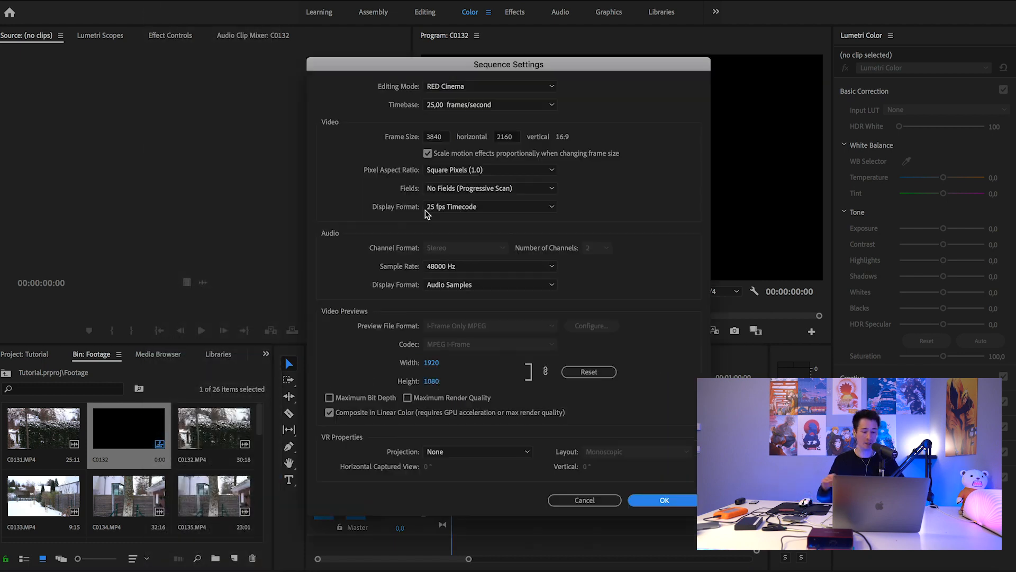
pyautogui.doubleClick(438, 137)
pyautogui.write('1080')
pyautogui.press('Tab')
pyautogui.write('1920')
pyautogui.press('Return')
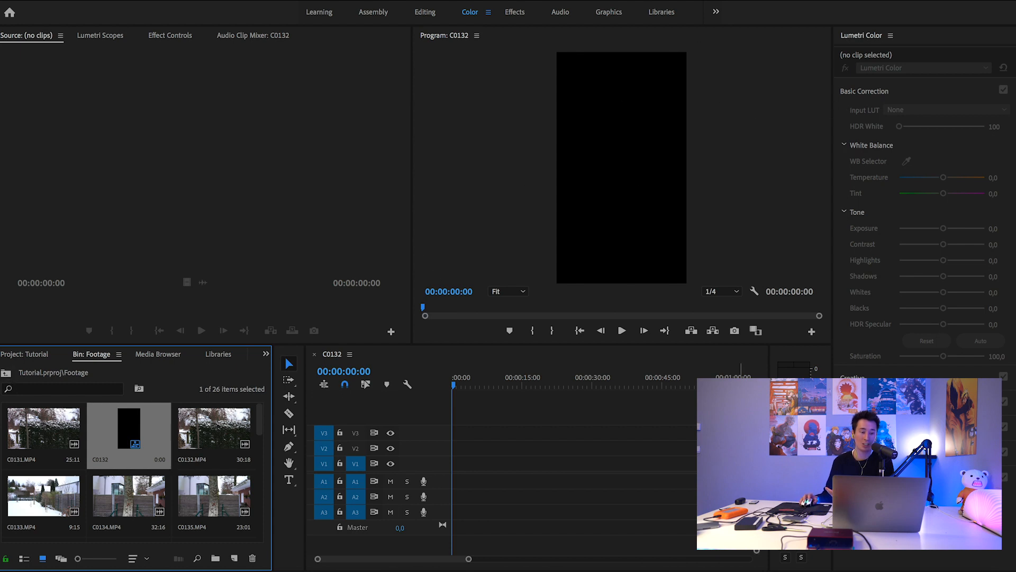
# Check the shot list in Notes and look through the Footage bin for the opening "Look" shot.
pyautogui.click(267, 571)
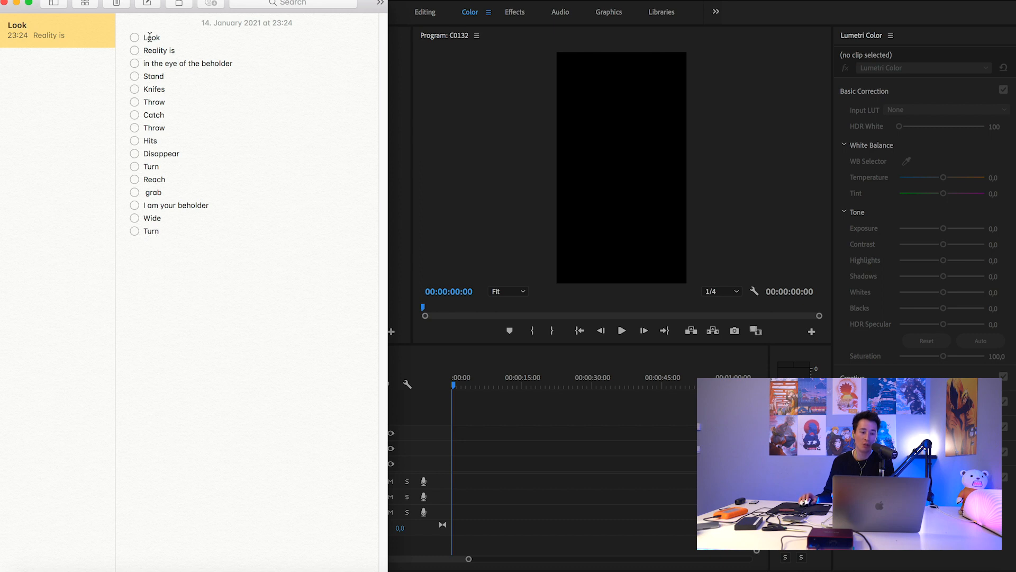
pyautogui.click(429, 3)
pyautogui.scroll(-1, 143, 431)
pyautogui.scroll(1, 135, 433)
pyautogui.scroll(-2, 129, 426)
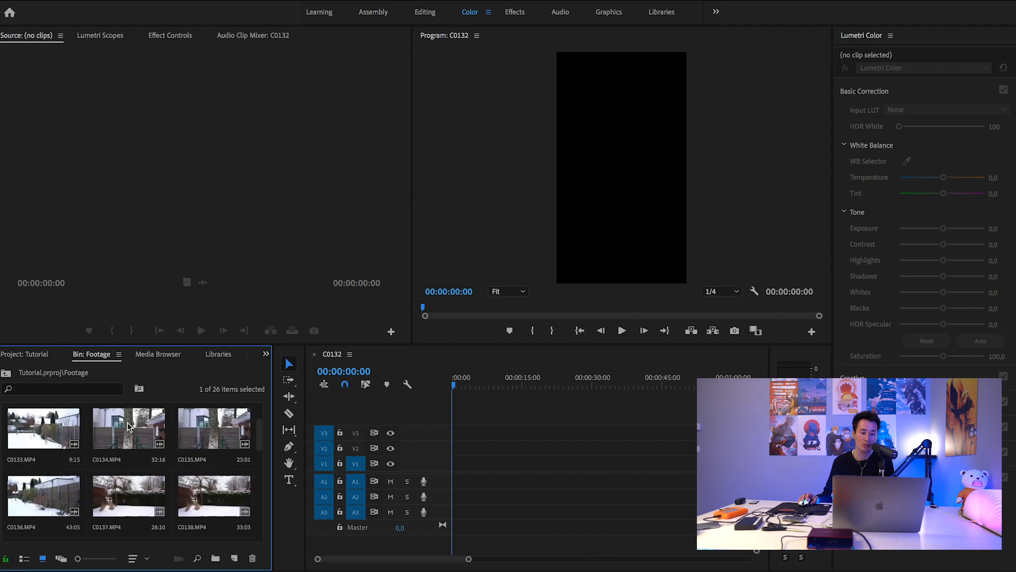
pyautogui.scroll(2, 132, 431)
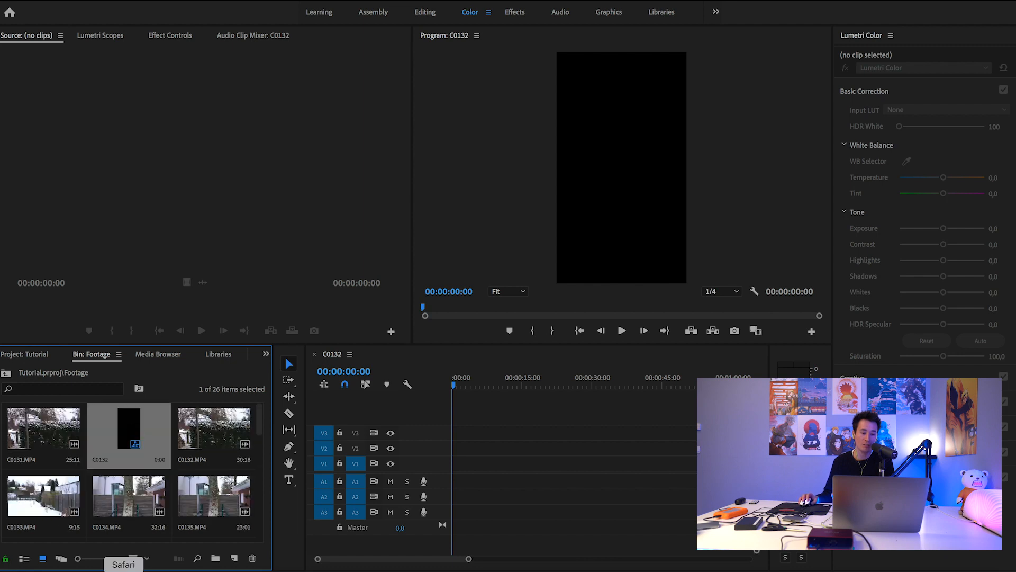
pyautogui.click(134, 558)
pyautogui.click(159, 162)
pyautogui.scroll(-3, 117, 443)
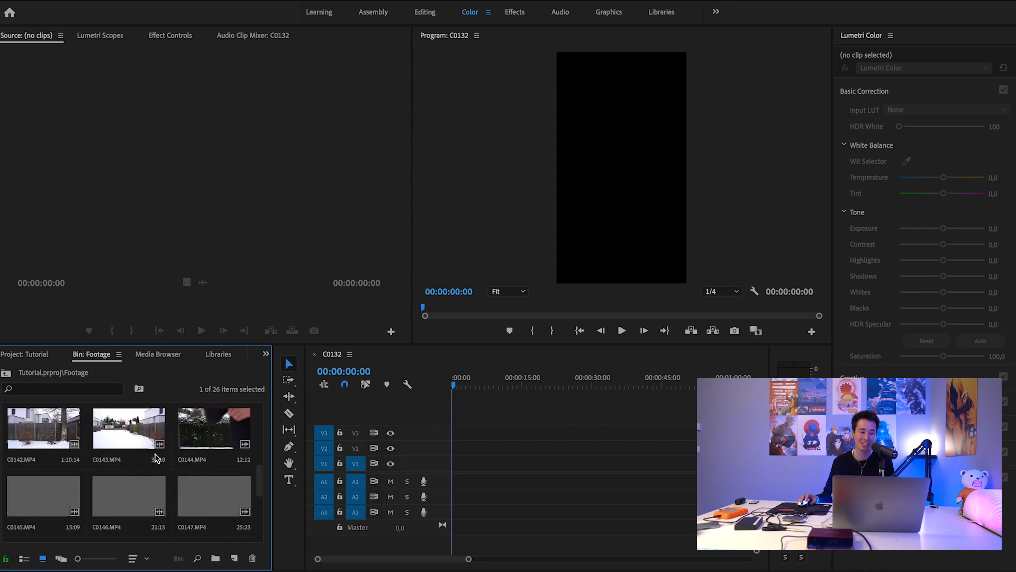
pyautogui.scroll(3, 80, 444)
# Mark C0132.MP4 from 16:08:11:01 to 16:08:12:09 and place only its video at the start of track V1.
pyautogui.doubleClick(48, 439)
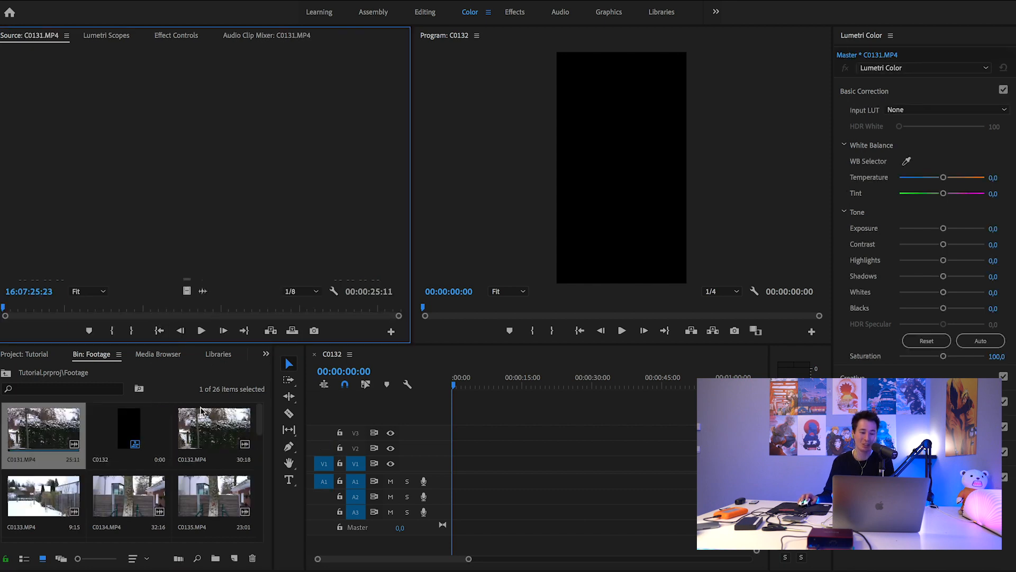
pyautogui.doubleClick(220, 435)
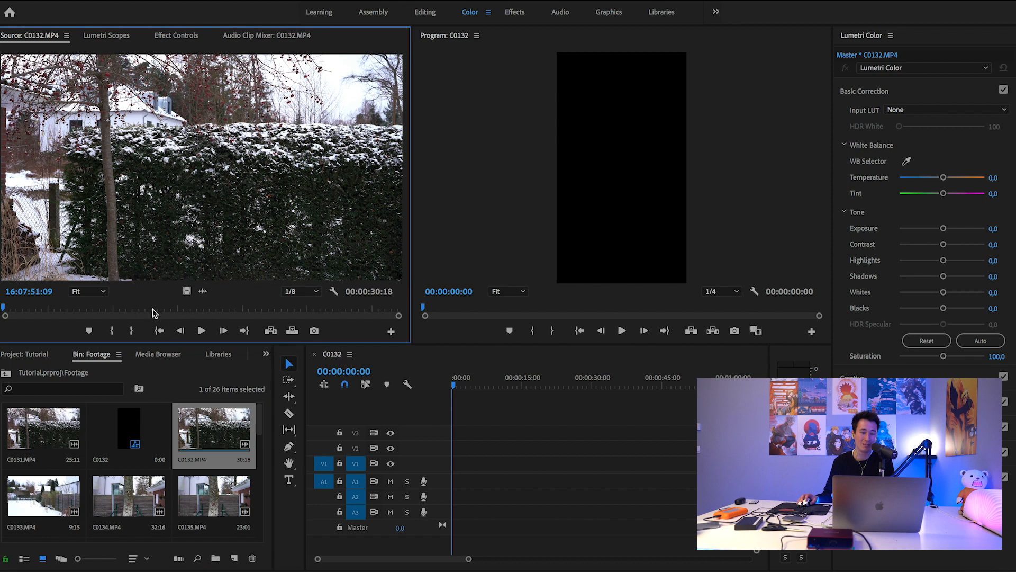
pyautogui.click(231, 307)
pyautogui.moveTo(235, 307); pyautogui.dragTo(257, 308)
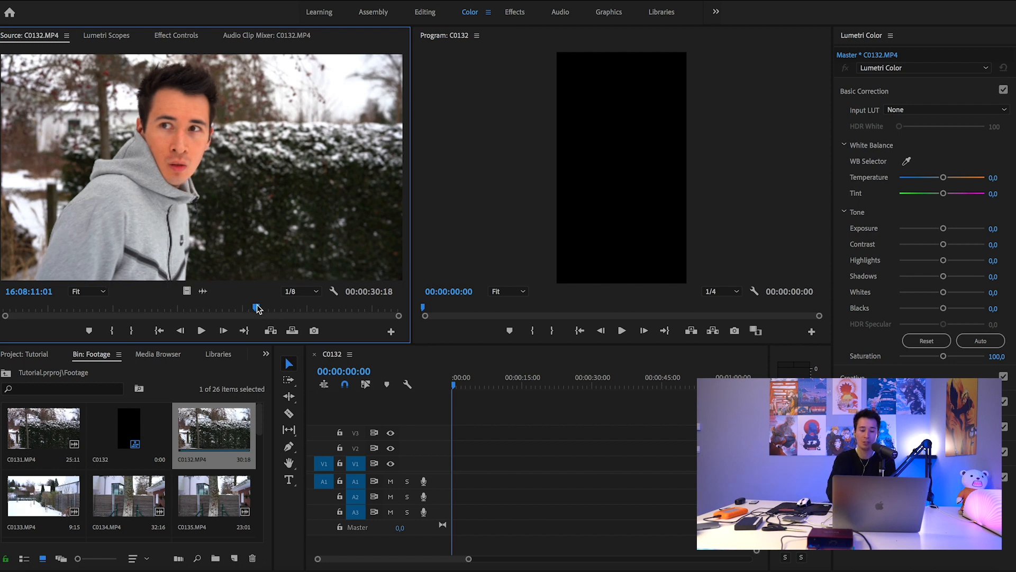
pyautogui.press('i')
pyautogui.press('space')
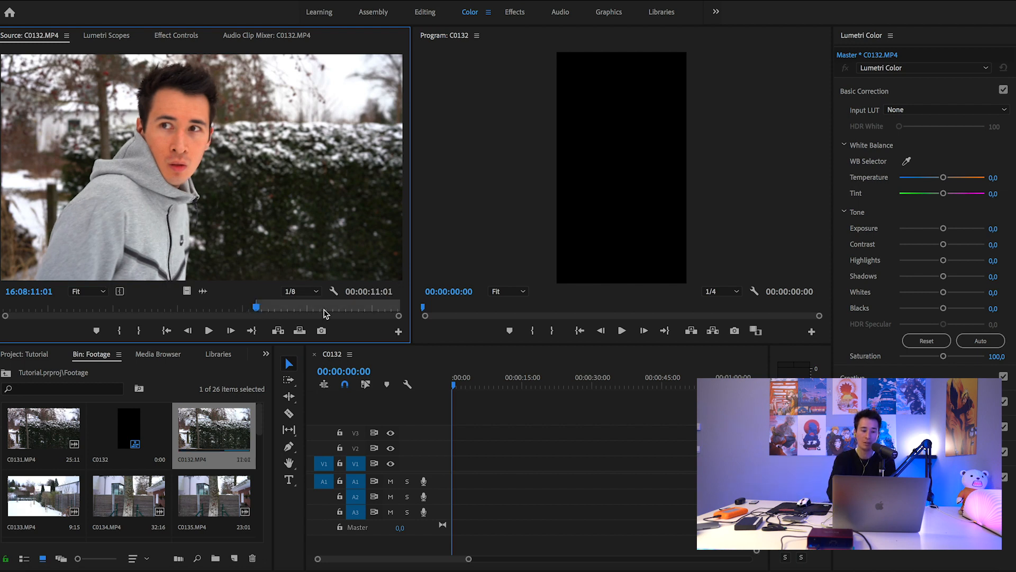
pyautogui.press('space')
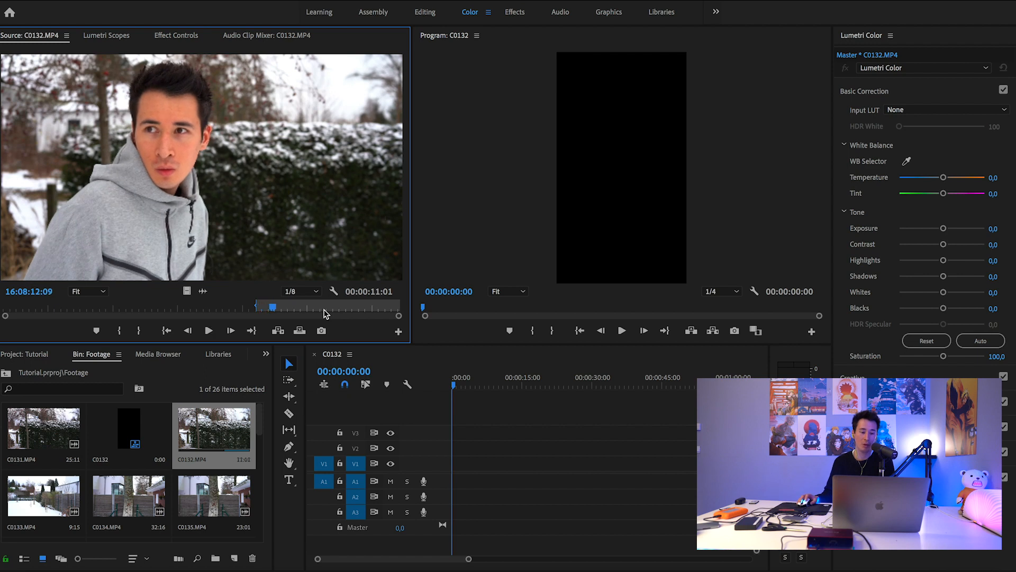
pyautogui.press('o')
pyautogui.moveTo(184, 291); pyautogui.dragTo(449, 463)
pyautogui.click(619, 321)
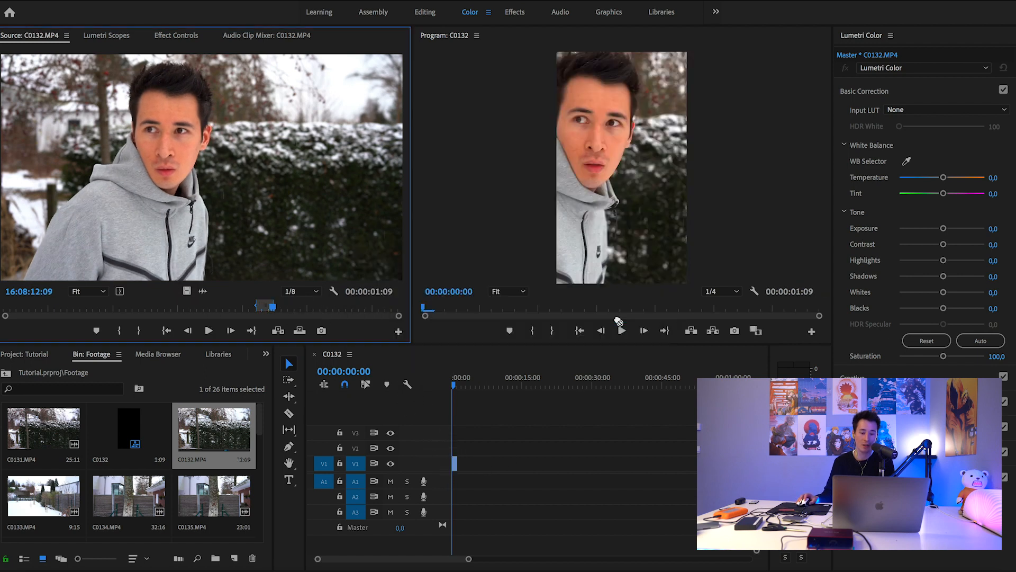
# Set the timeline clip's horizontal Position to 826 to centre the subject, and play back the reframed shot.
pyautogui.moveTo(468, 559); pyautogui.dragTo(390, 559)
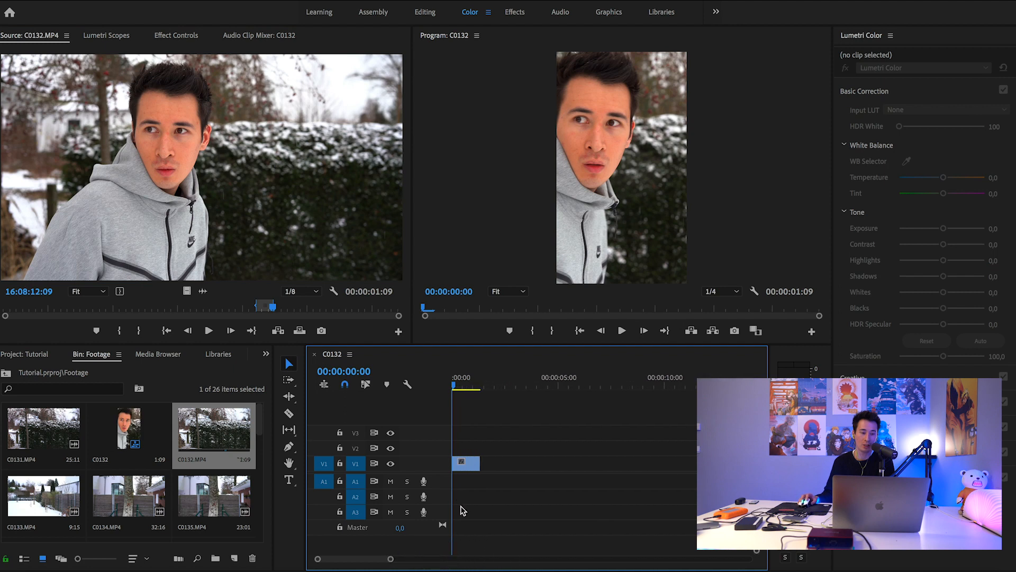
pyautogui.click(466, 463)
pyautogui.click(185, 35)
pyautogui.moveTo(125, 98); pyautogui.dragTo(213, 98)
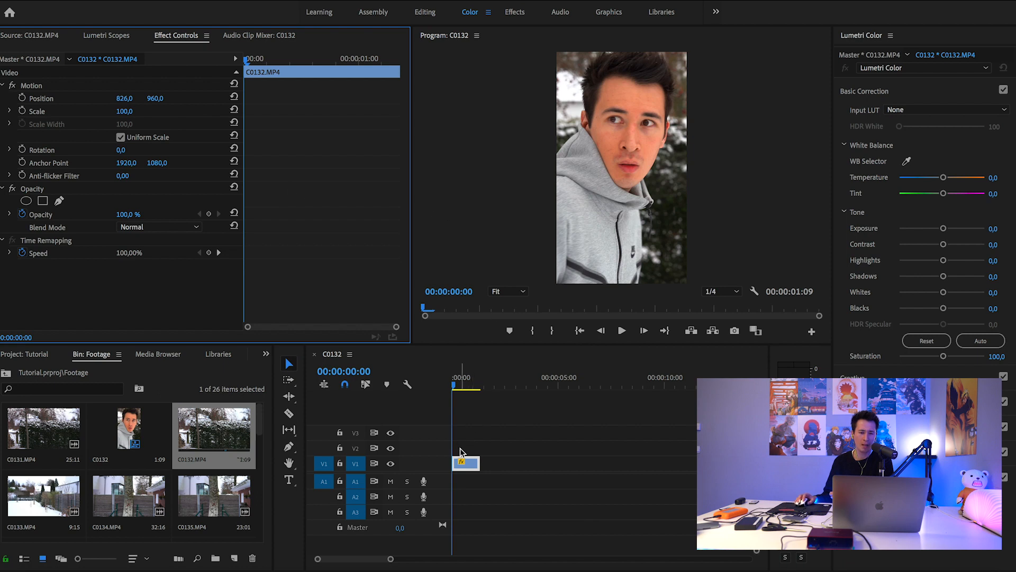
pyautogui.click(622, 331)
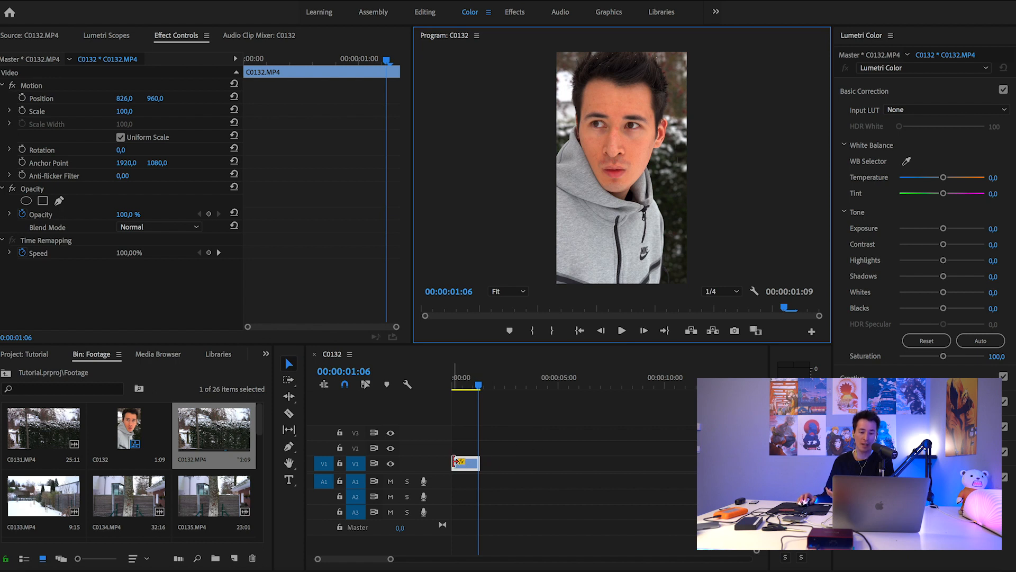
pyautogui.moveTo(479, 386); pyautogui.dragTo(382, 391)
# Copy the opening clip and paste a duplicate on track V1 at 00:00:18:05.
pyautogui.click(475, 465)
pyautogui.moveTo(390, 556); pyautogui.dragTo(456, 558)
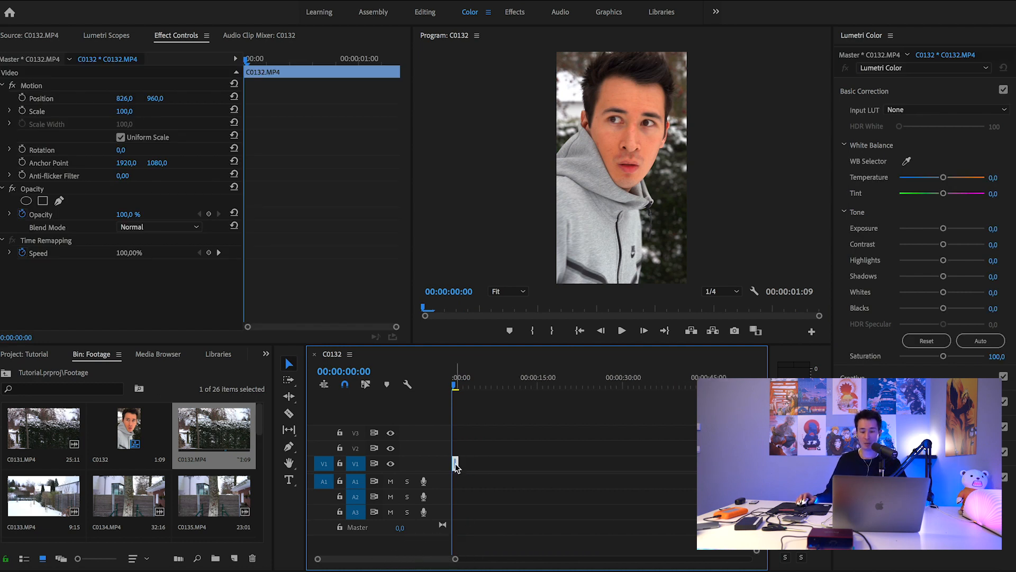
pyautogui.press('super+c')
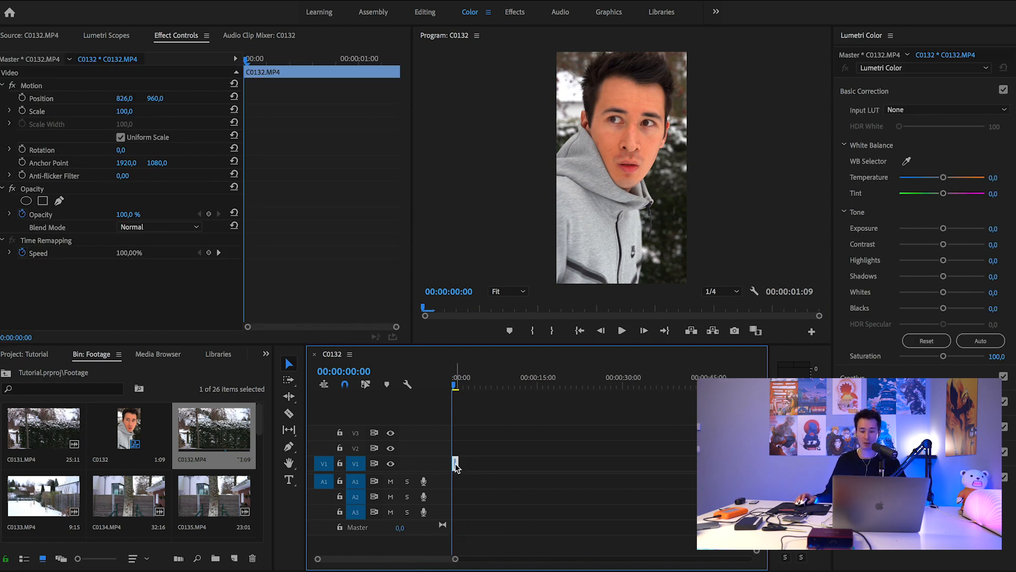
pyautogui.click(556, 390)
pyautogui.press('super+v')
# Extend the duplicate clip's start back by about two seconds and cut away everything after 00:00:18:05.
pyautogui.moveTo(456, 559); pyautogui.dragTo(372, 559)
pyautogui.moveTo(604, 386); pyautogui.dragTo(525, 390)
pyautogui.moveTo(372, 558); pyautogui.dragTo(398, 558)
pyautogui.moveTo(602, 463); pyautogui.dragTo(565, 463)
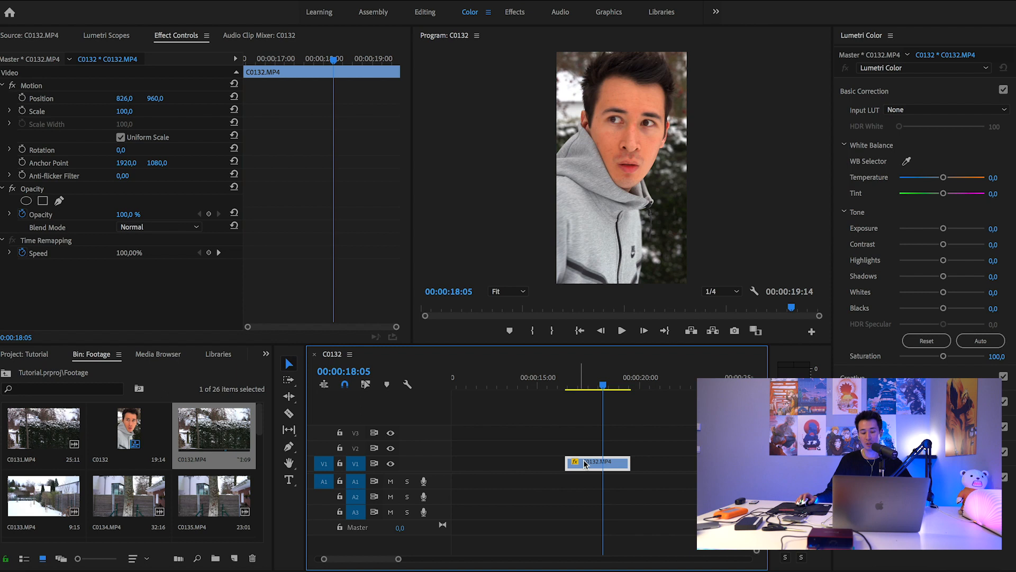
pyautogui.press('super+k')
pyautogui.click(617, 463)
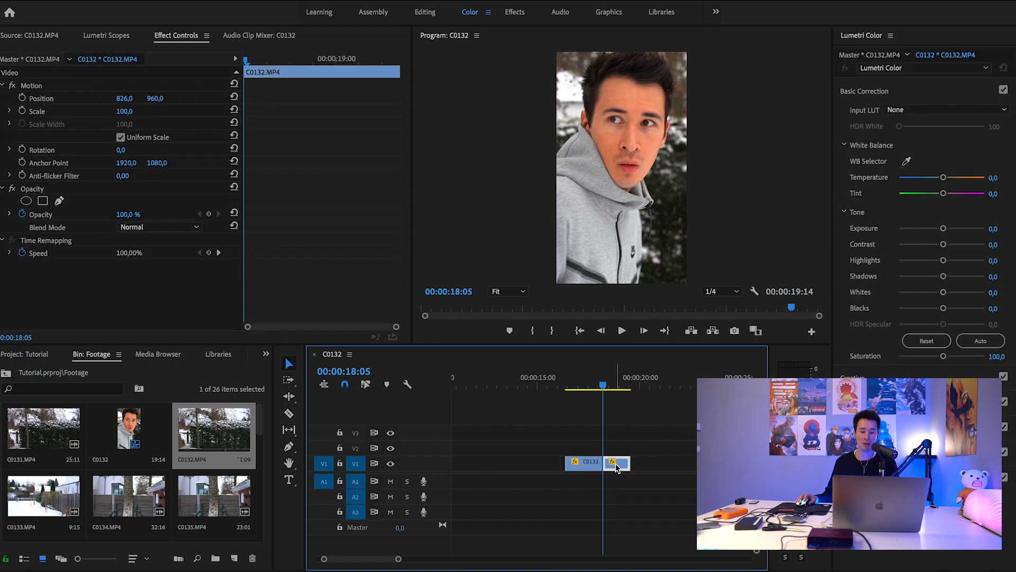
pyautogui.press('Delete')
# Trim the duplicate clip's start to 00:00:17:09 and move the remaining piece to about 20 seconds on track V1.
pyautogui.click(565, 386)
pyautogui.moveTo(569, 390)
pyautogui.mouseDown()
pyautogui.moveTo(601, 398)
pyautogui.moveTo(585, 389)
pyautogui.mouseUp()
pyautogui.moveTo(573, 461); pyautogui.dragTo(647, 462)
pyautogui.moveTo(397, 560); pyautogui.dragTo(468, 556)
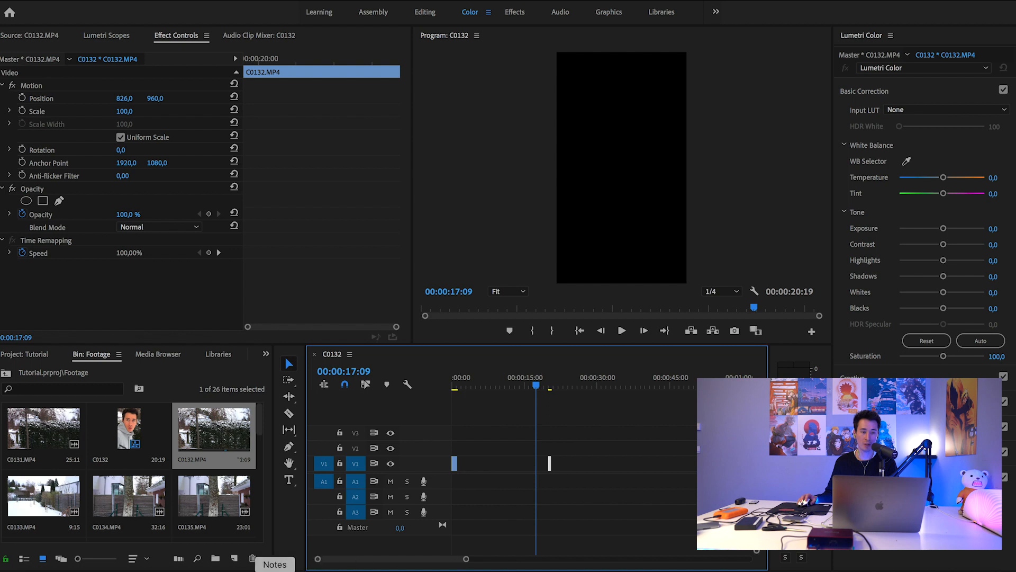
# Tick off "Look" and the last "Turn" in the Notes shot list, and review both placed clips in Premiere Pro.
pyautogui.click(275, 568)
pyautogui.click(135, 38)
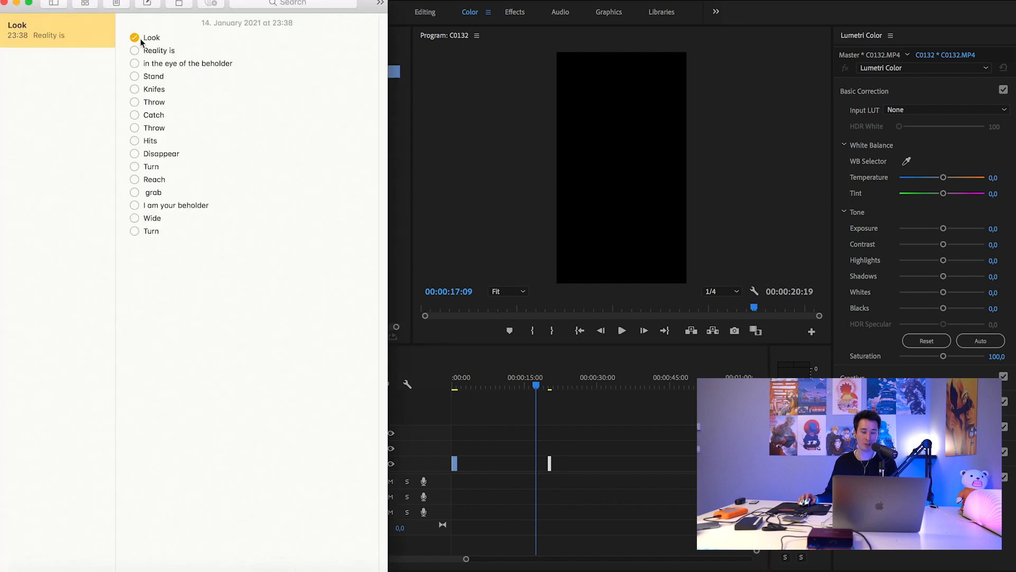
pyautogui.click(135, 231)
pyautogui.click(488, 452)
pyautogui.click(452, 375)
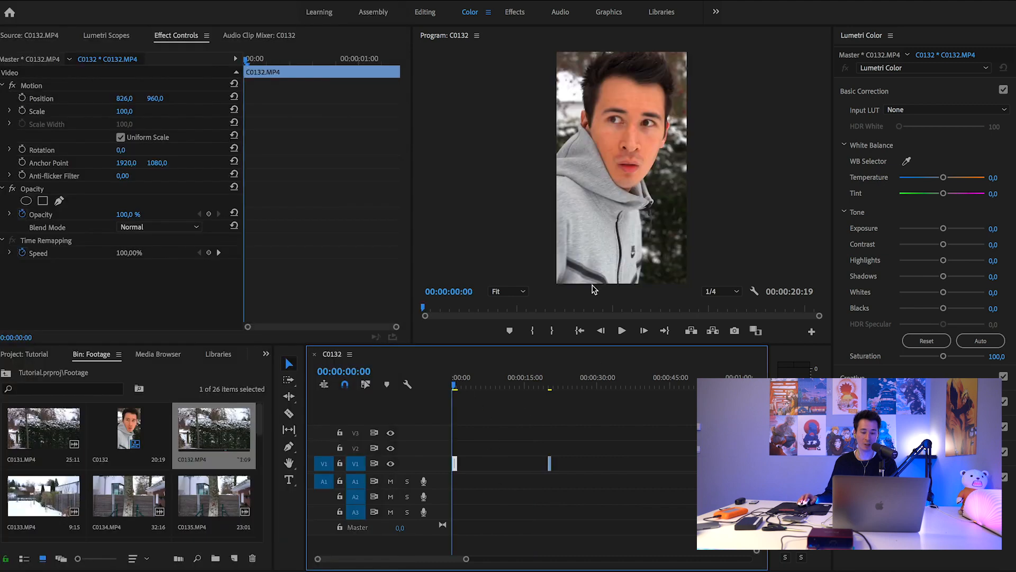
pyautogui.click(550, 387)
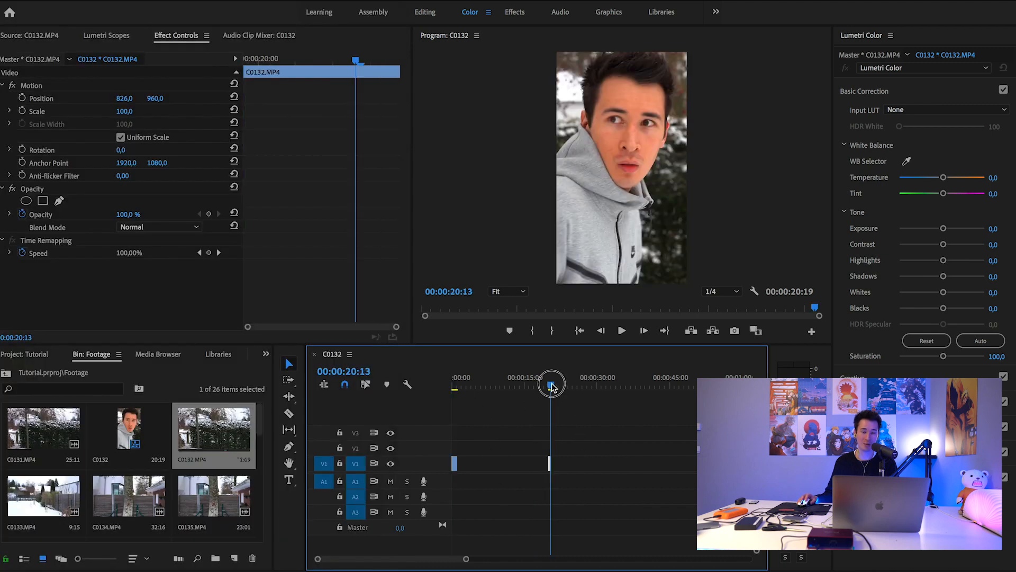
pyautogui.moveTo(551, 384); pyautogui.dragTo(553, 383)
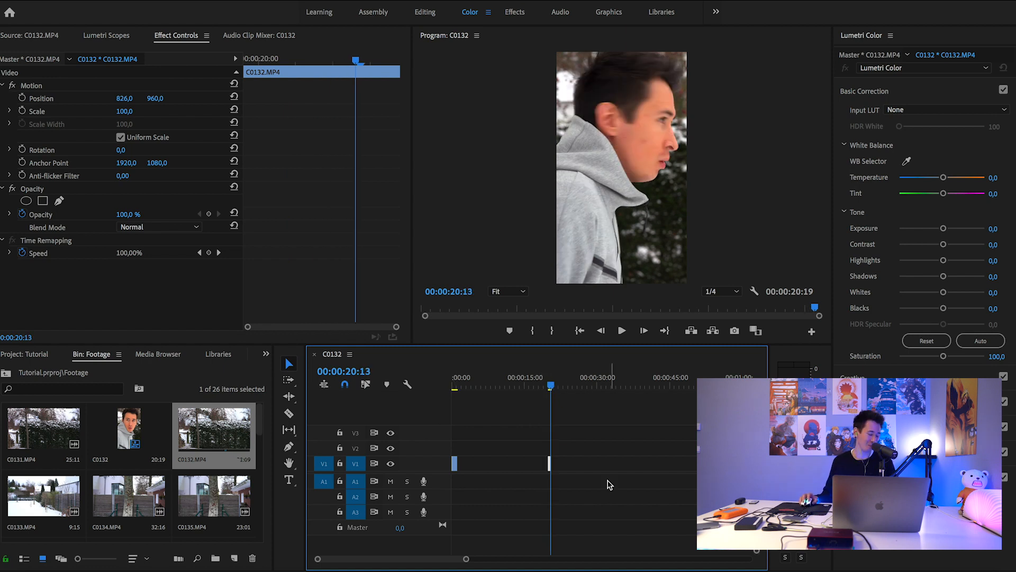
# Check the Notes shot list, and preview C0133.MP4, C0141.MP4 and C0143.MP4 in Premiere Pro to find the "Reality is" shot.
pyautogui.click(275, 567)
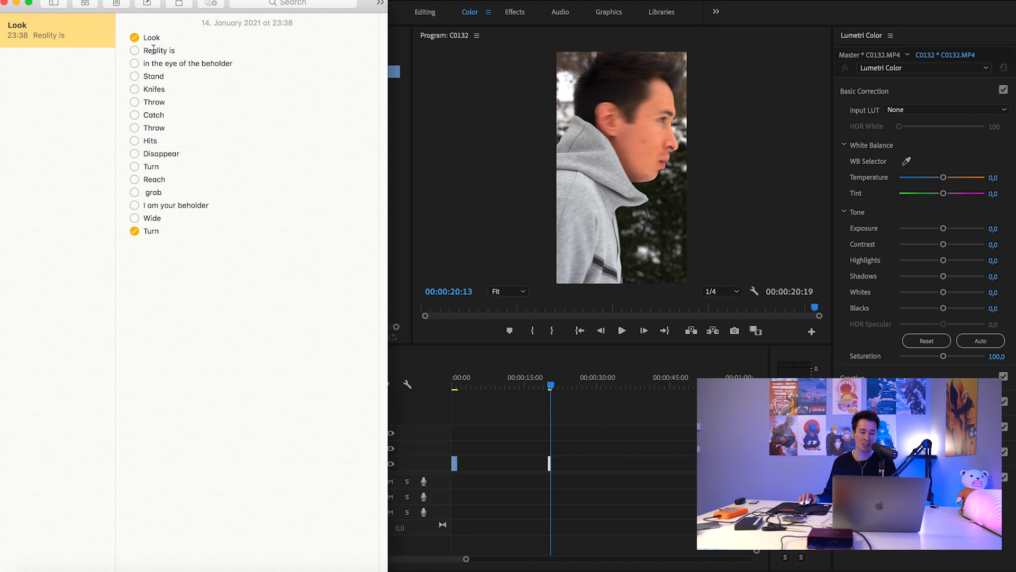
pyautogui.click(419, 2)
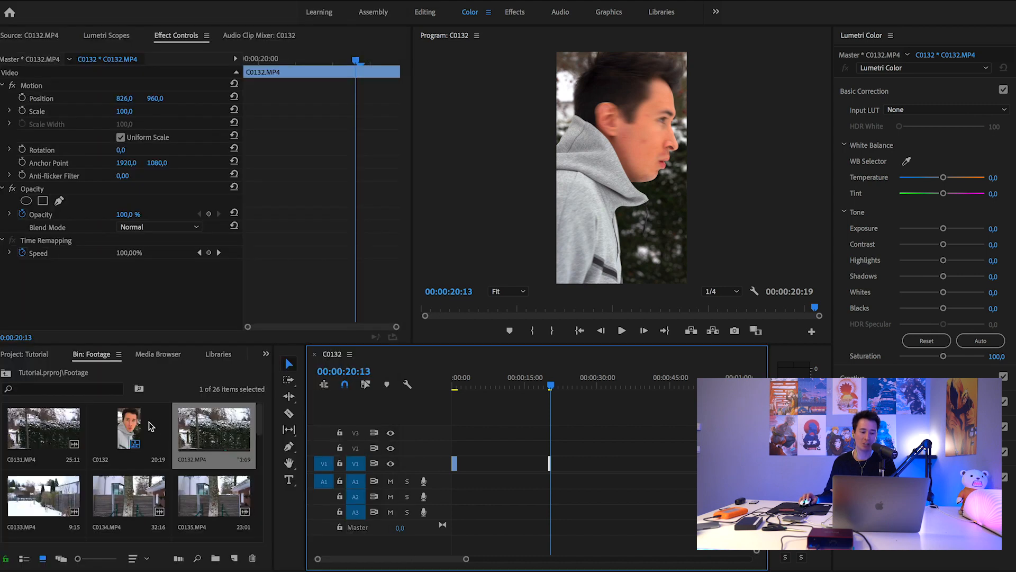
pyautogui.scroll(2, 156, 438)
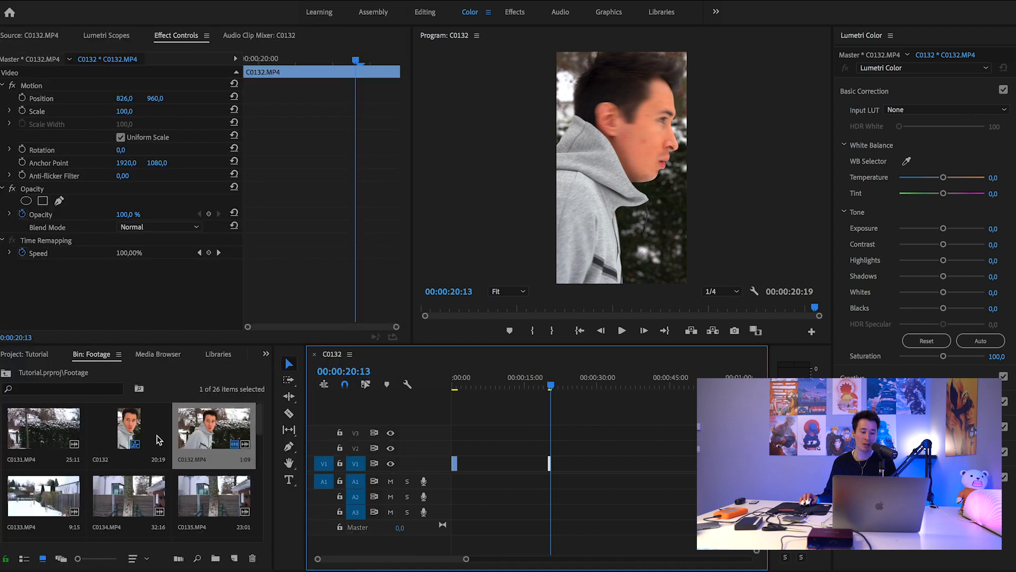
pyautogui.doubleClick(78, 481)
pyautogui.scroll(-5, 106, 476)
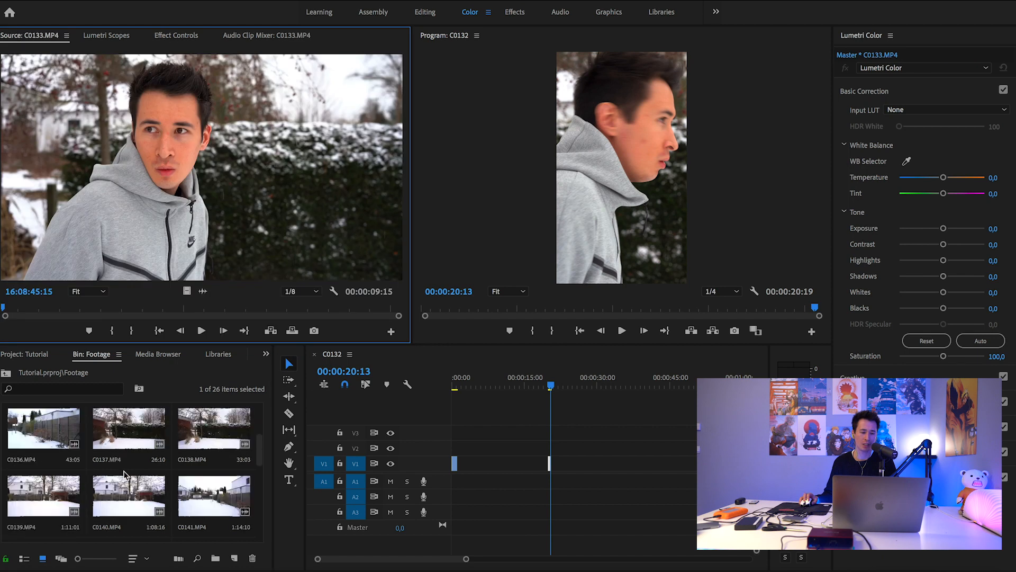
pyautogui.scroll(-1, 127, 474)
pyautogui.scroll(1, 132, 469)
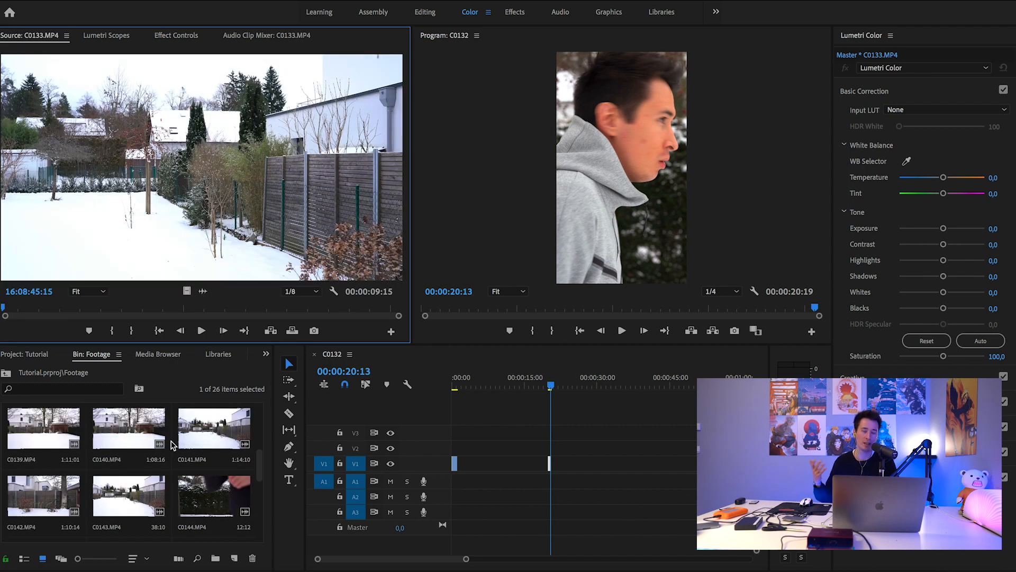
pyautogui.doubleClick(199, 430)
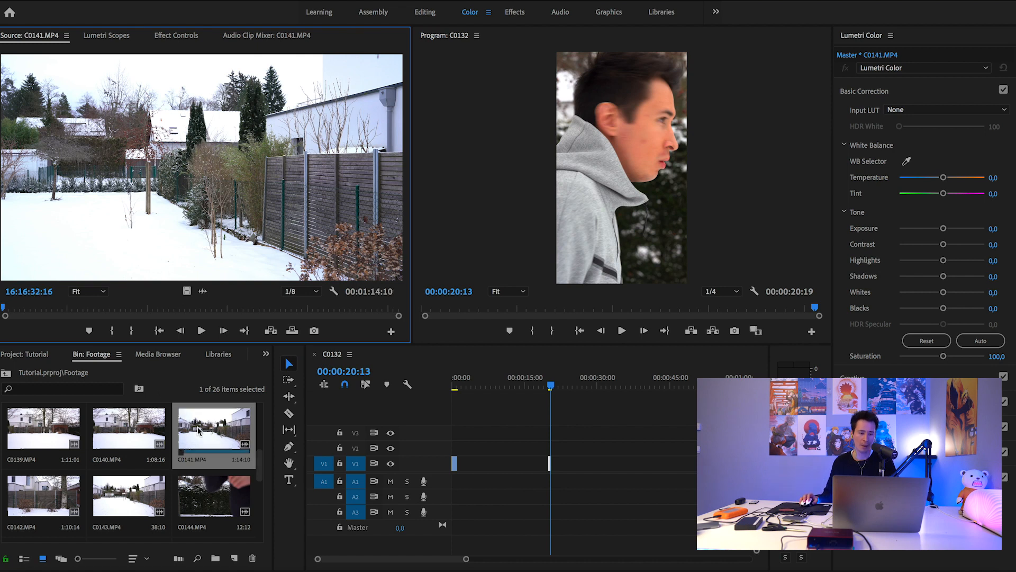
pyautogui.doubleClick(121, 488)
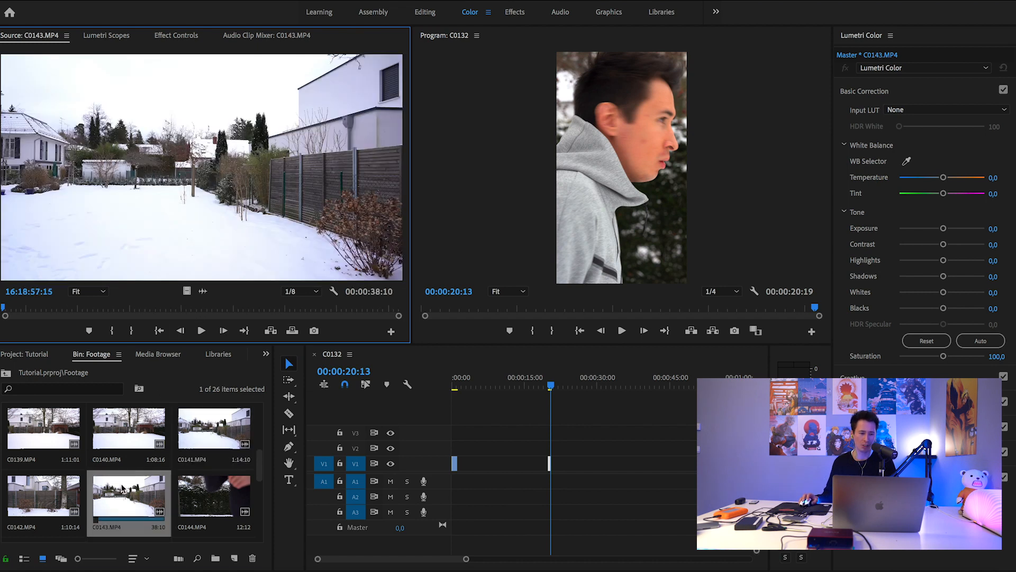
pyautogui.scroll(-1, 122, 488)
pyautogui.moveTo(196, 307); pyautogui.dragTo(265, 310)
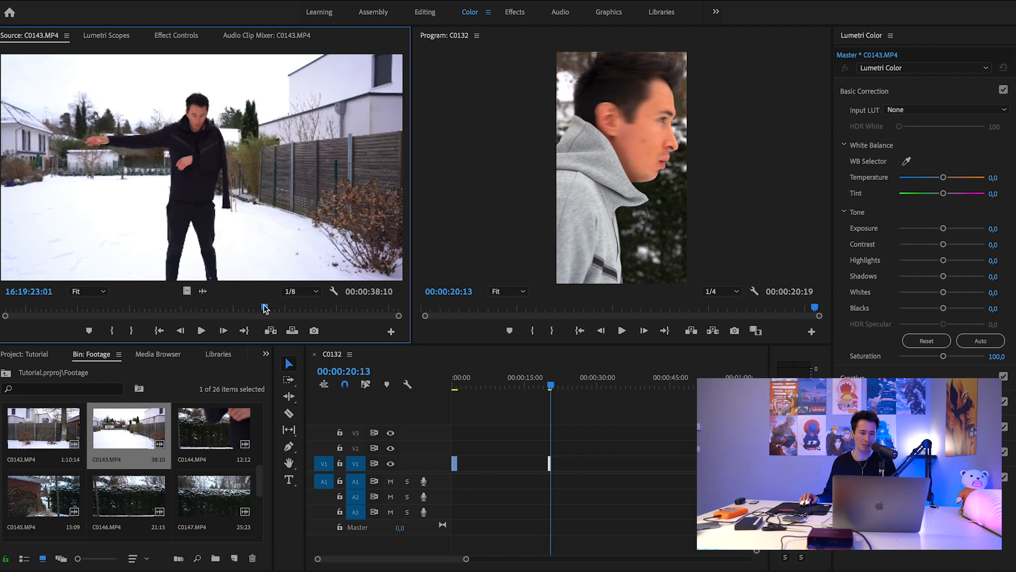
pyautogui.scroll(3, 140, 433)
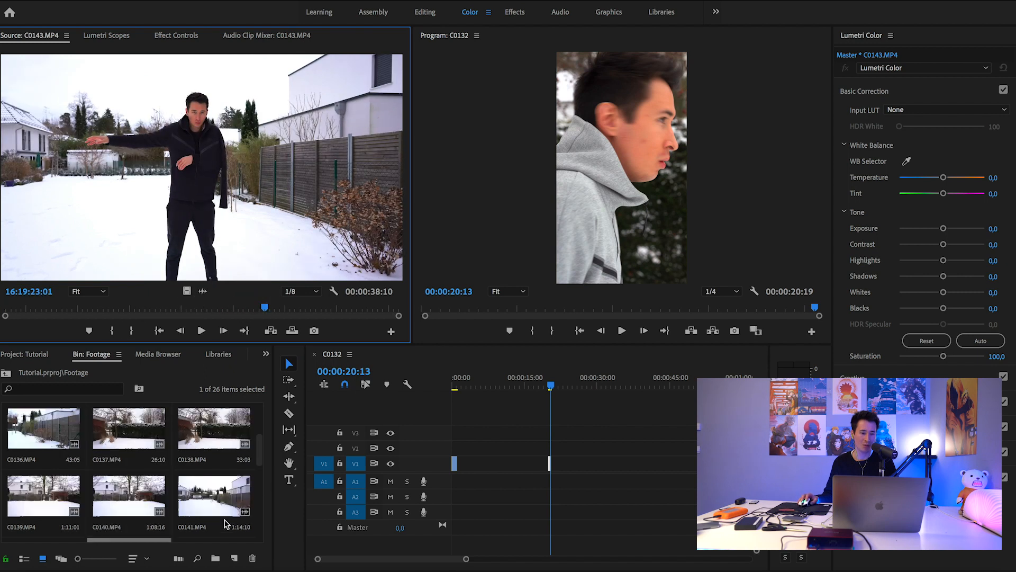
# Mark C0141.MP4 from 16:17:38:02 to 16:17:39:18 and place only its video right after the opening clip on track V1.
pyautogui.doubleClick(225, 523)
pyautogui.moveTo(259, 308); pyautogui.dragTo(353, 310)
pyautogui.press('i')
pyautogui.press('space')
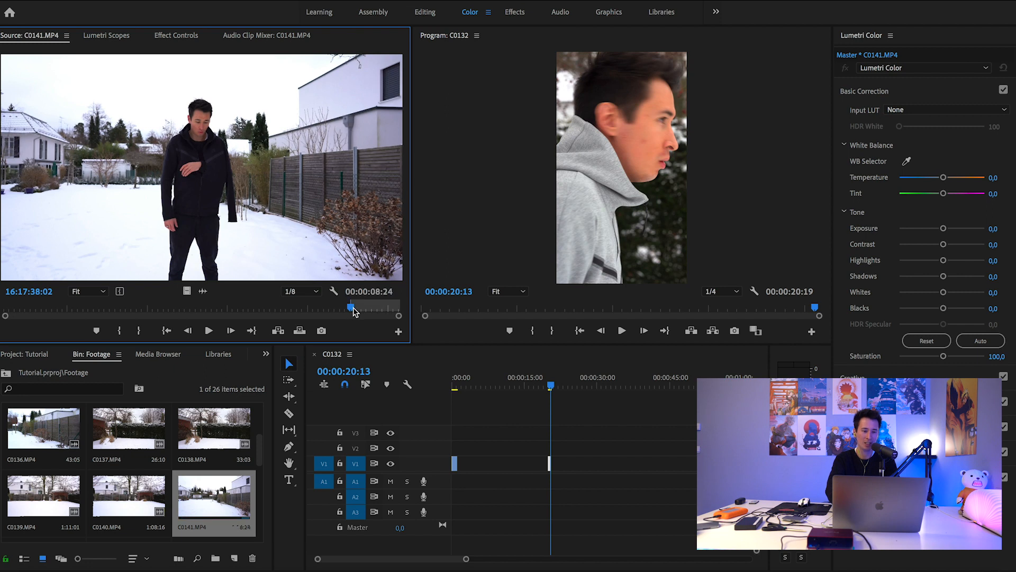
pyautogui.press('space')
pyautogui.press('o')
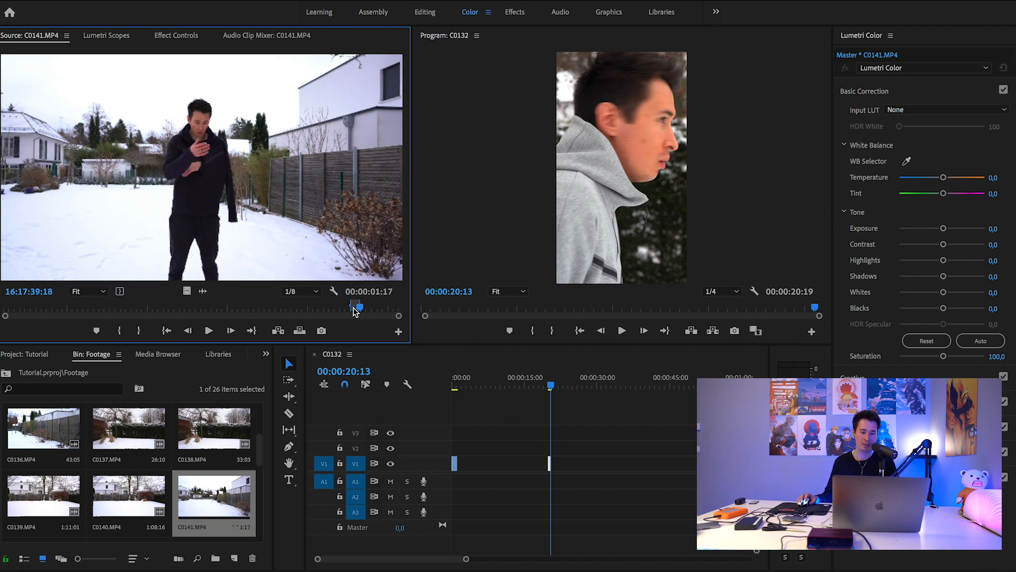
pyautogui.moveTo(205, 292); pyautogui.dragTo(478, 464)
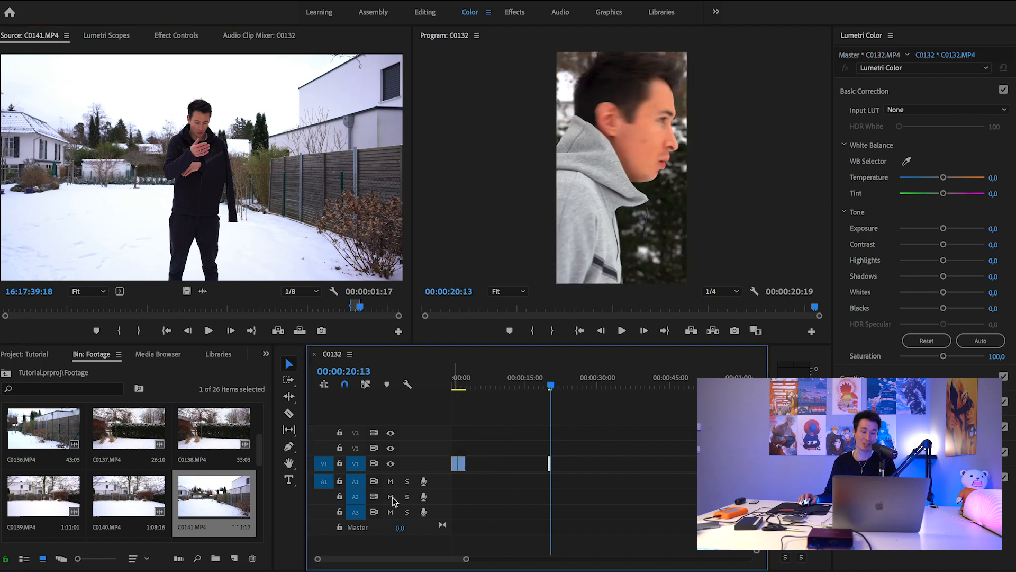
# Tick off "Reality is" in the Notes shot list, and preview C0143.MP4 in Premiere Pro as a candidate for the following shot.
pyautogui.click(274, 567)
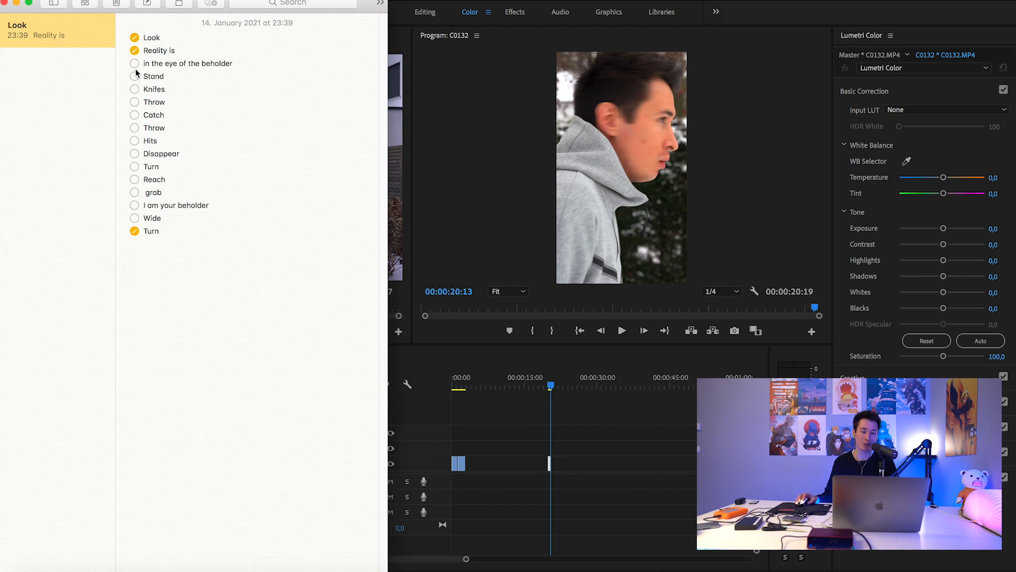
pyautogui.click(608, 183)
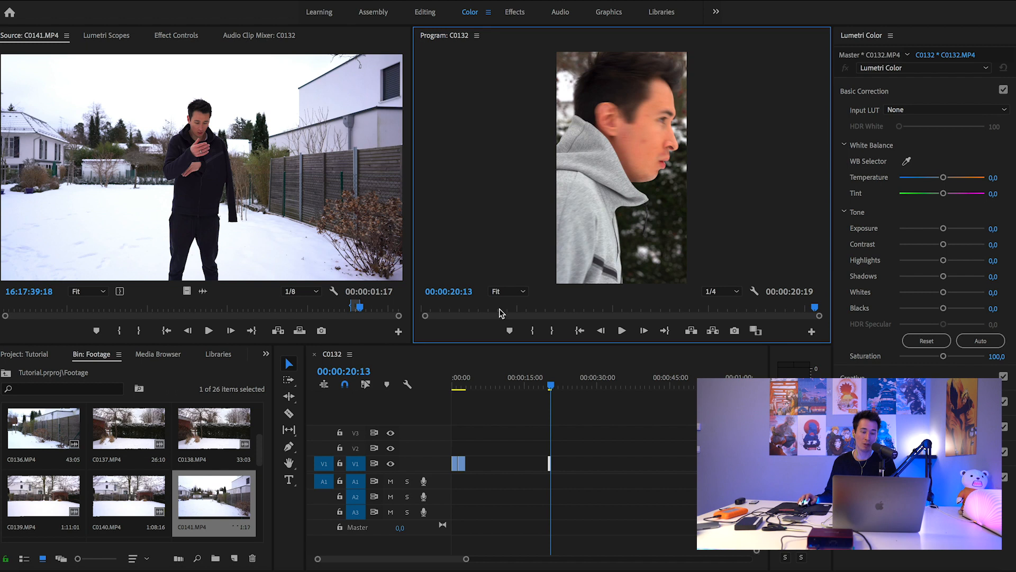
pyautogui.scroll(-2, 201, 479)
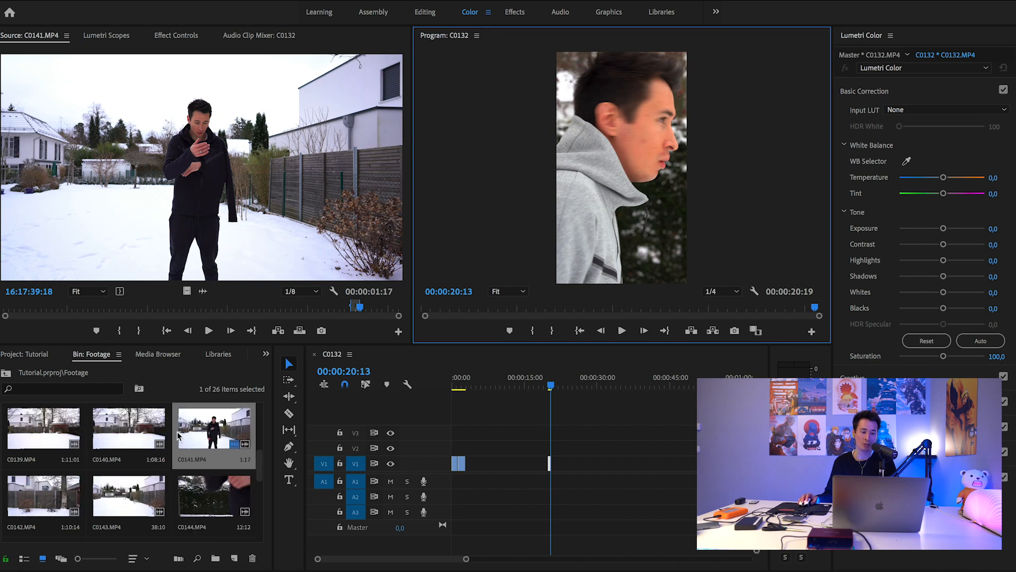
pyautogui.doubleClick(139, 500)
pyautogui.moveTo(251, 313); pyautogui.dragTo(296, 308)
pyautogui.scroll(2, 129, 469)
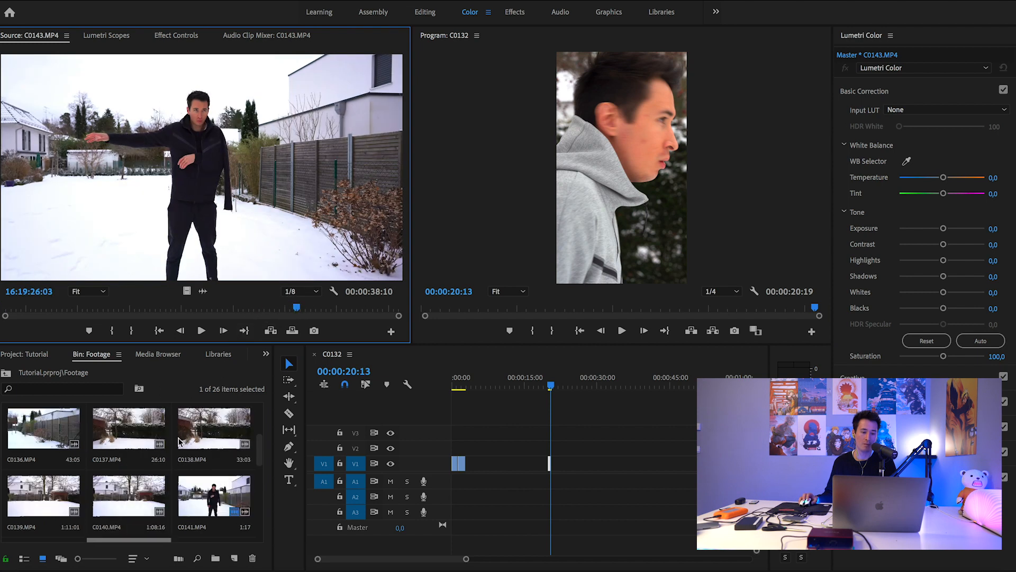
pyautogui.scroll(-4, 136, 431)
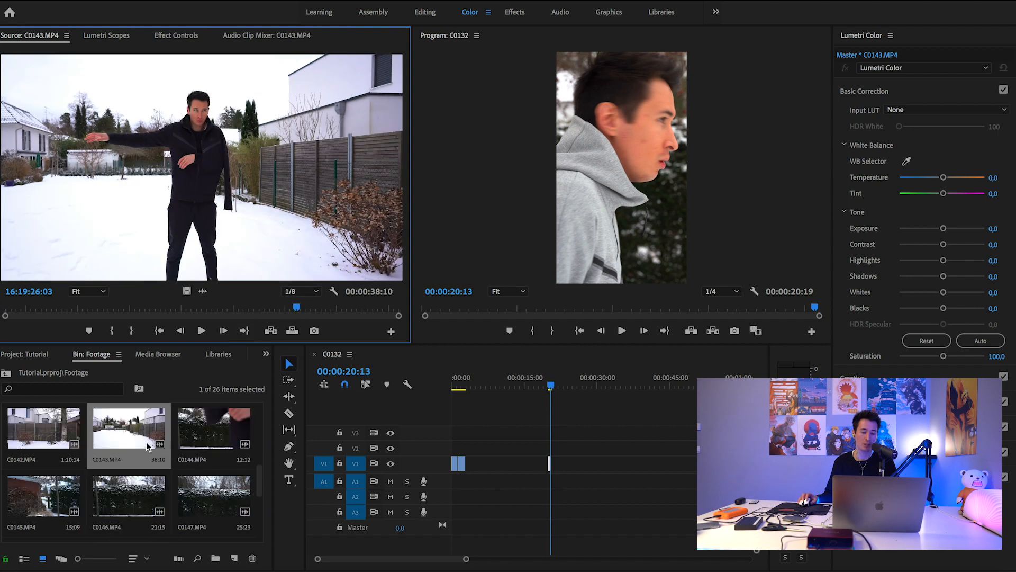
# Mark C0150.MP4 from 16:22:25:16 to 16:22:28:08 and place only its video directly after the C0141.MP4 clip on track V1.
pyautogui.doubleClick(230, 415)
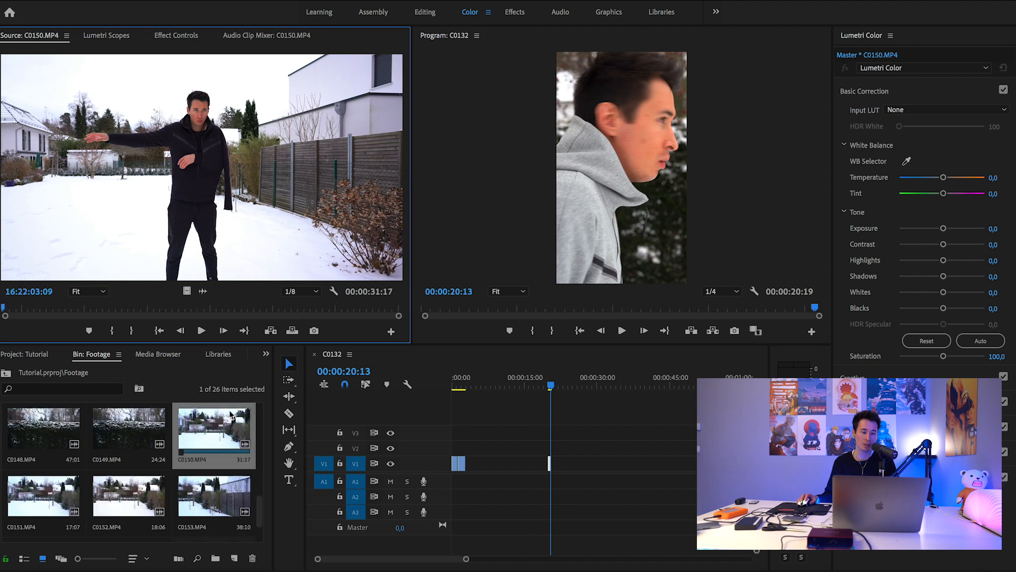
pyautogui.moveTo(250, 311); pyautogui.dragTo(284, 316)
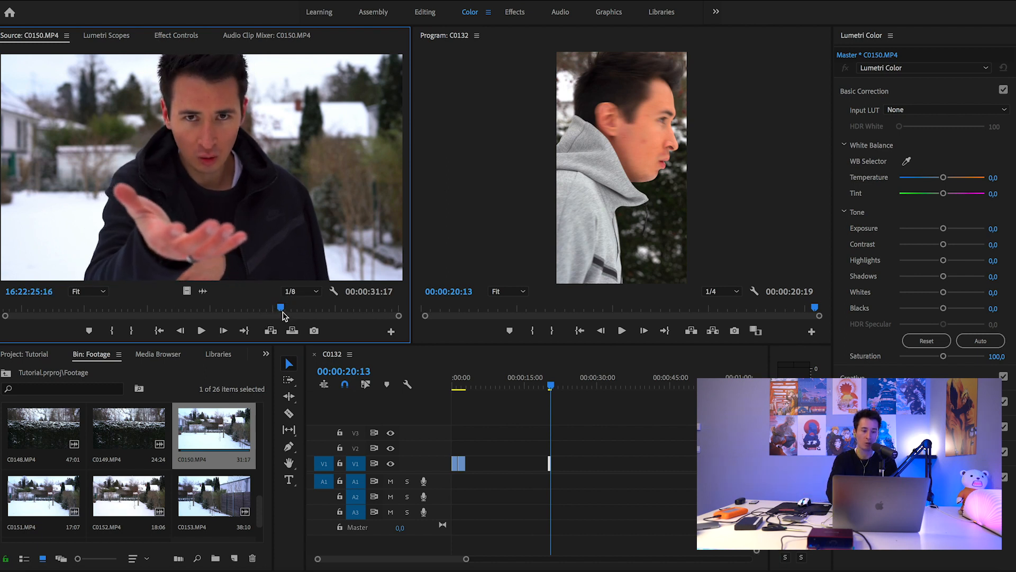
pyautogui.press('i')
pyautogui.press('space')
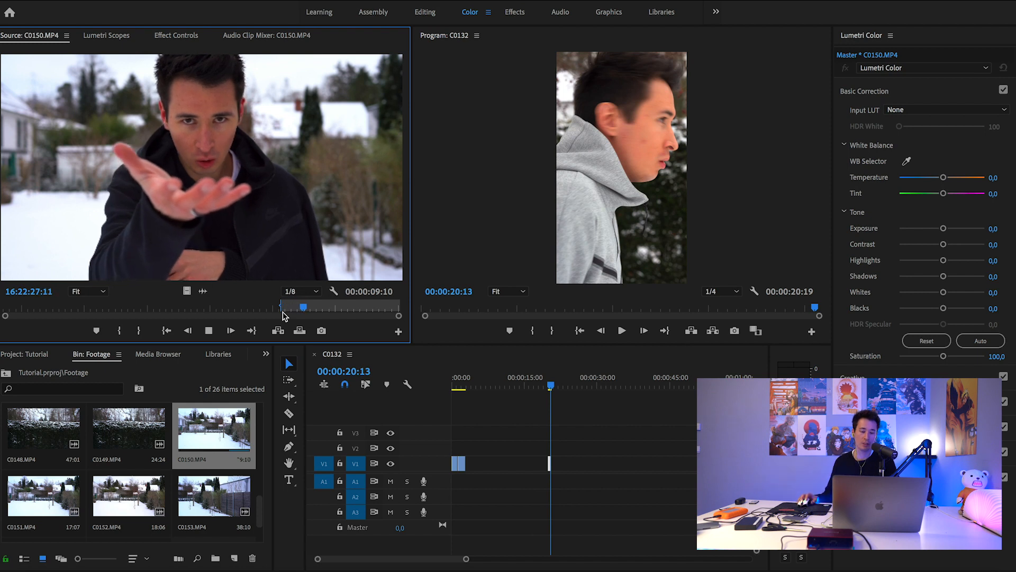
pyautogui.press('o')
pyautogui.press('space')
pyautogui.moveTo(187, 291); pyautogui.dragTo(469, 466)
# Play the sequence from the start to 00:00:05:06, and tick off "in the eye of the beholder" in the Notes shot list.
pyautogui.moveTo(474, 391); pyautogui.dragTo(432, 387)
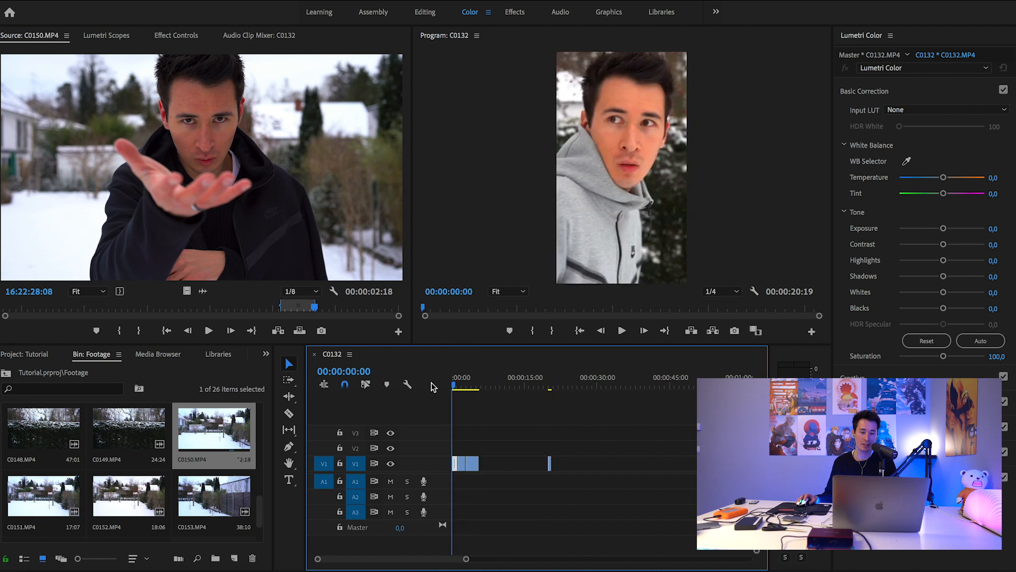
pyautogui.click(624, 329)
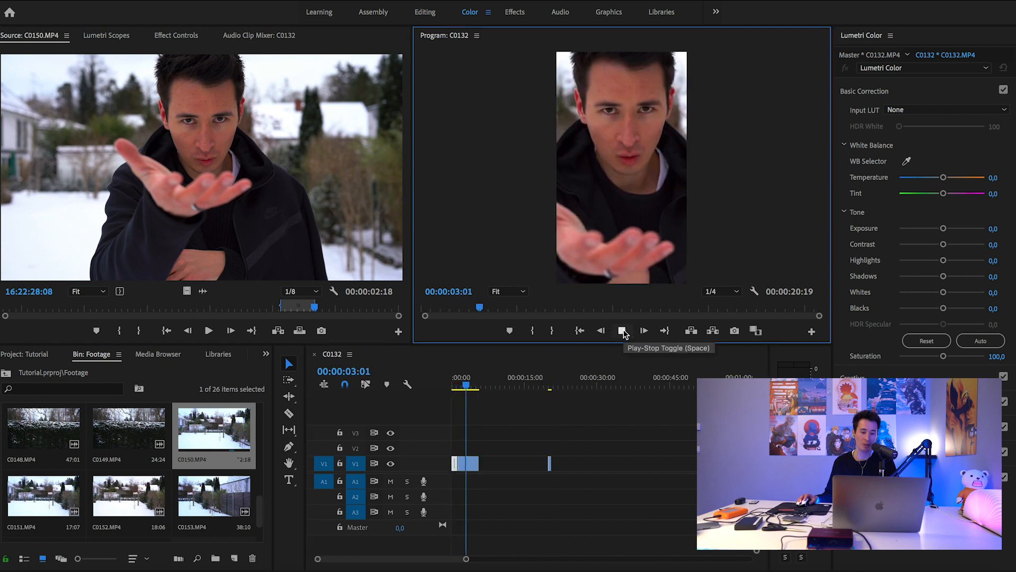
pyautogui.press('space')
pyautogui.click(275, 569)
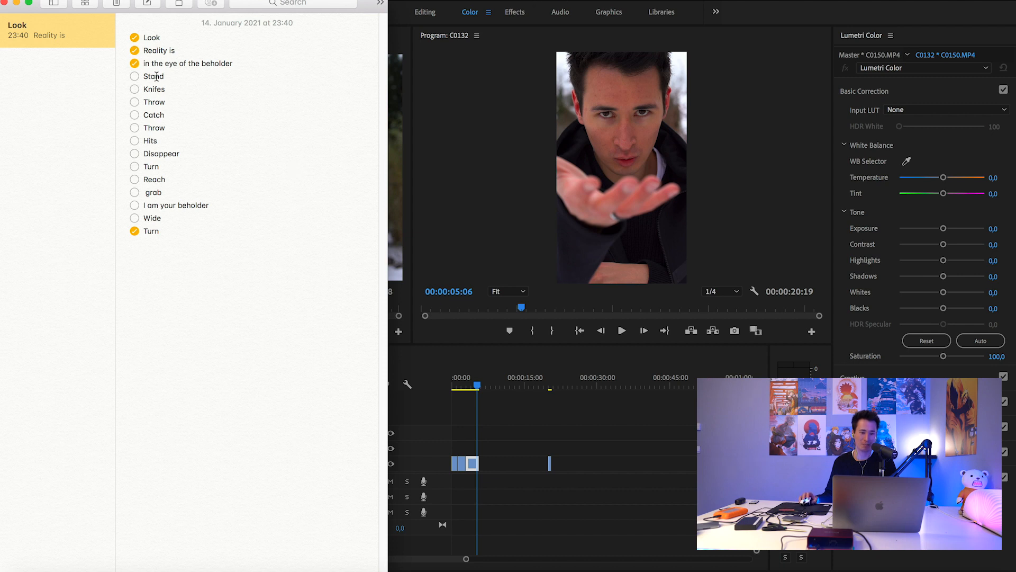
pyautogui.click(441, 4)
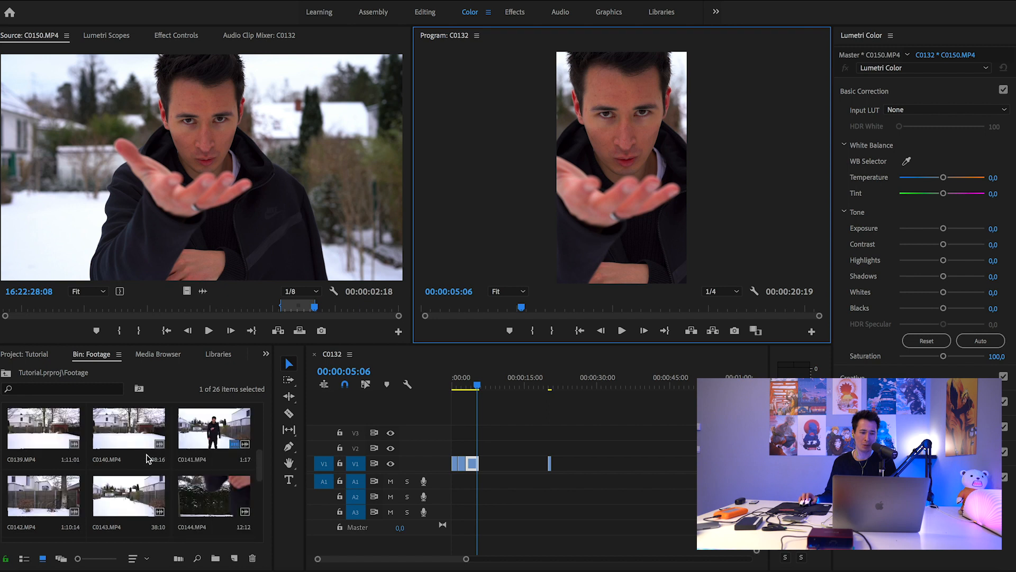
# Preview C0137.MP4 from the Footage bin around 16:13:26:03 as a candidate for the "Stand" shot.
pyautogui.scroll(-3, 151, 462)
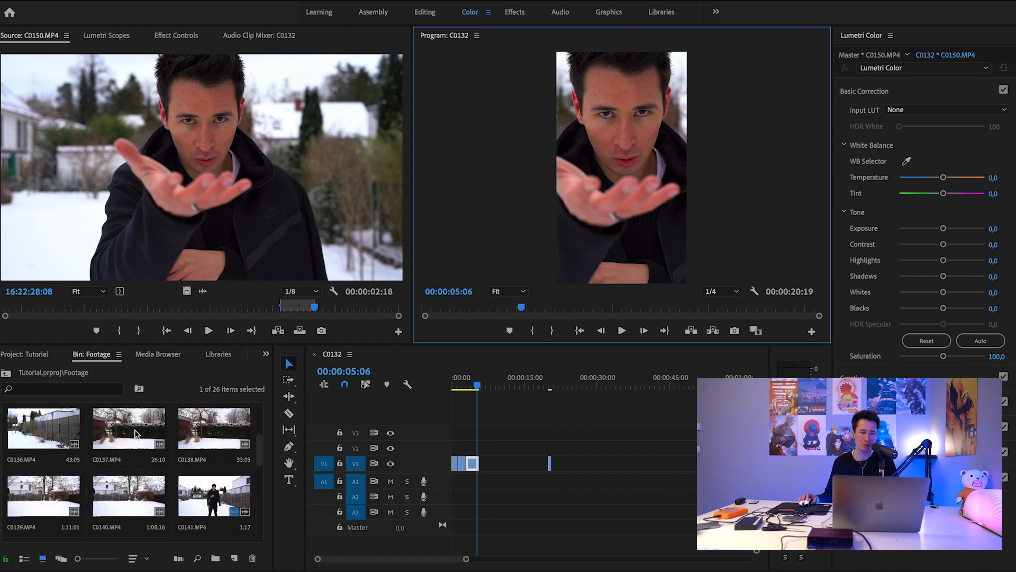
pyautogui.doubleClick(141, 434)
pyautogui.scroll(3, 140, 434)
pyautogui.click(217, 307)
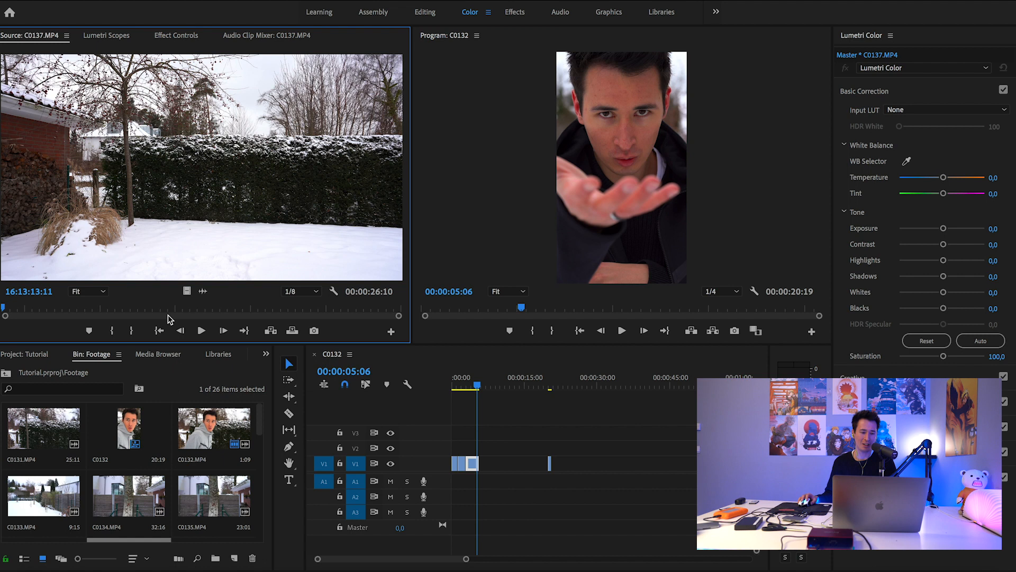
pyautogui.moveTo(218, 307); pyautogui.dragTo(192, 307)
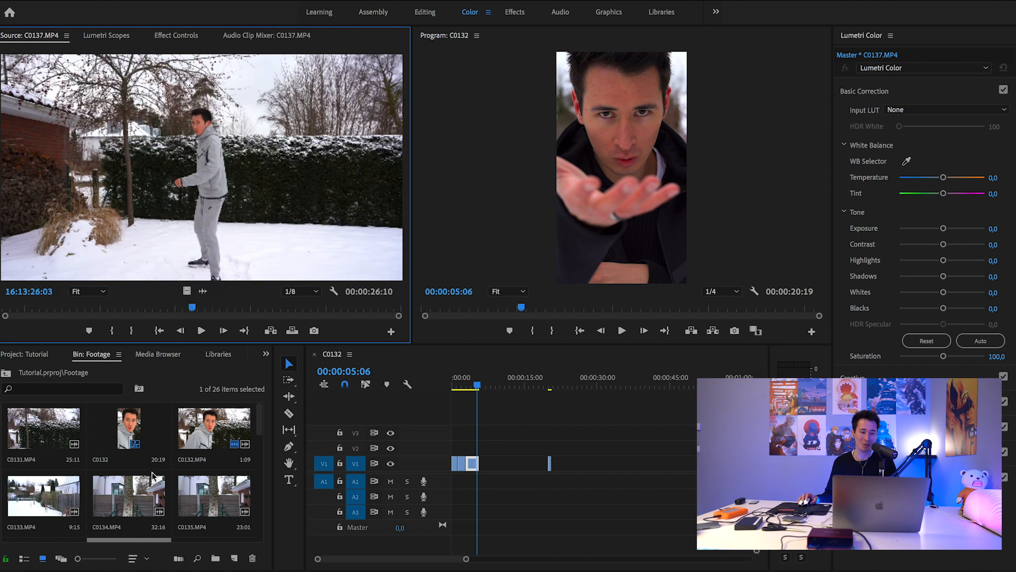
pyautogui.scroll(-2, 159, 471)
pyautogui.scroll(-2, 158, 471)
# Mark C0138.MP4 from 16:14:06:14 to 16:14:07:08 and place only its video directly after the C0150.MP4 clip on track V1.
pyautogui.doubleClick(214, 430)
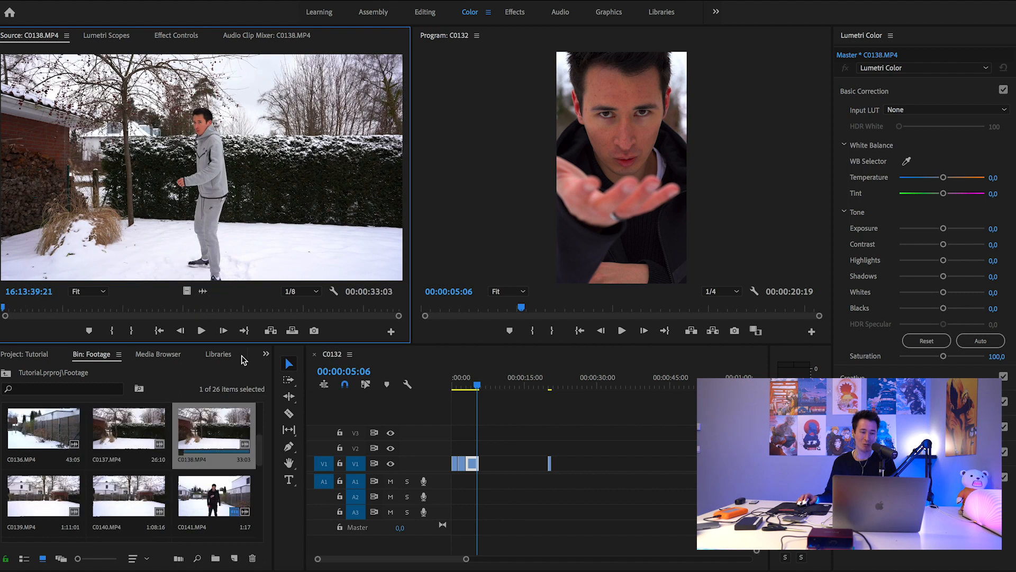
pyautogui.moveTo(304, 310); pyautogui.dragTo(325, 309)
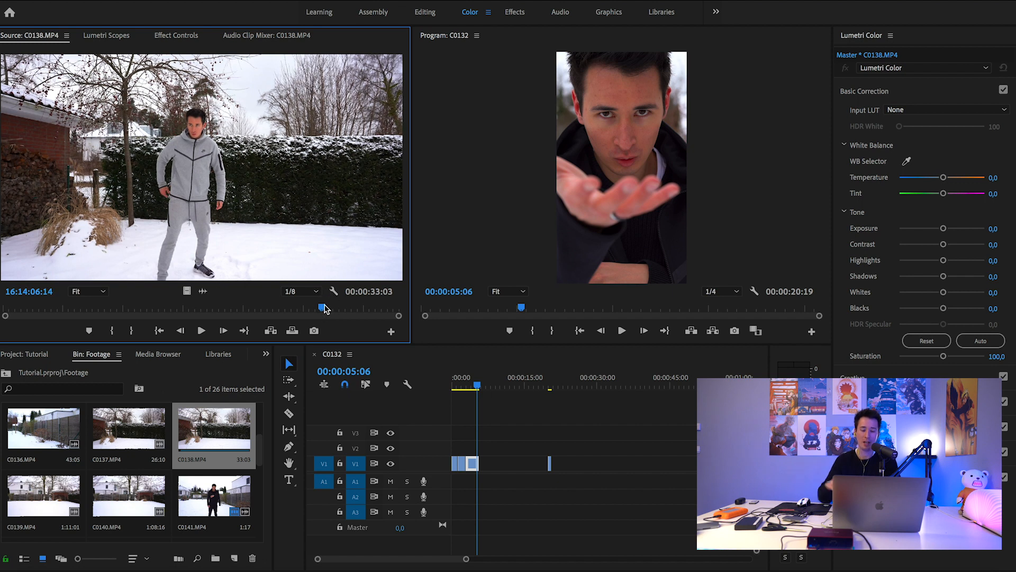
pyautogui.press('i')
pyautogui.press('space')
pyautogui.press('o')
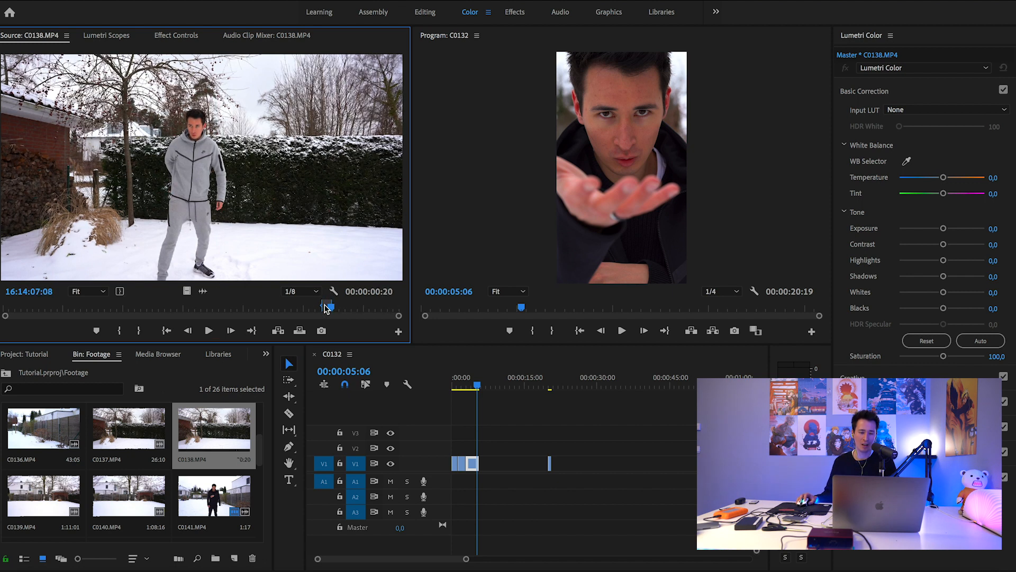
pyautogui.moveTo(214, 297); pyautogui.dragTo(469, 464)
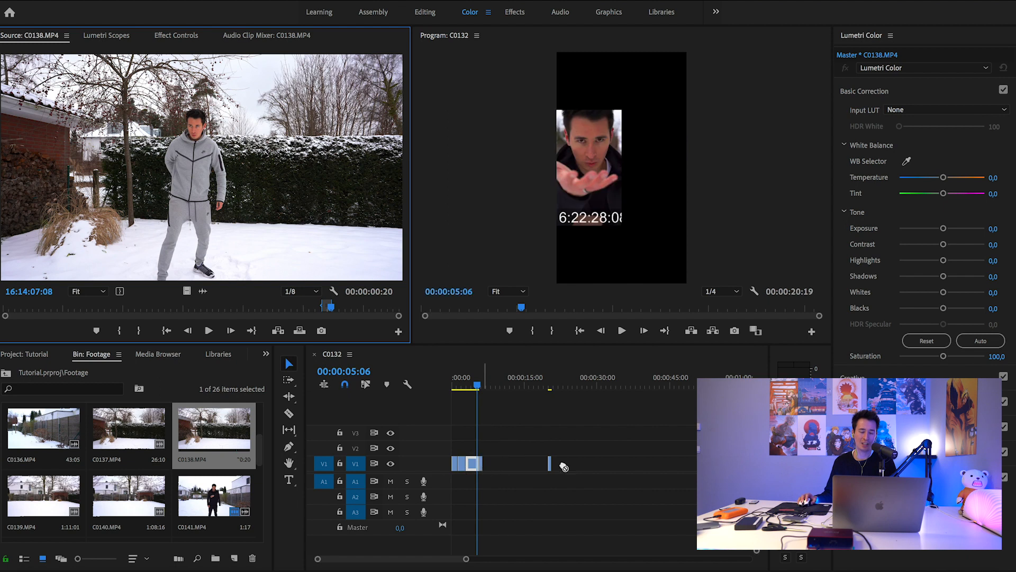
# Tick off "Stand" in the Notes shot list and return to the Premiere Pro project.
pyautogui.click(275, 571)
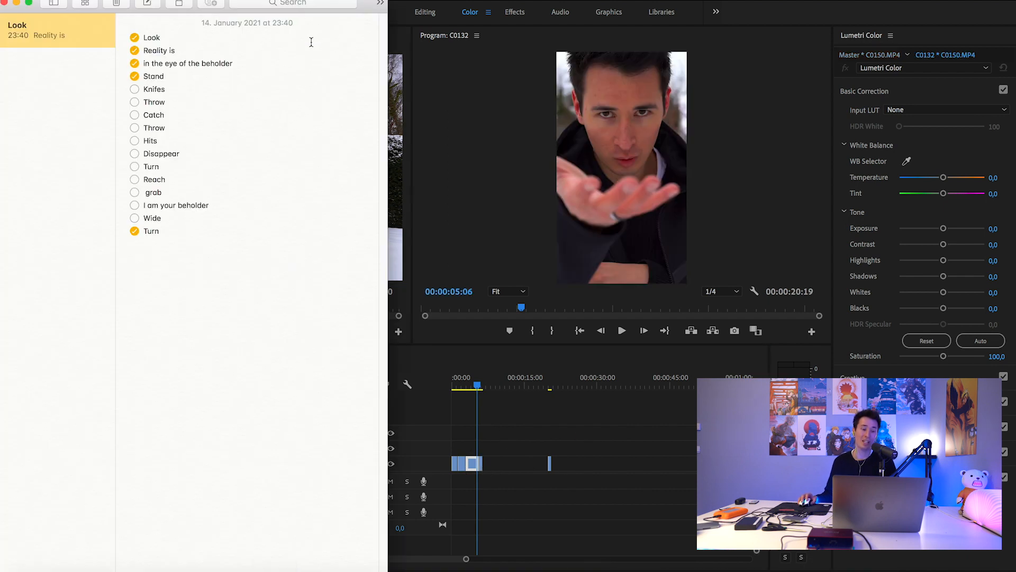
pyautogui.click(479, 2)
# Preview C0136.MP4 from the Footage bin around 16:11:03:13 and 16:11:22:01 as a candidate for the "Knifes" shot.
pyautogui.scroll(2, 134, 447)
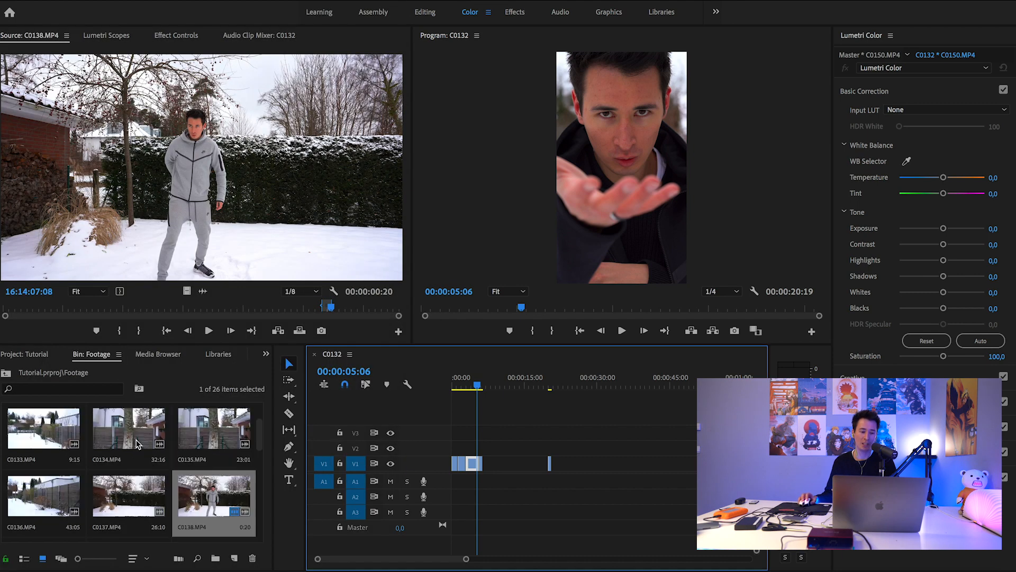
pyautogui.doubleClick(38, 492)
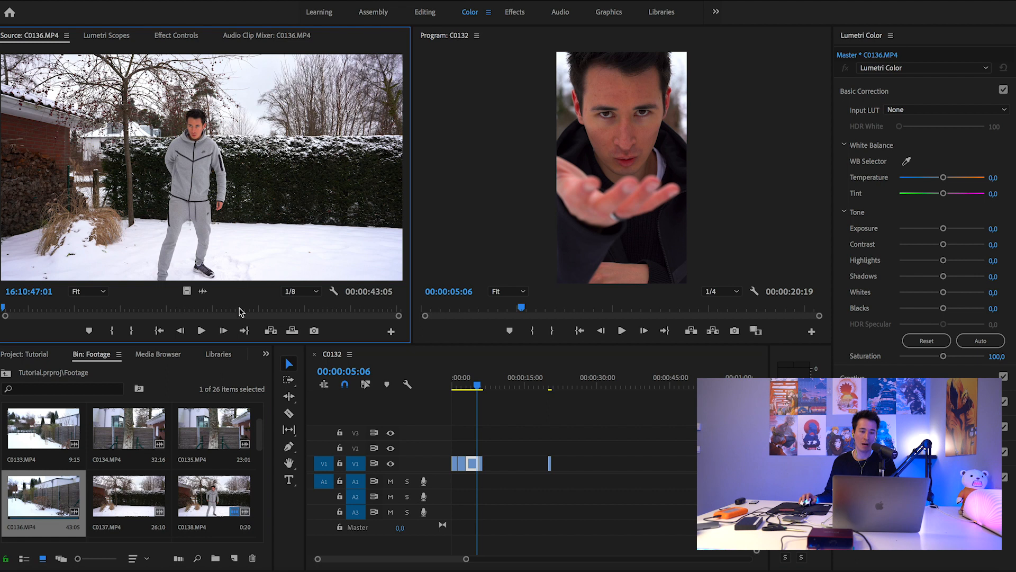
pyautogui.moveTo(79, 302); pyautogui.dragTo(154, 285)
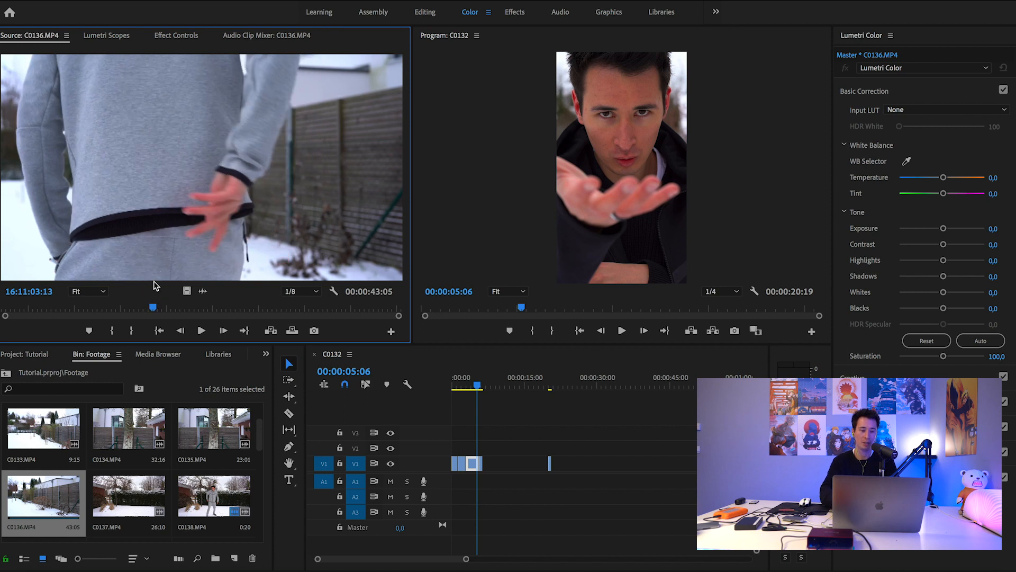
pyautogui.press('space')
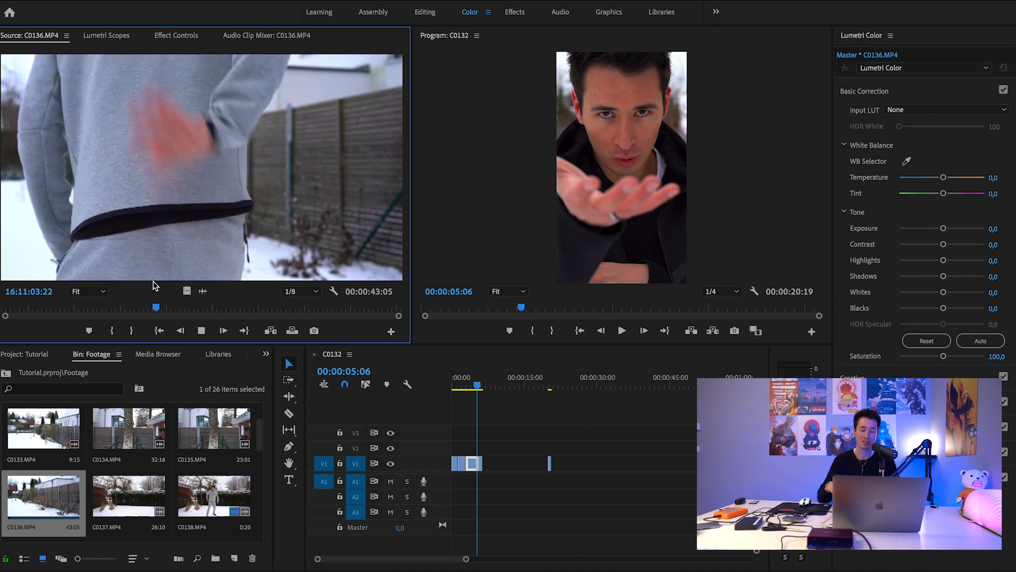
pyautogui.press('space')
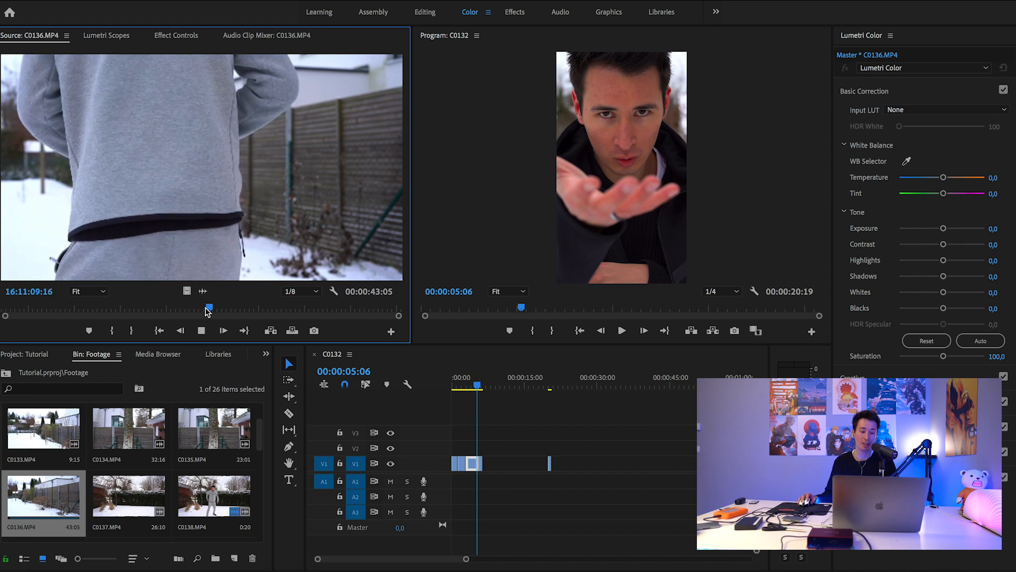
pyautogui.moveTo(212, 307); pyautogui.dragTo(328, 309)
pyautogui.click(201, 330)
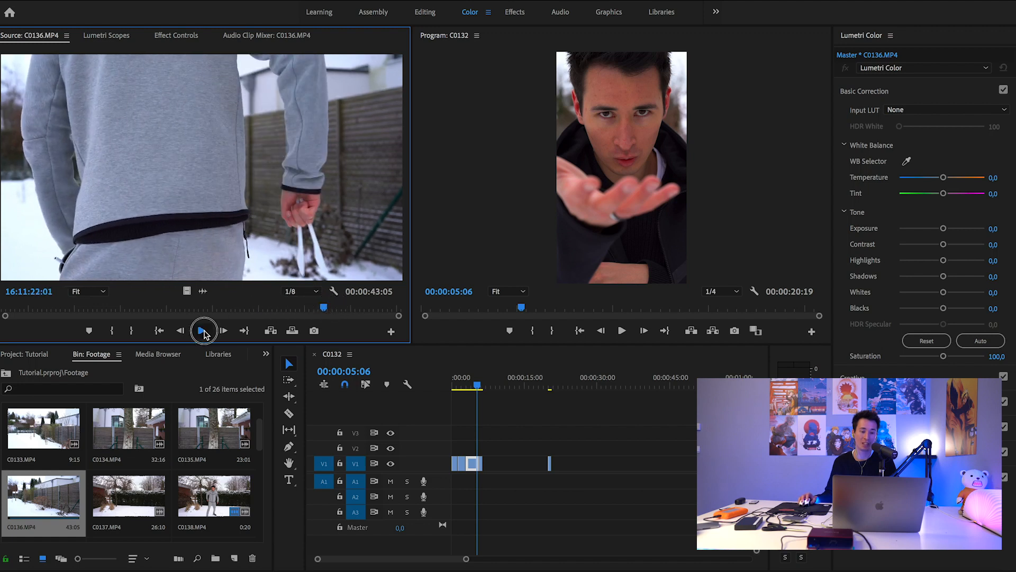
pyautogui.click(202, 331)
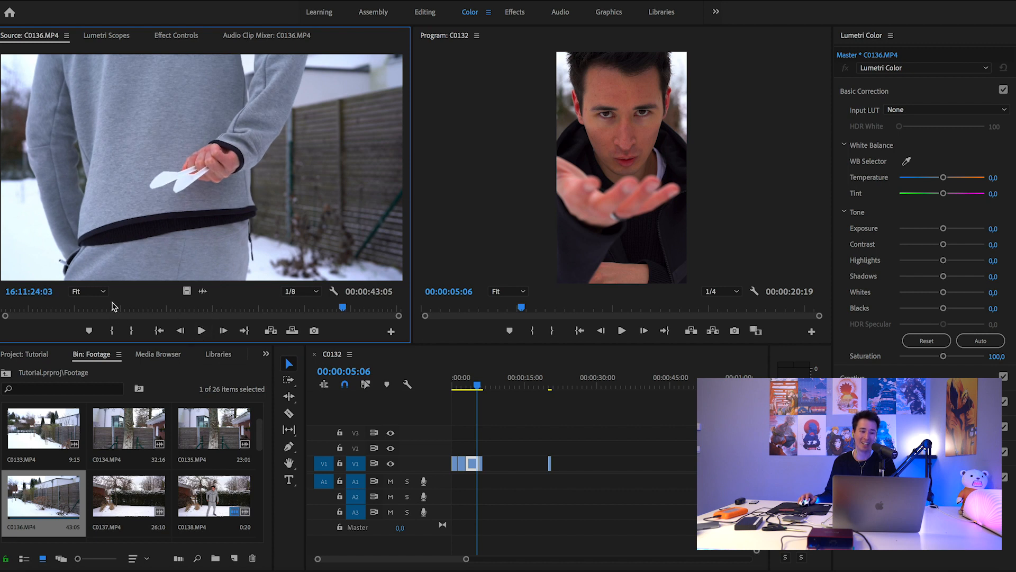
# Mark an 11-frame range of C0136.MP4 ending at 16:11:03:21 and place only its video directly after the C0138.MP4 clip on track V1.
pyautogui.moveTo(108, 310); pyautogui.dragTo(156, 309)
pyautogui.press('i')
pyautogui.press('space')
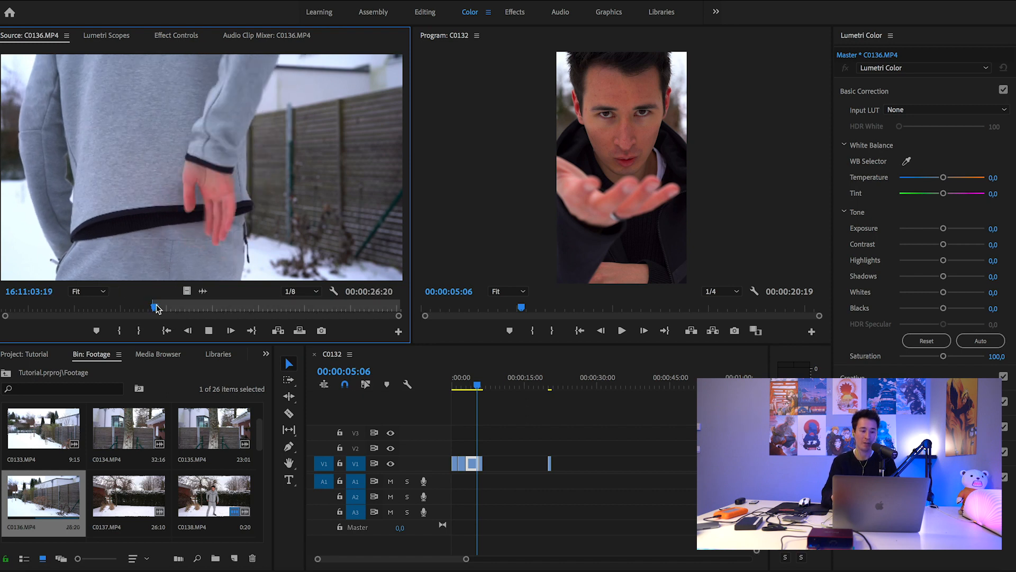
pyautogui.press('space')
pyautogui.press('Right')
pyautogui.press('Right')
pyautogui.press('Left')
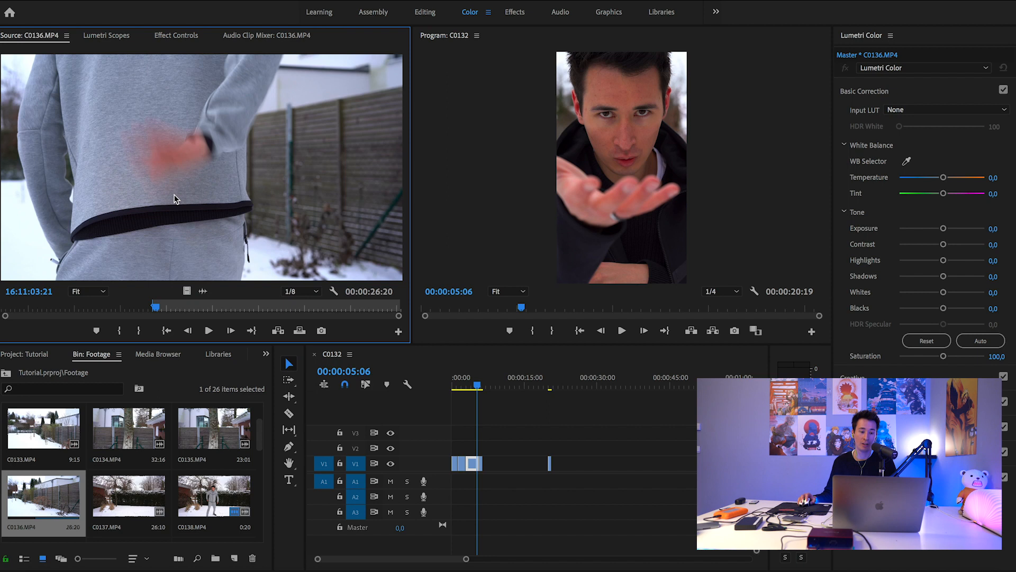
pyautogui.press('o')
pyautogui.moveTo(186, 290); pyautogui.dragTo(479, 464)
# Mark C0136.MP4 from 16:11:22:16 to 16:11:23:15 and place only its video directly after the first C0136.MP4 clip on track V1.
pyautogui.moveTo(268, 307); pyautogui.dragTo(330, 311)
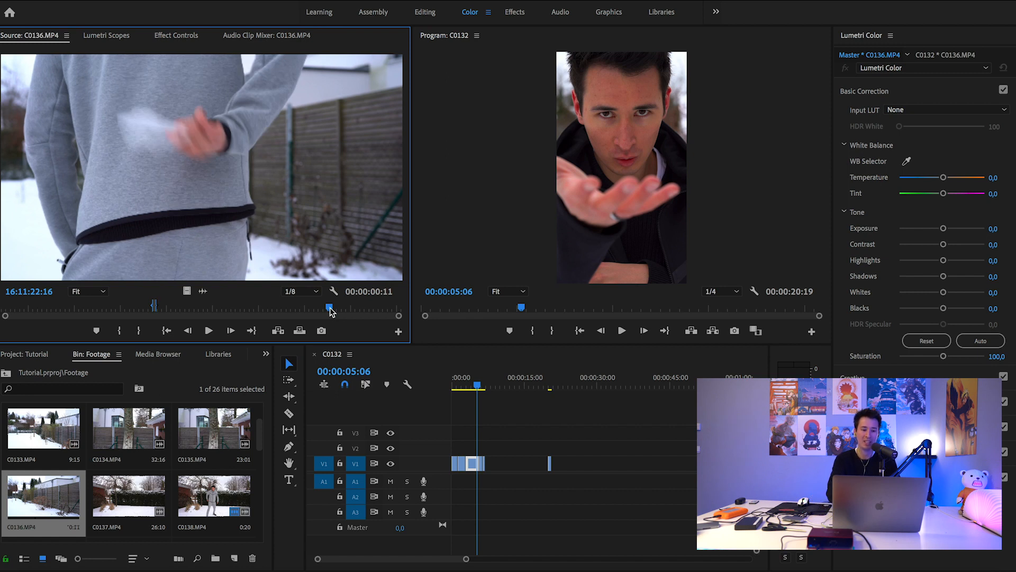
pyautogui.press('space')
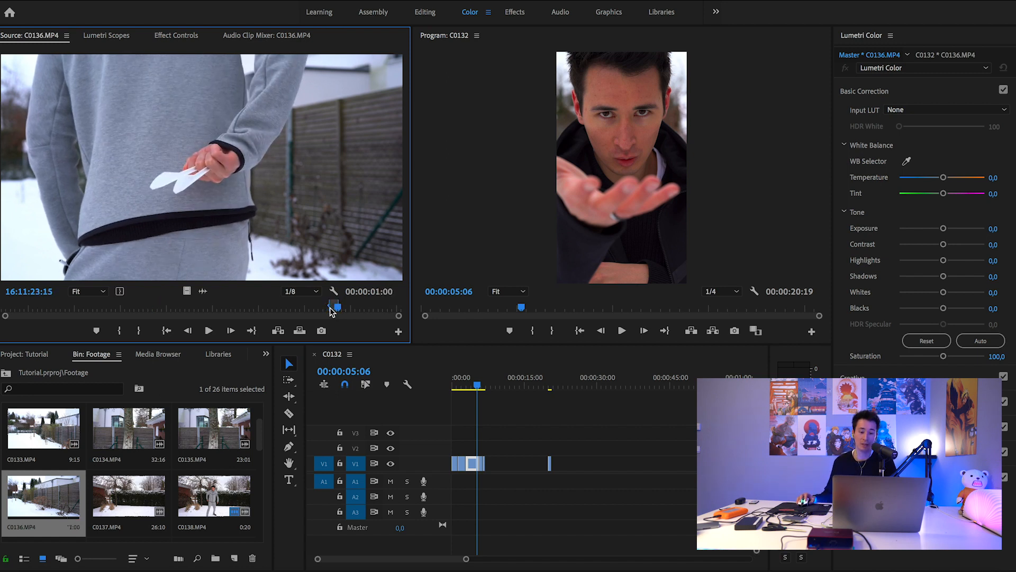
pyautogui.moveTo(186, 291); pyautogui.dragTo(484, 463)
# Play the two C0136.MP4 clips in the sequence from 00:00:06:15 to 00:00:07:16.
pyautogui.moveTo(465, 559); pyautogui.dragTo(430, 557)
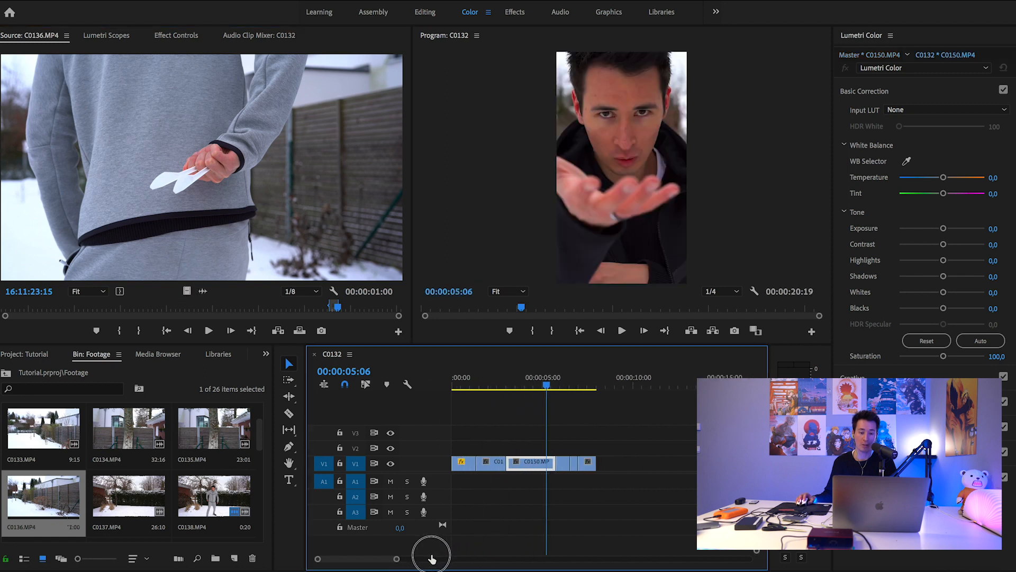
pyautogui.moveTo(577, 379); pyautogui.dragTo(570, 382)
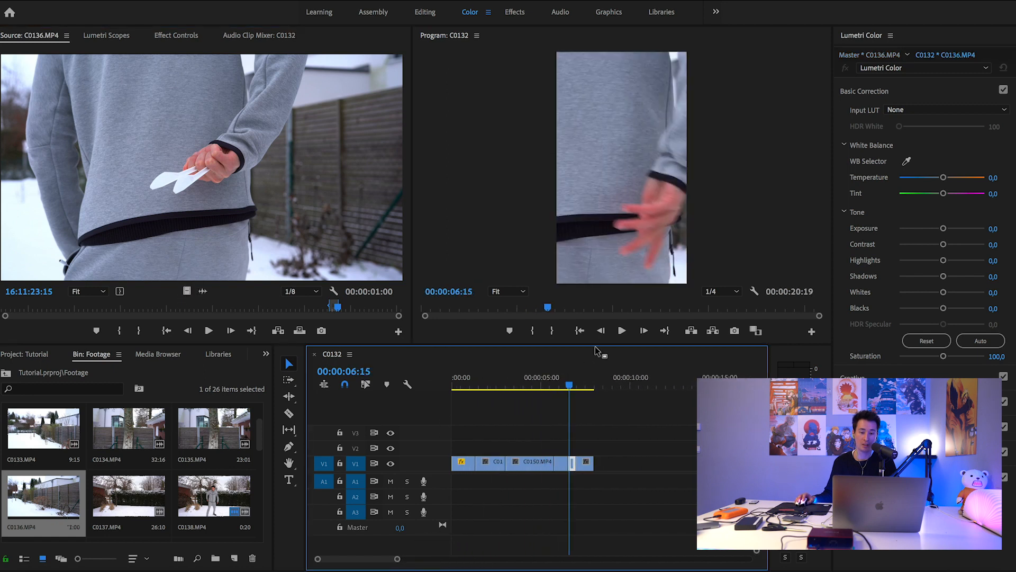
pyautogui.click(622, 331)
pyautogui.click(622, 330)
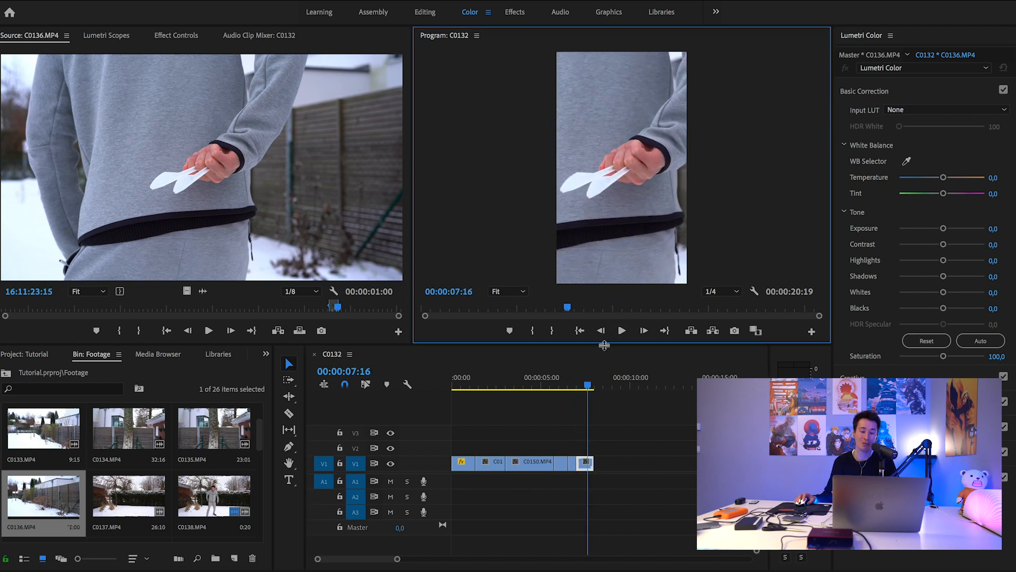
# Step through the second C0136.MP4 clip to 00:00:07:03 and set its Position to 661, 960 to reframe the hand.
pyautogui.moveTo(588, 385); pyautogui.dragTo(577, 381)
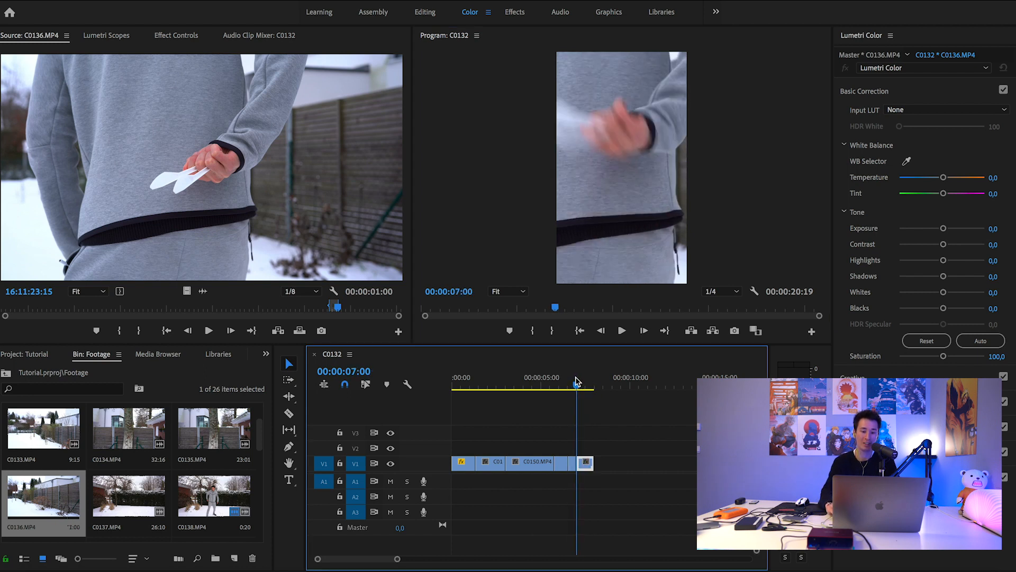
pyautogui.press('Right')
pyautogui.press('Right')
pyautogui.press('Right')
pyautogui.press('Right')
pyautogui.press('Right')
pyautogui.press('Right')
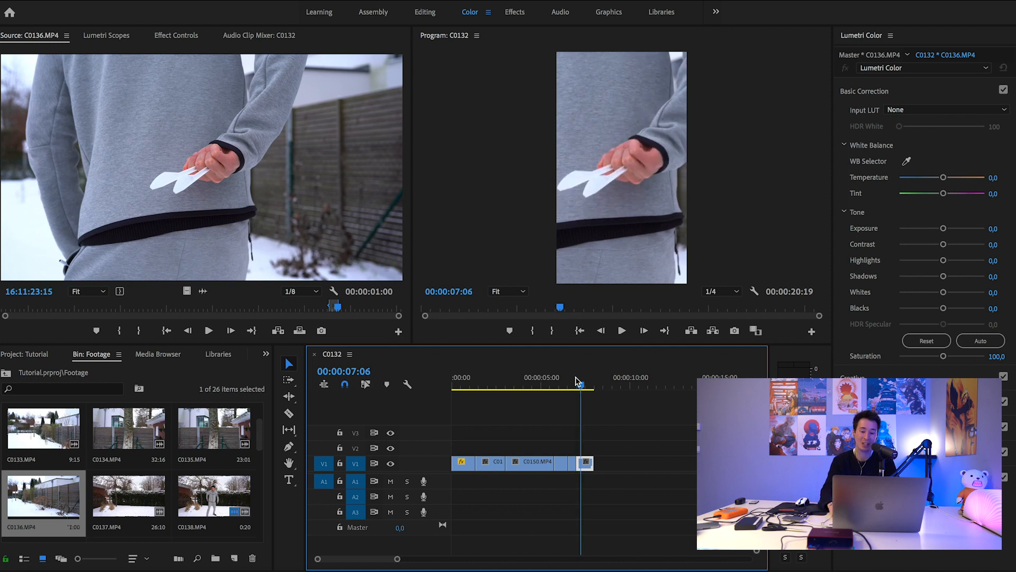
pyautogui.press('Left')
pyautogui.press('Left')
pyautogui.press('Left')
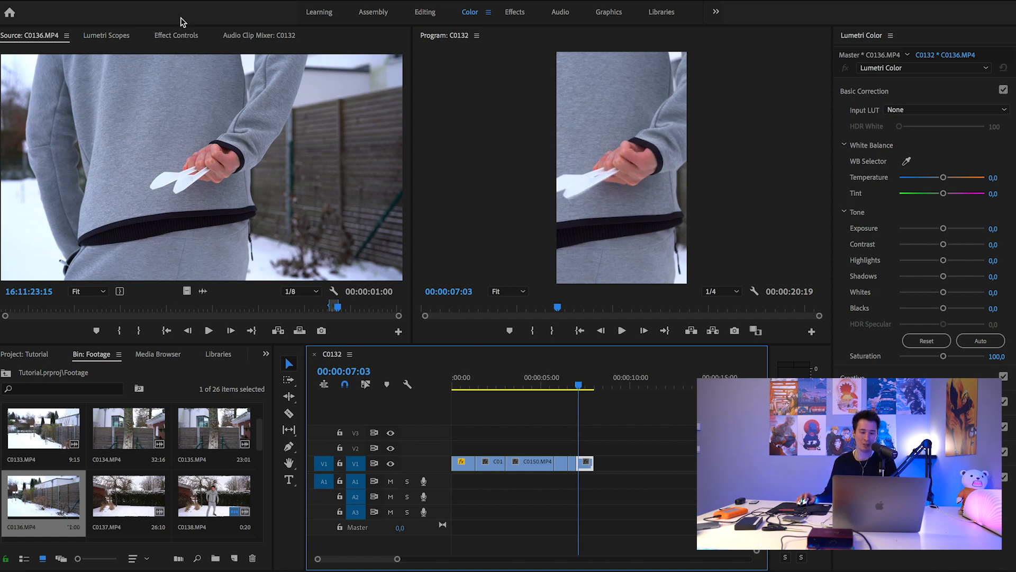
pyautogui.click(176, 35)
pyautogui.moveTo(124, 98); pyautogui.dragTo(154, 99)
pyautogui.click(91, 84)
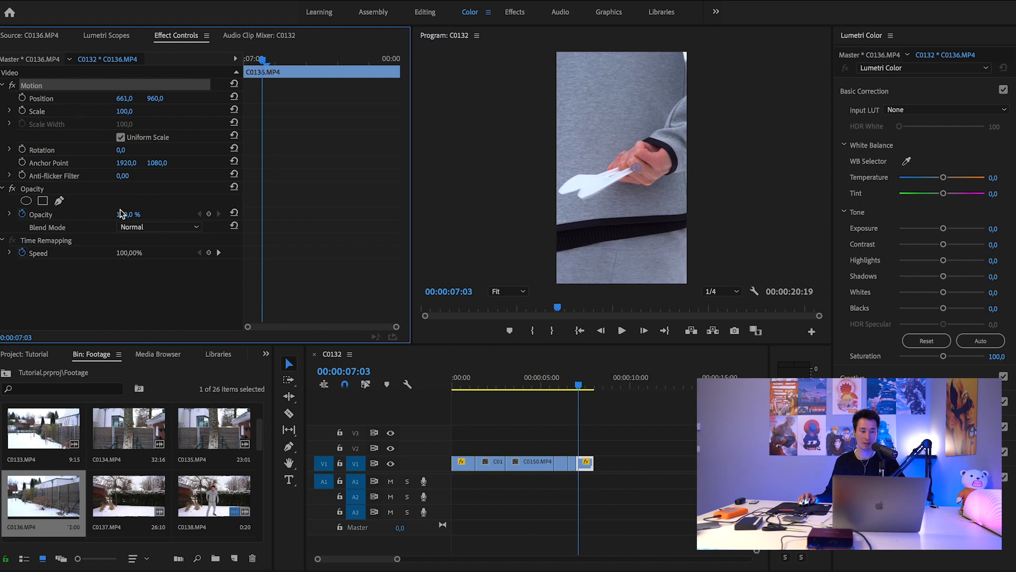
# Play across the two C0136.MP4 clips and trim the end of the second one to 00:00:07:21.
pyautogui.click(573, 466)
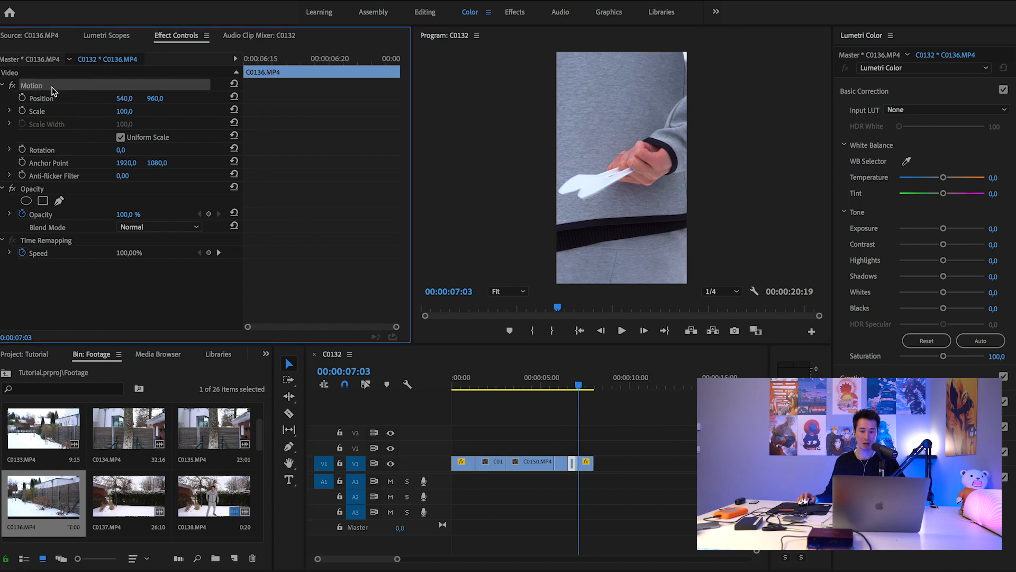
pyautogui.moveTo(595, 377); pyautogui.dragTo(565, 385)
pyautogui.press('space')
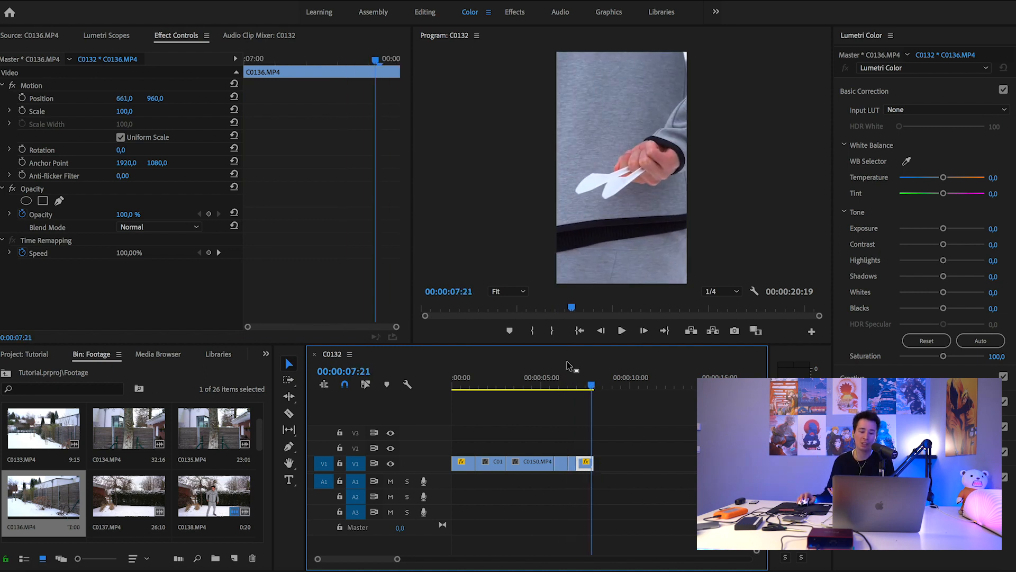
pyautogui.moveTo(593, 463); pyautogui.dragTo(589, 464)
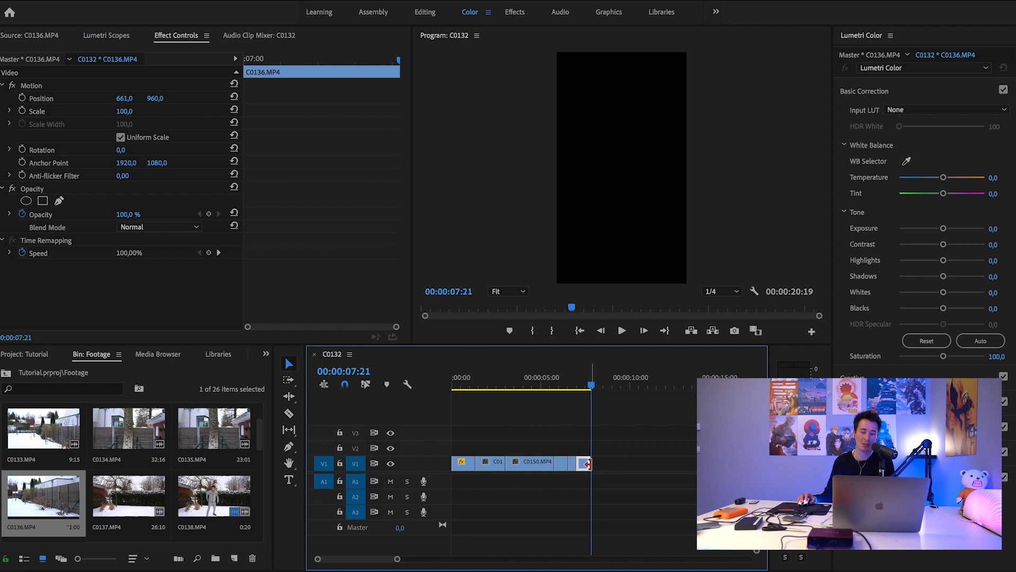
pyautogui.moveTo(397, 560); pyautogui.dragTo(419, 558)
# Tick off "Knifes" in the Notes shot list and return to the Premiere Pro project.
pyautogui.click(275, 569)
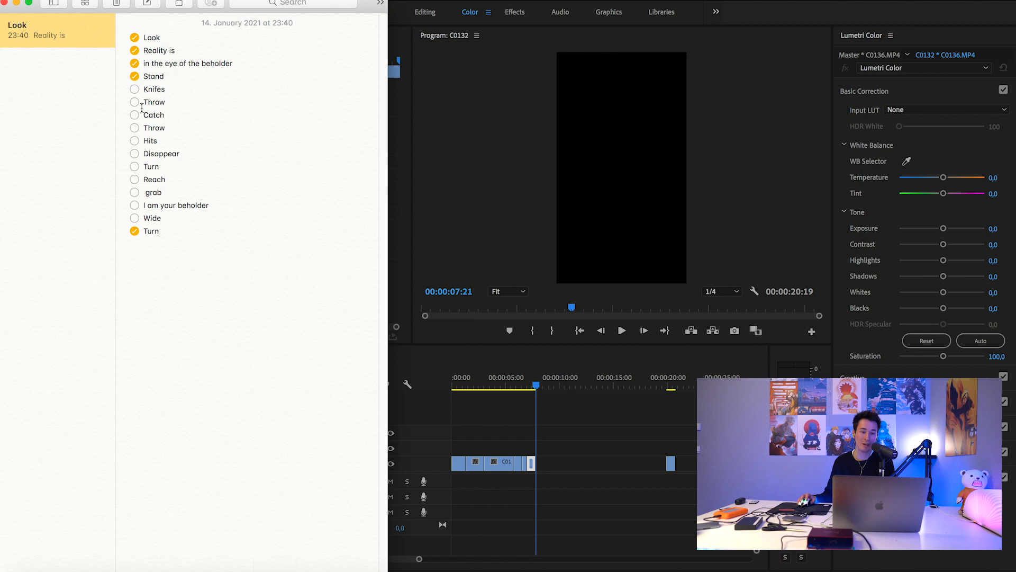
pyautogui.click(135, 90)
pyautogui.click(135, 102)
pyautogui.click(493, 3)
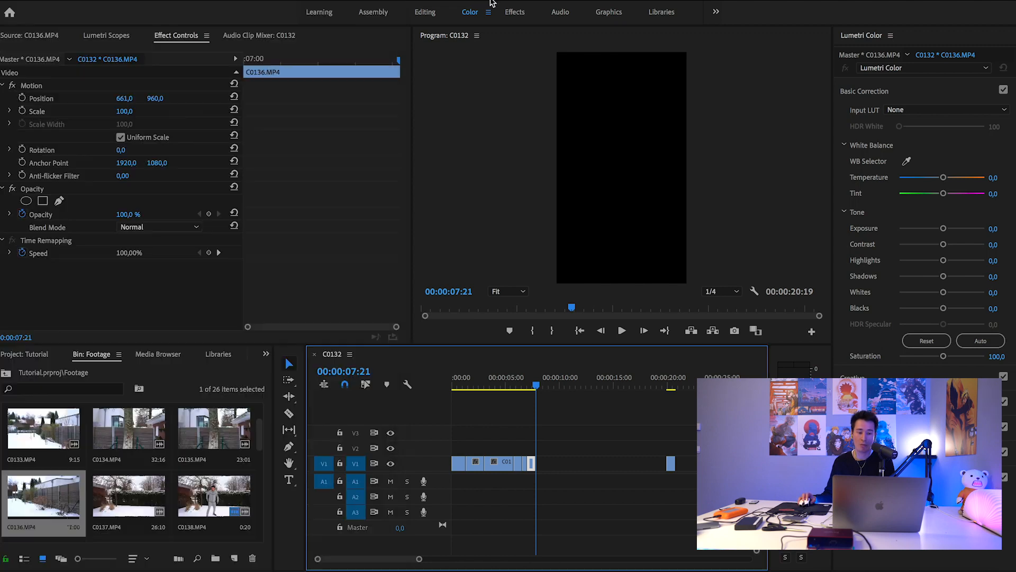
# Mark a 20-frame range of C0137.MP4 ending at 16:13:32:21 and place only its video directly after the second C0136.MP4 clip on track V1.
pyautogui.scroll(2, 180, 453)
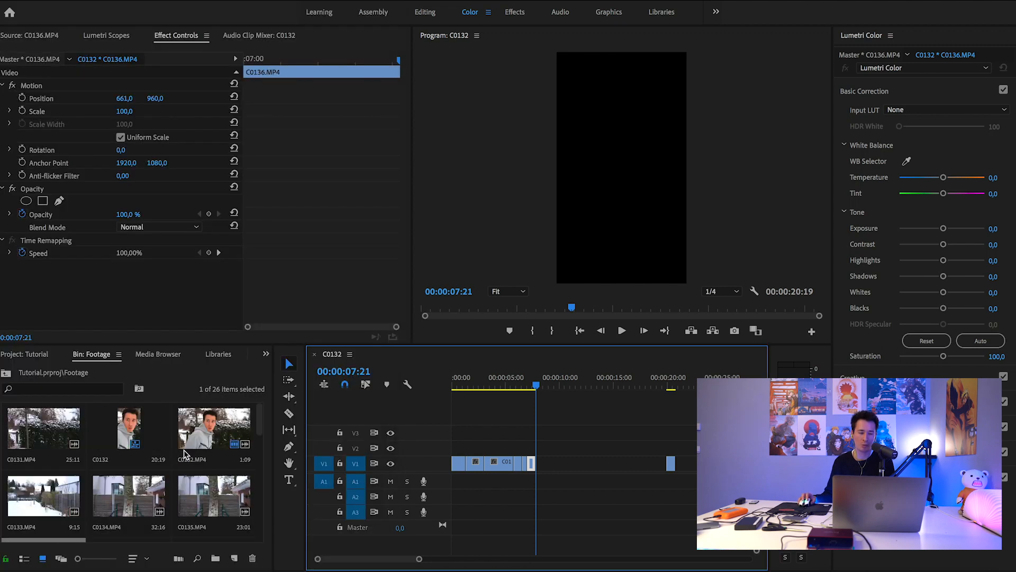
pyautogui.scroll(-4, 183, 450)
pyautogui.doubleClick(153, 430)
pyautogui.moveTo(275, 310); pyautogui.dragTo(283, 311)
pyautogui.press('i')
pyautogui.press('space')
pyautogui.press('space')
pyautogui.press('o')
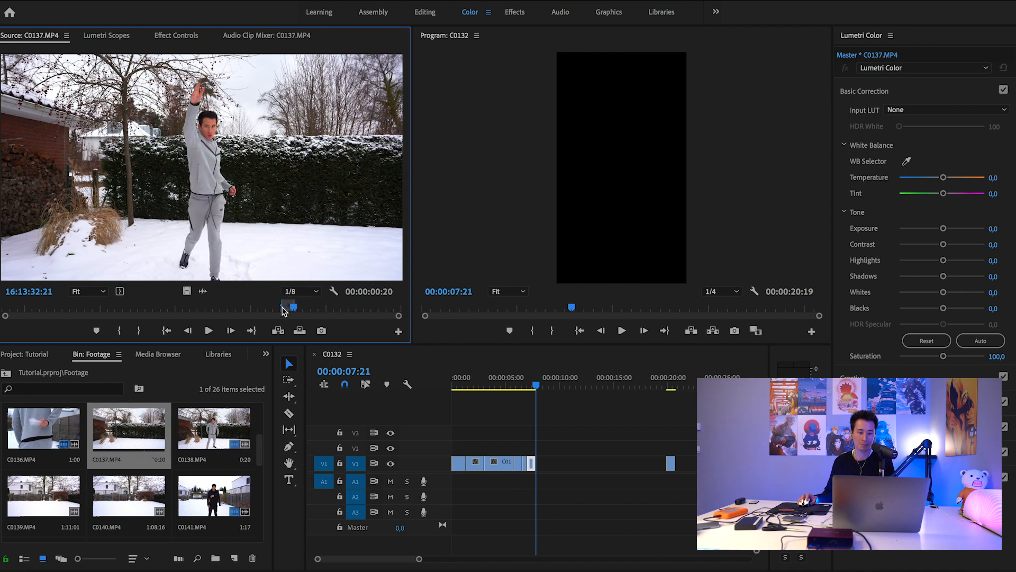
pyautogui.moveTo(187, 292); pyautogui.dragTo(545, 470)
# Play the sequence from the start to the end of the C0137.MP4 clip at 00:00:08:16.
pyautogui.press('Home')
pyautogui.click(623, 330)
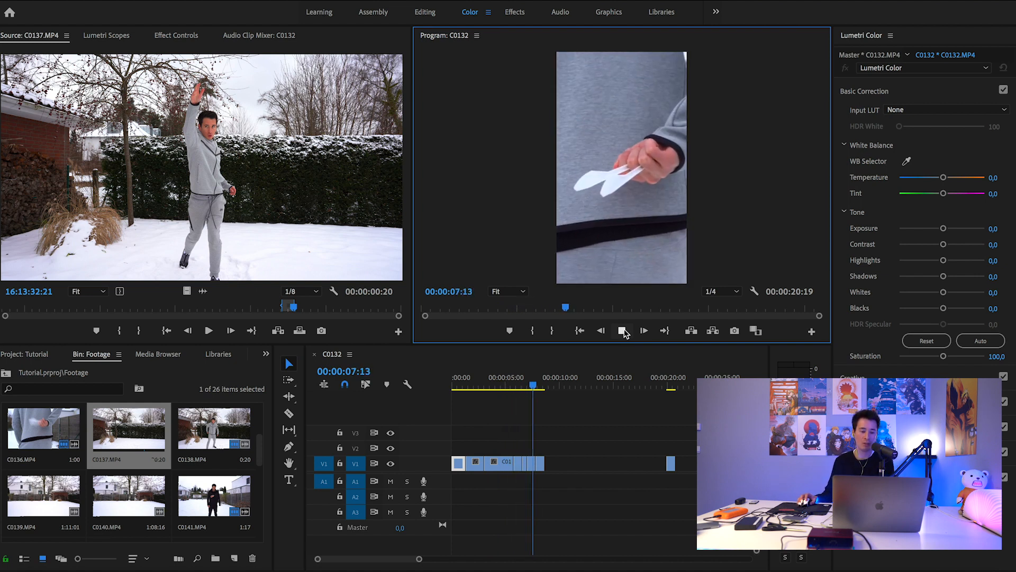
pyautogui.click(623, 331)
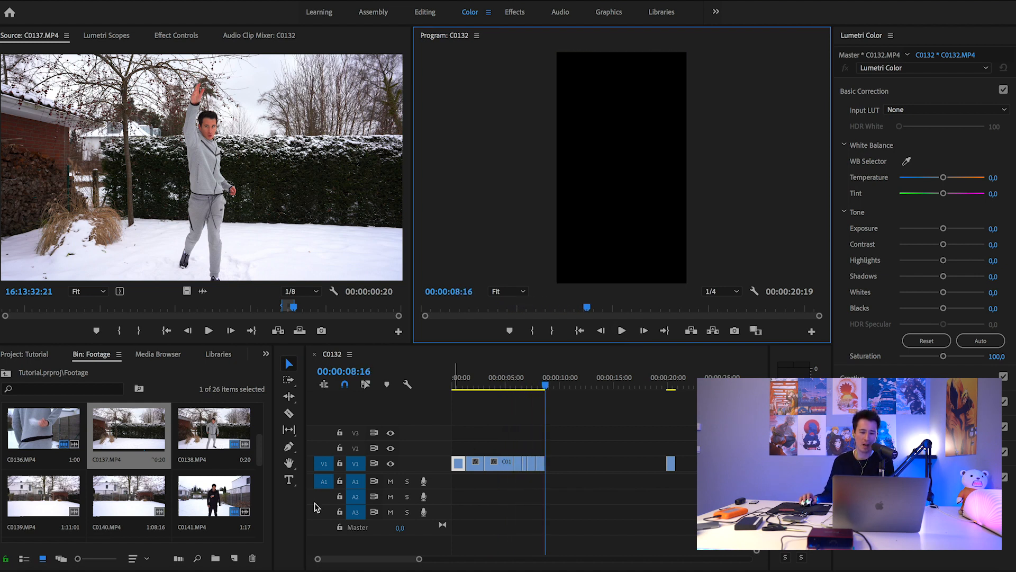
# Tick off the first "Throw" in the Notes shot list and return to the Premiere Pro project.
pyautogui.click(276, 564)
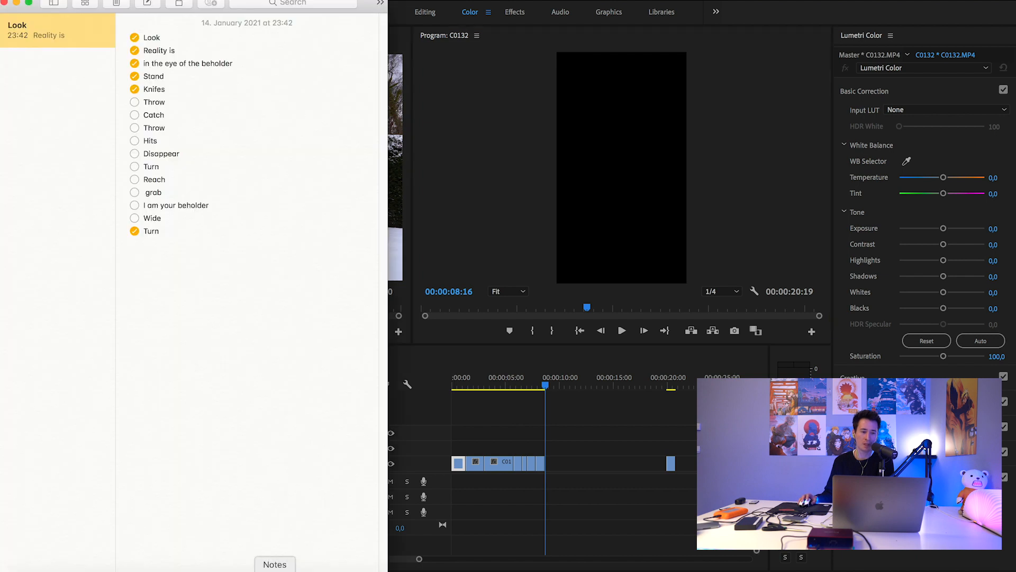
pyautogui.click(134, 103)
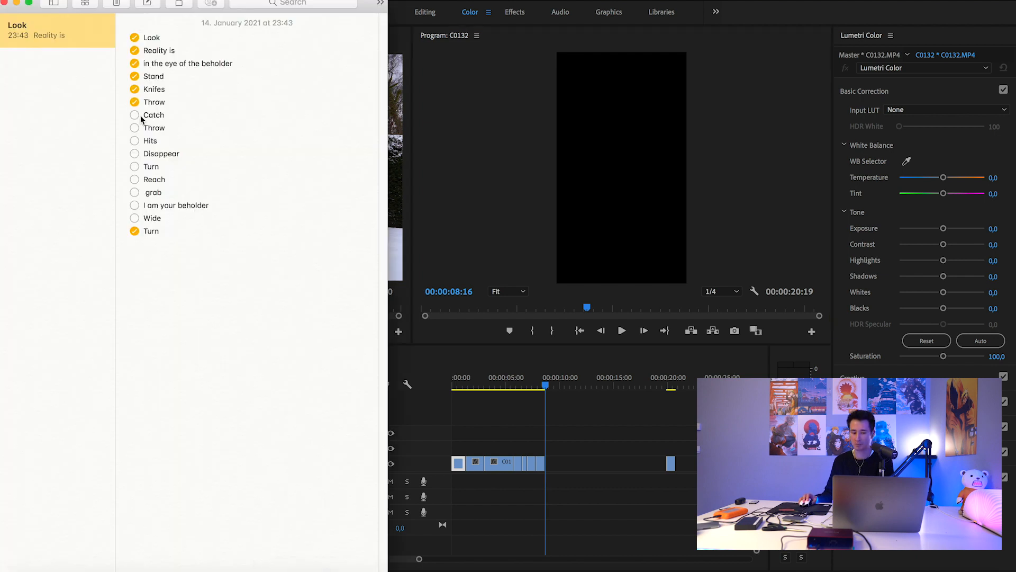
pyautogui.click(532, 27)
# Mark an 18-frame range of C0153.MP4 ending at 16:24:42:03 and place only its video directly after the C0137.MP4 clip on track V1.
pyautogui.scroll(-4, 152, 469)
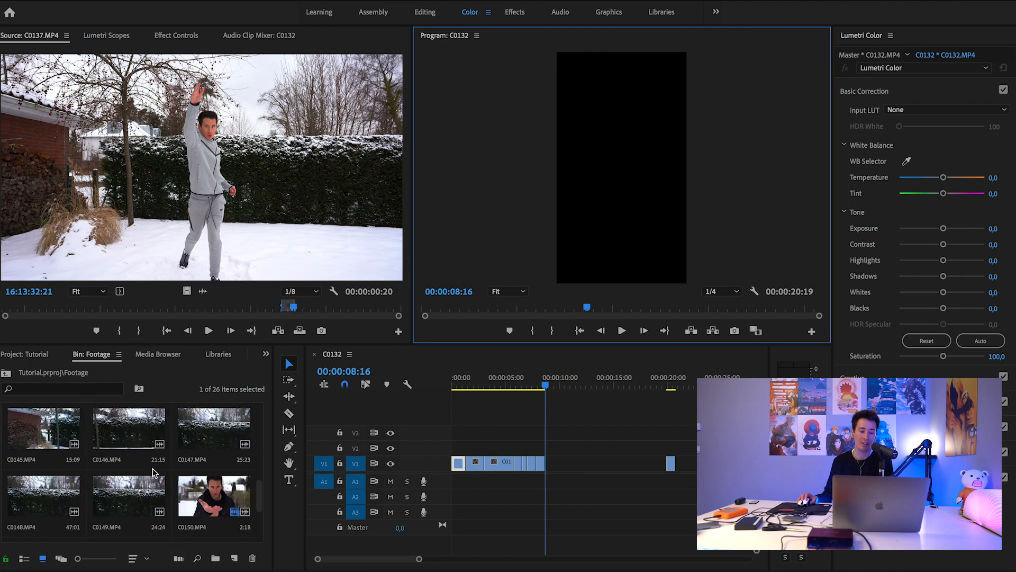
pyautogui.scroll(-2, 133, 468)
pyautogui.scroll(-2, 141, 472)
pyautogui.doubleClick(133, 440)
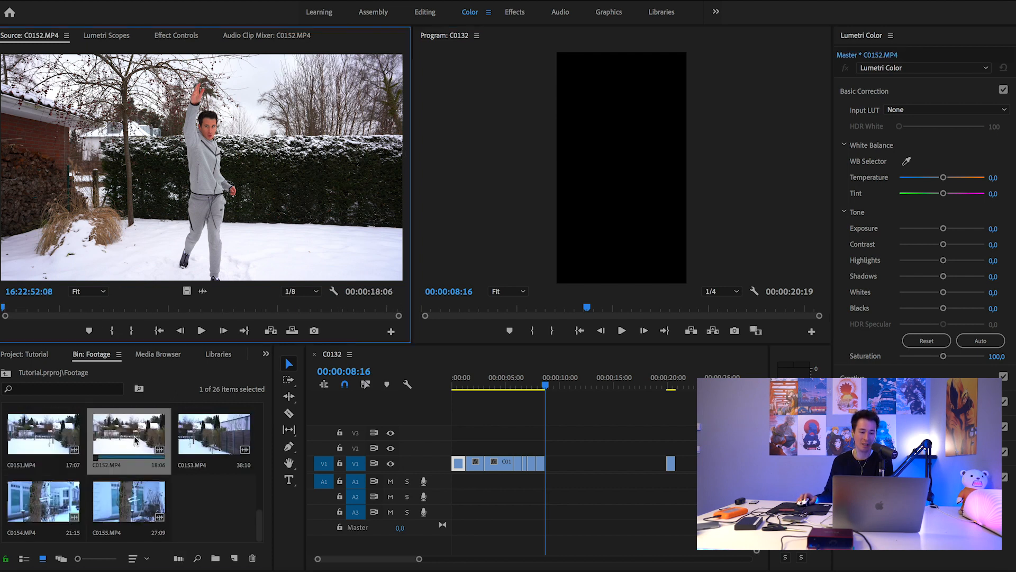
pyautogui.doubleClick(223, 438)
pyautogui.moveTo(288, 303); pyautogui.dragTo(328, 313)
pyautogui.press('i')
pyautogui.press('space')
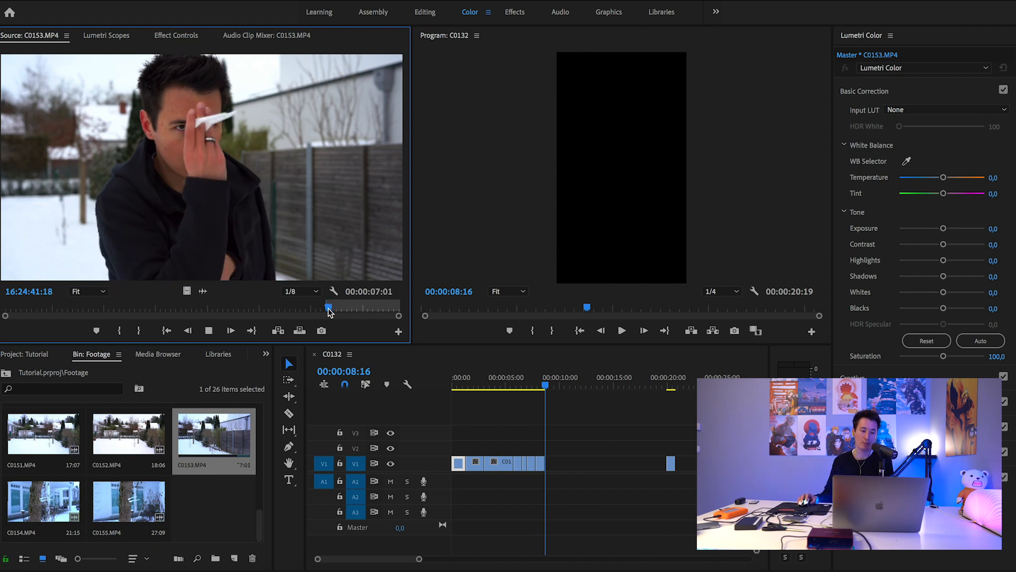
pyautogui.press('space')
pyautogui.press('o')
pyautogui.moveTo(184, 291); pyautogui.dragTo(546, 463)
# Split the C0153.MP4 clip on track V1 at 00:00:08:18 and again at 00:00:08:19.
pyautogui.moveTo(418, 559); pyautogui.dragTo(387, 561)
pyautogui.moveTo(612, 386); pyautogui.dragTo(607, 387)
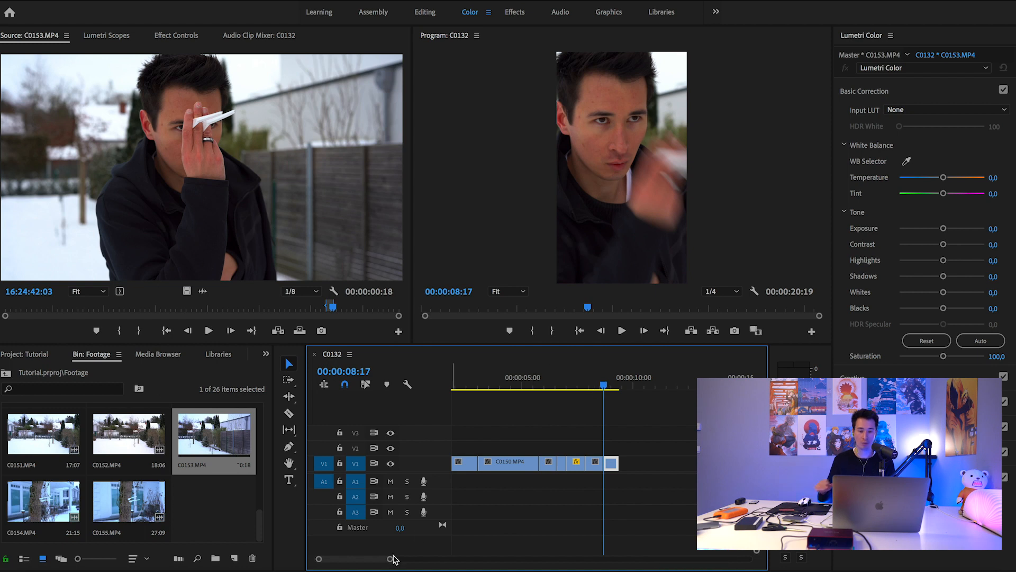
pyautogui.moveTo(391, 559); pyautogui.dragTo(366, 556)
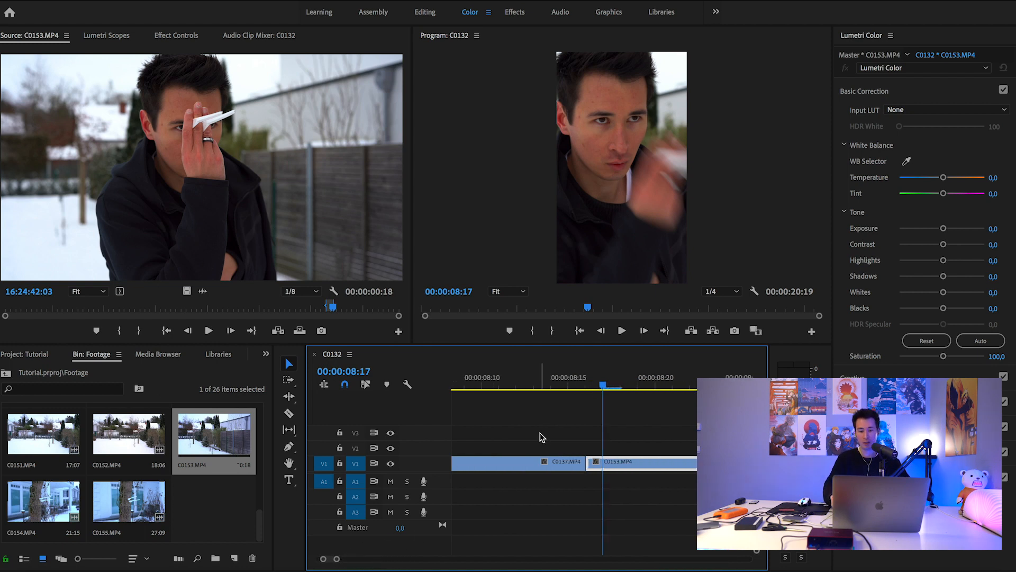
pyautogui.press('Right')
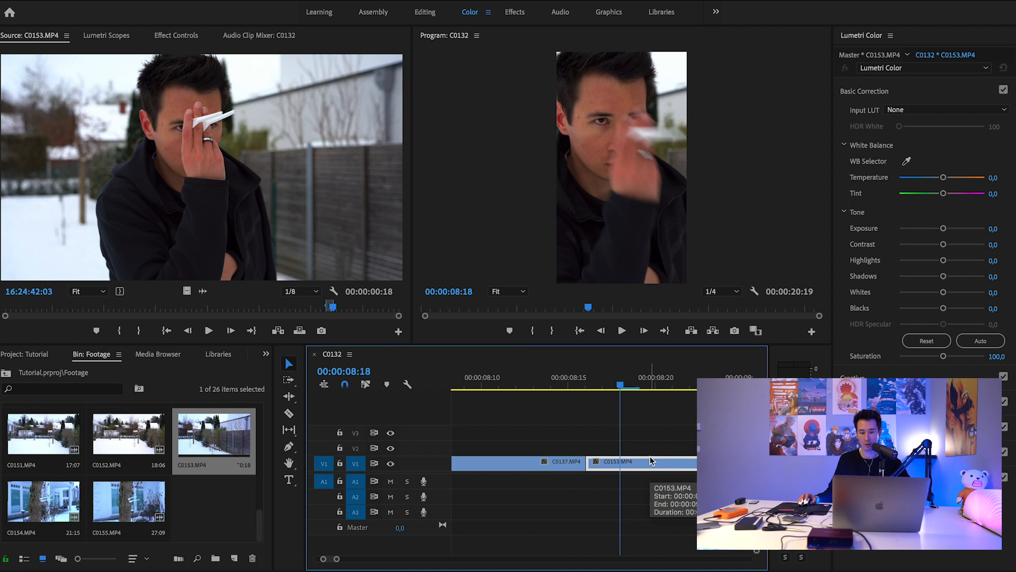
pyautogui.press('c')
pyautogui.click(621, 461)
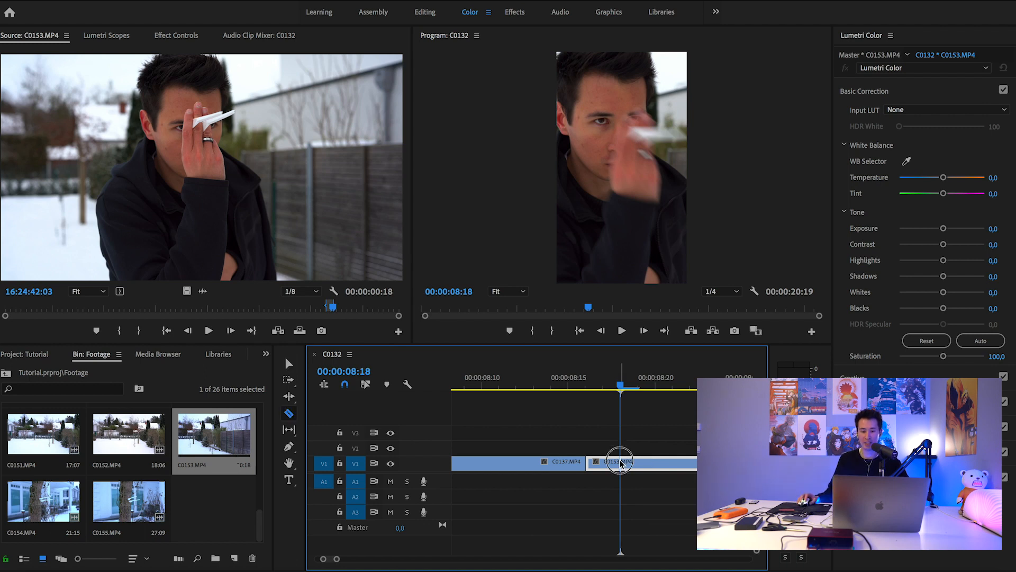
pyautogui.press('Right')
pyautogui.click(638, 461)
# Delete the one-frame piece between the two C0153.MP4 cuts and move the remaining piece back to close the gap.
pyautogui.press('v')
pyautogui.press('Delete')
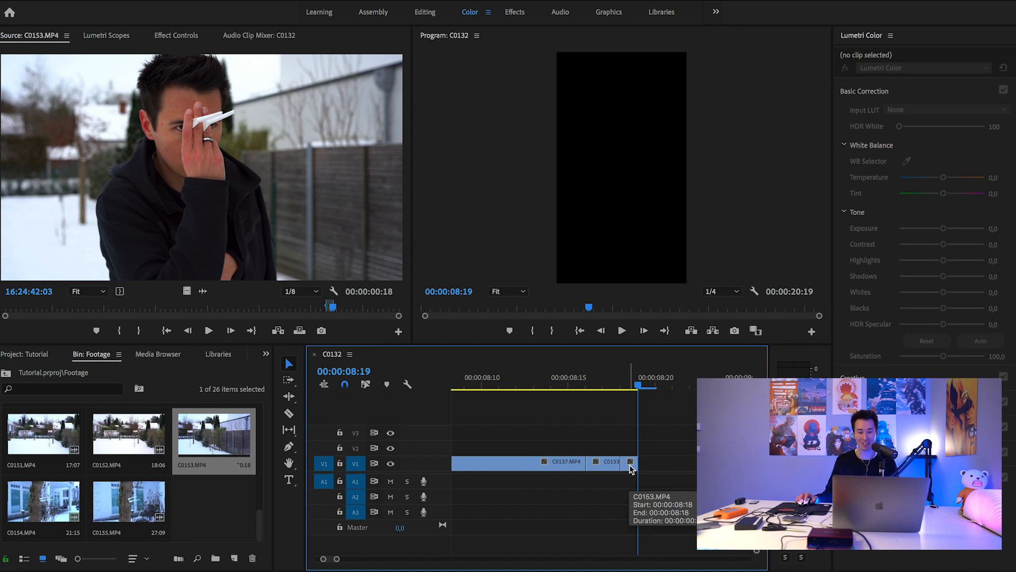
pyautogui.press('super+z')
pyautogui.click(630, 465)
pyautogui.press('Delete')
pyautogui.moveTo(689, 471); pyautogui.dragTo(671, 470)
pyautogui.moveTo(338, 559); pyautogui.dragTo(353, 560)
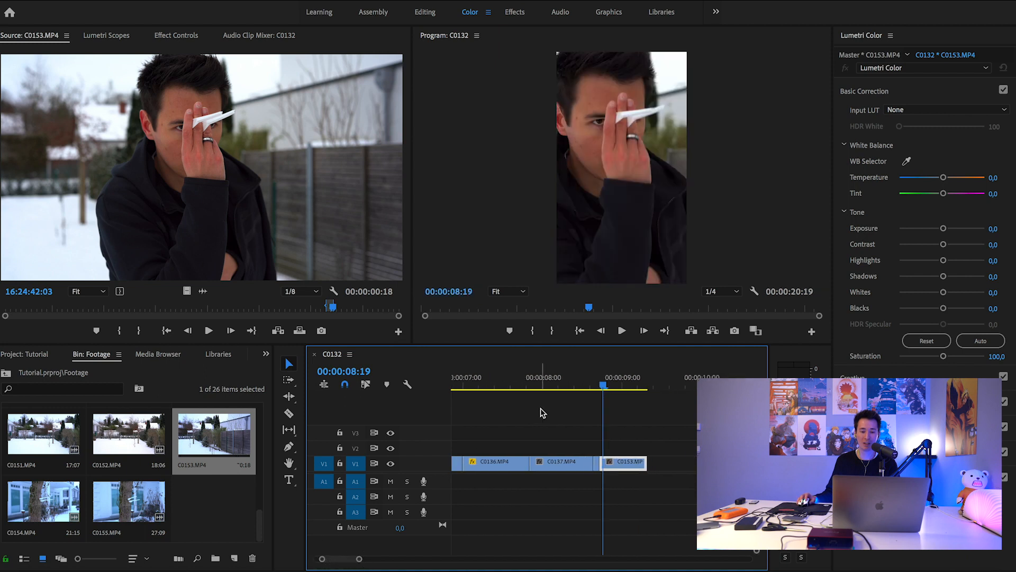
# Play across the C0153.MP4 cut and extend the end of its last piece on track V1 to about 00:00:09:19.
pyautogui.moveTo(599, 388); pyautogui.dragTo(595, 387)
pyautogui.click(622, 330)
pyautogui.moveTo(647, 461); pyautogui.dragTo(682, 461)
# Play the transition from C0137.MP4 into C0153.MP4 several times, starting around 00:00:08:16.
pyautogui.moveTo(608, 386); pyautogui.dragTo(597, 384)
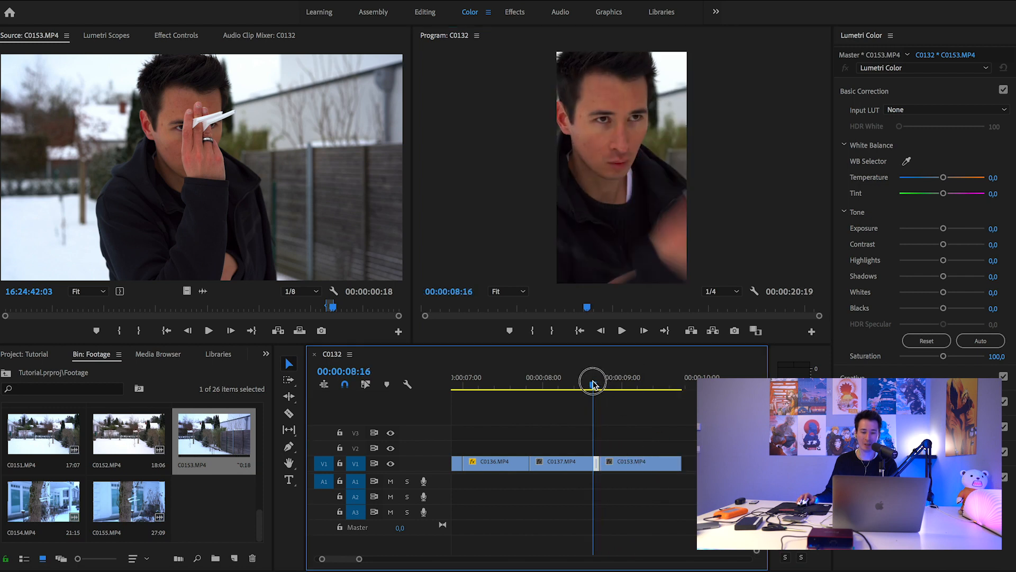
pyautogui.click(622, 331)
pyautogui.click(622, 331)
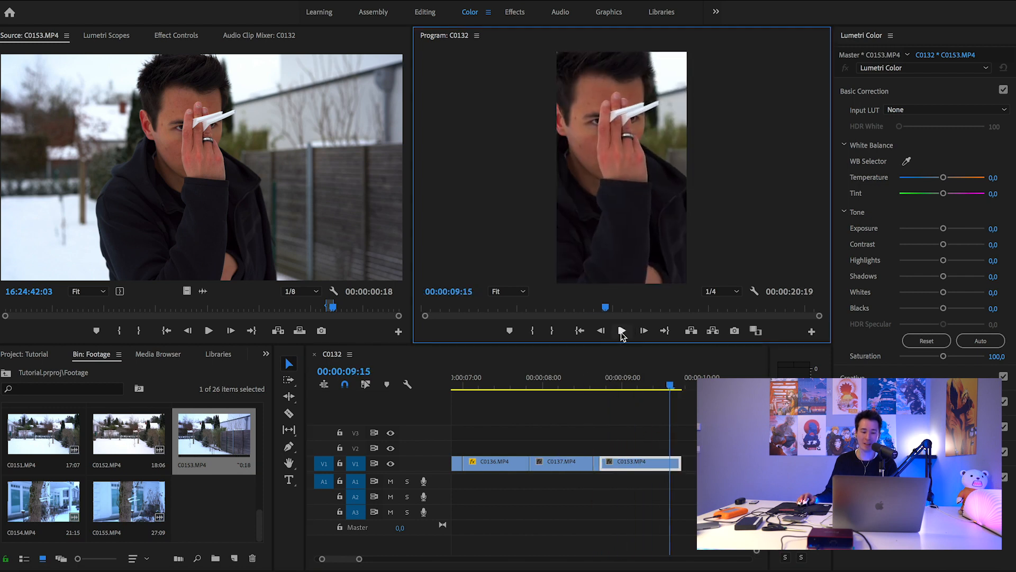
pyautogui.moveTo(631, 385); pyautogui.dragTo(589, 379)
pyautogui.click(621, 331)
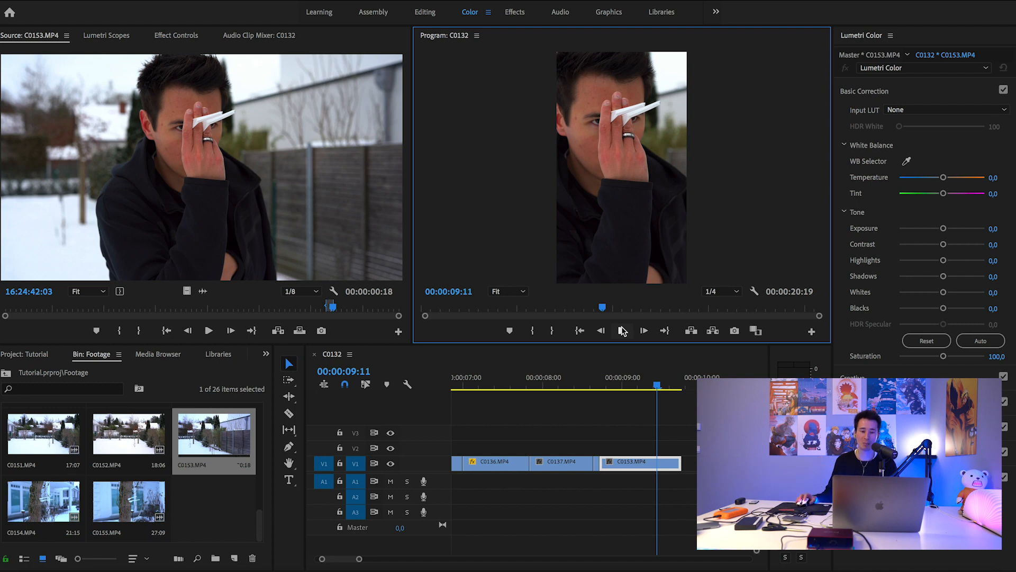
pyautogui.moveTo(609, 377); pyautogui.dragTo(588, 377)
pyautogui.click(622, 330)
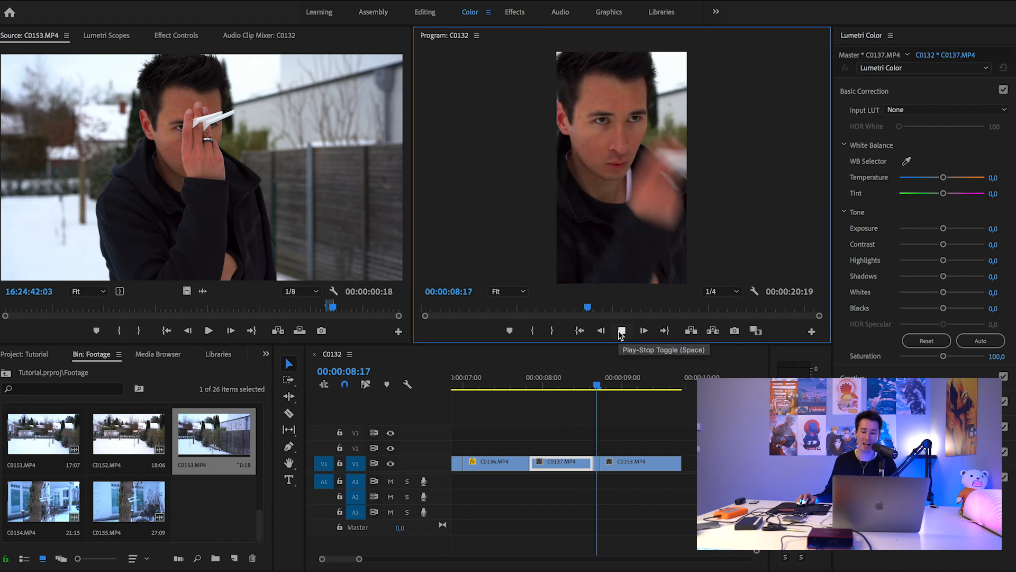
pyautogui.click(622, 331)
# Trim the end of the last C0153.MP4 piece on track V1 to 00:00:09:11.
pyautogui.moveTo(613, 378); pyautogui.dragTo(641, 388)
pyautogui.click(657, 387)
pyautogui.moveTo(680, 463); pyautogui.dragTo(657, 462)
# Check the Notes shot list for the next shot and open C0142.MP4 from the Footage bin in Premiere Pro.
pyautogui.click(276, 569)
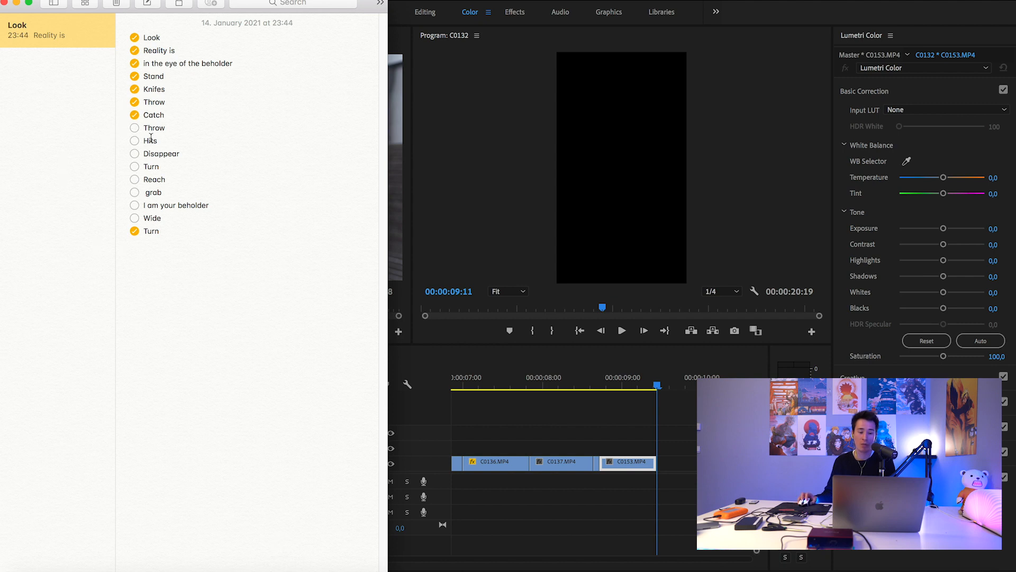
pyautogui.click(441, 8)
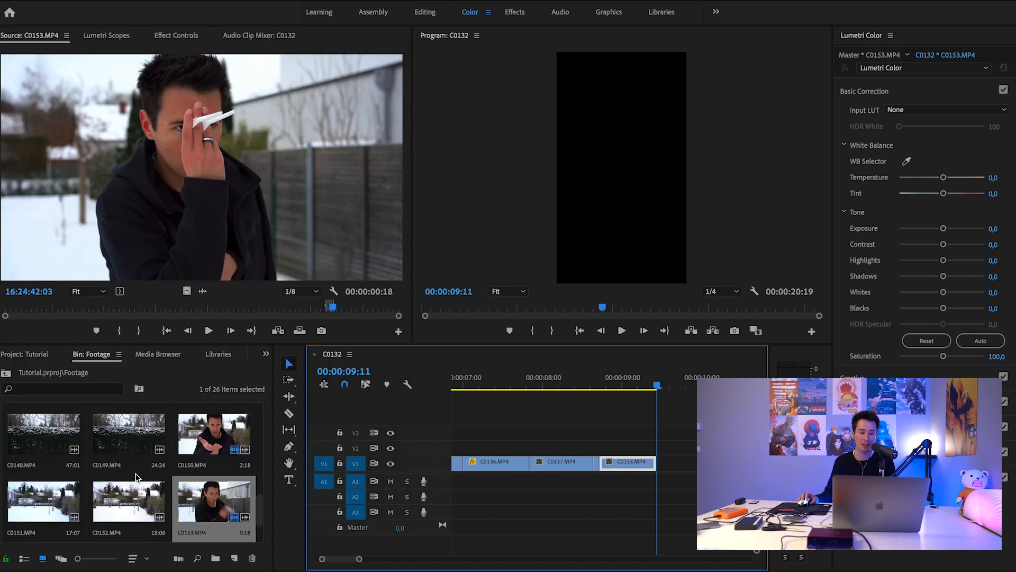
pyautogui.scroll(2, 132, 477)
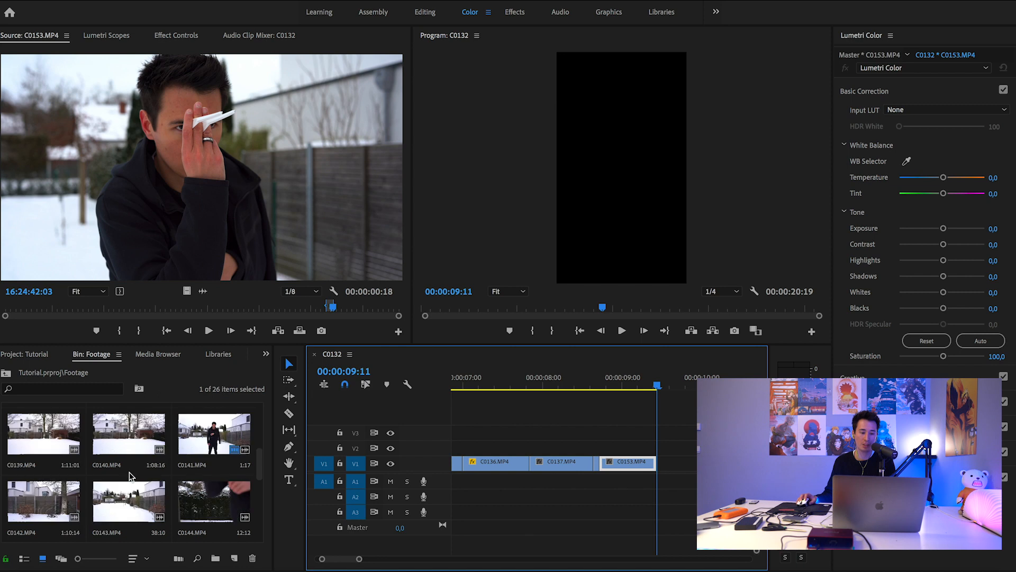
pyautogui.doubleClick(52, 505)
# Mark a 19-frame range of C0142.MP4 ending at 16:18:51:01 and place only its video directly after the last C0153.MP4 piece on track V1.
pyautogui.moveTo(267, 306); pyautogui.dragTo(358, 302)
pyautogui.press('Right')
pyautogui.press('Right')
pyautogui.press('Right')
pyautogui.press('Right')
pyautogui.press('i')
pyautogui.press('space')
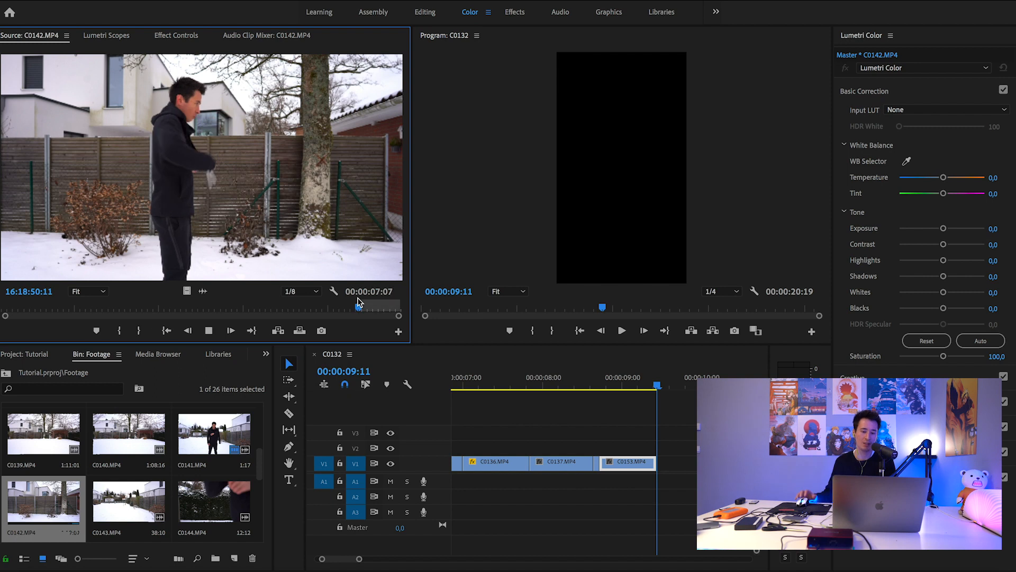
pyautogui.press('o')
pyautogui.press('space')
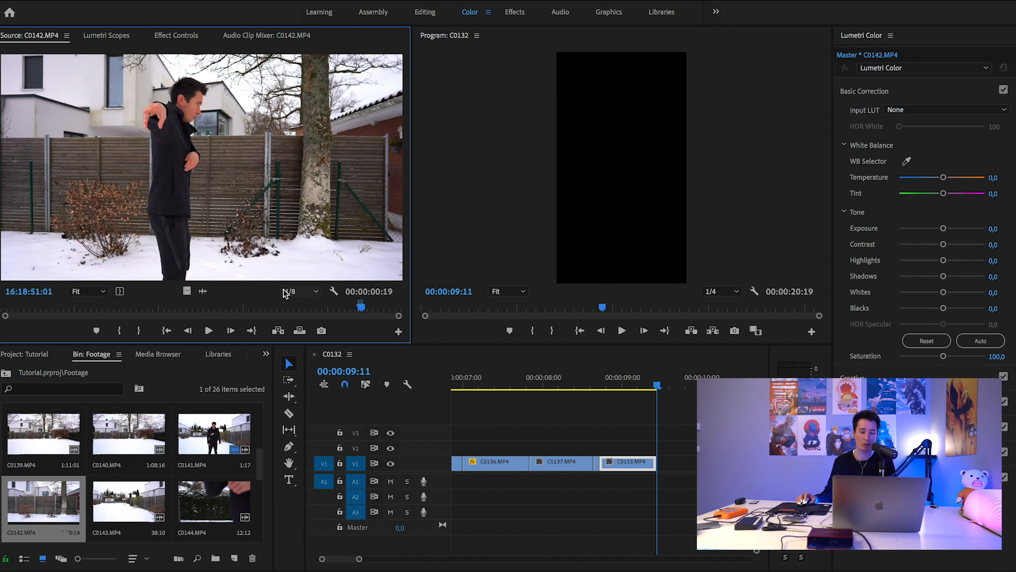
pyautogui.moveTo(188, 289); pyautogui.dragTo(668, 461)
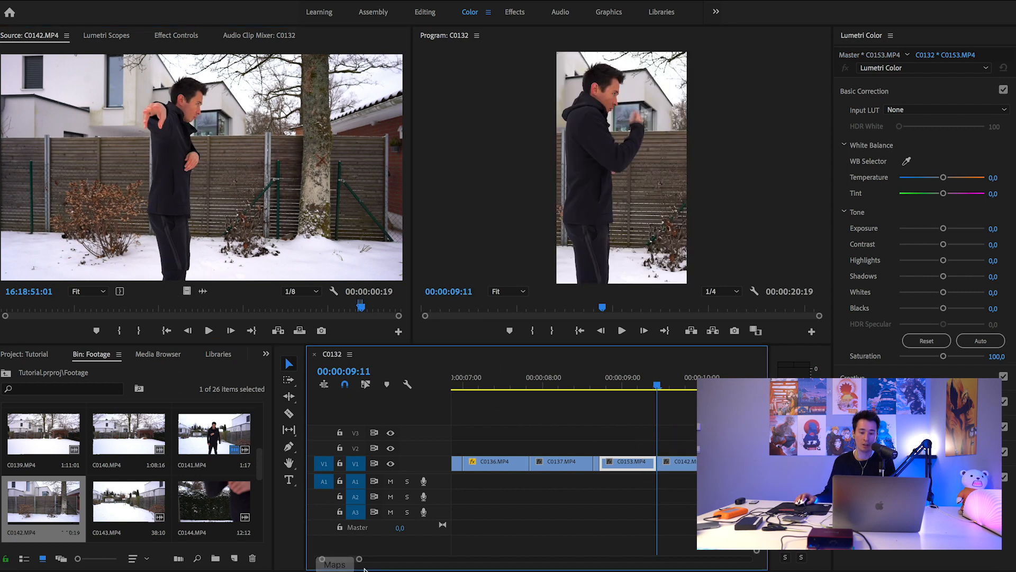
# Set the horizontal position of the C0142.MP4 clip to 689 and play it through to its end at 00:00:10:04.
pyautogui.moveTo(358, 560); pyautogui.dragTo(391, 561)
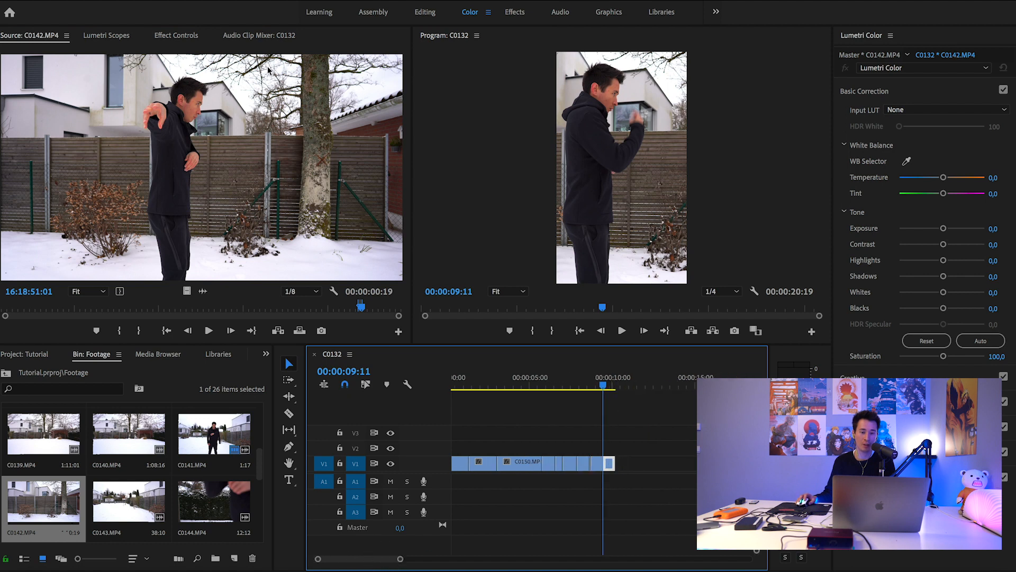
pyautogui.click(176, 35)
pyautogui.moveTo(122, 99); pyautogui.dragTo(249, 163)
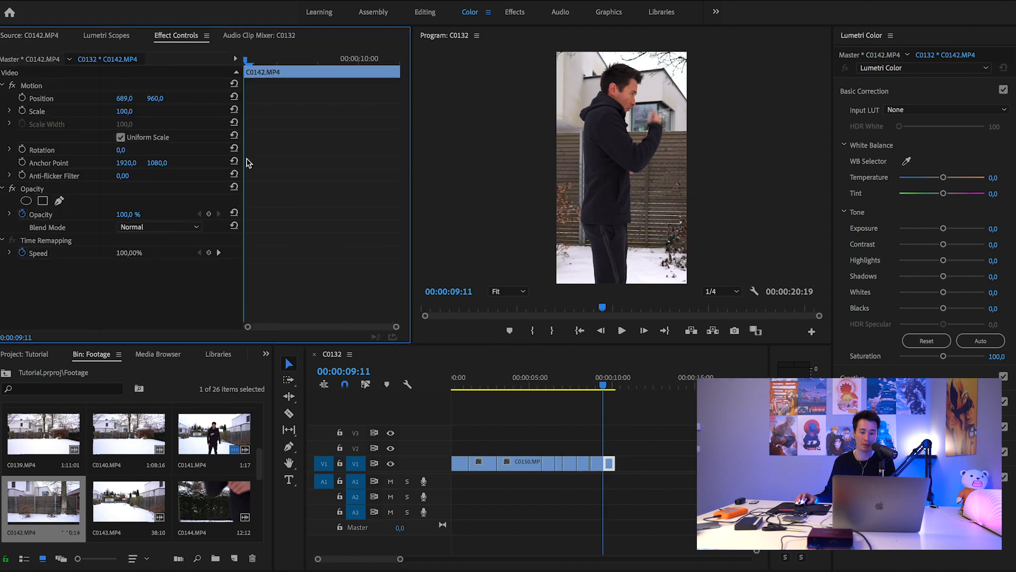
pyautogui.click(622, 330)
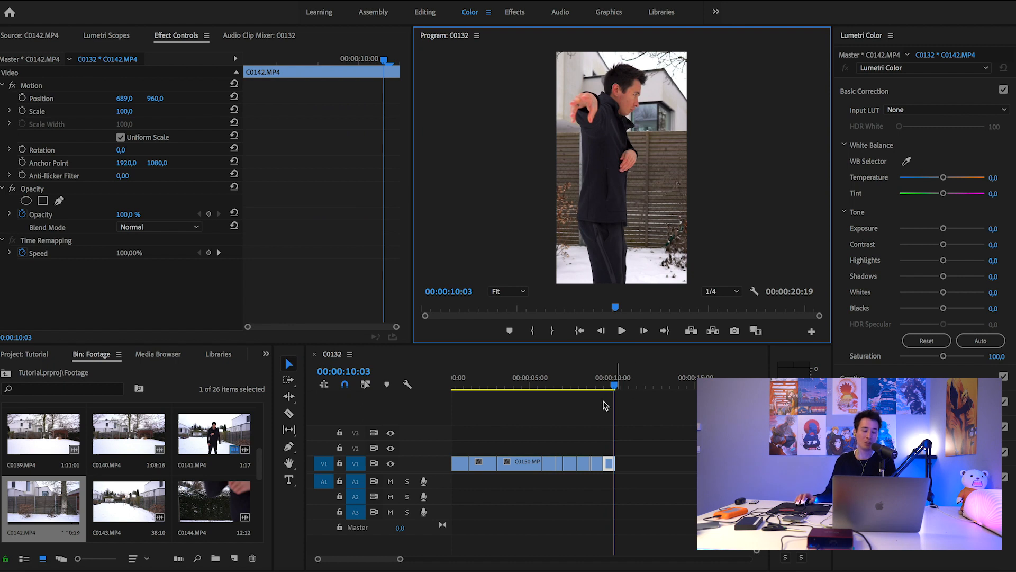
pyautogui.press('Right')
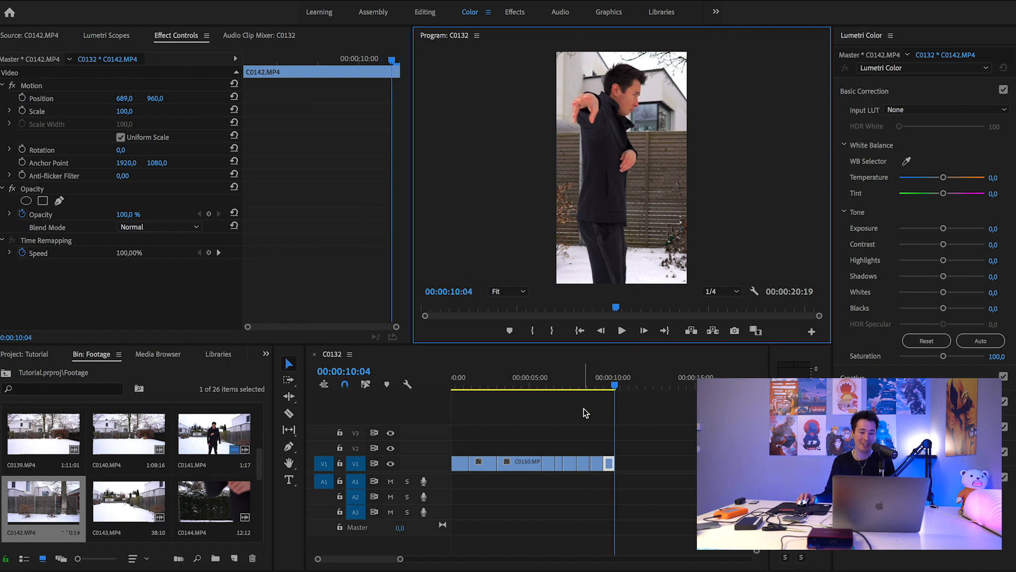
# Open C0155.MP4 from the Footage bin, tick off the second "Throw" in the Notes shot list and return to Premiere Pro.
pyautogui.scroll(-6, 132, 476)
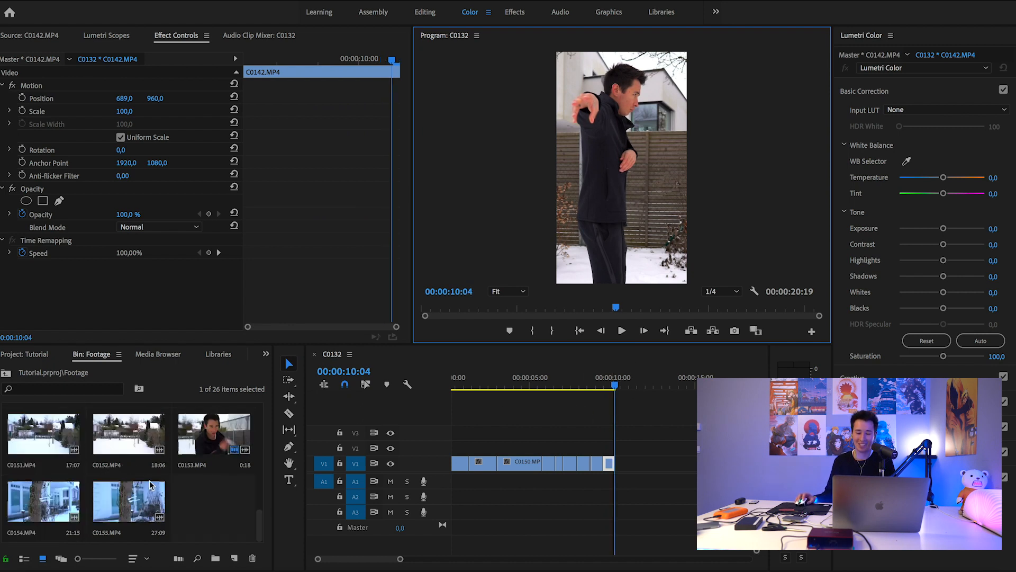
pyautogui.doubleClick(140, 502)
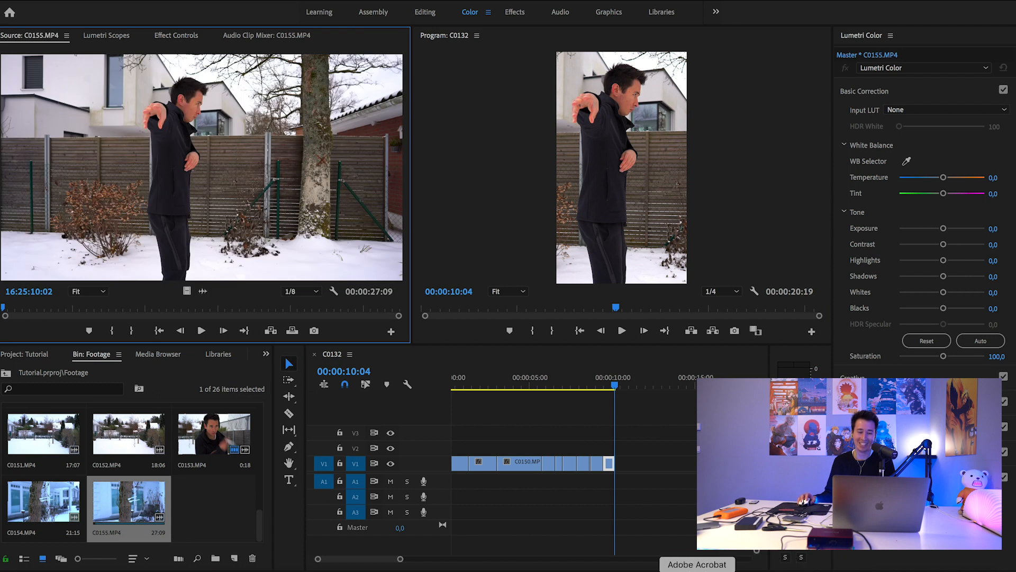
pyautogui.click(275, 567)
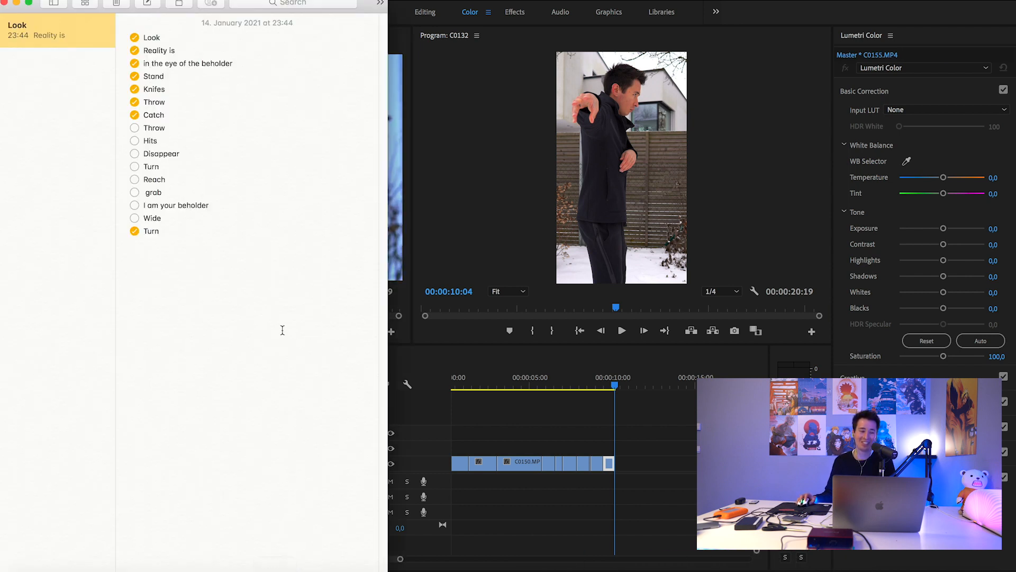
pyautogui.click(134, 129)
pyautogui.click(512, 3)
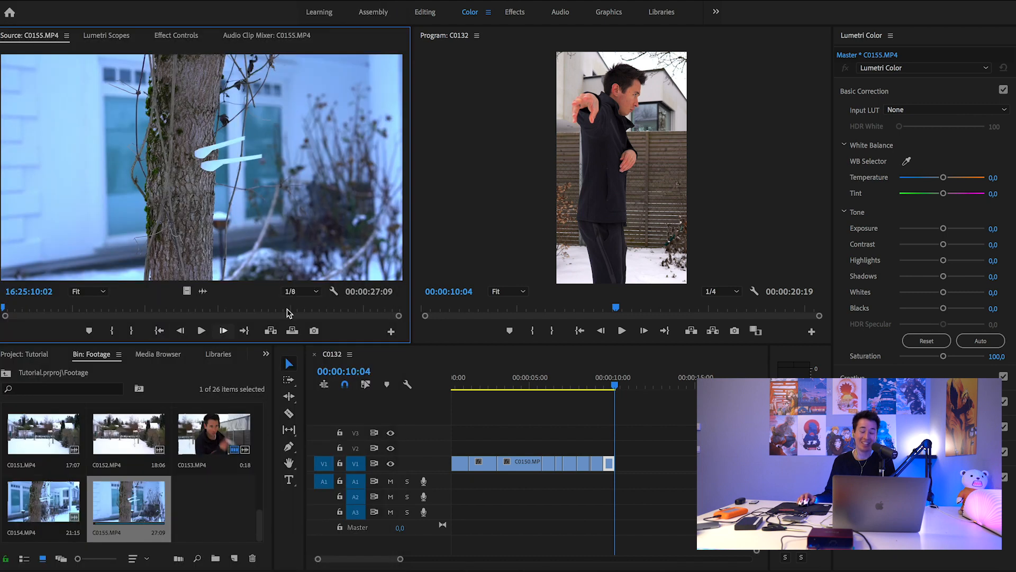
# Mark C0155.MP4 from 16:25:18:01 to 16:25:19:07 and place only its video directly after the C0142.MP4 clip on track V1.
pyautogui.moveTo(22, 311); pyautogui.dragTo(74, 307)
pyautogui.moveTo(76, 312); pyautogui.dragTo(106, 308)
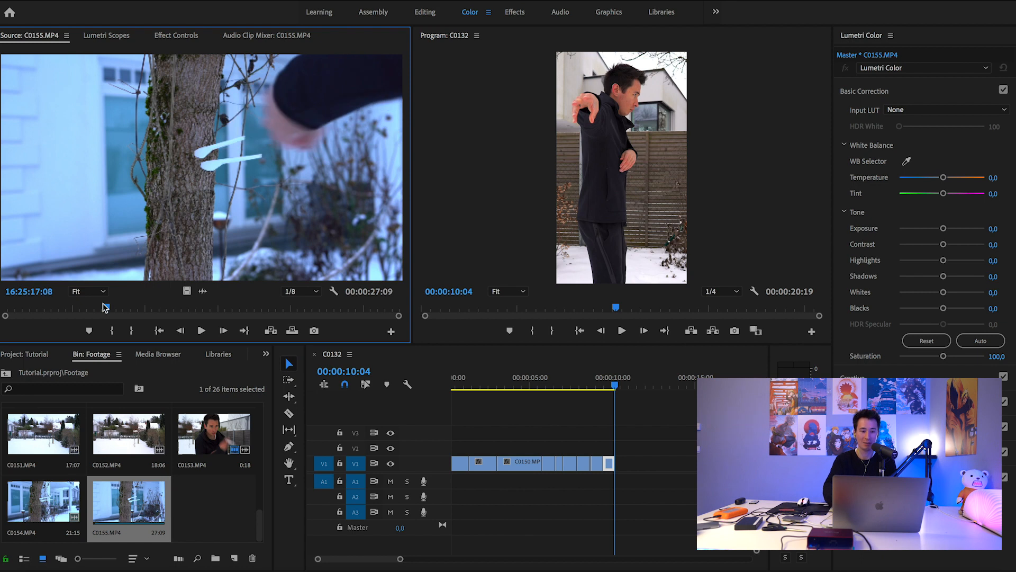
pyautogui.press('space')
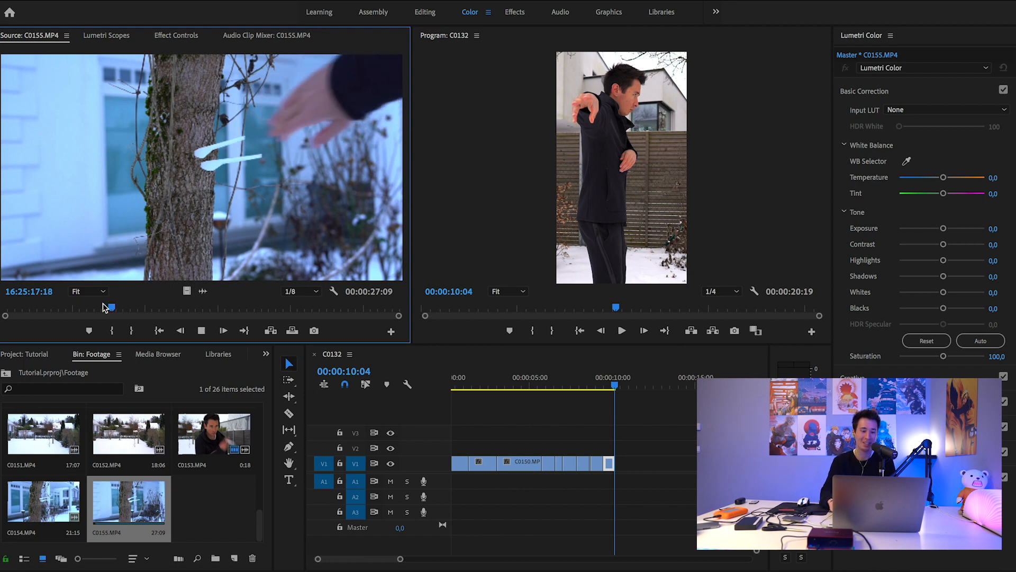
pyautogui.press('space')
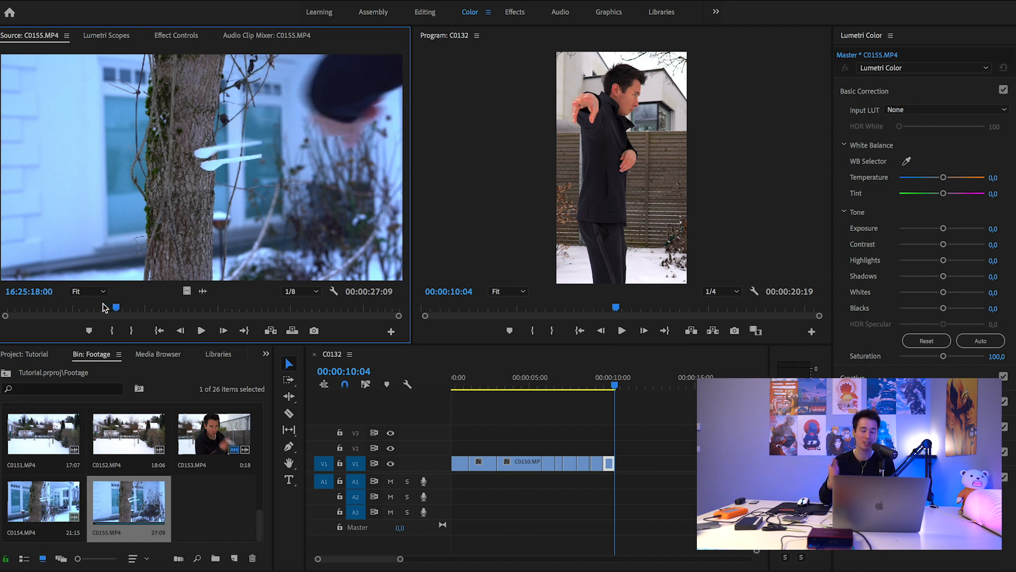
pyautogui.press('Right')
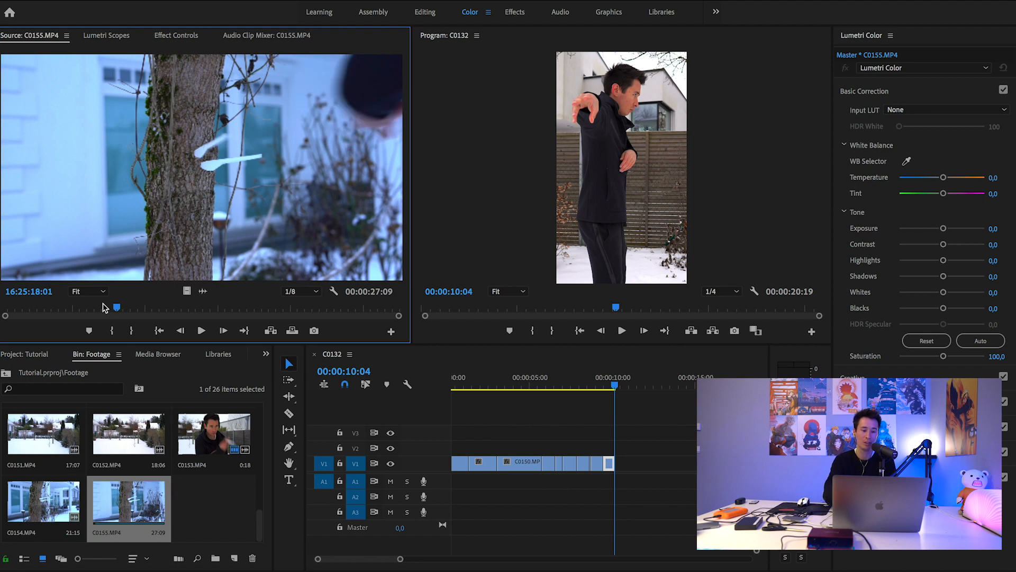
pyautogui.press('i')
pyautogui.press('space')
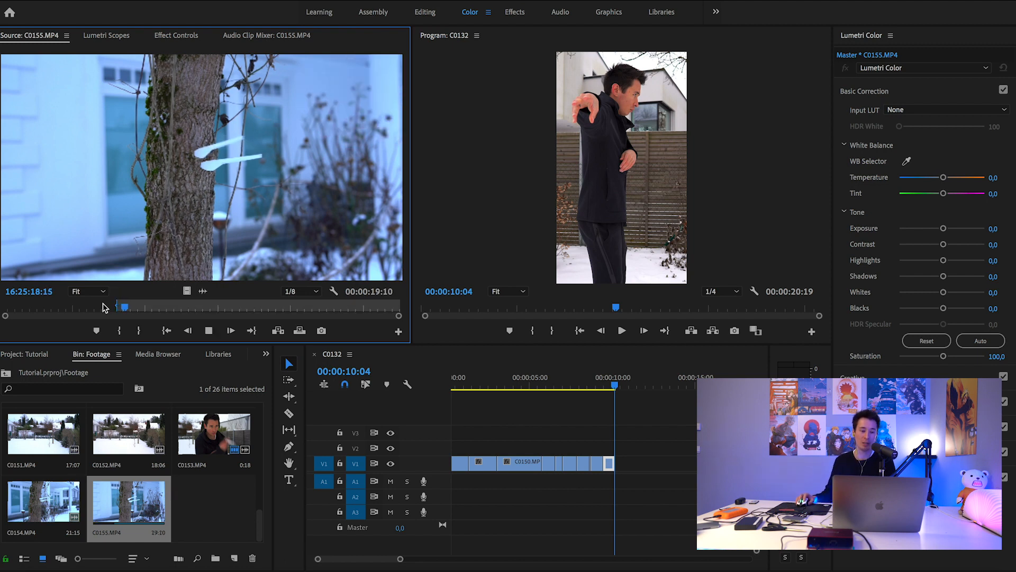
pyautogui.press('o')
pyautogui.press('space')
pyautogui.moveTo(190, 290); pyautogui.dragTo(618, 463)
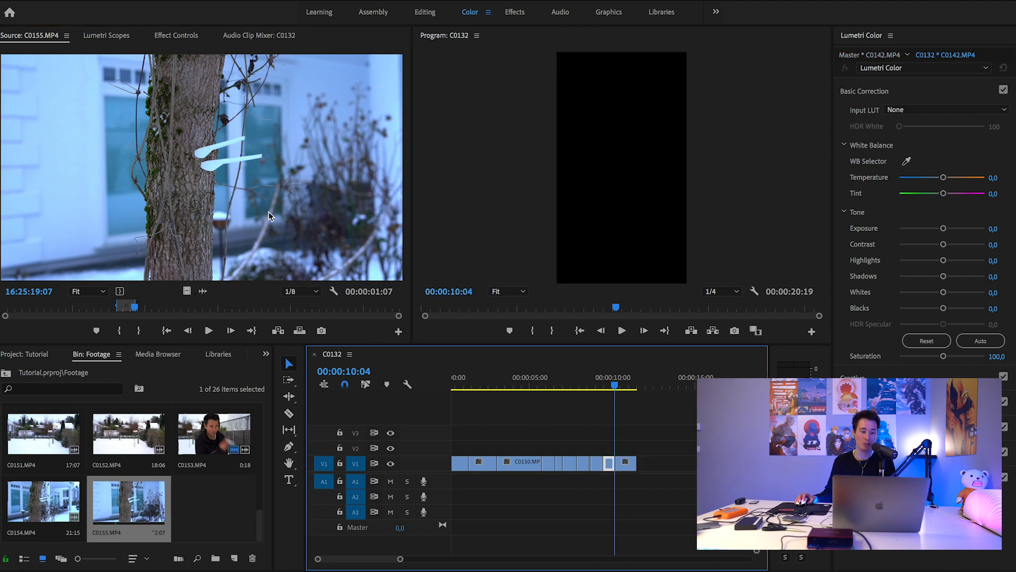
# Mark a 00:00:01:09 range of C0155.MP4 ending at 16:25:23:04 and stack its video with the first C0155.MP4 clip on tracks V2 and V3.
pyautogui.moveTo(144, 313); pyautogui.dragTo(174, 310)
pyautogui.moveTo(172, 310); pyautogui.dragTo(174, 311)
pyautogui.press('i')
pyautogui.press('space')
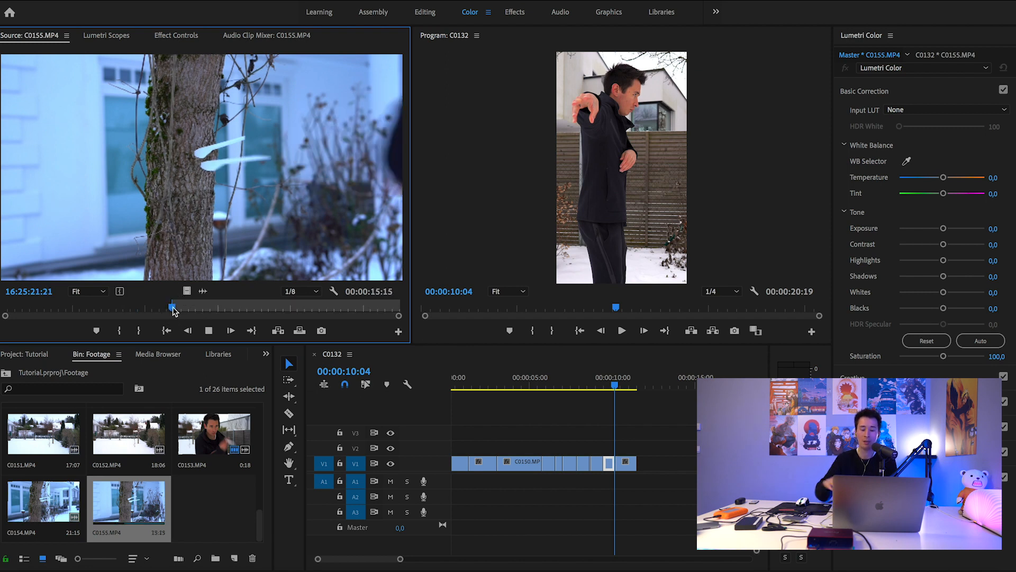
pyautogui.press('space')
pyautogui.press('o')
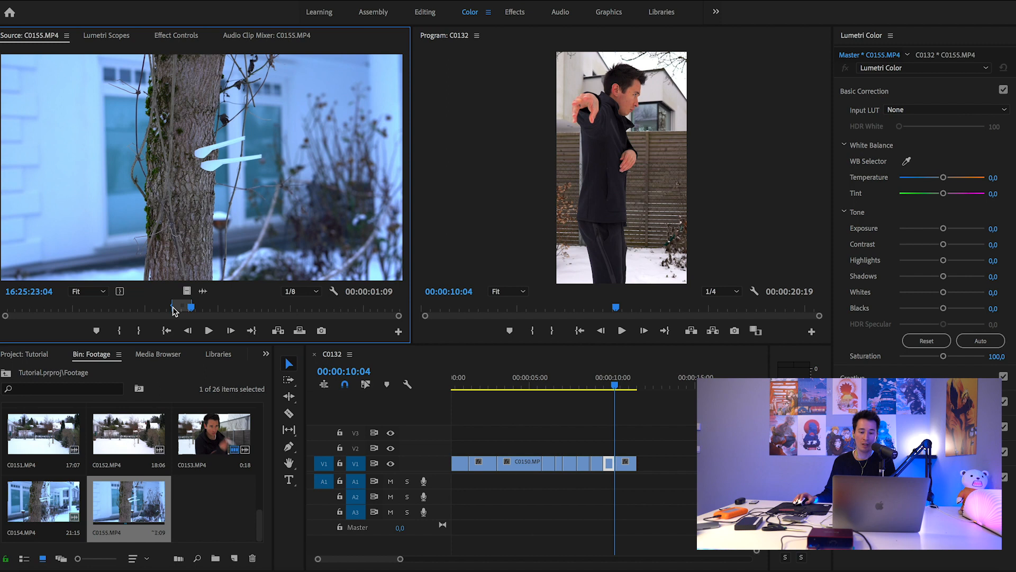
pyautogui.moveTo(181, 289); pyautogui.dragTo(627, 446)
# Mark C0155.MP4 from 16:25:32:19 to 16:25:34:22 and place only its video after the C0142.MP4 clip on track V1.
pyautogui.moveTo(203, 308); pyautogui.dragTo(330, 307)
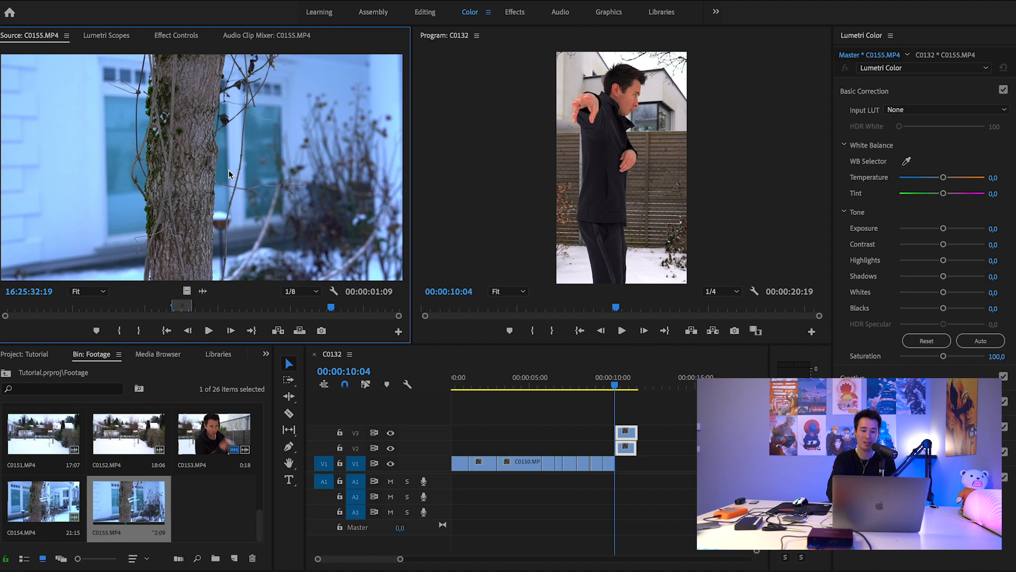
pyautogui.press('i')
pyautogui.press('space')
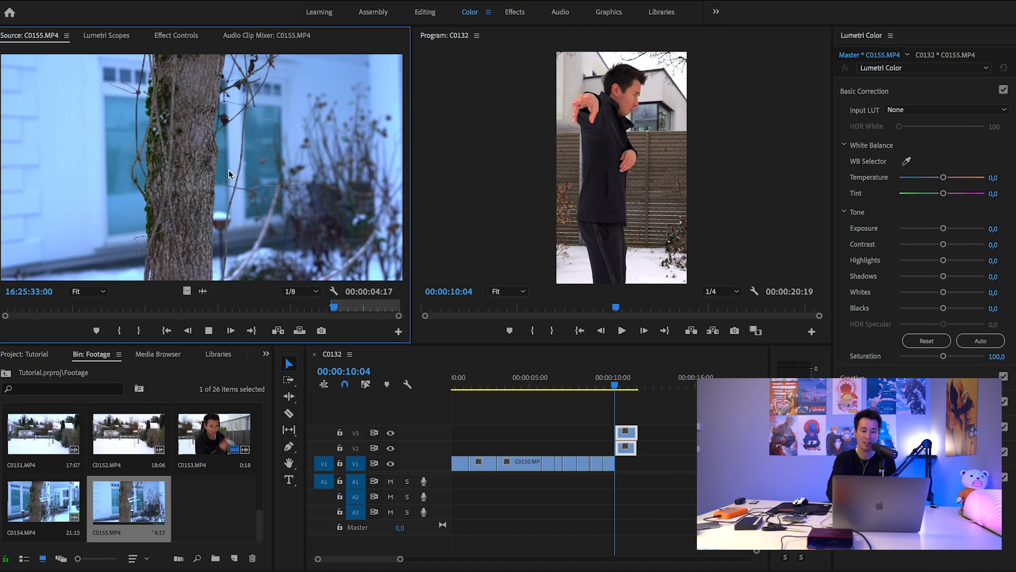
pyautogui.press('space')
pyautogui.press('o')
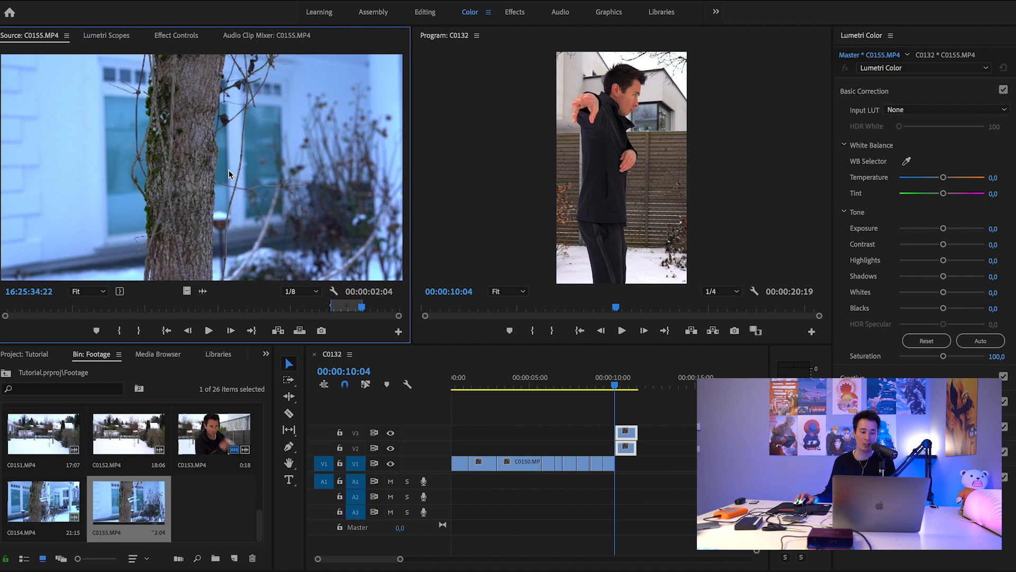
pyautogui.moveTo(187, 291); pyautogui.dragTo(623, 468)
pyautogui.click(619, 377)
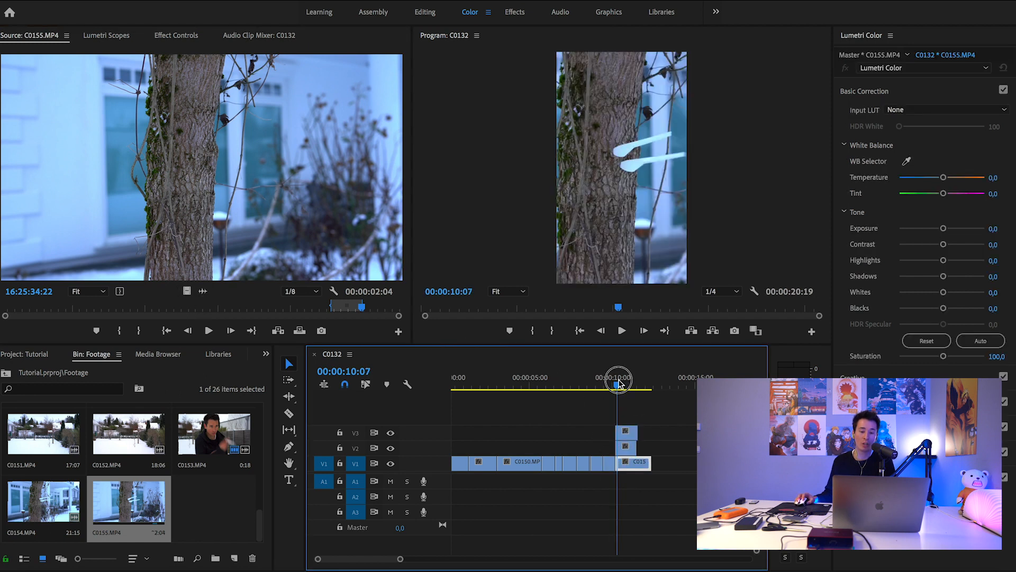
# Nudge the two stacked C0155.MP4 clips on tracks V2 and V3 seven frames forward in the timeline.
pyautogui.moveTo(400, 558); pyautogui.dragTo(371, 558)
pyautogui.moveTo(595, 410); pyautogui.dragTo(626, 447)
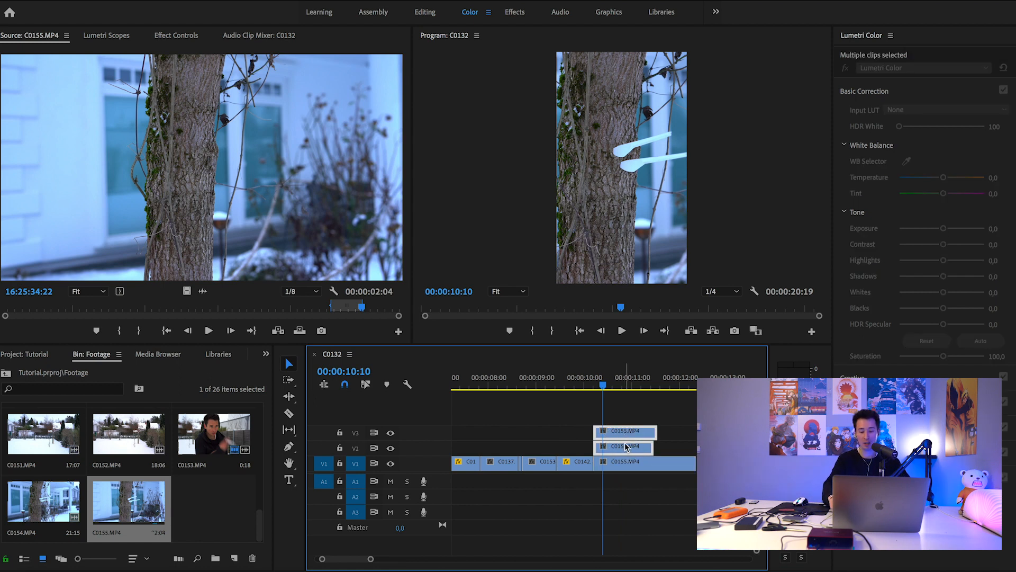
pyautogui.press('super+Right')
pyautogui.press('super+Right')
pyautogui.press('super+Right')
pyautogui.press('super+Right')
pyautogui.press('super+Right')
pyautogui.press('super+Right')
pyautogui.press('super+Right')
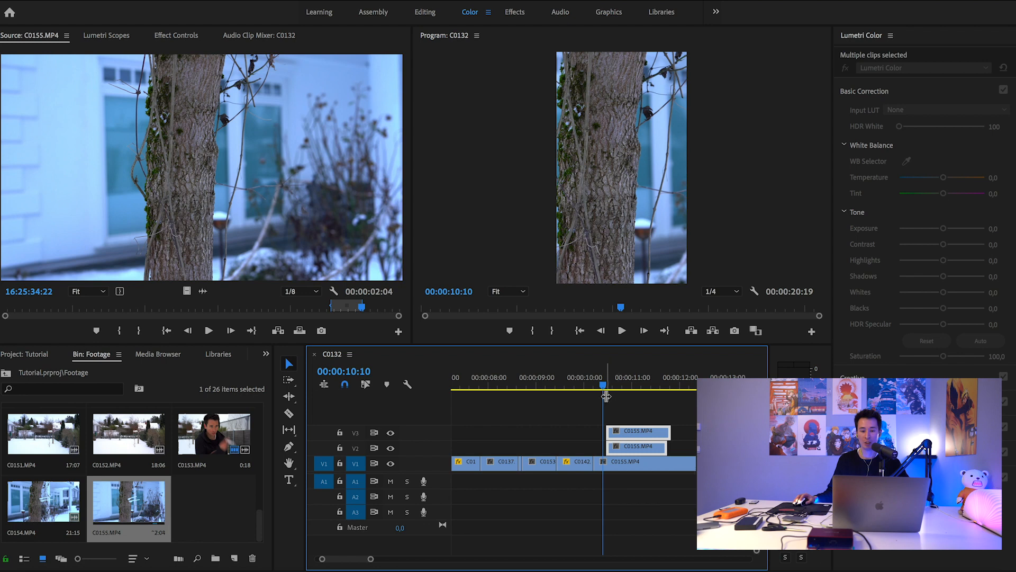
# Play the sequence from the end of the C0142.MP4 clip through the stacked clips and return to 00:00:10:13.
pyautogui.click(591, 385)
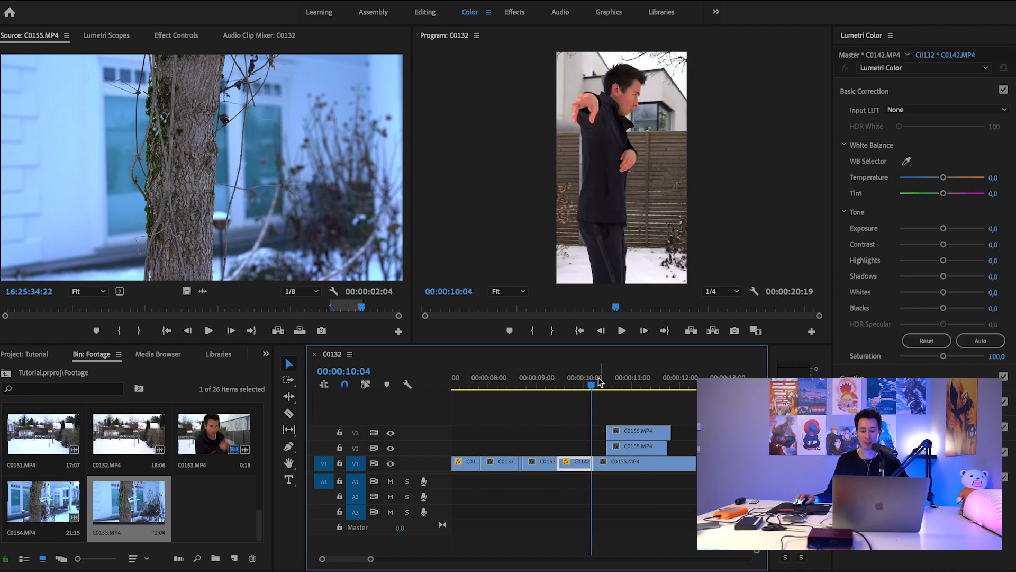
pyautogui.click(598, 380)
pyautogui.press('space')
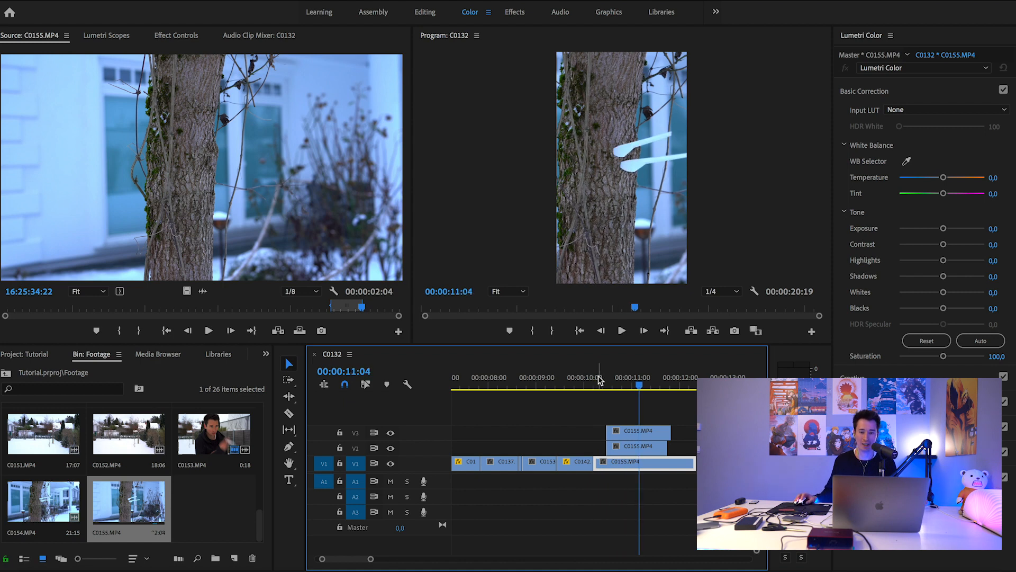
pyautogui.moveTo(638, 380); pyautogui.dragTo(600, 379)
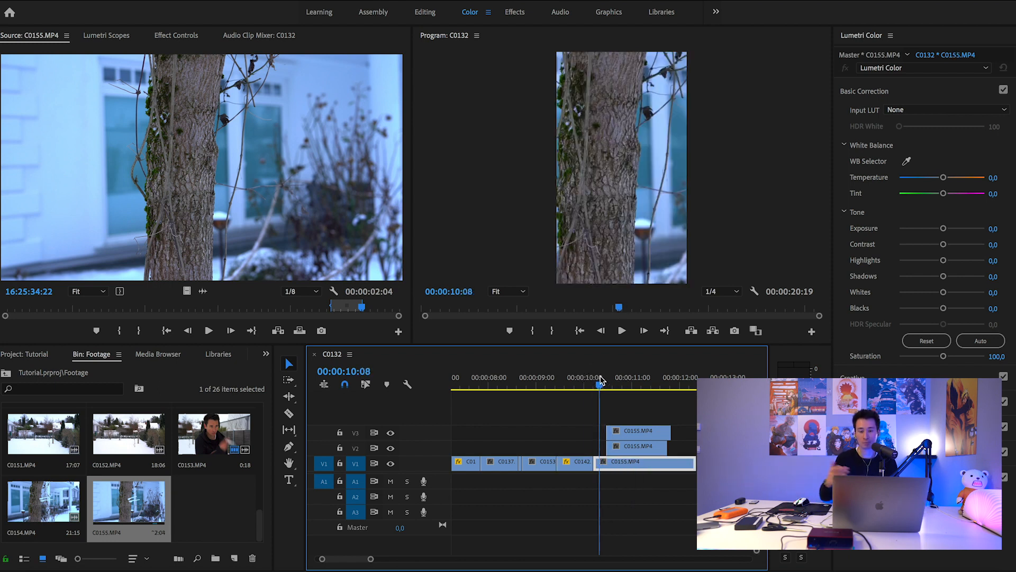
pyautogui.press('space')
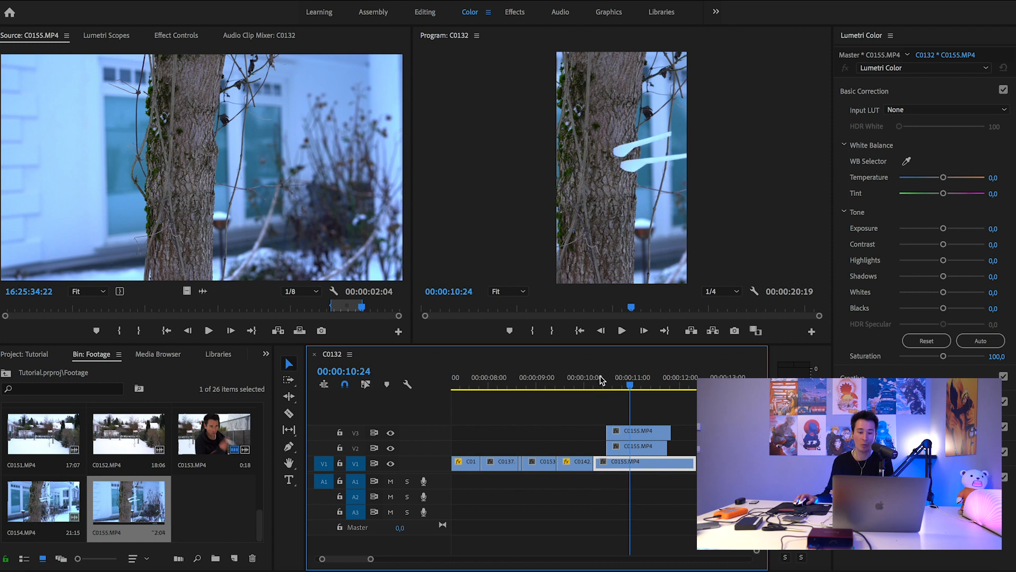
pyautogui.moveTo(628, 382); pyautogui.dragTo(609, 380)
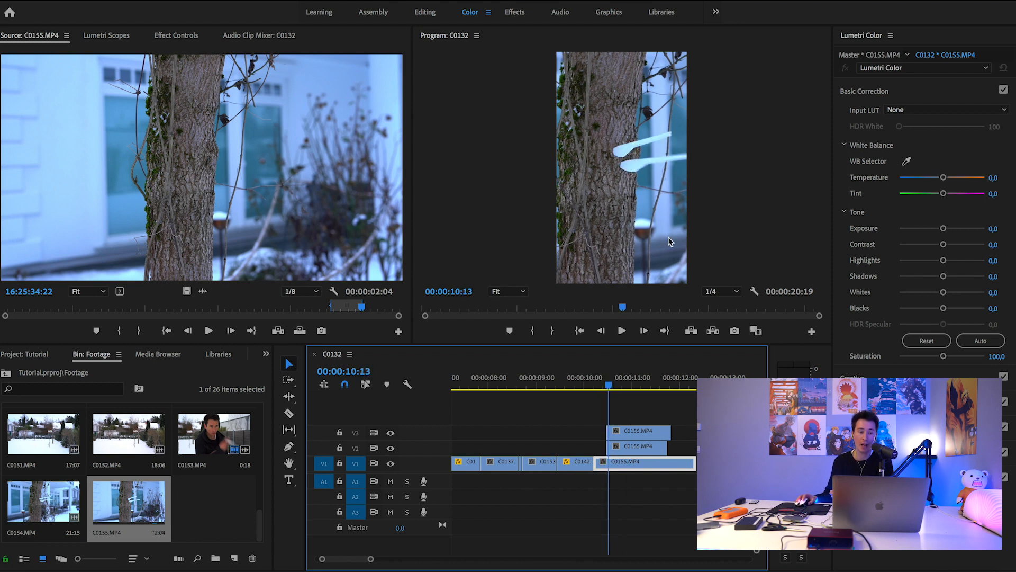
# Reframe the C0155.MP4 clip on track V3 with a scale of 89 and a horizontal position of 453.
pyautogui.click(635, 433)
pyautogui.click(170, 35)
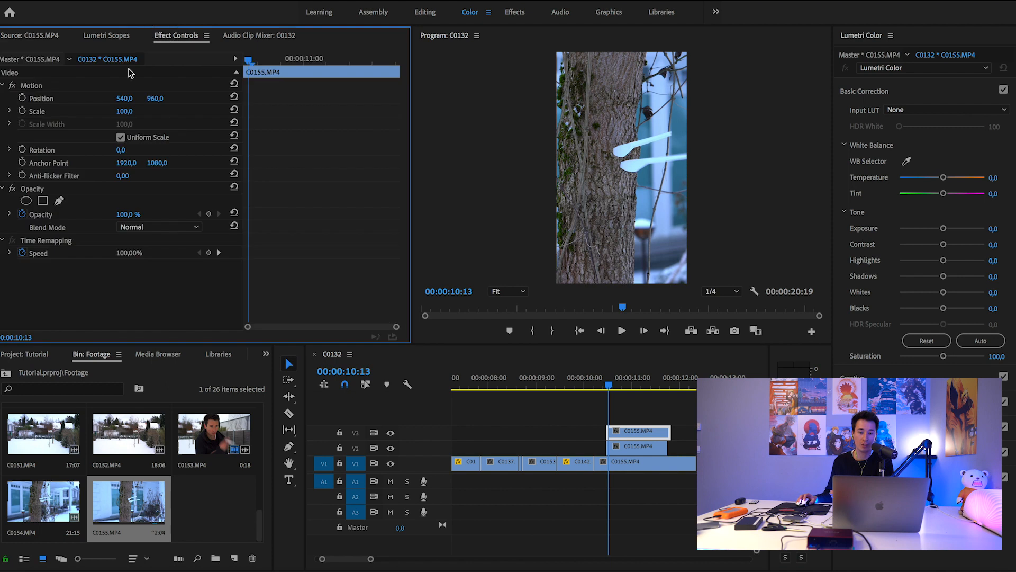
pyautogui.moveTo(125, 98); pyautogui.dragTo(131, 102)
pyautogui.click(126, 112)
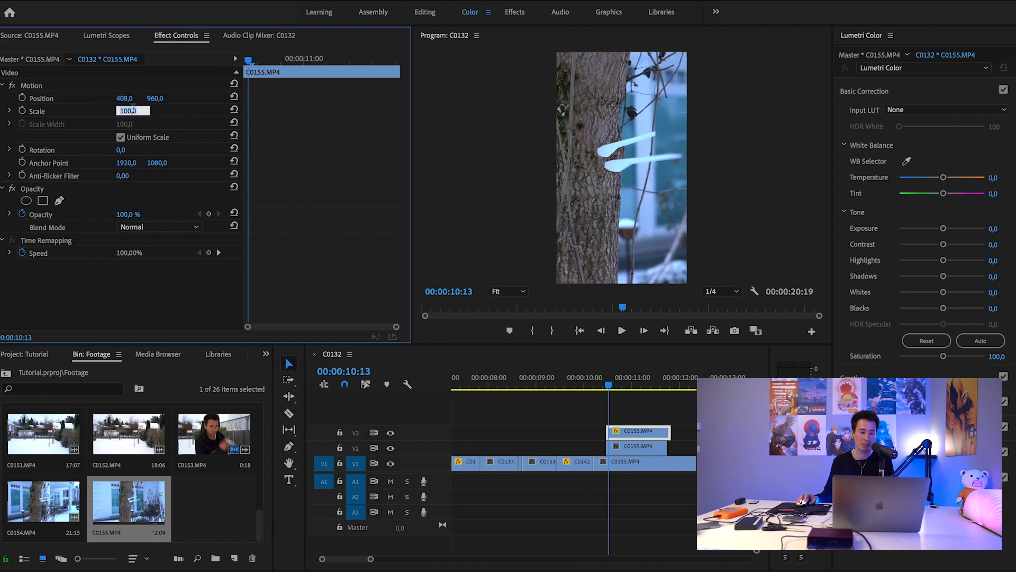
pyautogui.write('89')
pyautogui.press('Return')
pyautogui.moveTo(124, 99); pyautogui.dragTo(148, 98)
# Copy the V3 clip's Motion settings to the C0155.MP4 clips on tracks V2 and V1.
pyautogui.click(95, 85)
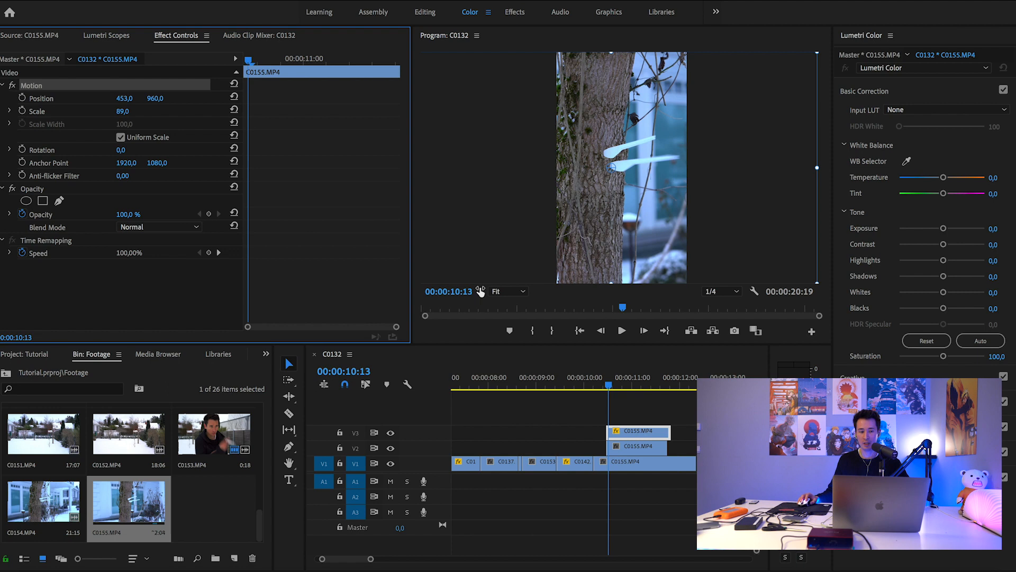
pyautogui.click(645, 449)
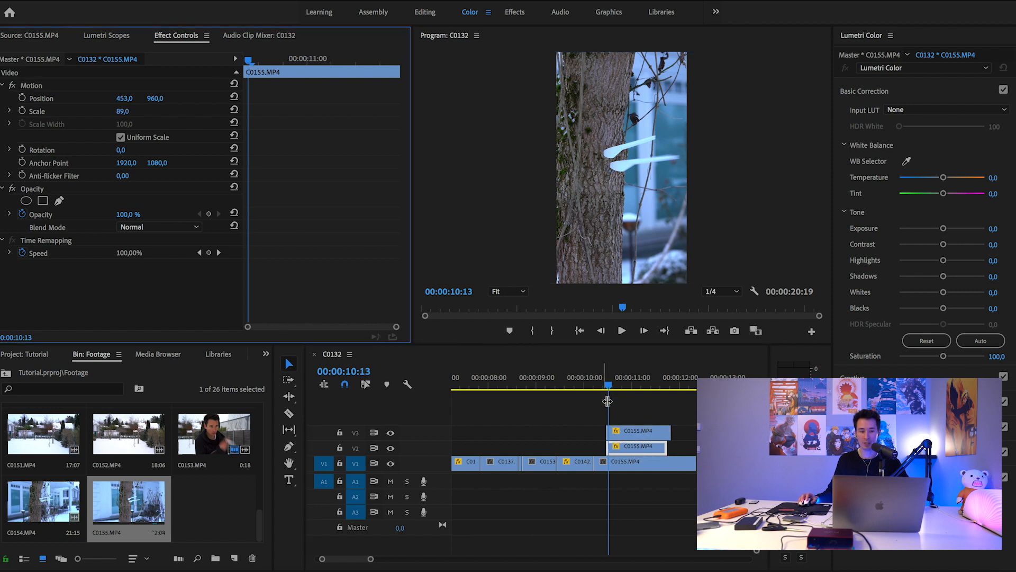
pyautogui.click(664, 468)
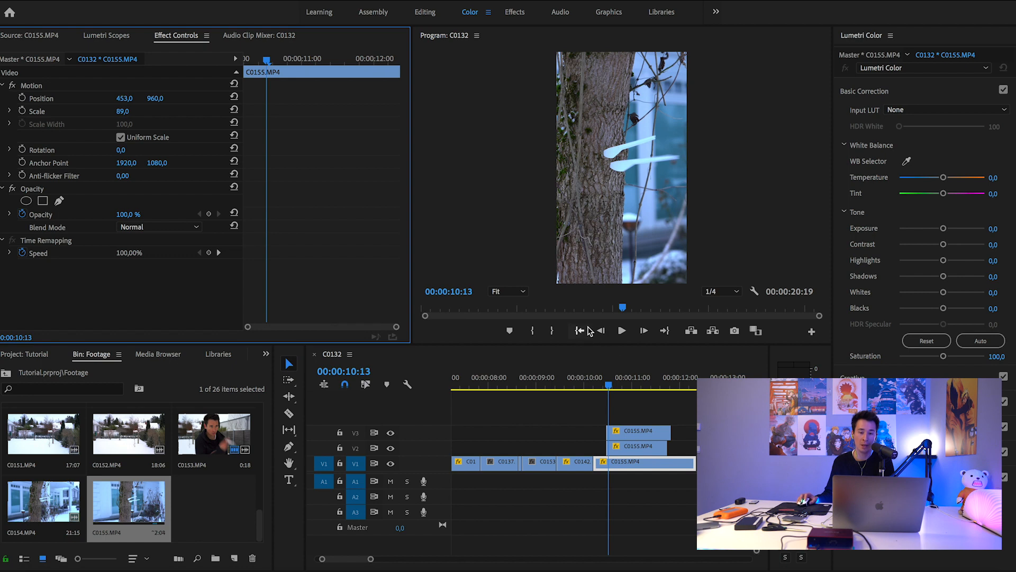
# Compare the frame with track V3 hidden and shown, and swap the two stacked C0155.MP4 clips between tracks V2 and V3.
pyautogui.click(628, 433)
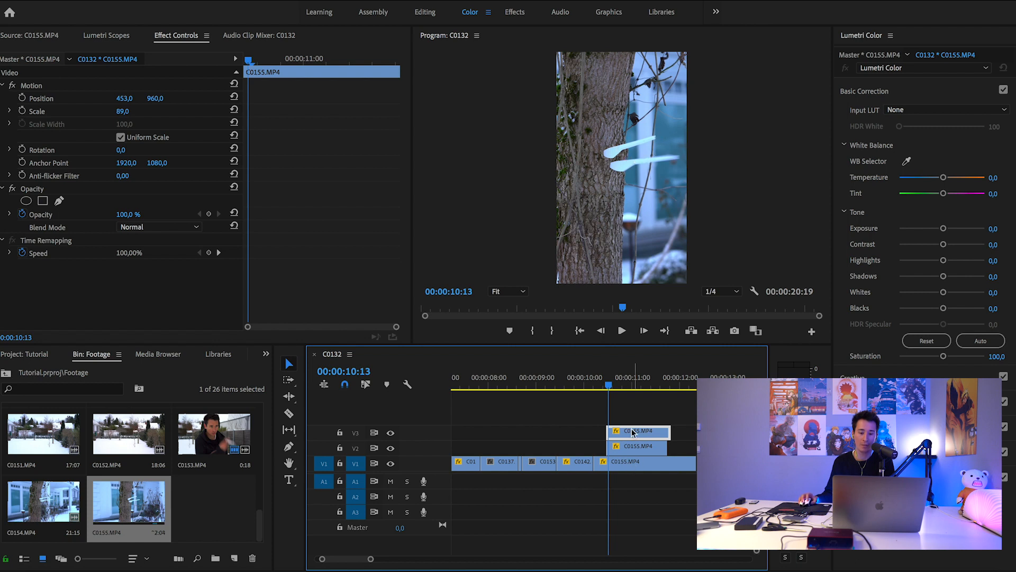
pyautogui.click(391, 433)
pyautogui.click(391, 433)
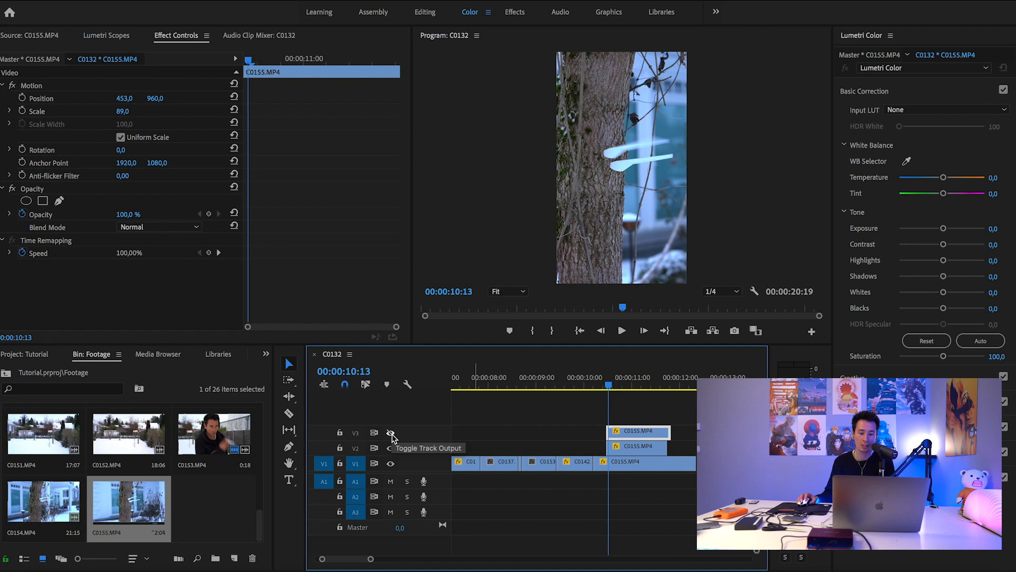
pyautogui.moveTo(621, 447); pyautogui.dragTo(627, 416)
pyautogui.click(393, 419)
pyautogui.click(393, 418)
pyautogui.moveTo(675, 410); pyautogui.dragTo(637, 449)
pyautogui.click(634, 417)
pyautogui.click(630, 431)
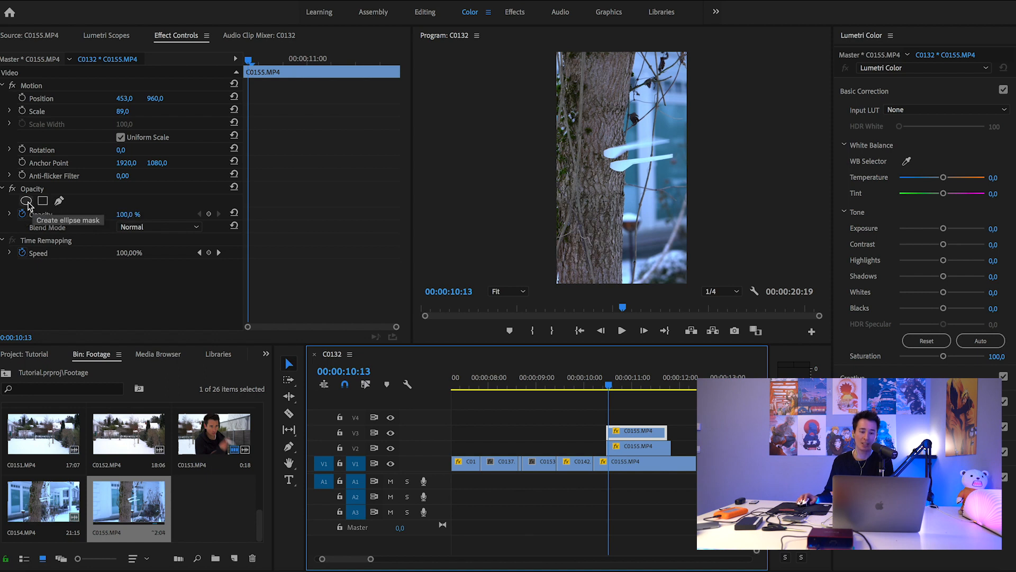
# Add an ellipse opacity mask to the V3 clip, move it over the two spoons and flatten it around them.
pyautogui.click(25, 200)
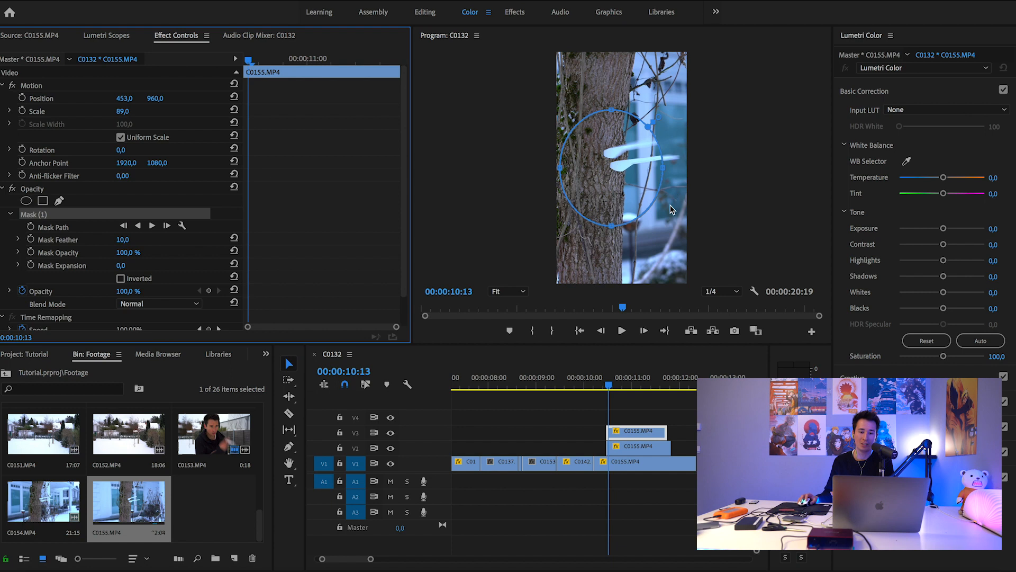
pyautogui.moveTo(614, 152); pyautogui.dragTo(626, 139)
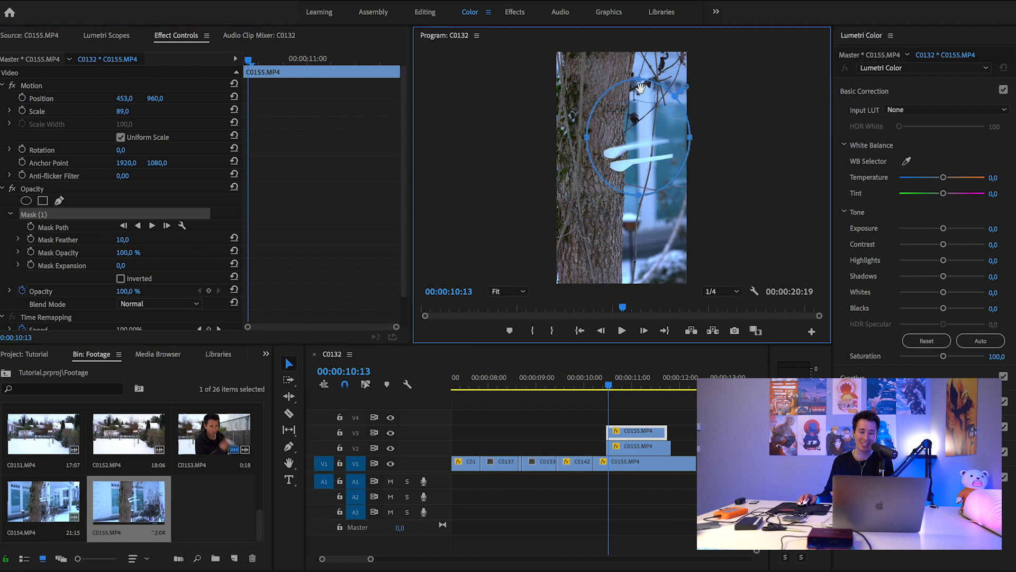
pyautogui.moveTo(641, 159); pyautogui.dragTo(629, 181)
pyautogui.moveTo(640, 94); pyautogui.dragTo(625, 146)
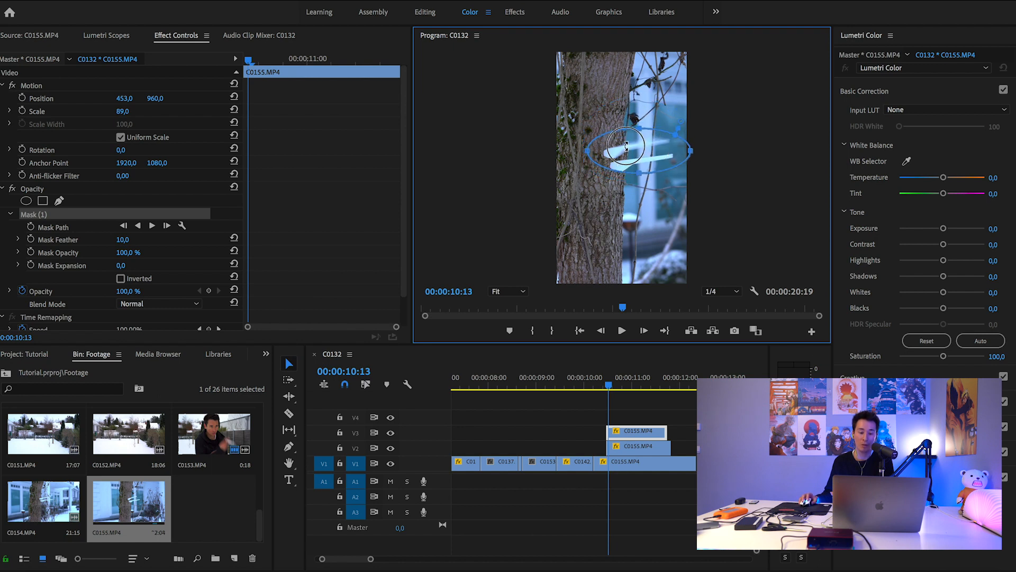
# Check the mask with tracks V2 and V1 hidden, show them again and reshape the mask to enclose only the upper spoon.
pyautogui.click(390, 463)
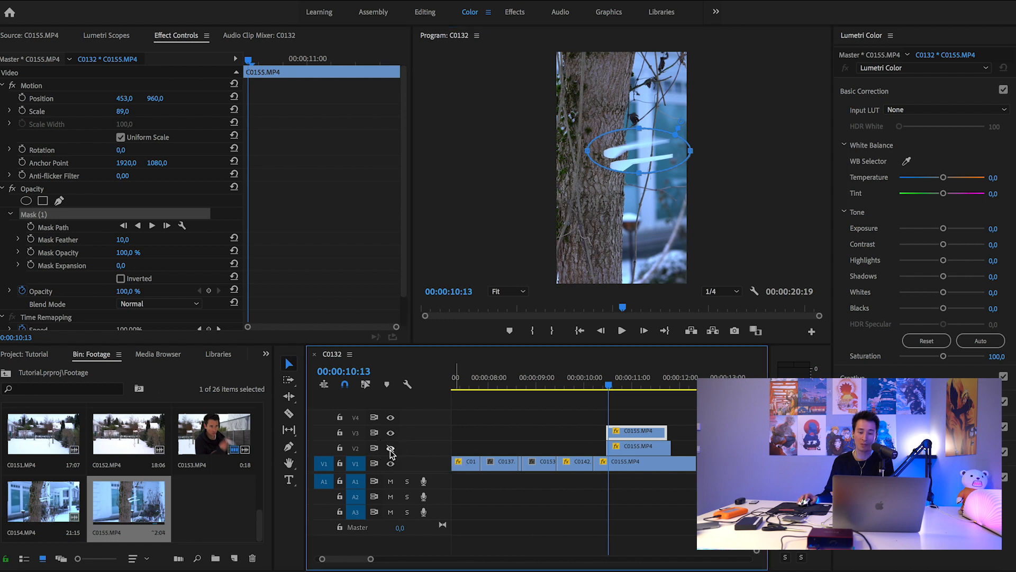
pyautogui.click(390, 448)
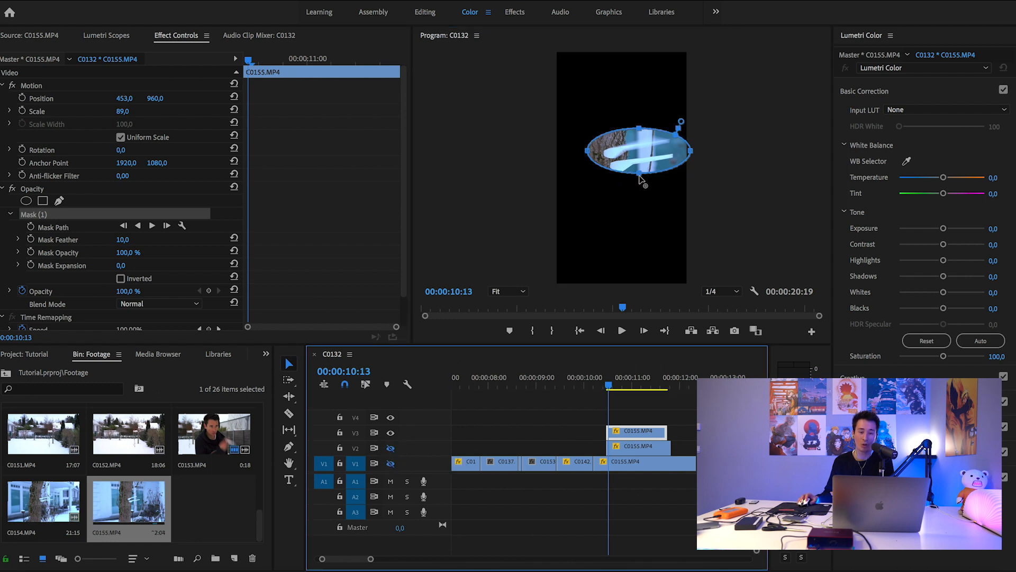
pyautogui.moveTo(635, 183)
pyautogui.mouseDown()
pyautogui.moveTo(631, 209)
pyautogui.moveTo(637, 187)
pyautogui.moveTo(617, 177)
pyautogui.moveTo(625, 176)
pyautogui.mouseUp()
pyautogui.click(391, 448)
pyautogui.click(390, 463)
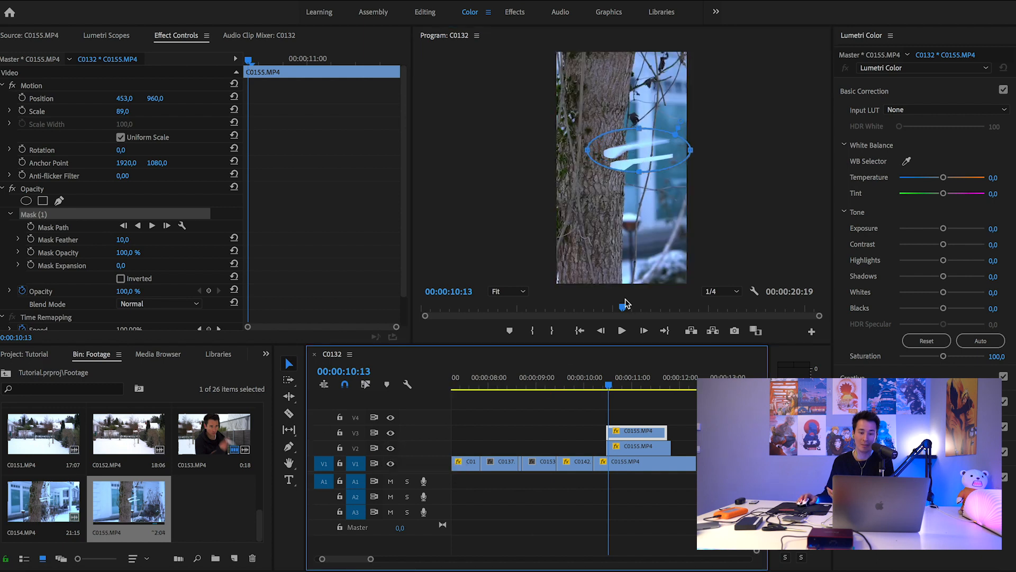
pyautogui.moveTo(638, 173); pyautogui.dragTo(640, 164)
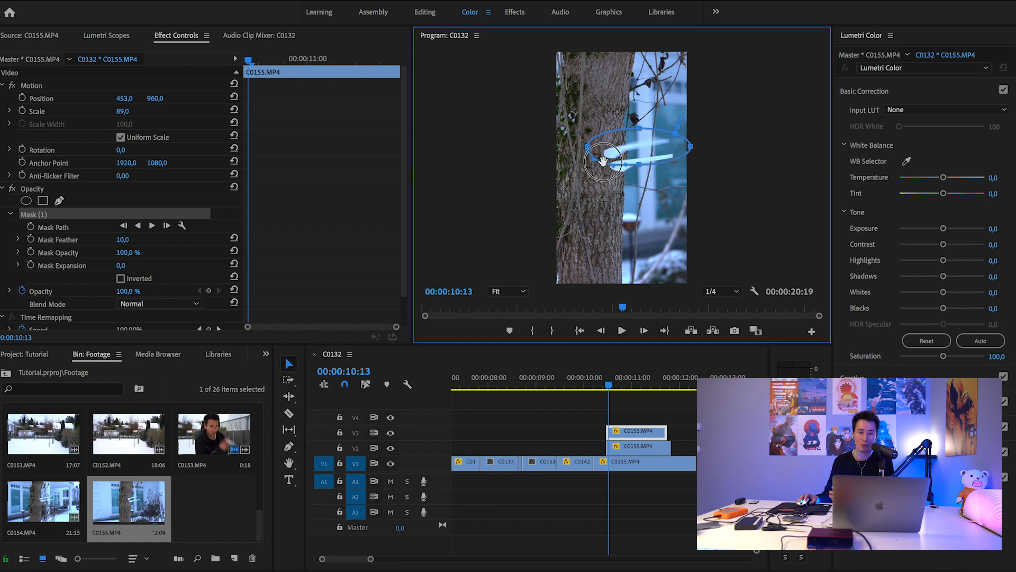
pyautogui.moveTo(639, 165); pyautogui.dragTo(687, 133)
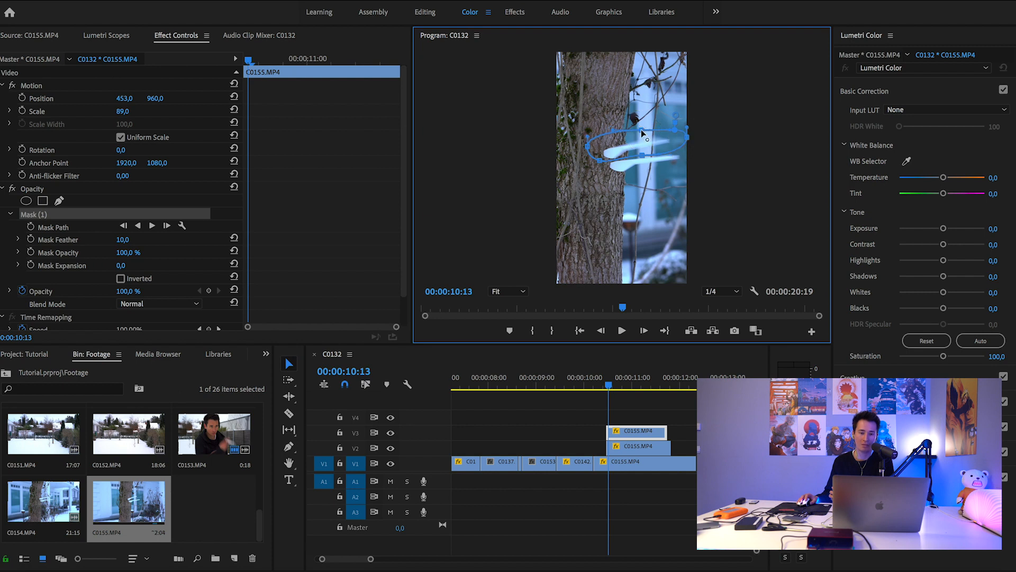
pyautogui.moveTo(586, 144); pyautogui.dragTo(642, 133)
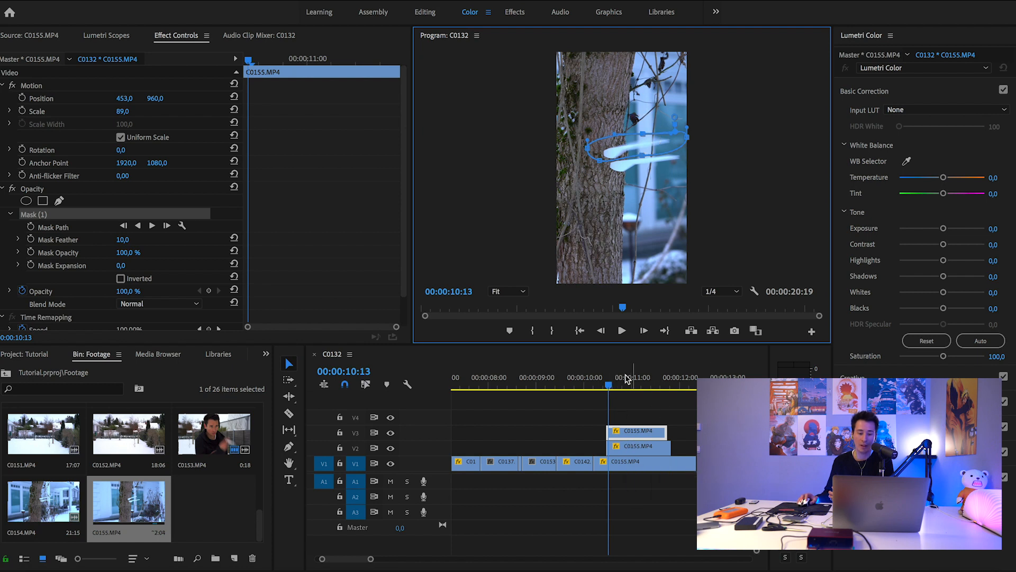
# Move the V2 C0155.MP4 clip about six frames forward and play the staggered spoon hits from the end of C0142.MP4.
pyautogui.moveTo(624, 449)
pyautogui.mouseDown()
pyautogui.moveTo(636, 447)
pyautogui.moveTo(626, 444)
pyautogui.mouseUp()
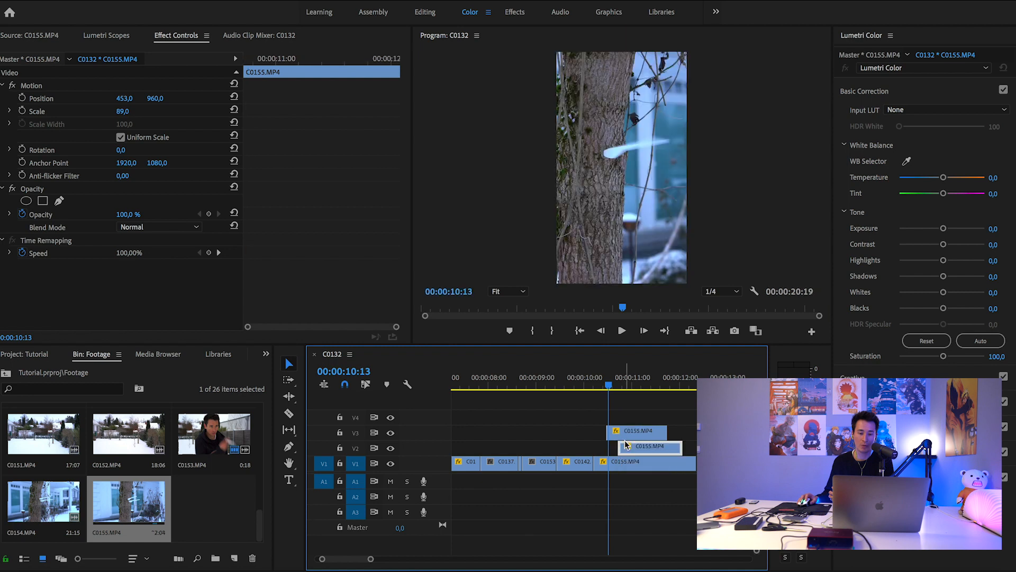
pyautogui.moveTo(608, 376)
pyautogui.mouseDown()
pyautogui.moveTo(586, 375)
pyautogui.moveTo(593, 385)
pyautogui.mouseUp()
pyautogui.click(623, 331)
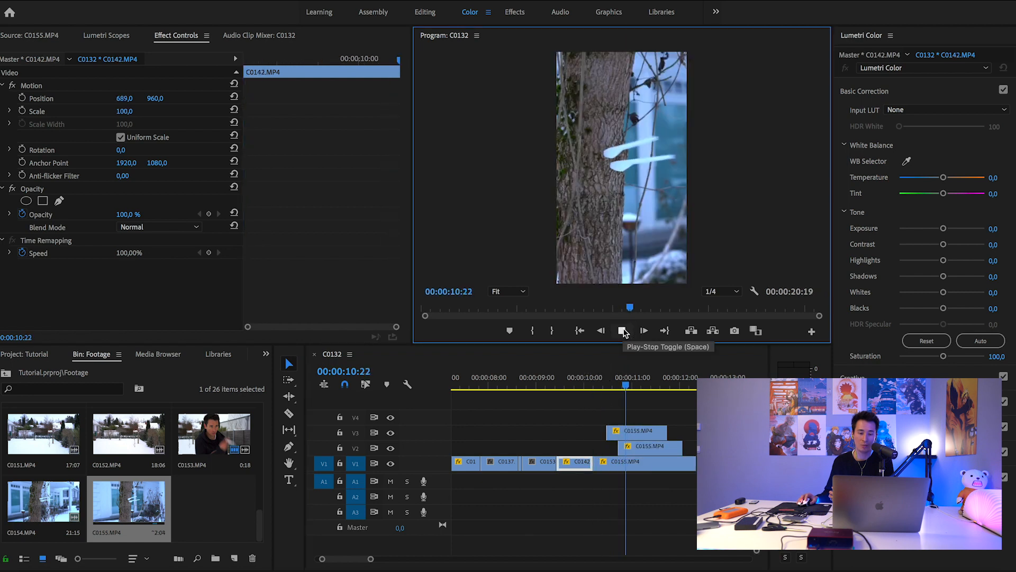
pyautogui.click(622, 331)
# Shift both C0155.MP4 clips on tracks V2 and V3 forward so the V3 clip starts at about 00:00:10:18.
pyautogui.click(593, 381)
pyautogui.moveTo(594, 382); pyautogui.dragTo(597, 379)
pyautogui.moveTo(657, 419); pyautogui.dragTo(646, 448)
pyautogui.click(646, 406)
pyautogui.click(640, 431)
# Scrub back and forth over the start of the V3 clip to examine the first spoon's arrival around 00:00:10:19.
pyautogui.moveTo(594, 395); pyautogui.dragTo(620, 387)
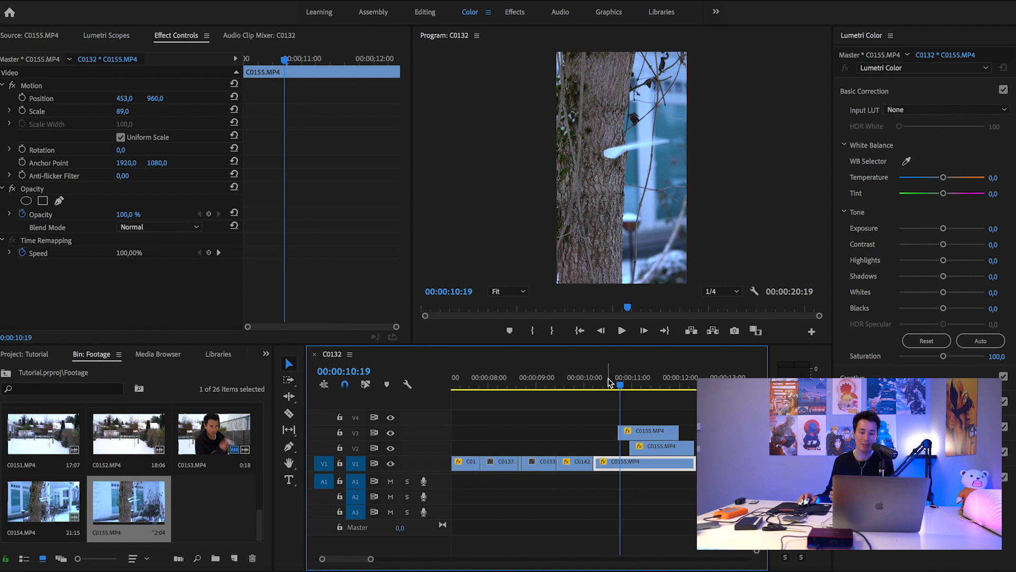
pyautogui.click(606, 377)
pyautogui.moveTo(608, 382); pyautogui.dragTo(621, 381)
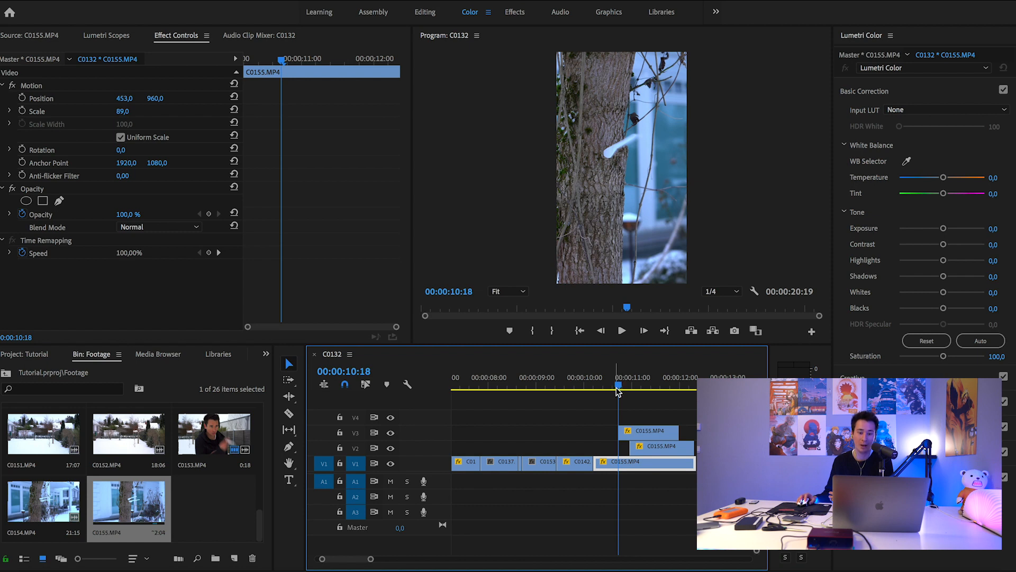
pyautogui.moveTo(618, 385); pyautogui.dragTo(621, 385)
# Check the V3 clip's mask by hiding and showing track V3 around 00:00:11:03, and play the spoon hits from about 00:00:10:04.
pyautogui.click(665, 427)
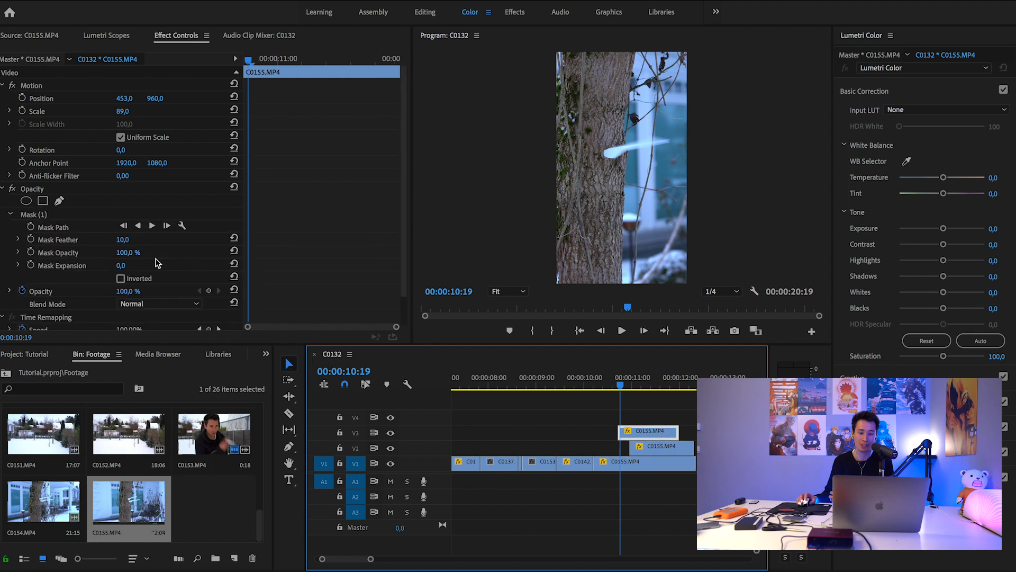
pyautogui.click(83, 217)
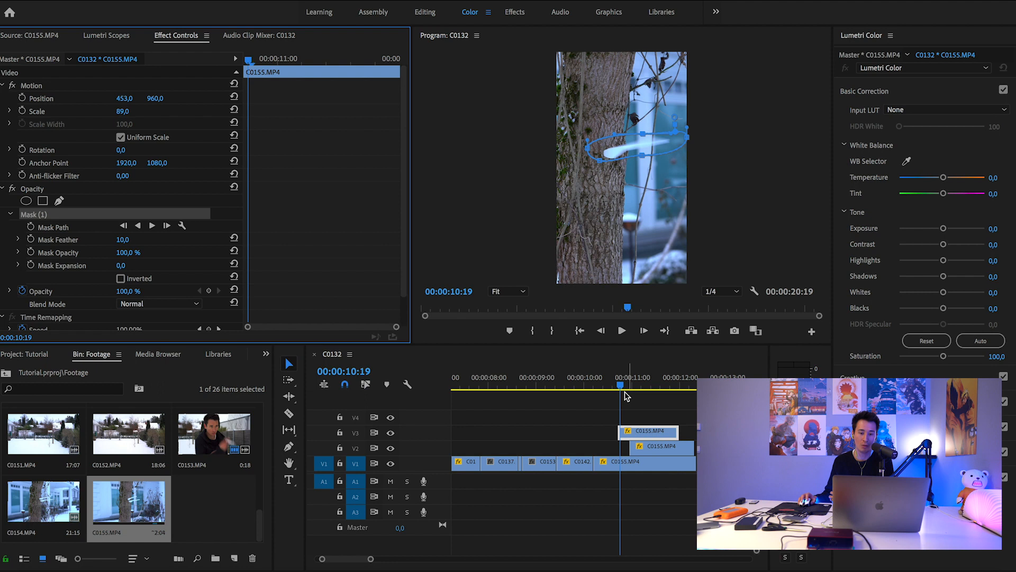
pyautogui.moveTo(626, 386); pyautogui.dragTo(638, 385)
pyautogui.click(391, 433)
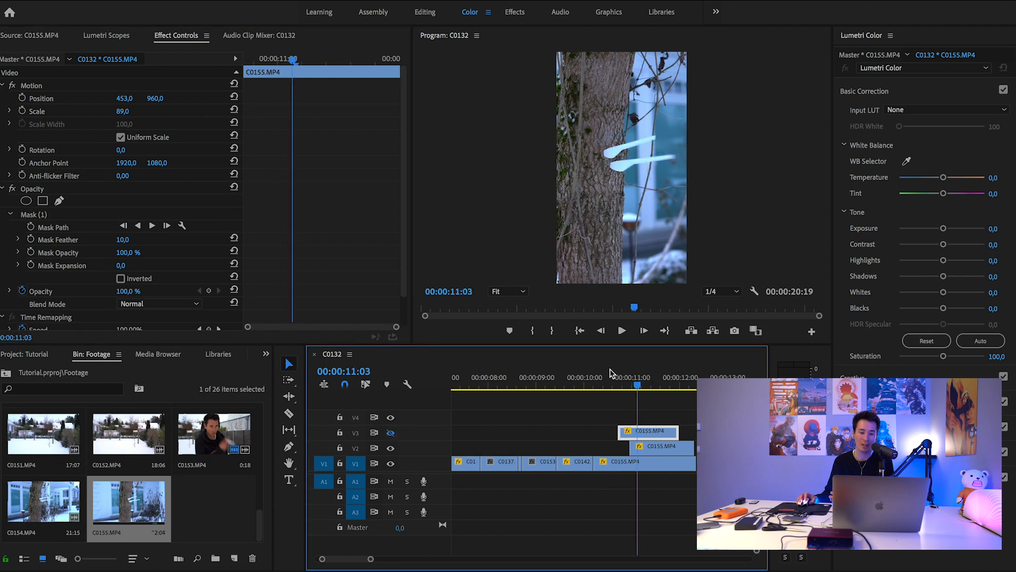
pyautogui.moveTo(638, 382); pyautogui.dragTo(595, 384)
pyautogui.click(390, 433)
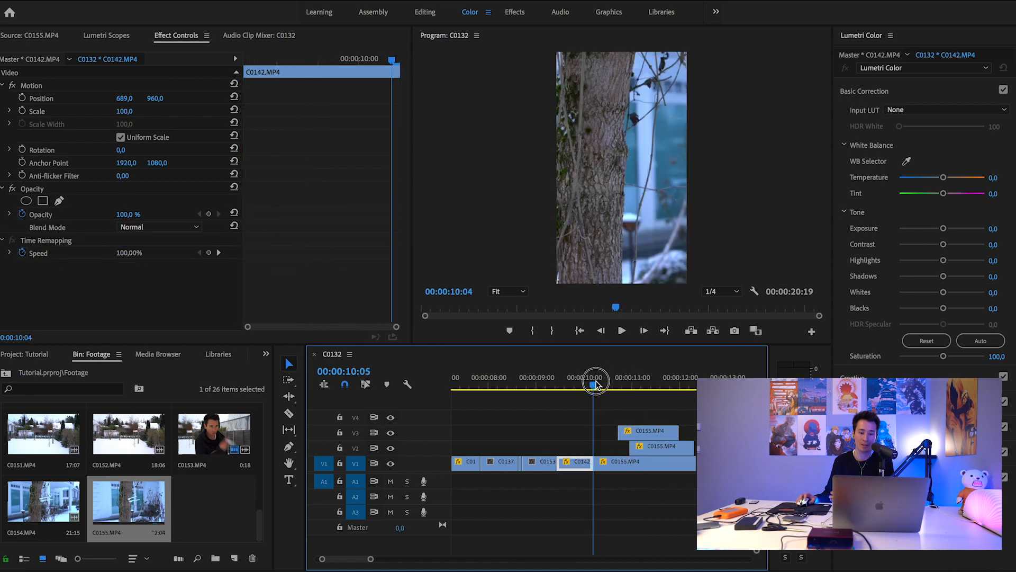
pyautogui.click(622, 332)
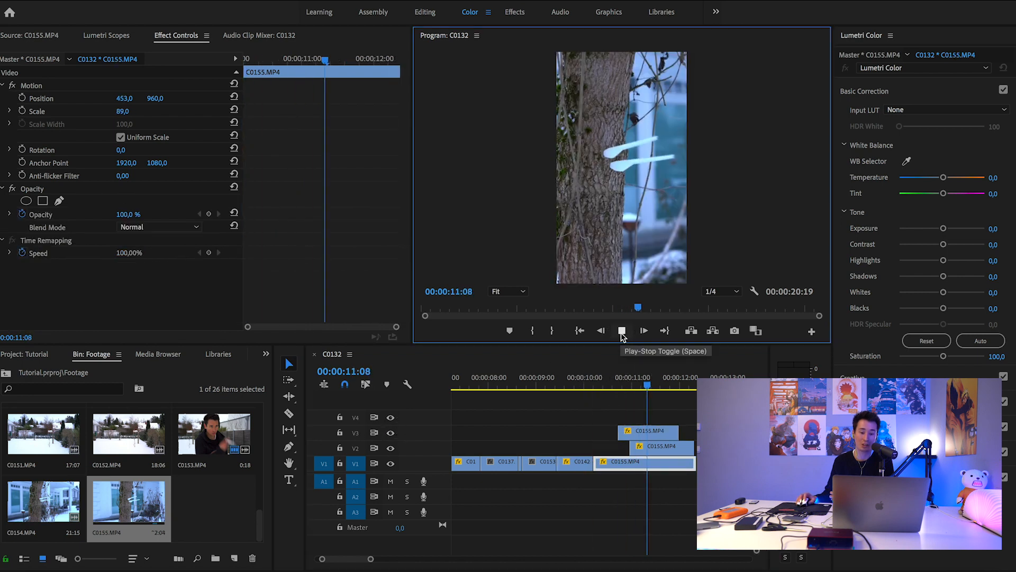
# Extend the end of the V3 C0155.MP4 clip to match the end of the V1 clip at about 00:00:12:08.
pyautogui.moveTo(683, 436); pyautogui.dragTo(695, 436)
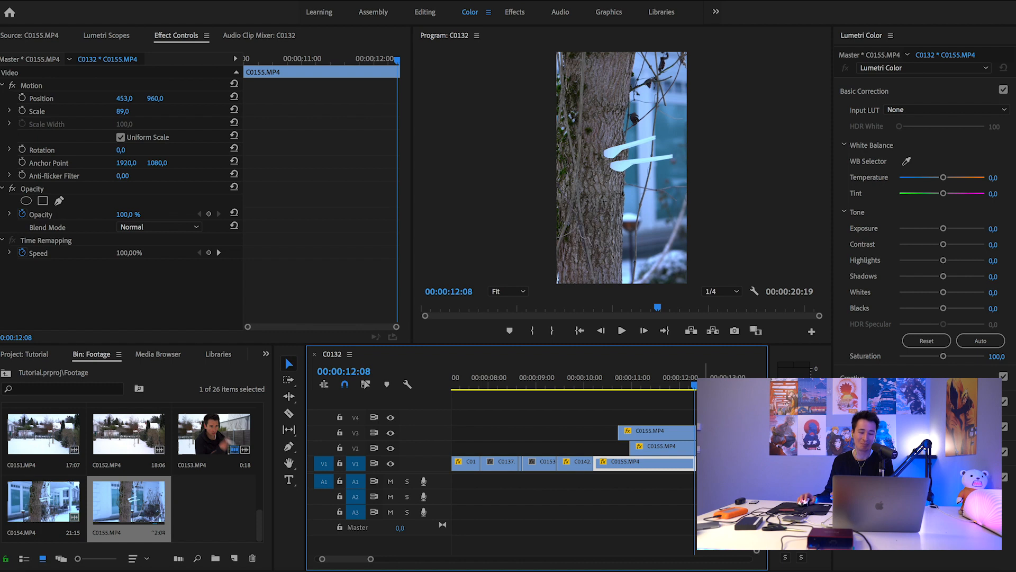
pyautogui.moveTo(370, 558); pyautogui.dragTo(387, 563)
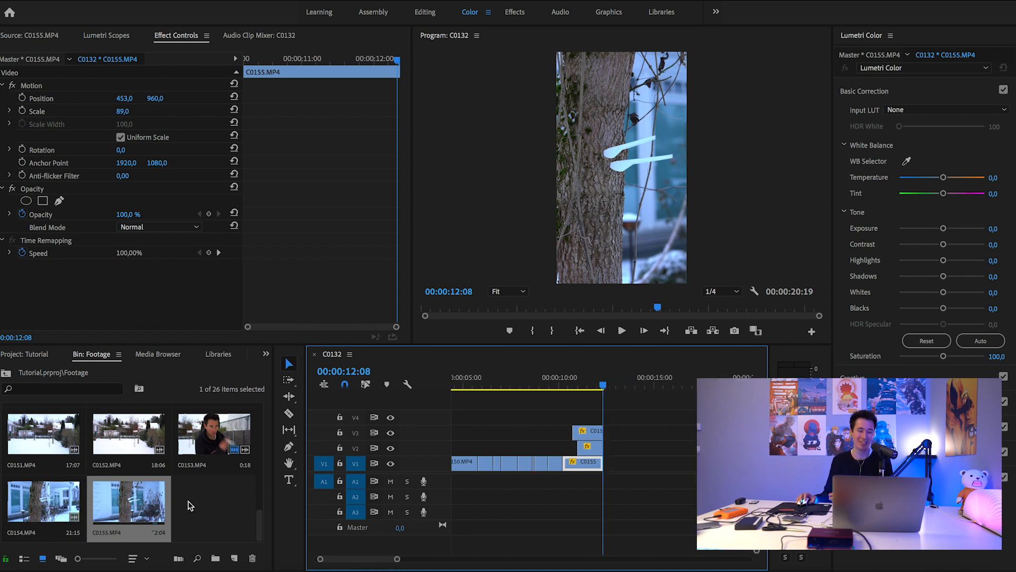
# Switch to Notes, mark Hits as done in the shot list and return to Premiere Pro.
pyautogui.click(274, 569)
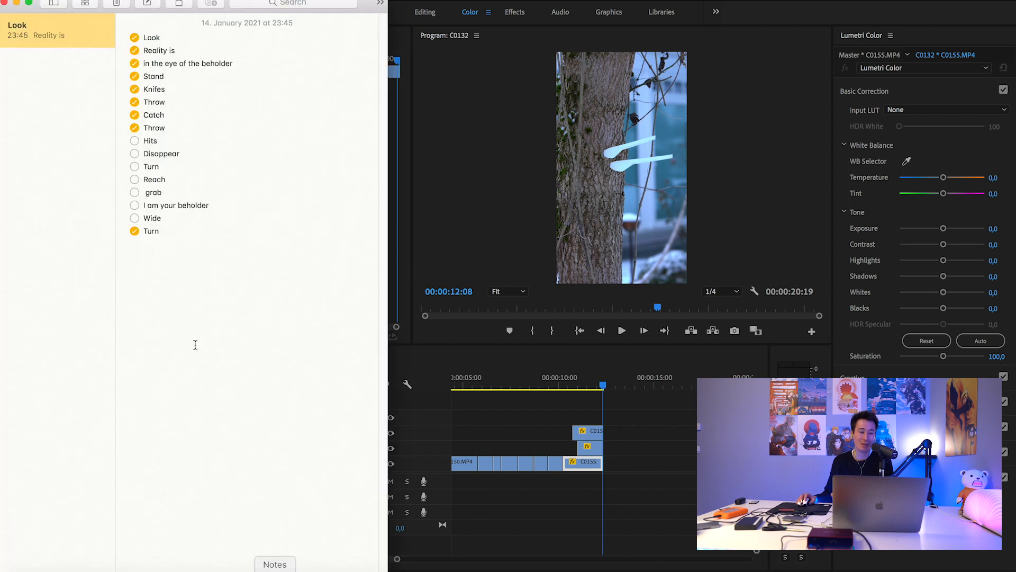
pyautogui.click(134, 141)
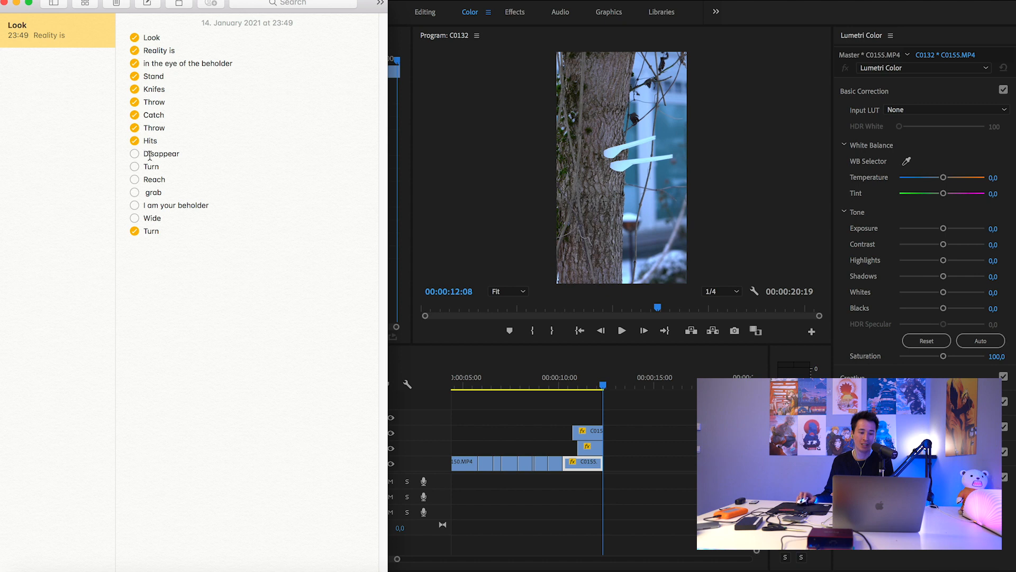
pyautogui.click(523, 1)
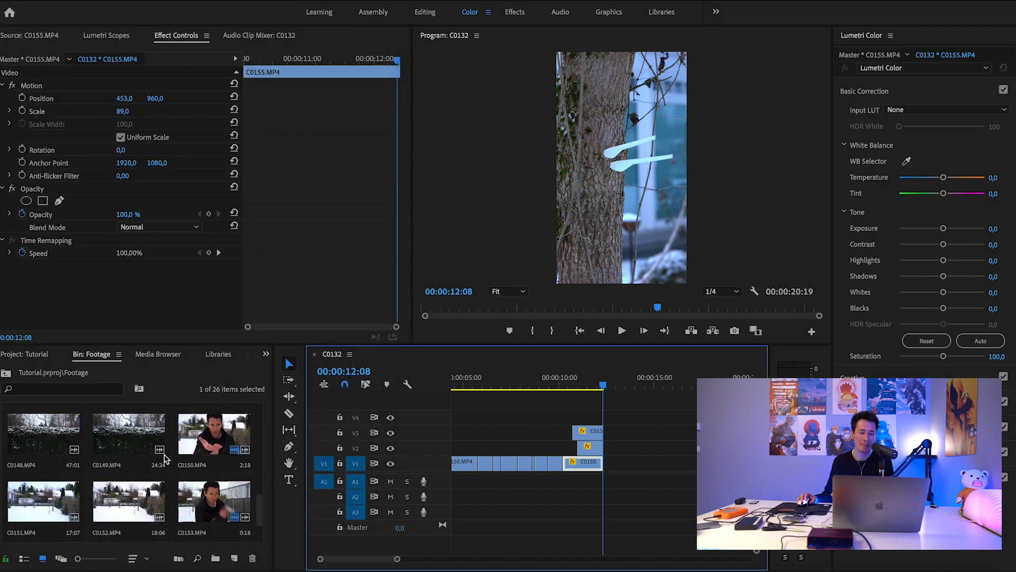
# Find C0143.MP4 in the Footage bin, open it in the source monitor and go to the outstretched-arm pose at 16:19:26:10.
pyautogui.scroll(2, 58, 508)
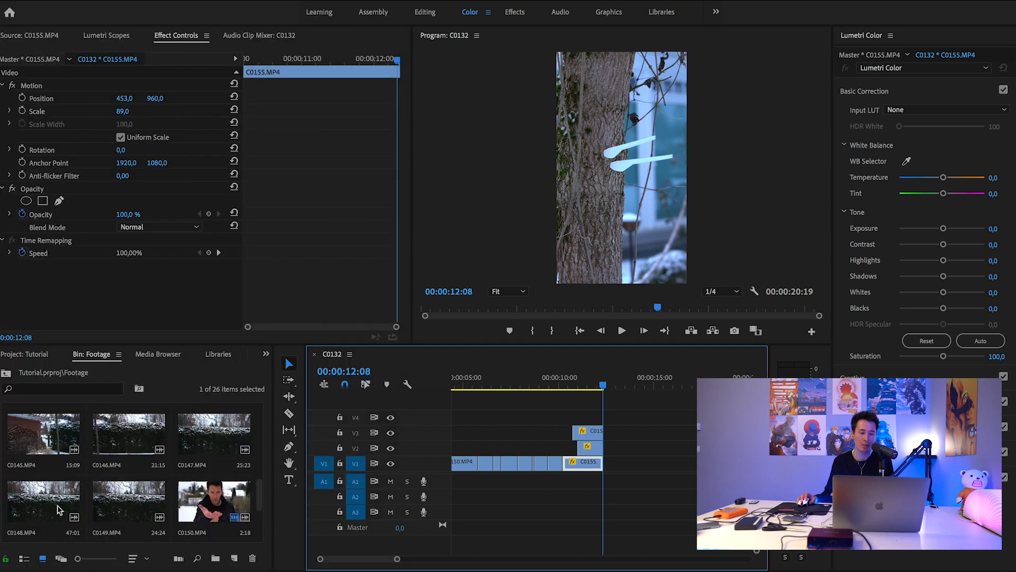
pyautogui.scroll(-3, 59, 508)
pyautogui.scroll(5, 53, 460)
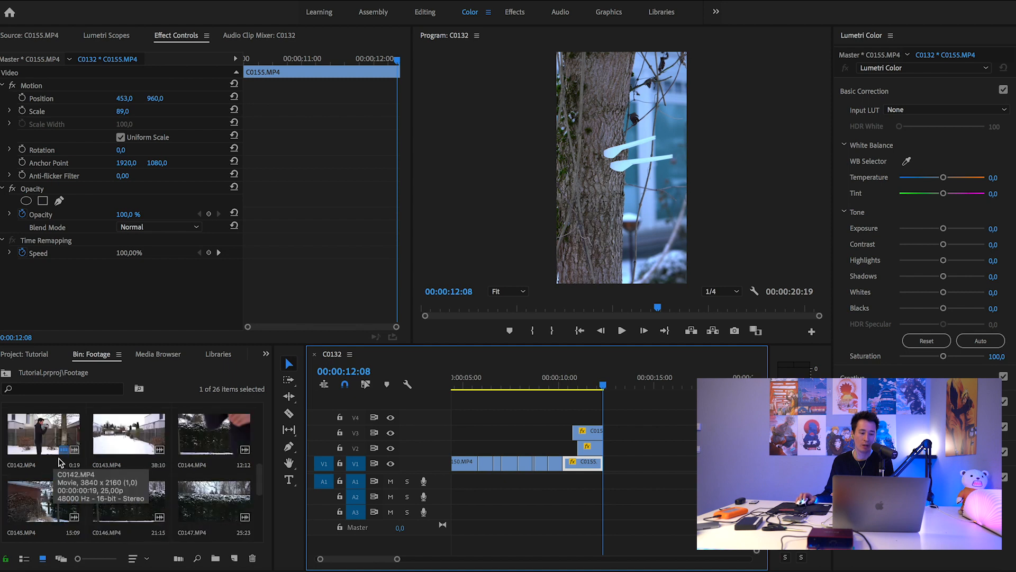
pyautogui.scroll(-2, 183, 494)
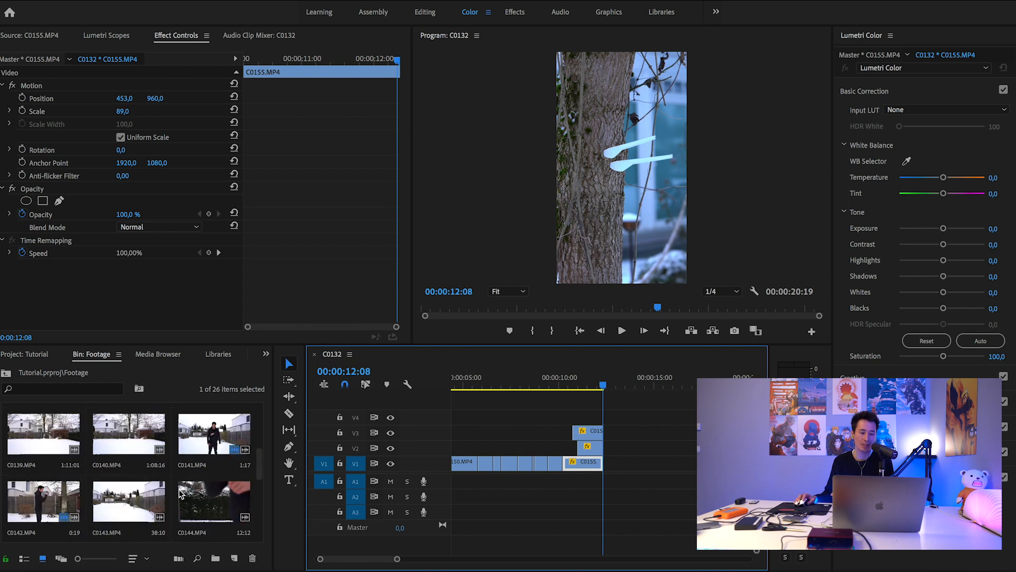
pyautogui.doubleClick(138, 436)
pyautogui.moveTo(290, 307); pyautogui.dragTo(301, 308)
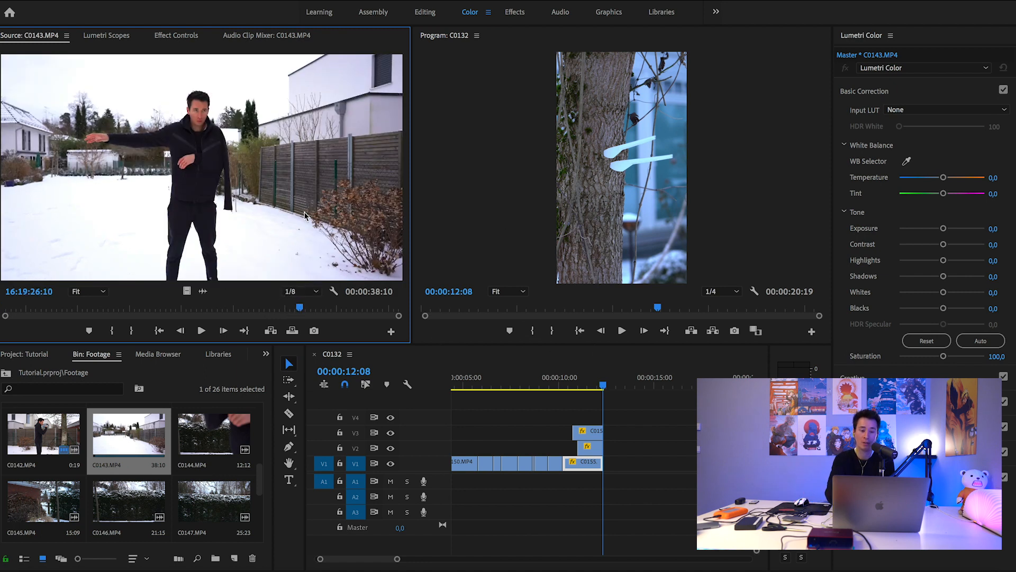
# Mark C0143.MP4 from 16:19:26:10 to 16:19:27:18 and place its video on track V2 at 00:00:12:08.
pyautogui.press('i')
pyautogui.press('space')
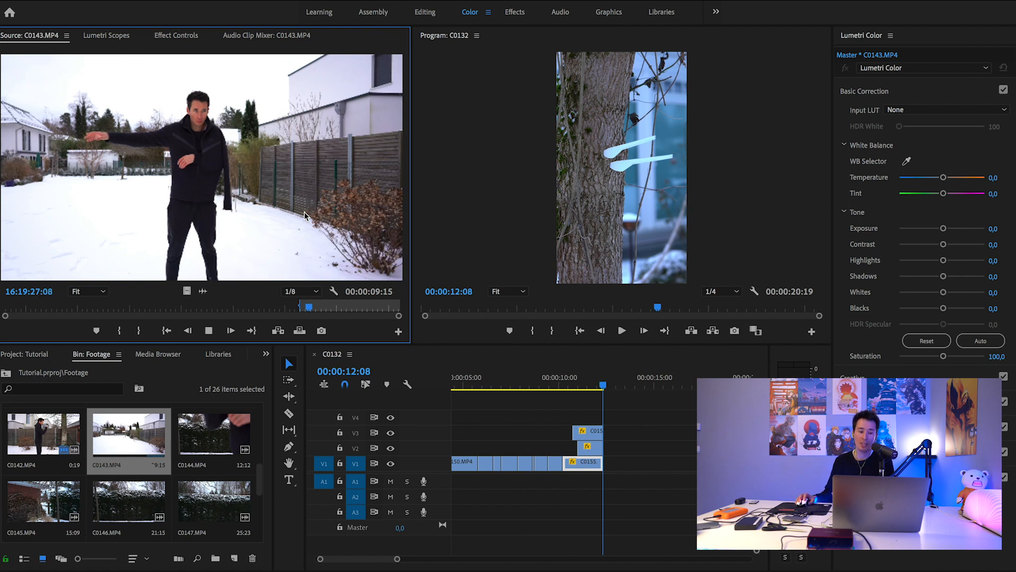
pyautogui.press('o')
pyautogui.moveTo(187, 291); pyautogui.dragTo(630, 455)
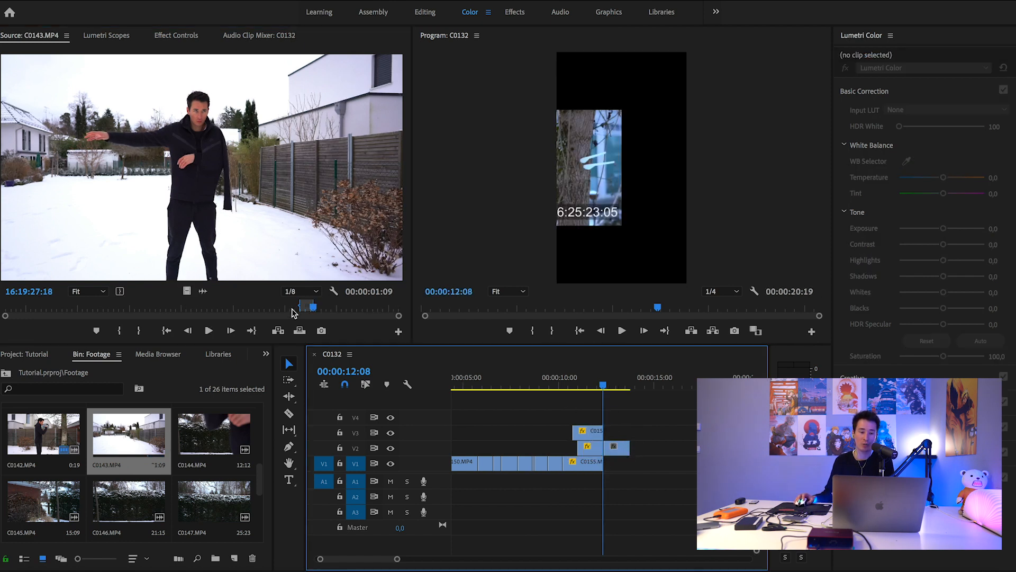
# Export the empty-garden frame of C0143.MP4 at 16:19:35:15 as a JPEG still and import it into the project.
pyautogui.moveTo(313, 307); pyautogui.dragTo(397, 302)
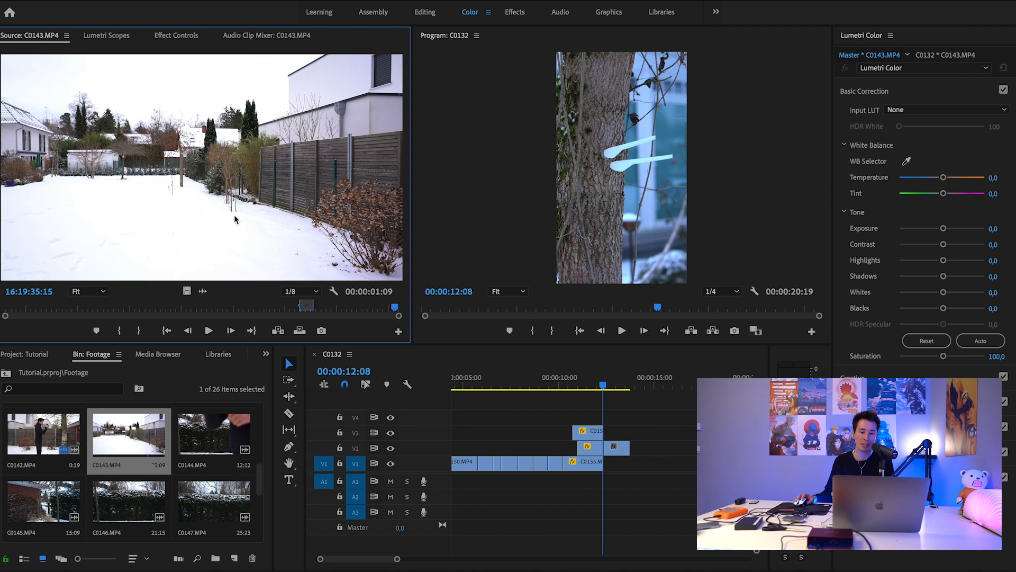
pyautogui.click(321, 330)
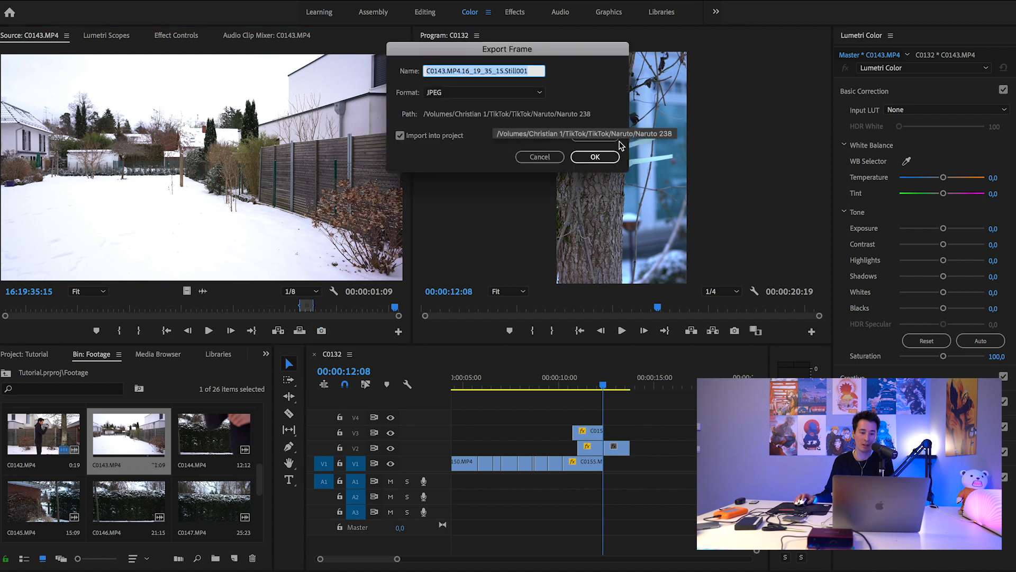
pyautogui.click(595, 157)
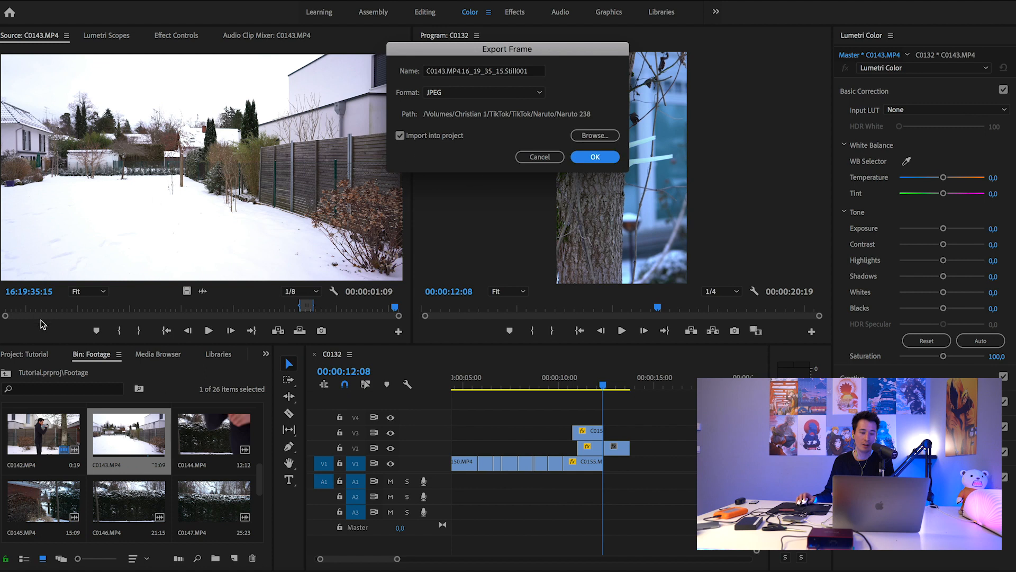
# Place the exported C0143.MP4 still on track V1 beneath the V2 C0143.MP4 clip and trim it to the same length.
pyautogui.click(6, 375)
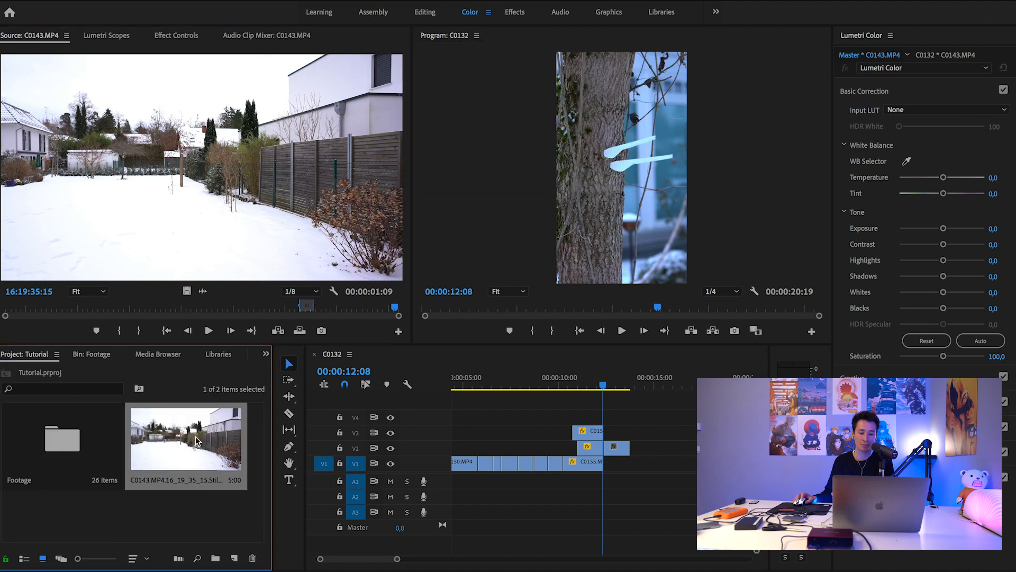
pyautogui.moveTo(191, 450); pyautogui.dragTo(609, 466)
pyautogui.moveTo(695, 462); pyautogui.dragTo(630, 462)
# Reframe the V2 C0143.MP4 clip at 00:00:12:15 by setting its Position to 658, 871.
pyautogui.click(610, 379)
pyautogui.click(610, 379)
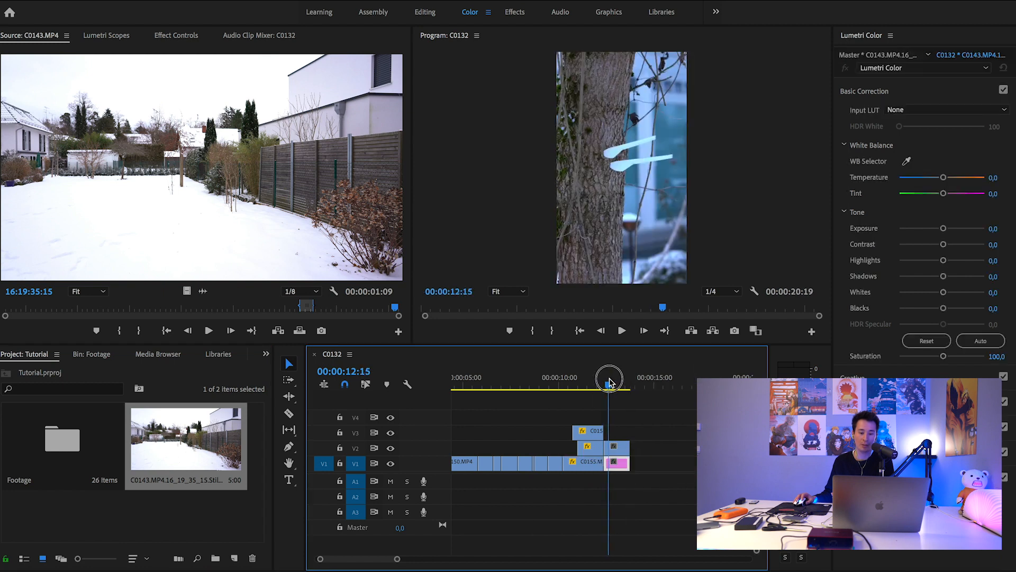
pyautogui.click(610, 380)
pyautogui.click(617, 447)
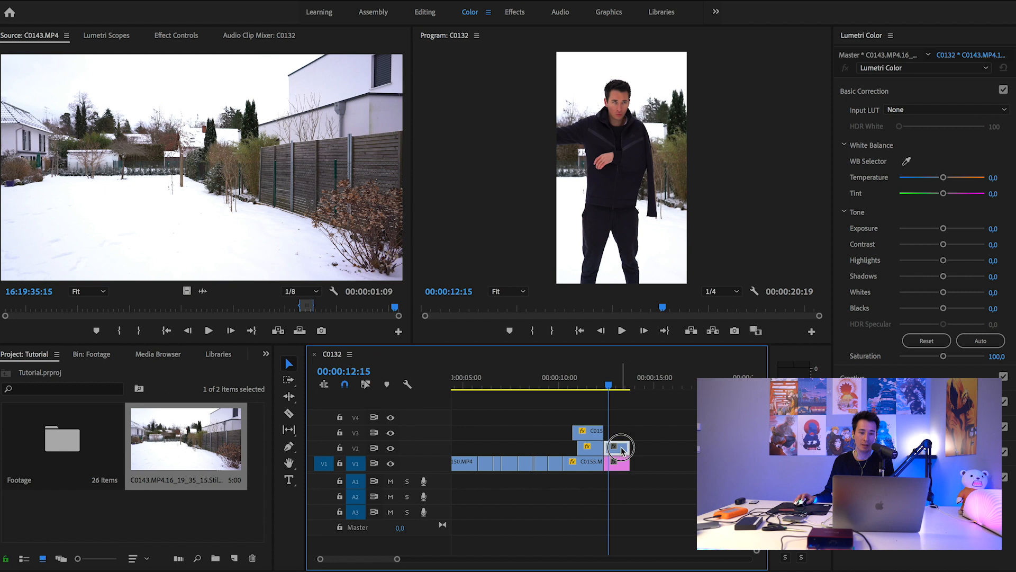
pyautogui.click(176, 36)
pyautogui.moveTo(126, 99)
pyautogui.mouseDown()
pyautogui.moveTo(189, 98)
pyautogui.moveTo(99, 98)
pyautogui.moveTo(108, 98)
pyautogui.mouseUp()
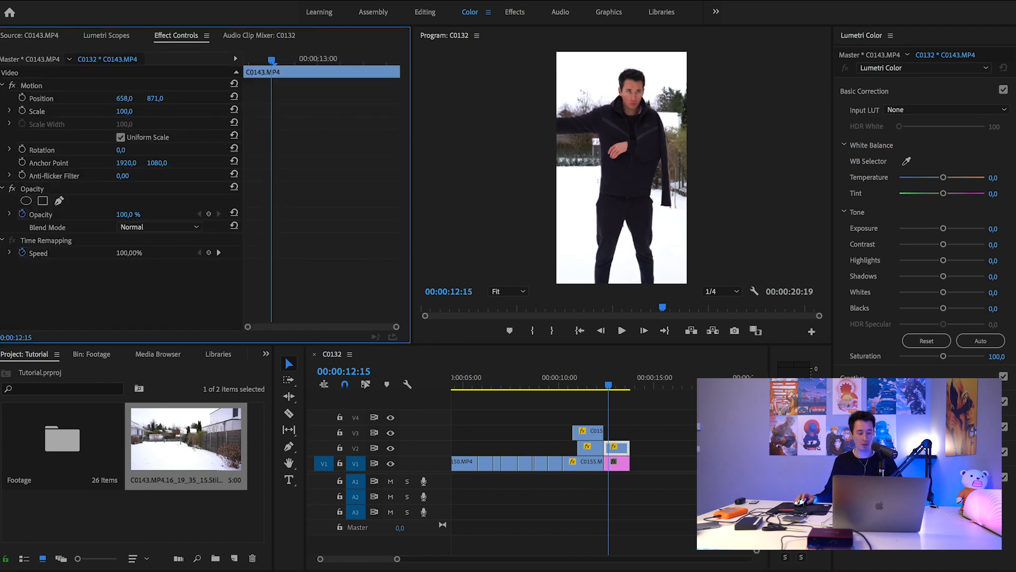
# Copy the Motion settings of the V2 C0143.MP4 clip onto the still on track V1.
pyautogui.click(92, 87)
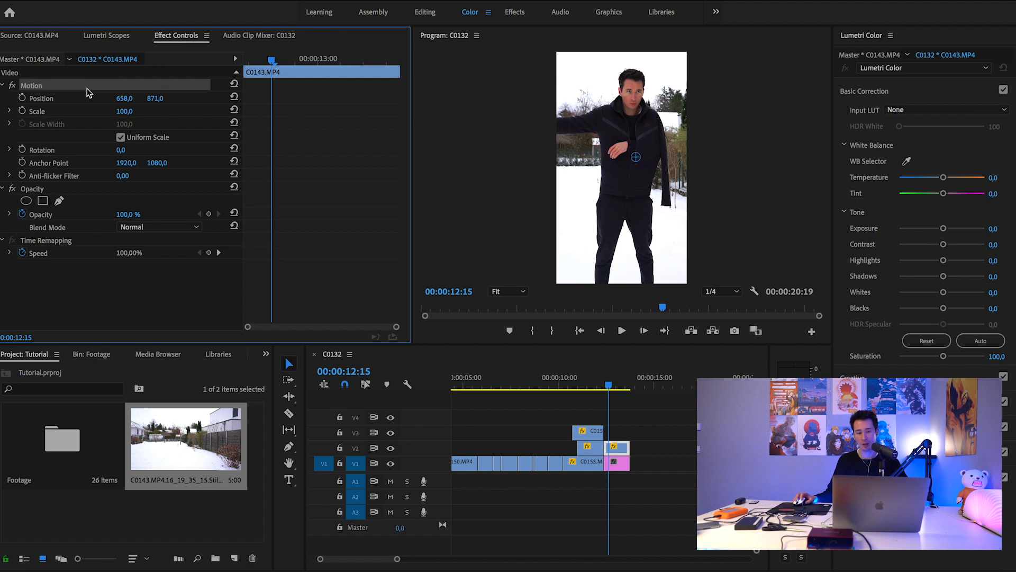
pyautogui.click(618, 463)
pyautogui.click(131, 296)
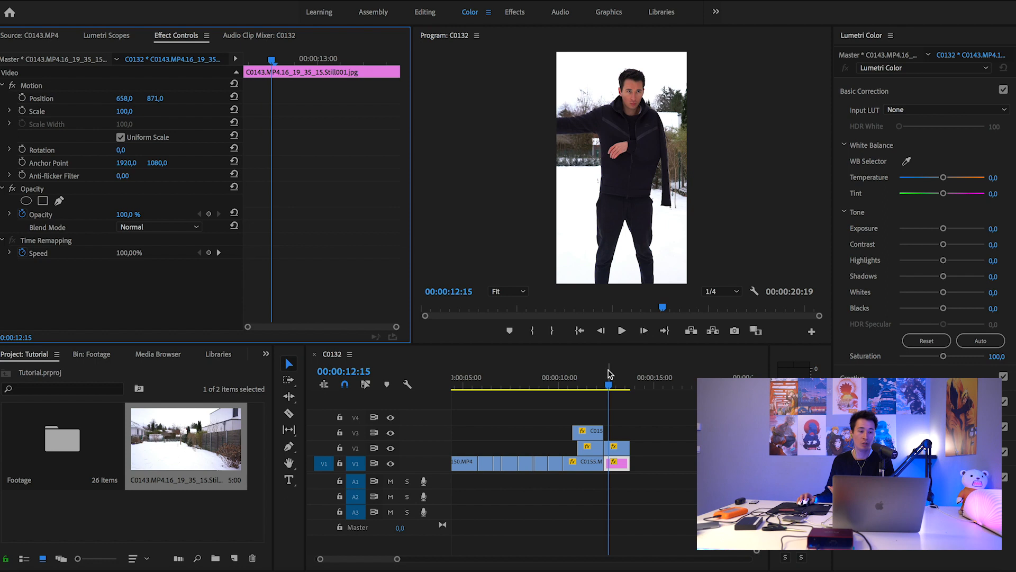
# Compare the Motion settings of the V2 C0143.MP4 clip and the V1 still, and save the project.
pyautogui.click(618, 448)
pyautogui.click(80, 86)
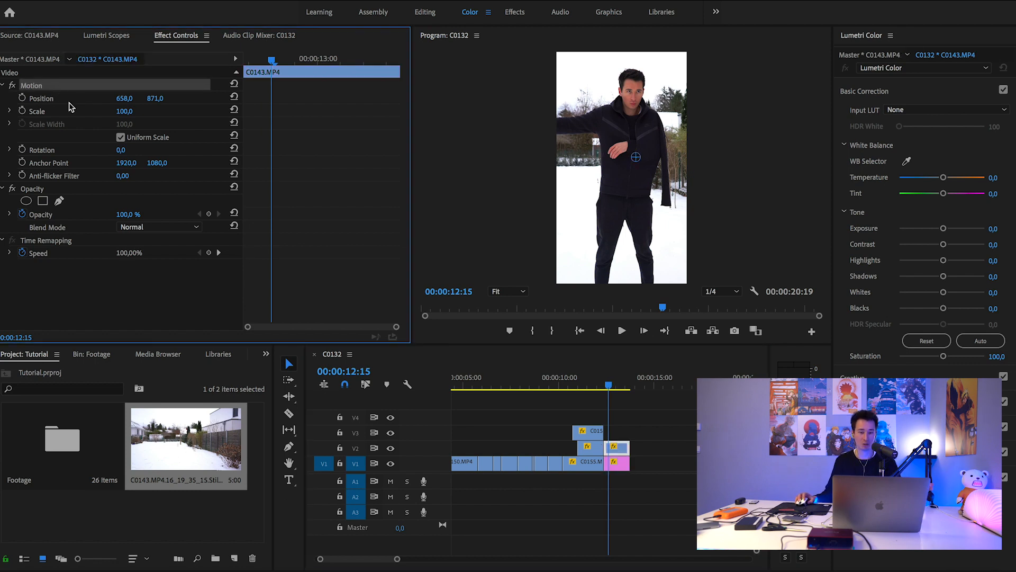
pyautogui.click(617, 463)
pyautogui.hotkey('ctrl', 's')
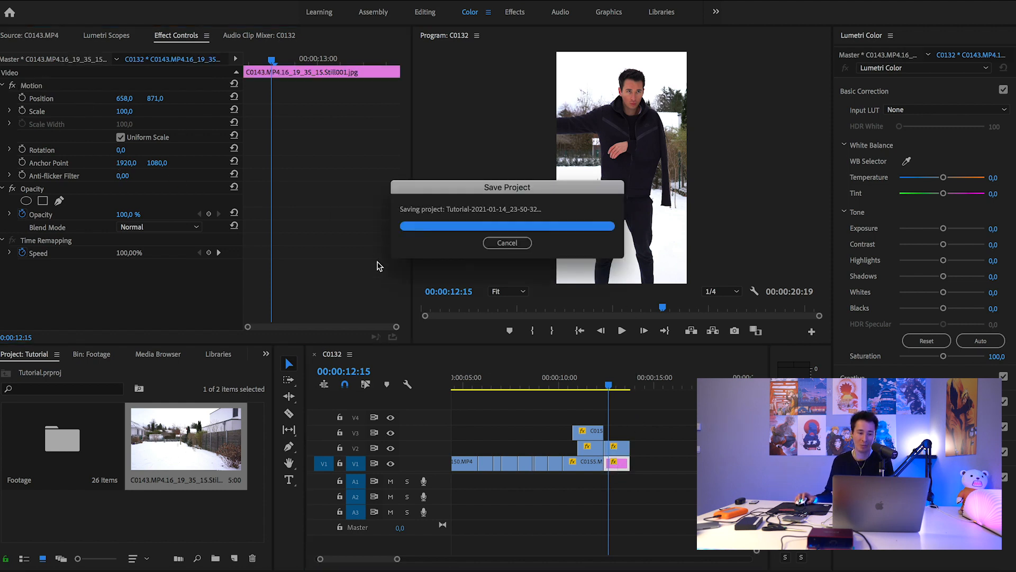
pyautogui.click(616, 448)
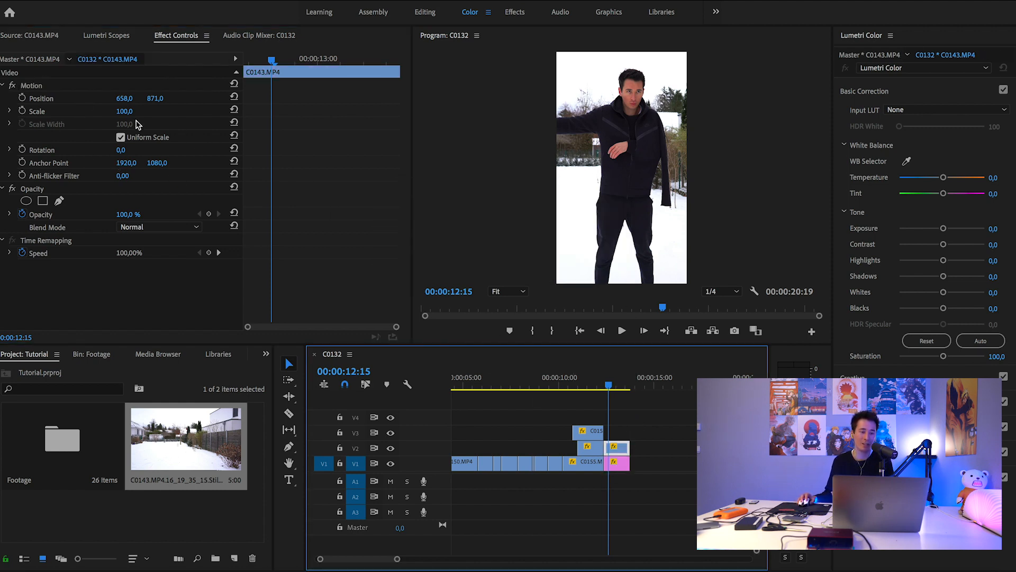
pyautogui.click(61, 98)
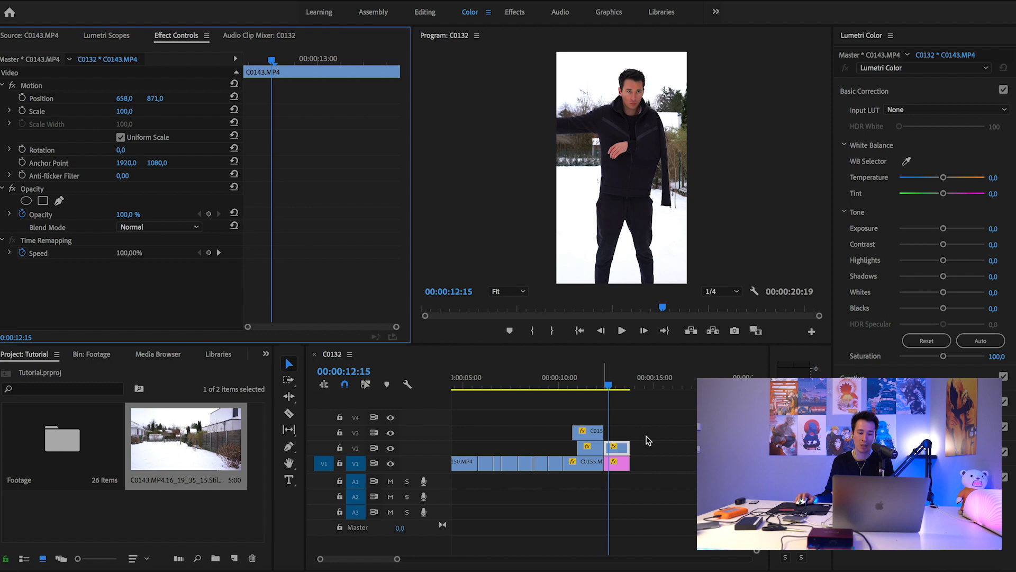
pyautogui.click(622, 450)
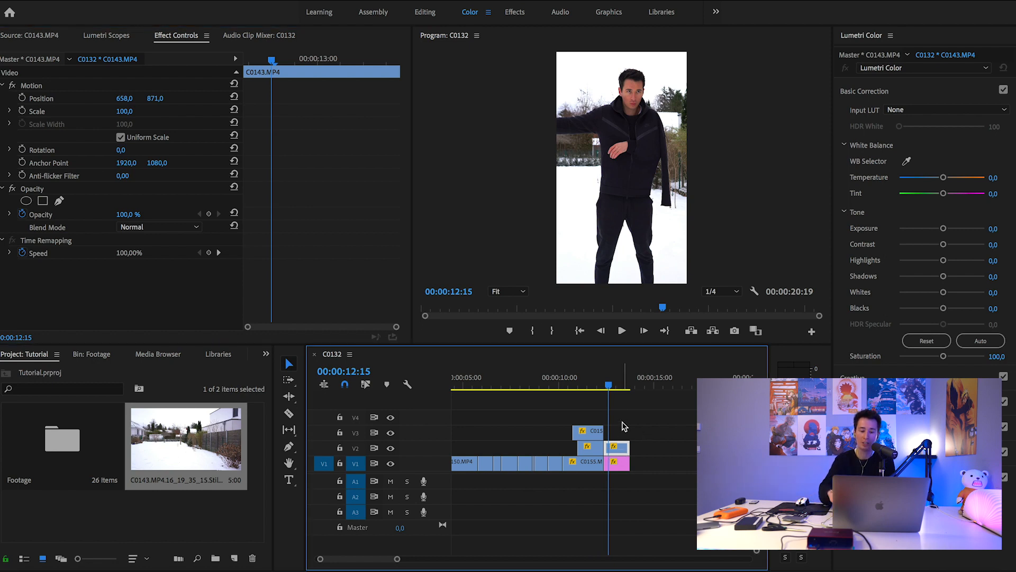
# Play the C0143.MP4 clip from 00:00:12:08 and add a 100% Opacity keyframe to it at 00:00:12:19.
pyautogui.moveTo(609, 387); pyautogui.dragTo(603, 382)
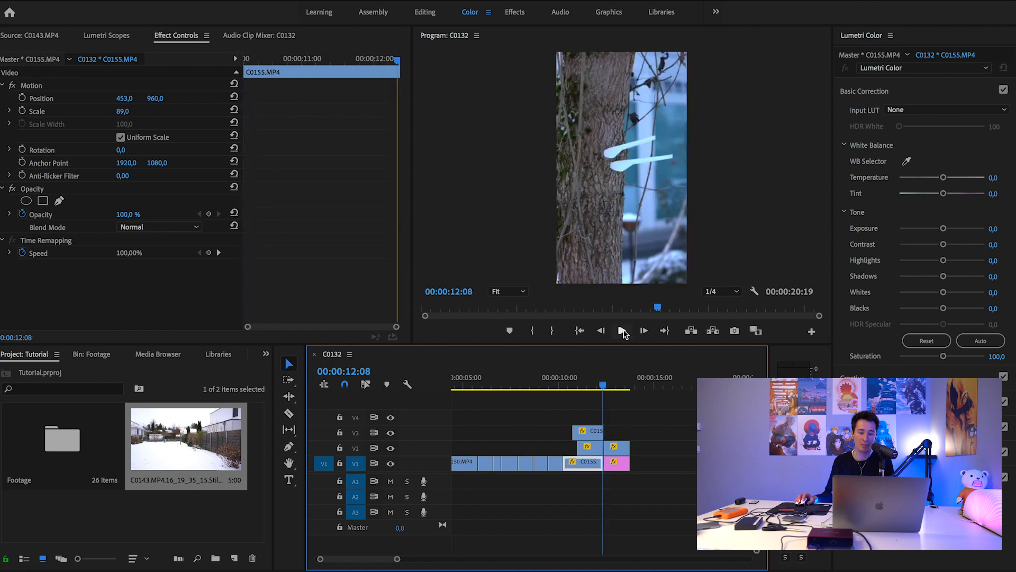
pyautogui.click(621, 330)
pyautogui.click(619, 449)
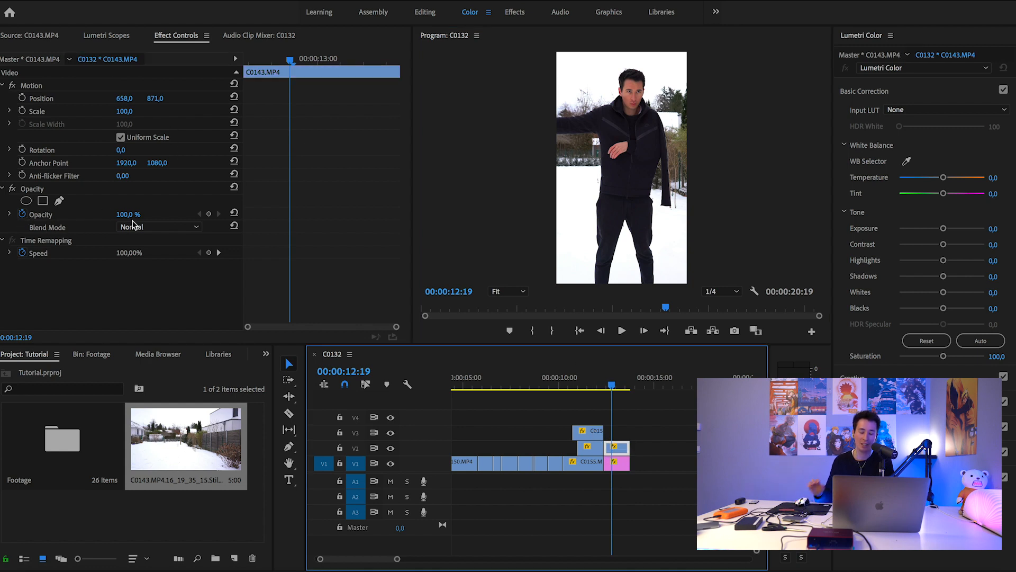
pyautogui.click(208, 214)
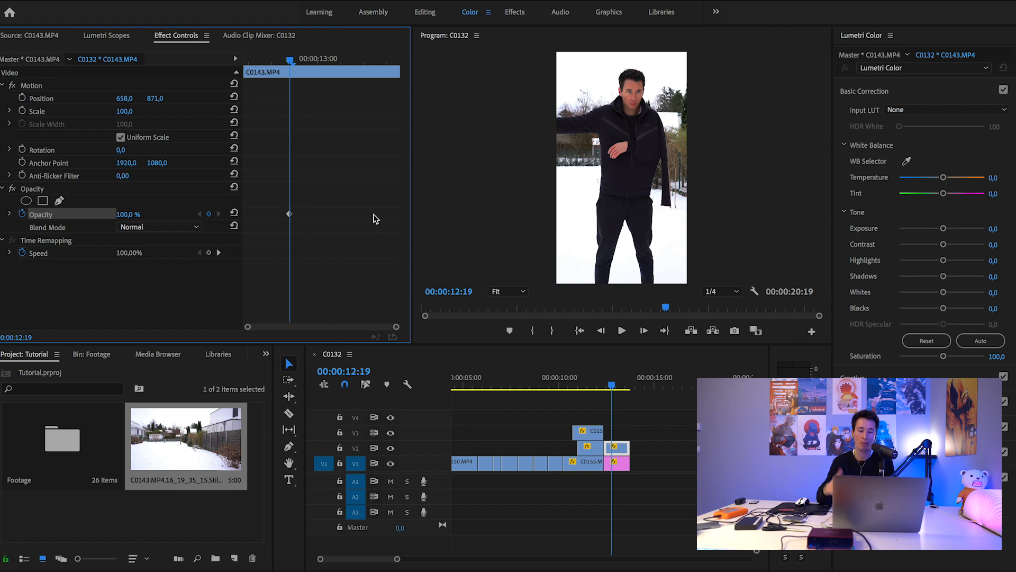
# Add a 0% Opacity keyframe to the V2 C0143.MP4 clip three frames on, at 00:00:12:22.
pyautogui.press('Right')
pyautogui.press('Right')
pyautogui.press('Right')
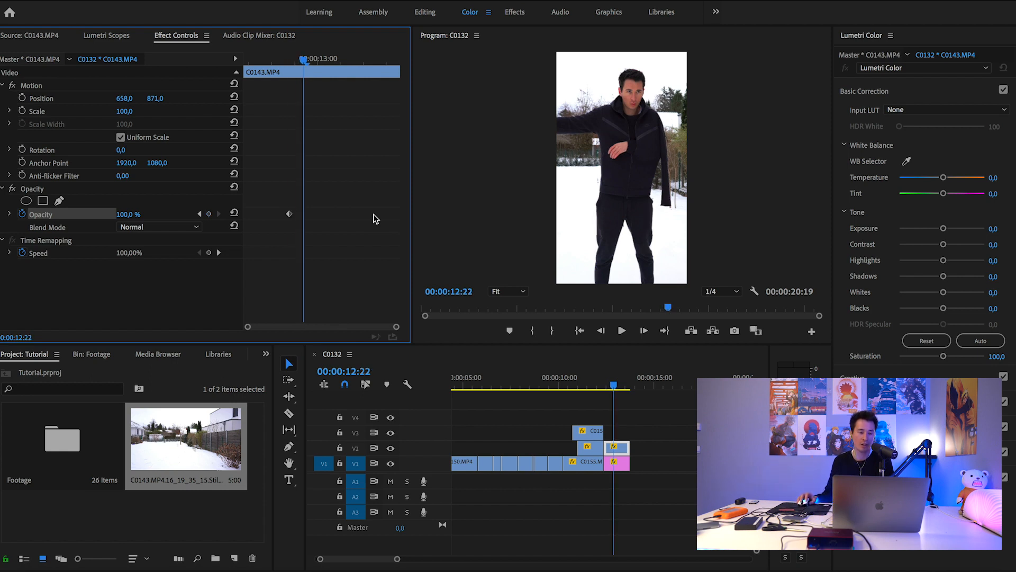
pyautogui.click(122, 214)
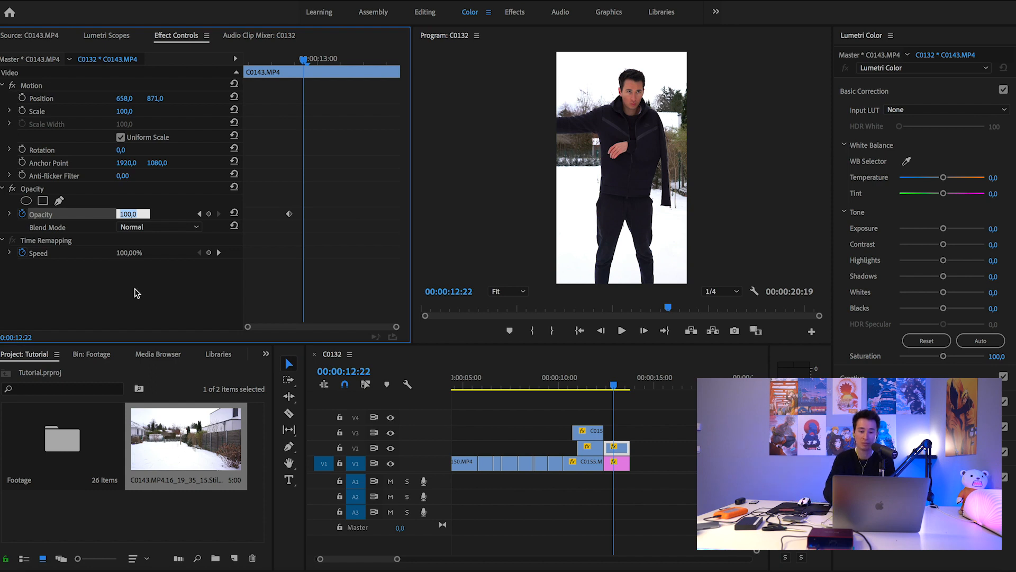
pyautogui.write('0')
pyautogui.press('Return')
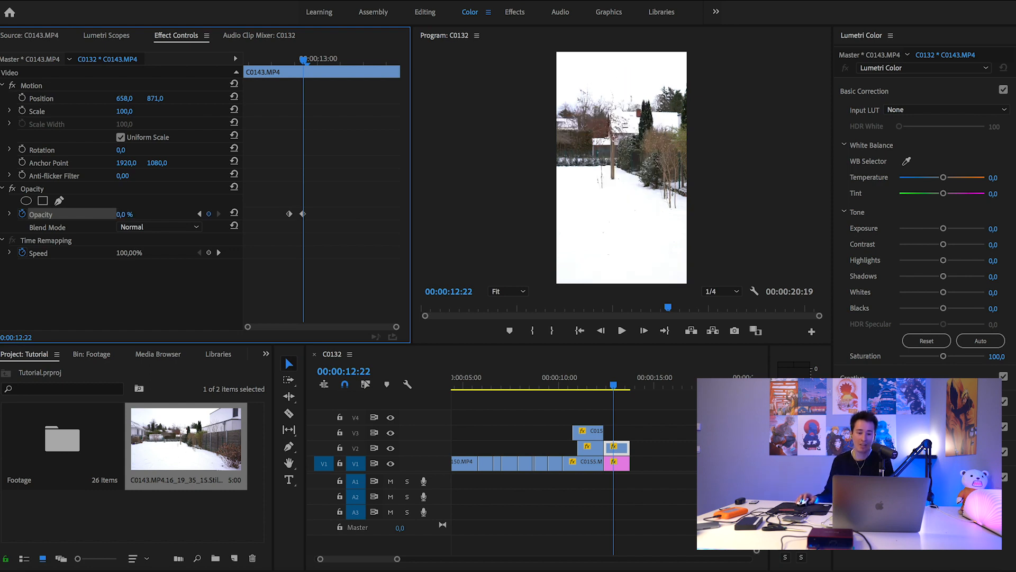
# Play the C0143.MP4 clip from 00:00:12:13 to check the opacity fade.
pyautogui.moveTo(614, 383); pyautogui.dragTo(609, 380)
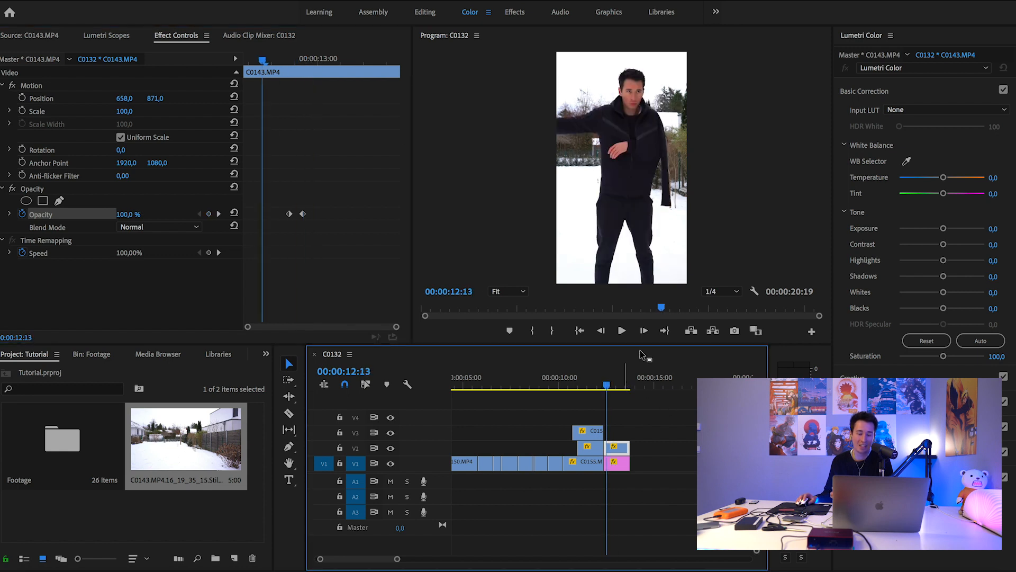
pyautogui.click(622, 330)
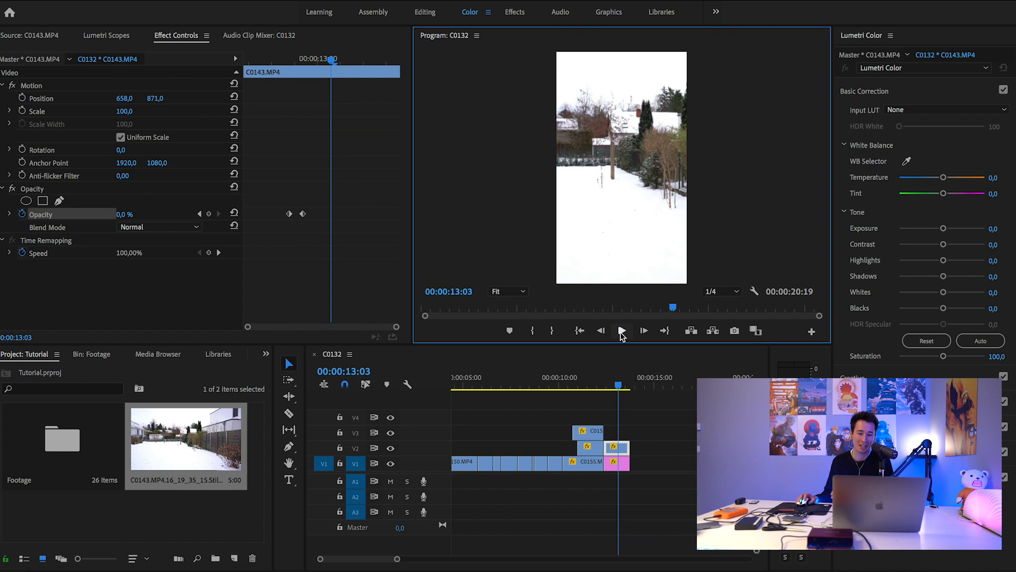
pyautogui.moveTo(616, 381); pyautogui.dragTo(610, 382)
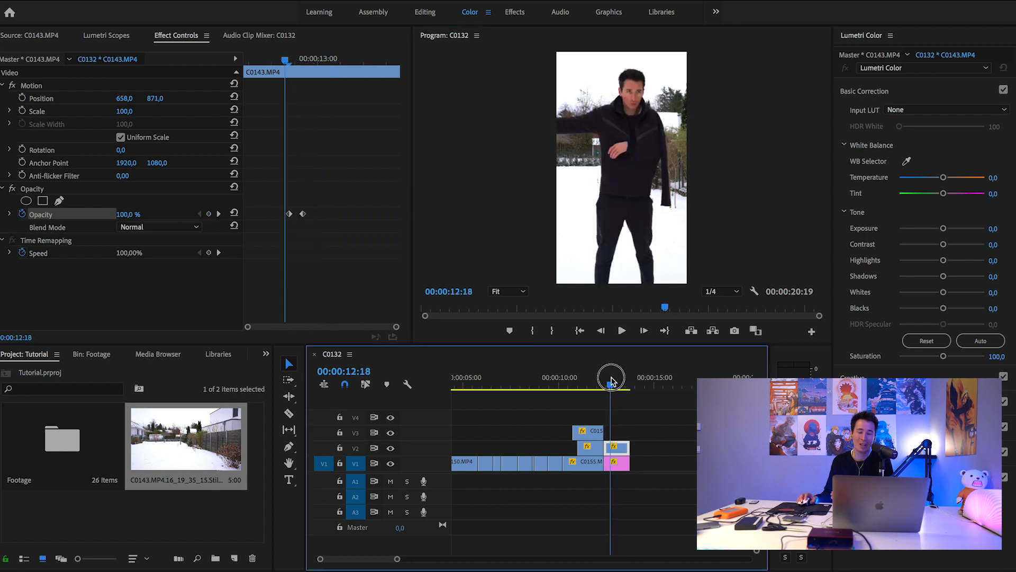
# Go to the first Opacity keyframe at 00:00:12:19 and apply the Directional Blur effect to the C0143.MP4 clip.
pyautogui.click(219, 214)
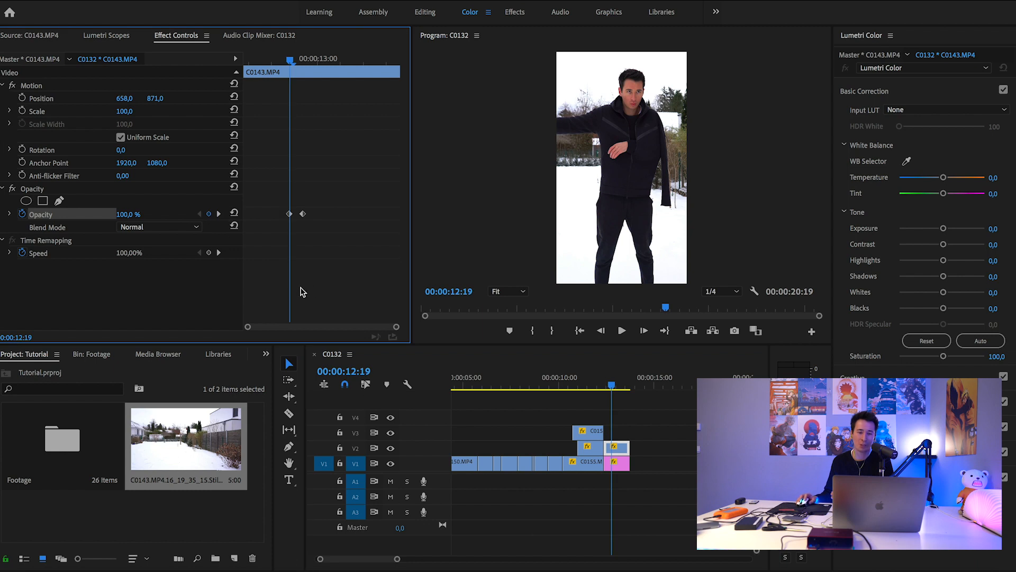
pyautogui.click(516, 13)
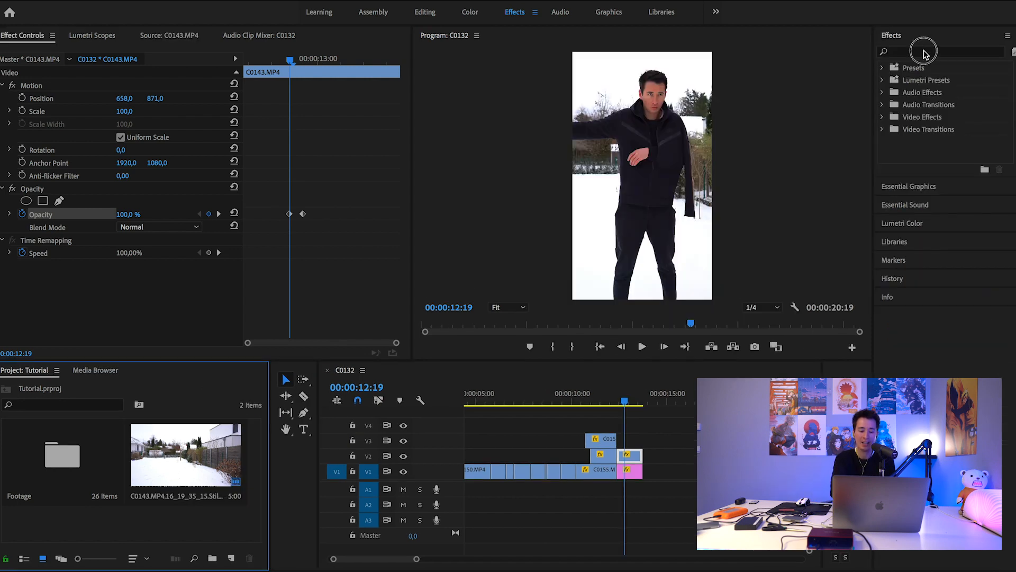
pyautogui.click(923, 52)
pyautogui.write('direct')
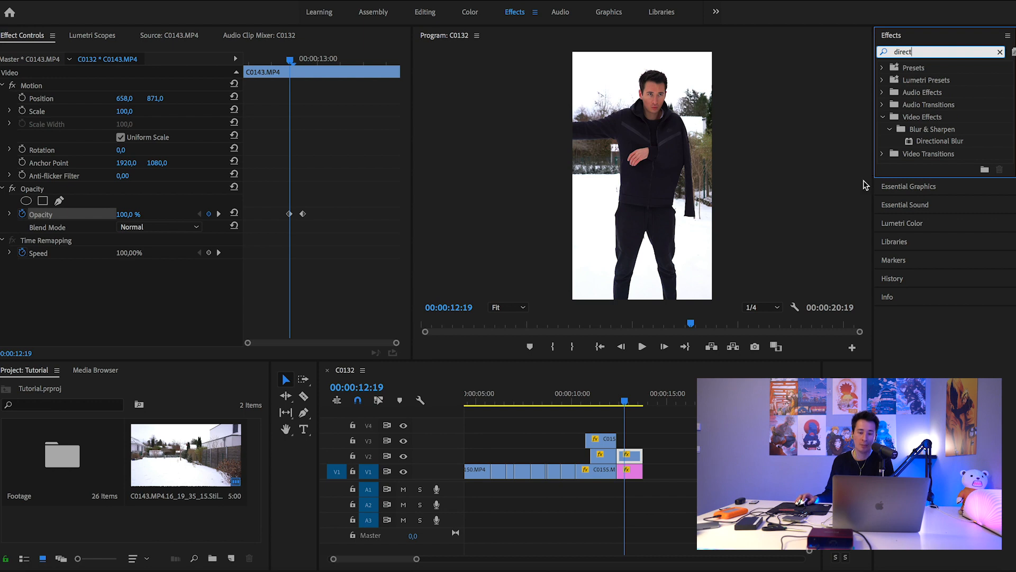
pyautogui.moveTo(926, 143); pyautogui.dragTo(168, 328)
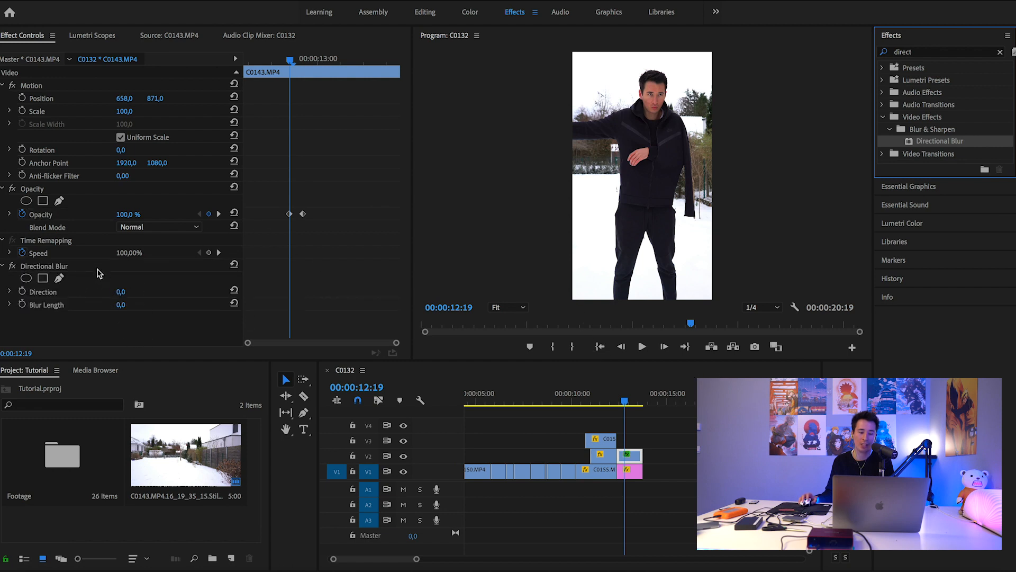
# Set the Directional Blur Direction to 90° and add a Blur Length keyframe of 0 at 00:00:12:19.
pyautogui.click(51, 293)
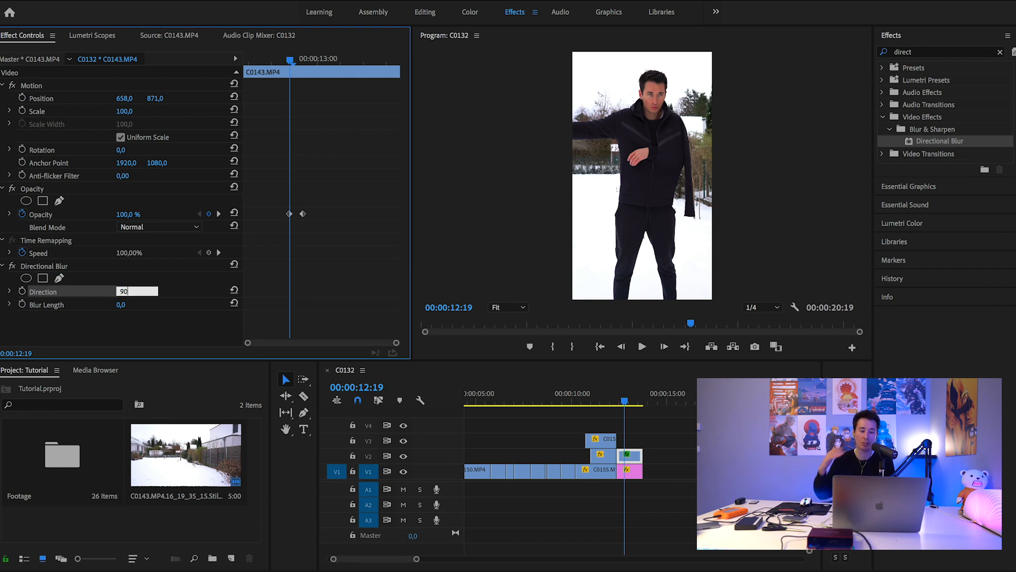
pyautogui.write('90')
pyautogui.press('Return')
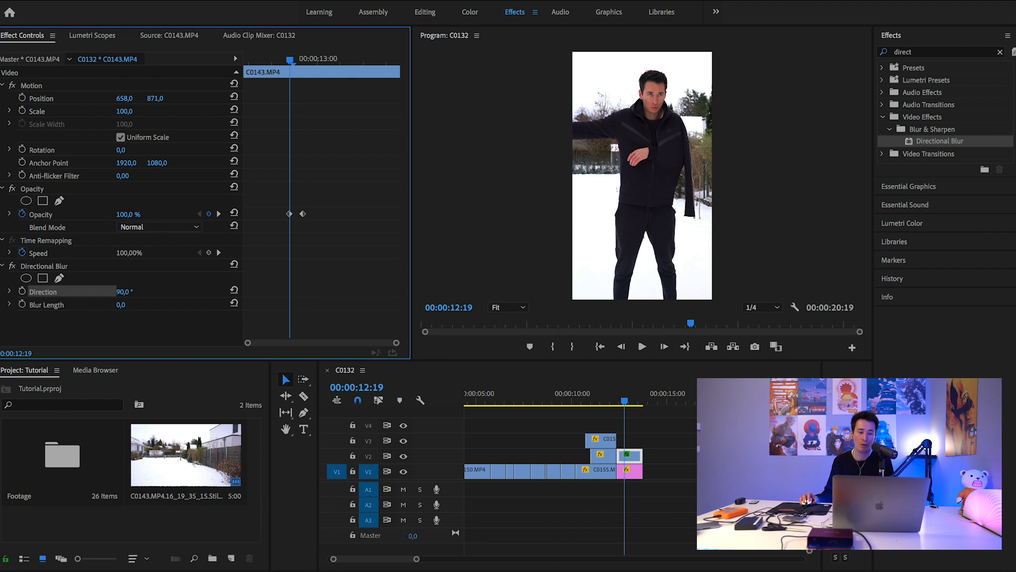
pyautogui.click(23, 306)
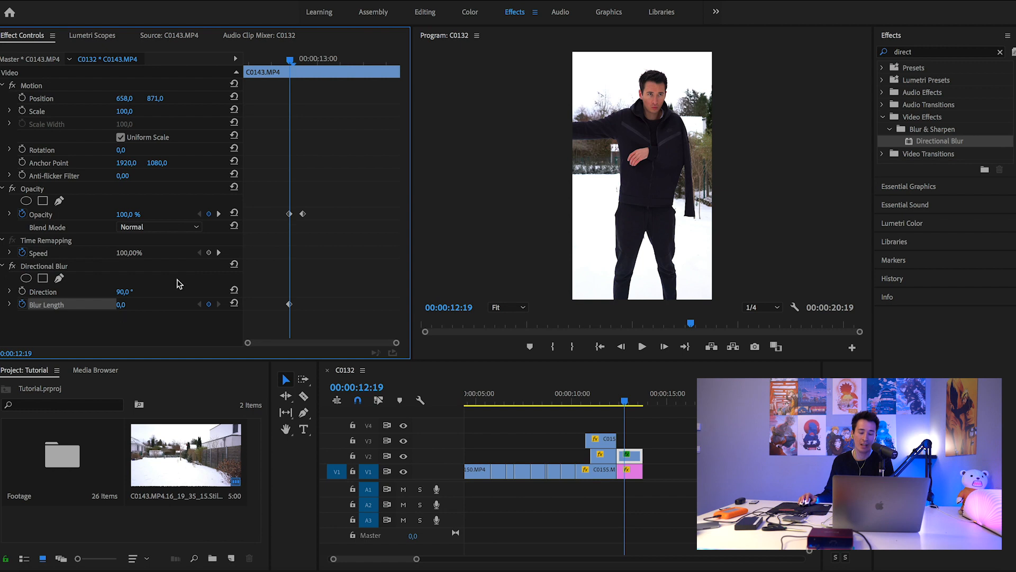
# Add a Blur Length keyframe of 100 at the second Opacity keyframe, 00:00:12:22.
pyautogui.click(219, 214)
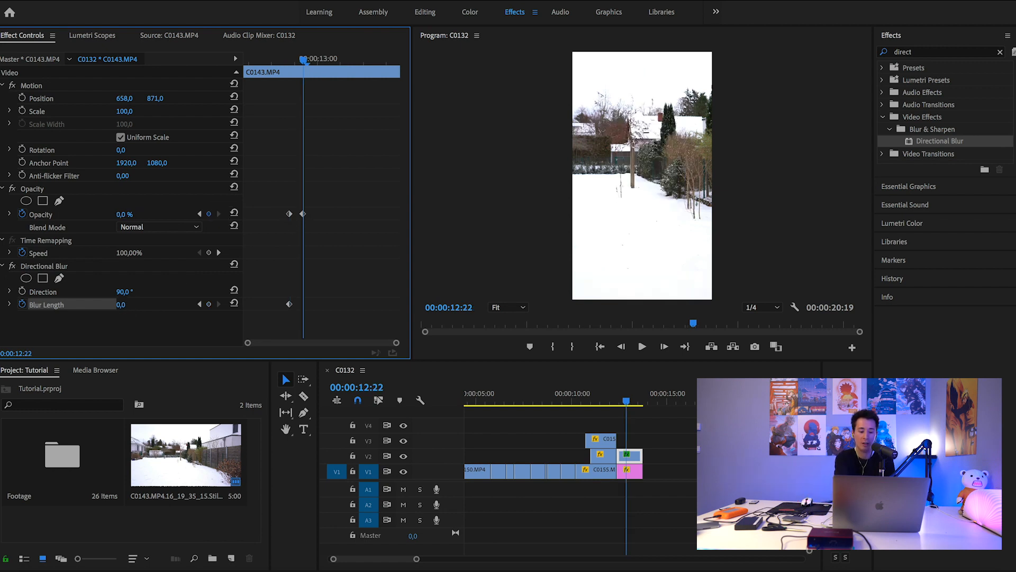
pyautogui.click(122, 305)
pyautogui.write('100')
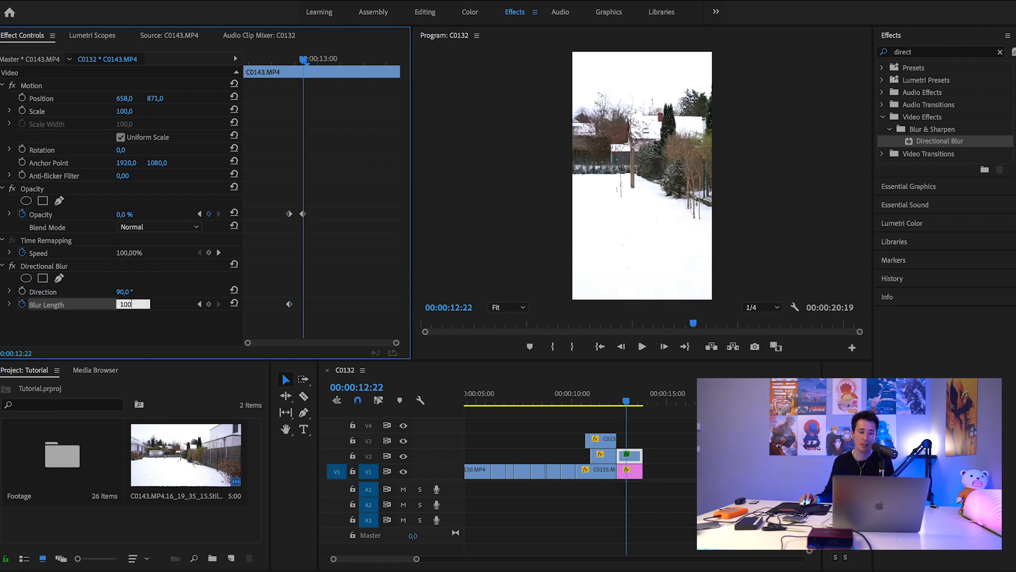
pyautogui.press('Return')
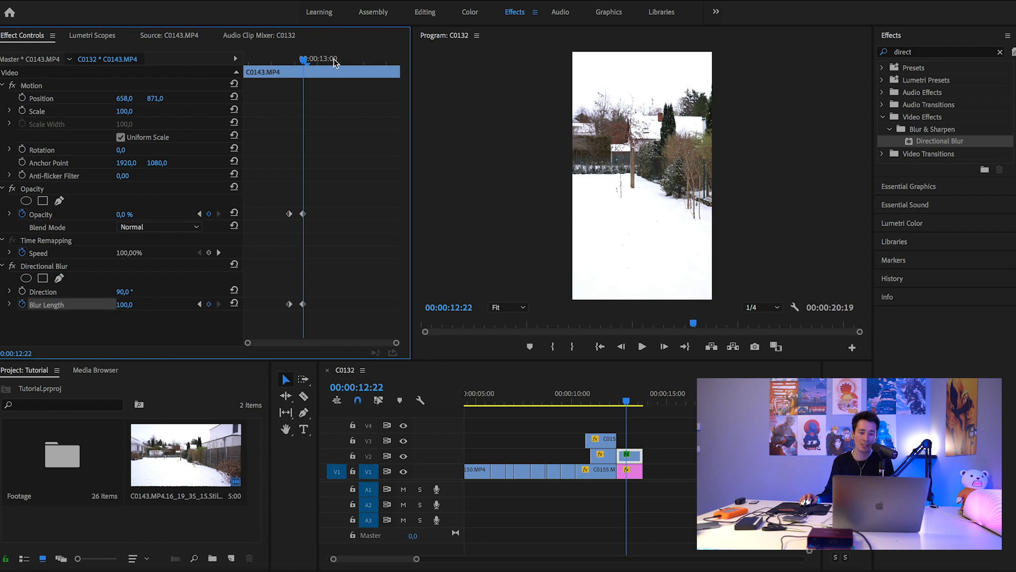
# Scrub across the blur and opacity keyframes and replay the disappear effect from about 00:00:12:14.
pyautogui.moveTo(306, 61)
pyautogui.mouseDown()
pyautogui.moveTo(286, 57)
pyautogui.moveTo(294, 56)
pyautogui.mouseUp()
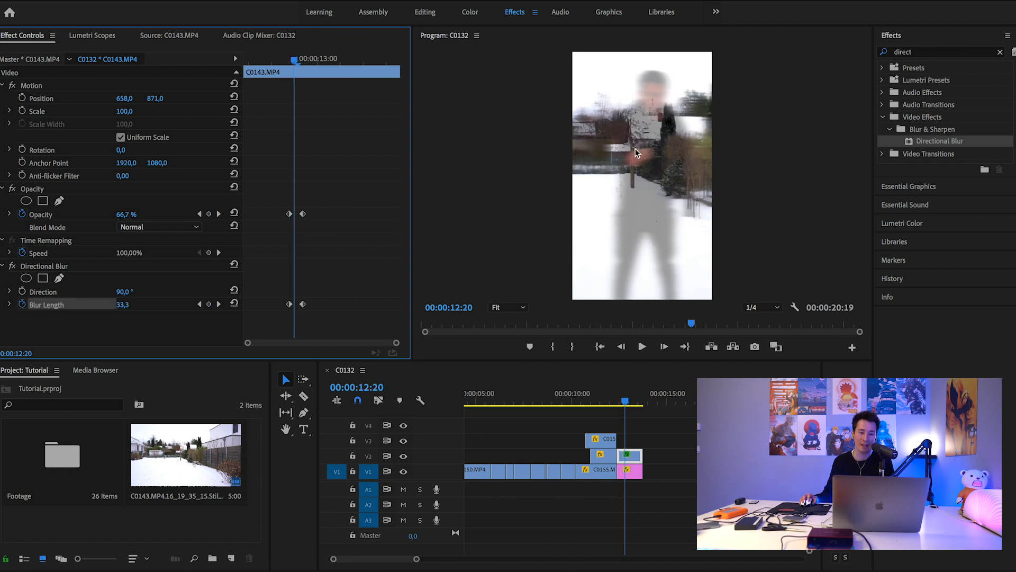
pyautogui.press('Left')
pyautogui.press('Left')
pyautogui.press('Left')
pyautogui.press('Left')
pyautogui.press('Left')
pyautogui.press('Left')
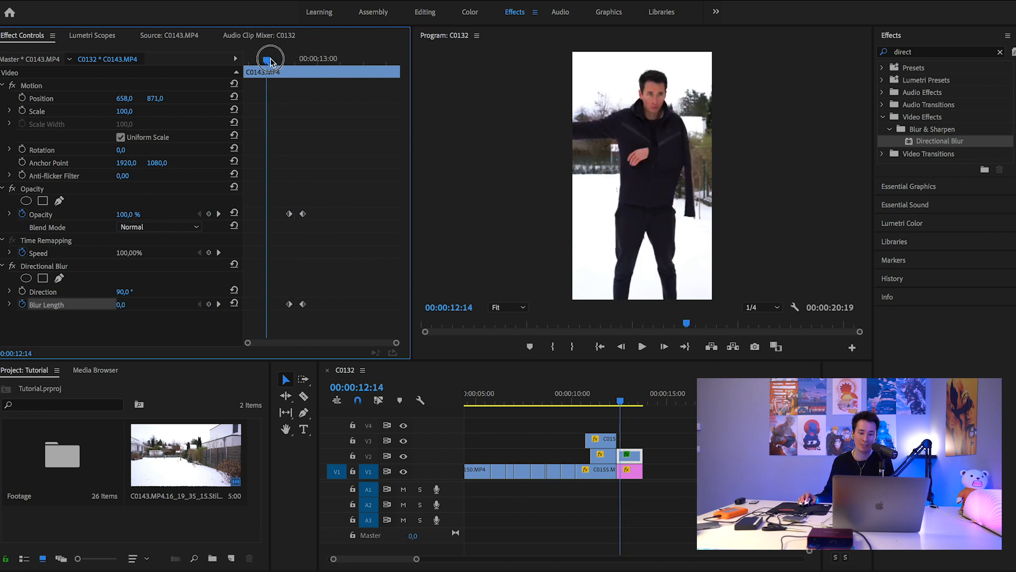
pyautogui.click(643, 347)
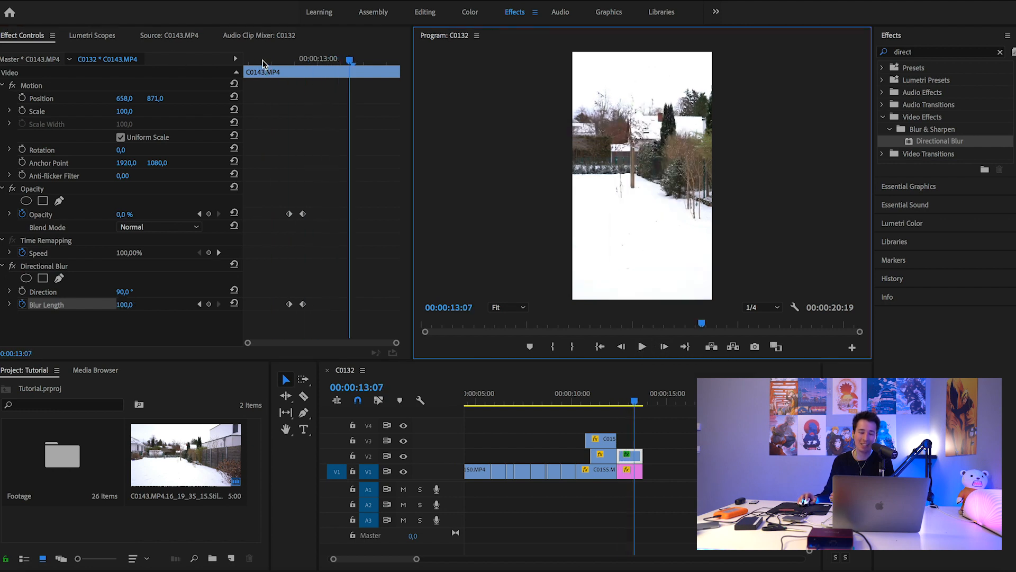
pyautogui.click(263, 62)
pyautogui.click(640, 347)
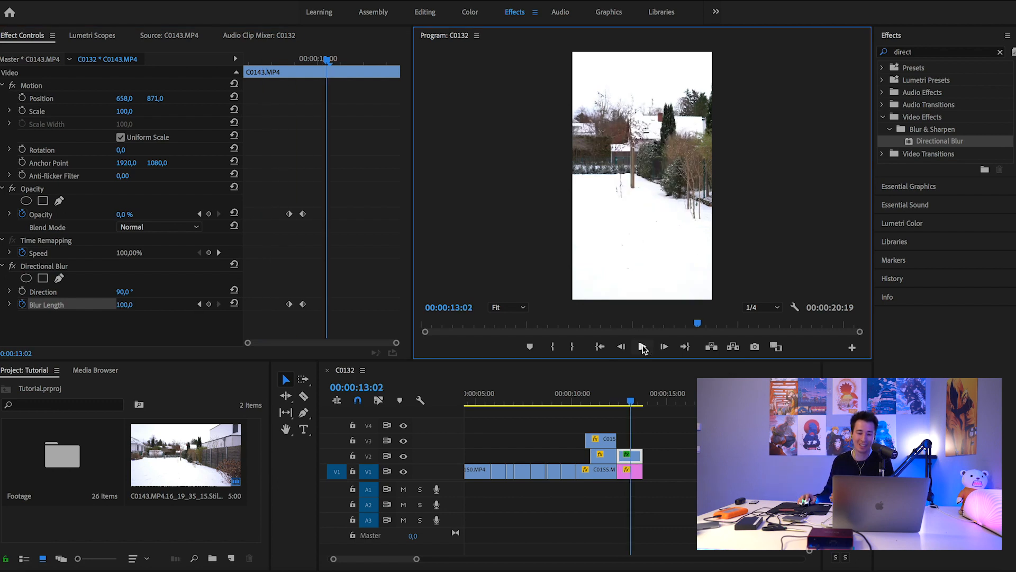
pyautogui.click(642, 346)
pyautogui.click(642, 346)
# Trim the ends of the V2 C0143.MP4 clip and the V1 still together to 00:00:13:09.
pyautogui.click(640, 468)
pyautogui.moveTo(641, 469); pyautogui.dragTo(630, 469)
pyautogui.press('w')
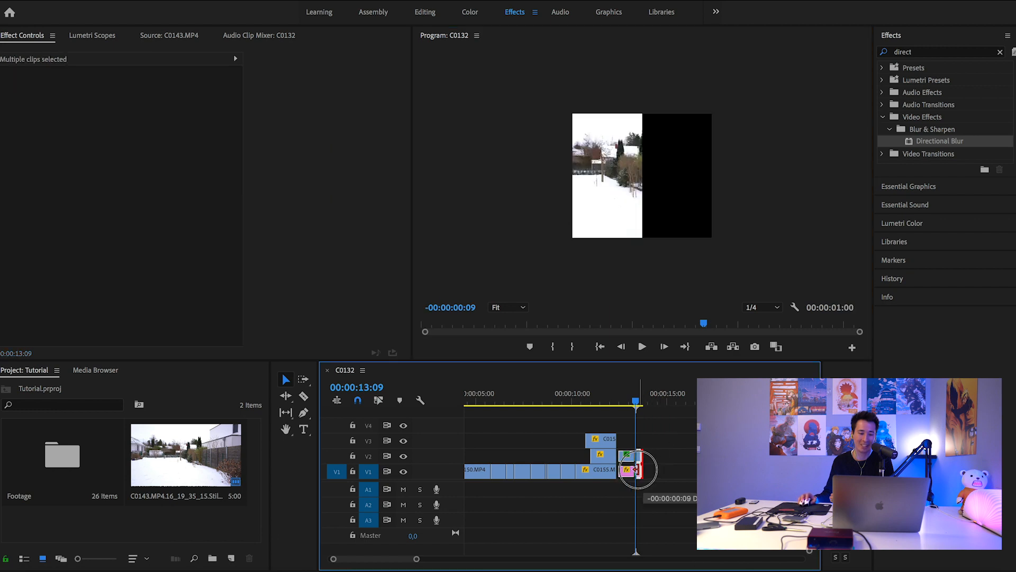
# Open the Footage bin, tick Disappear in the Notes shot list, and return to Premiere Pro.
pyautogui.doubleClick(48, 467)
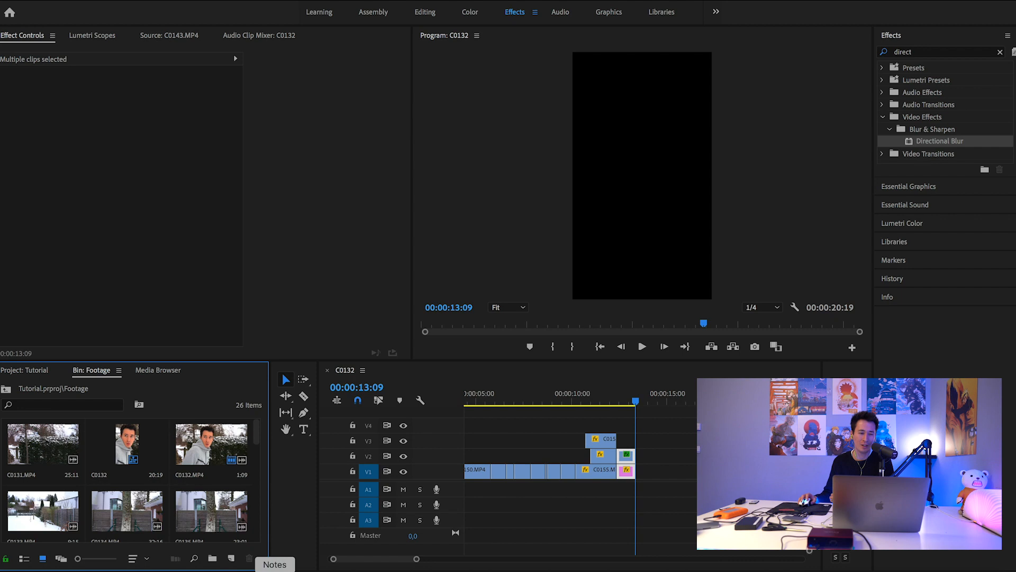
pyautogui.click(278, 569)
pyautogui.click(135, 154)
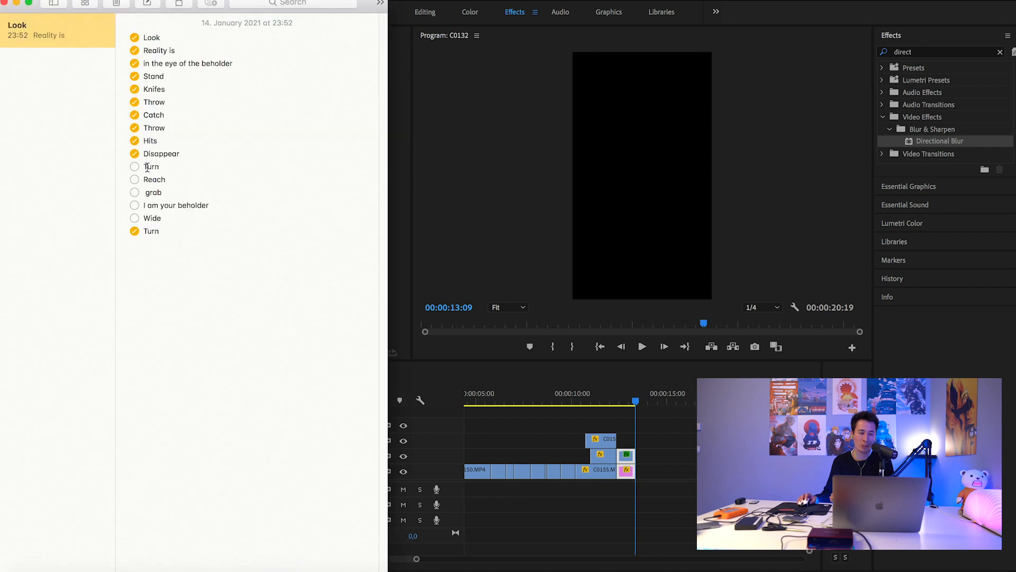
pyautogui.click(571, 3)
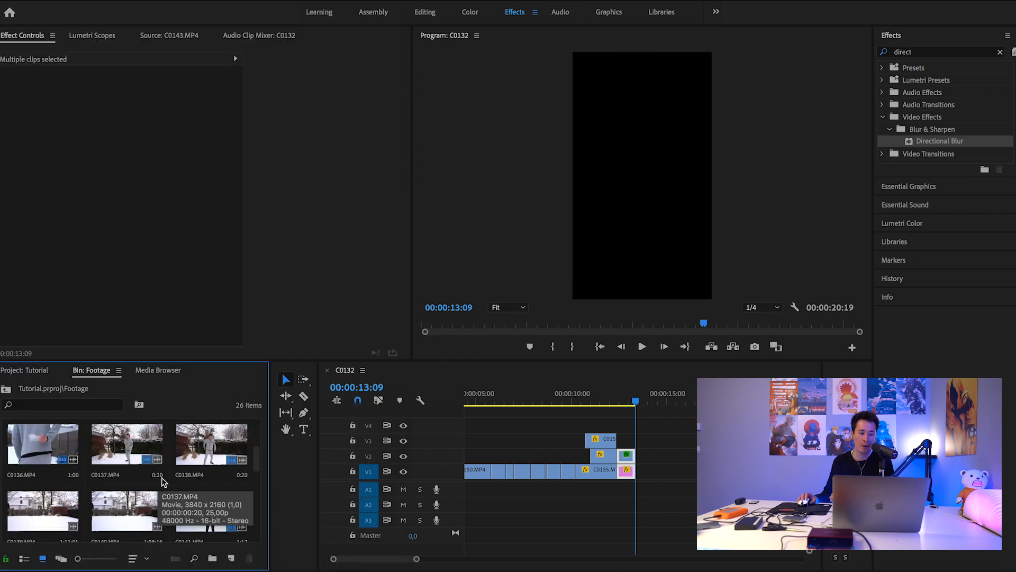
# Open C0135.MP4 from the Footage bin in the source monitor and scrub through its head turn.
pyautogui.scroll(-3, 169, 474)
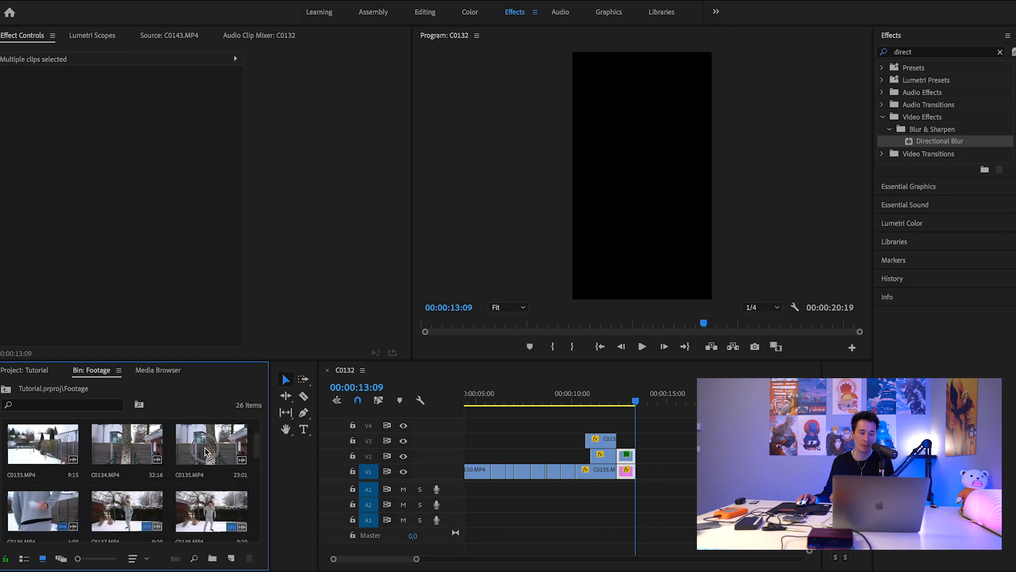
pyautogui.doubleClick(207, 451)
pyautogui.moveTo(267, 328)
pyautogui.mouseDown()
pyautogui.moveTo(284, 325)
pyautogui.moveTo(270, 327)
pyautogui.mouseUp()
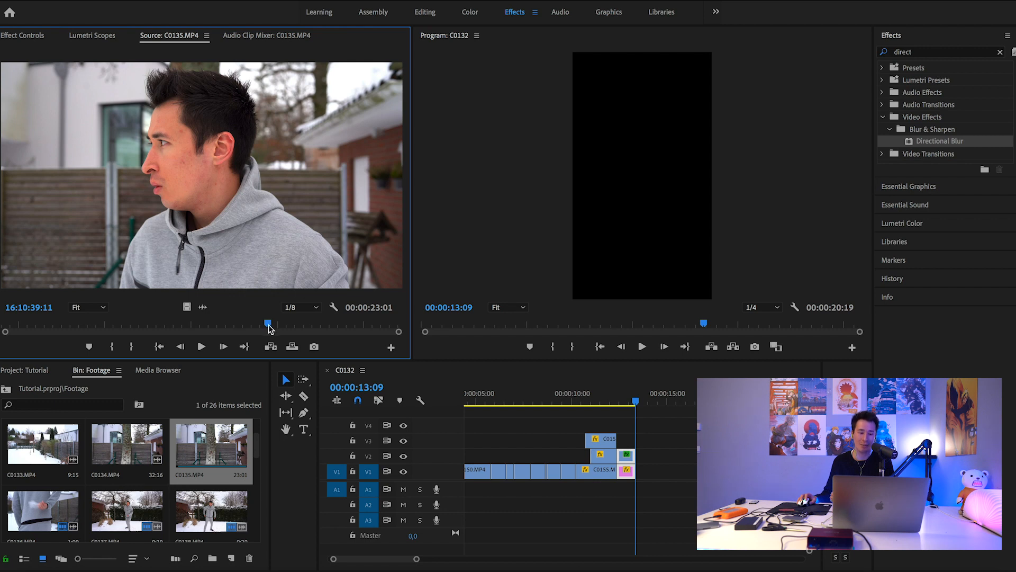
pyautogui.moveTo(269, 326); pyautogui.dragTo(284, 329)
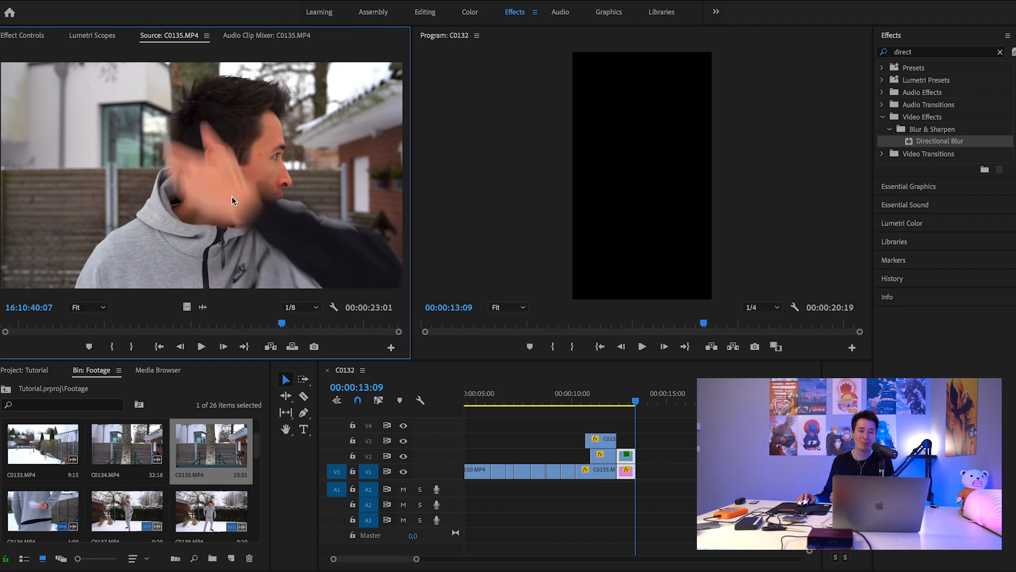
pyautogui.click(285, 327)
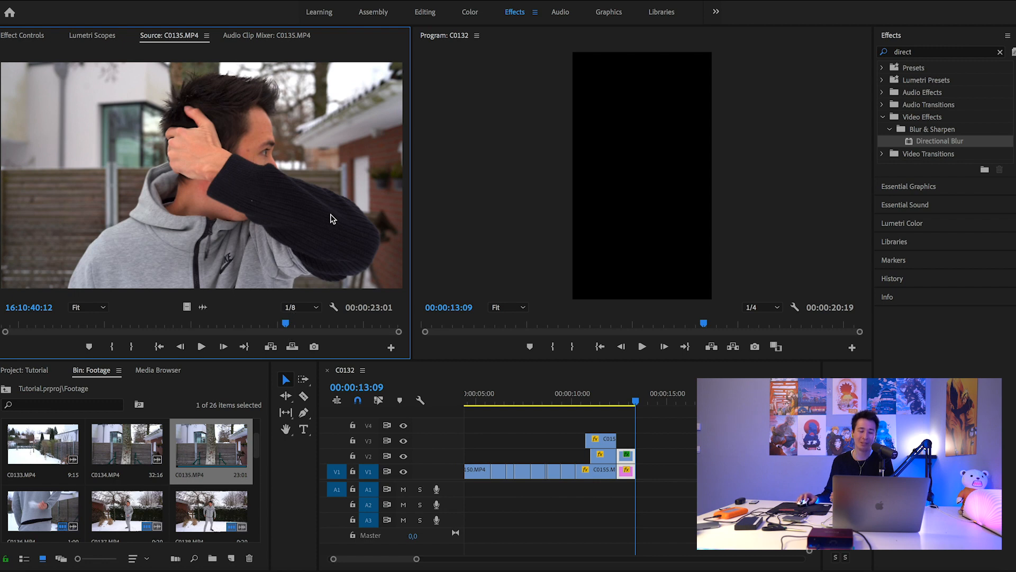
# Mark the head turn in C0135.MP4 with an Out point at 16:10:40:03 and place it on V1 at 00:00:13:09.
pyautogui.moveTo(288, 327); pyautogui.dragTo(273, 325)
pyautogui.press('i')
pyautogui.press('Right')
pyautogui.press('Right')
pyautogui.press('Right')
pyautogui.press('Right')
pyautogui.press('Right')
pyautogui.press('Right')
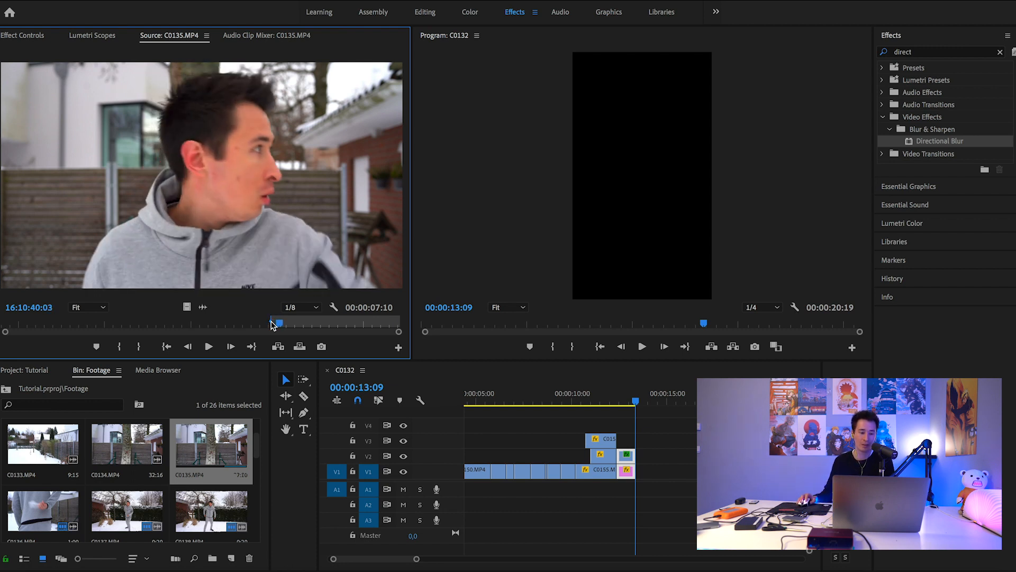
pyautogui.press('o')
pyautogui.moveTo(200, 309); pyautogui.dragTo(634, 470)
pyautogui.moveTo(637, 402); pyautogui.dragTo(645, 402)
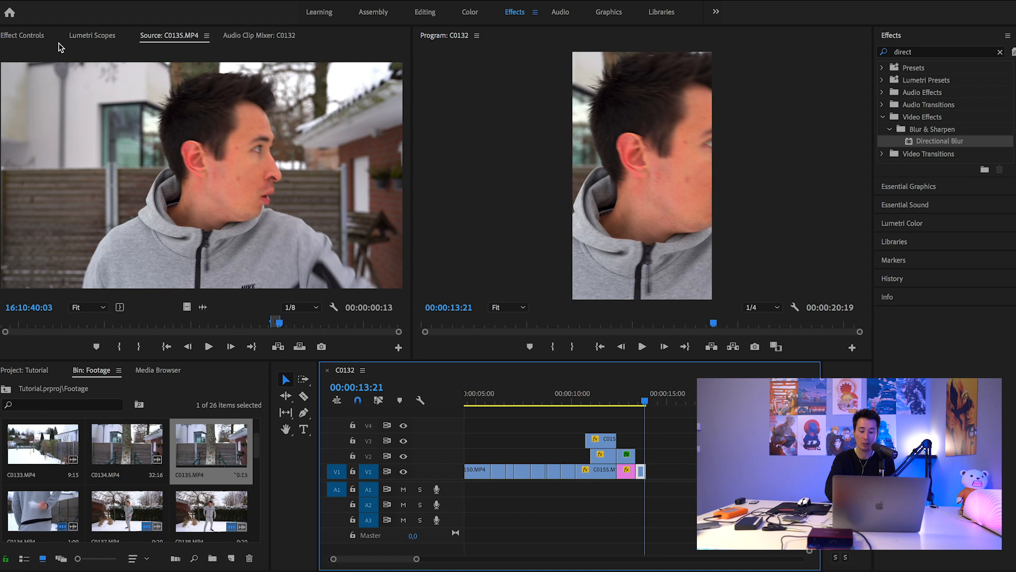
# Reframe the C0135.MP4 clip by setting its Scale to 89 and its horizontal Position to 666.
pyautogui.click(24, 35)
pyautogui.click(128, 110)
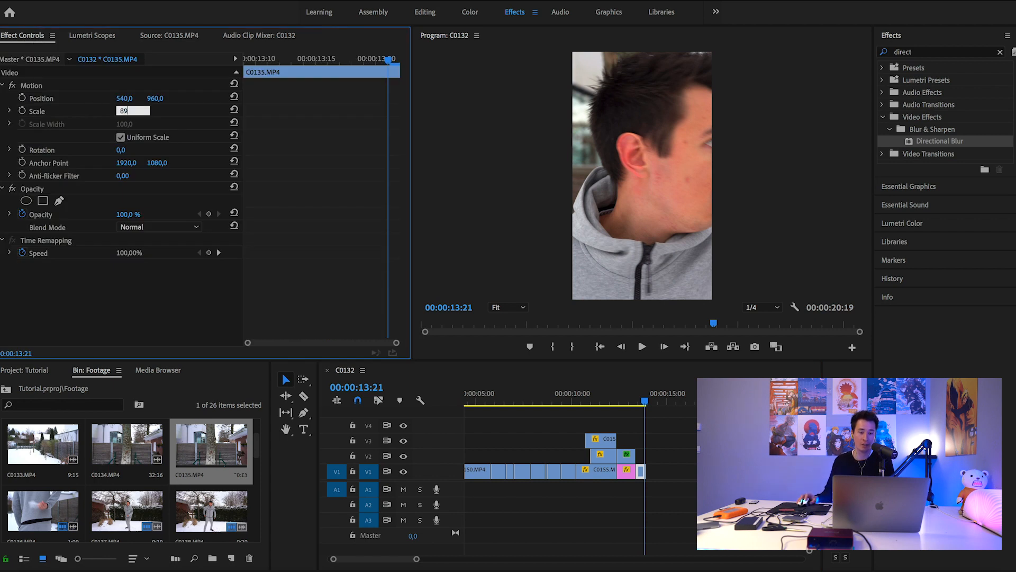
pyautogui.press('Return')
pyautogui.moveTo(364, 59)
pyautogui.mouseDown()
pyautogui.moveTo(292, 59)
pyautogui.moveTo(364, 60)
pyautogui.mouseUp()
pyautogui.click(125, 98)
pyautogui.write('660')
pyautogui.press('Return')
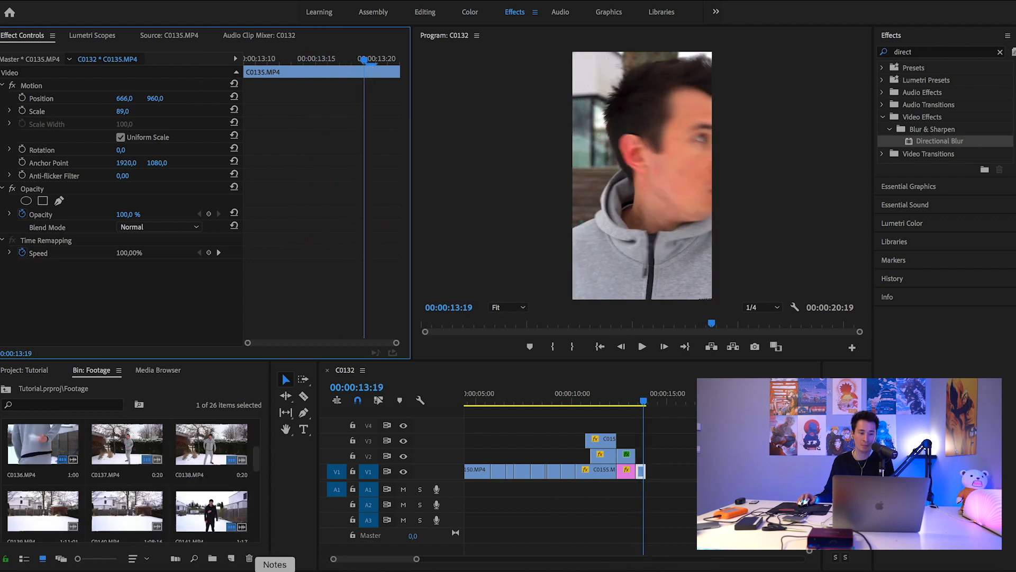
# Tick Reach in the Notes shot list and return to Premiere Pro.
pyautogui.click(276, 569)
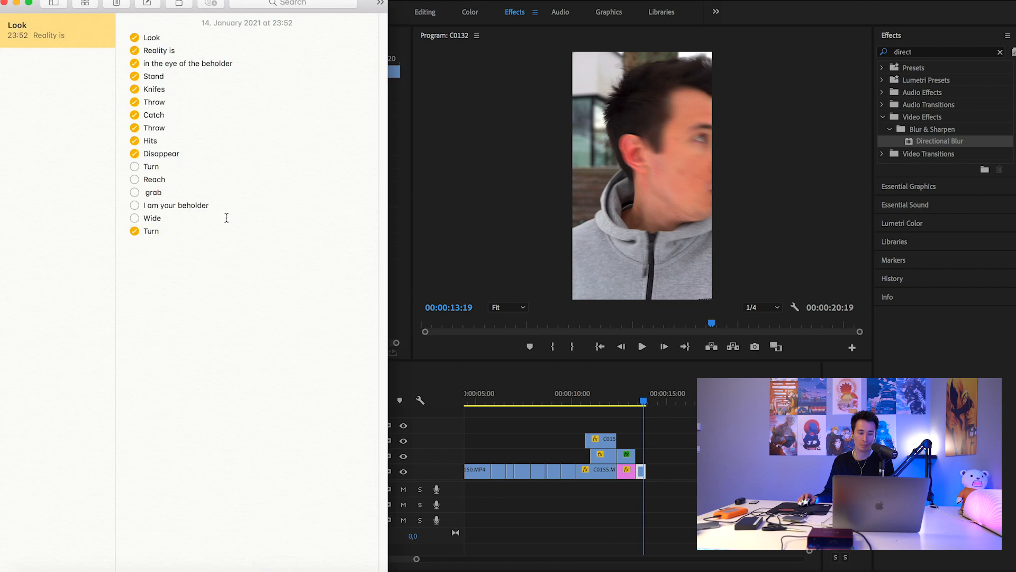
pyautogui.click(135, 179)
pyautogui.click(476, 2)
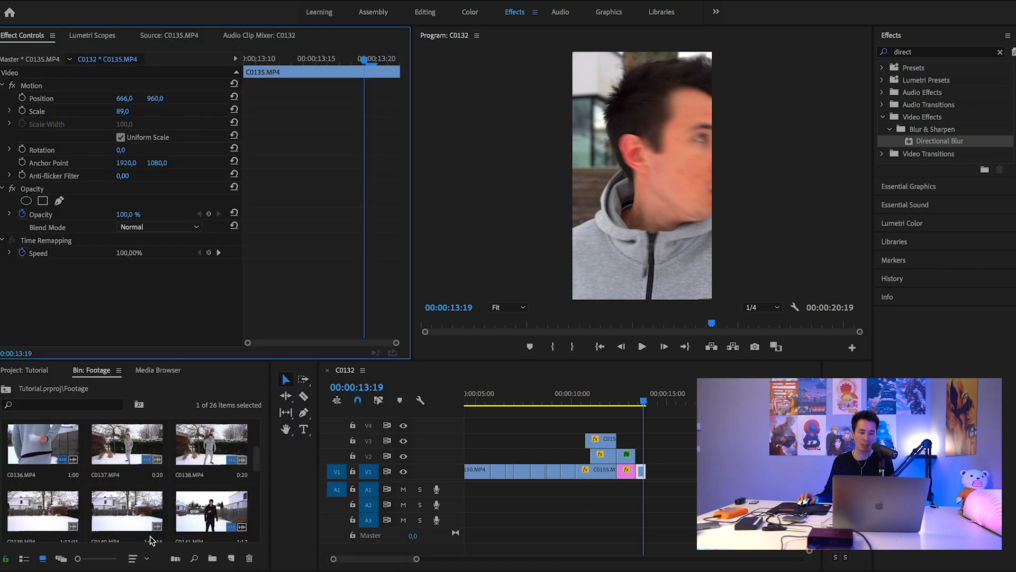
# Check C0145.MP4 and open C0146.MP4 from the Footage bin in the source monitor, scrubbing to the start of the hand reach.
pyautogui.scroll(-2, 141, 497)
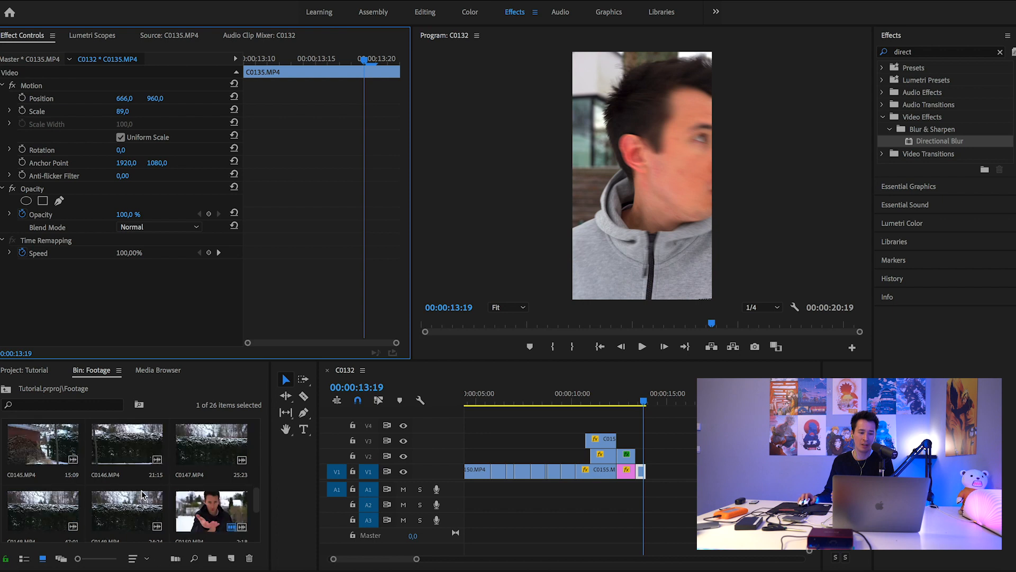
pyautogui.doubleClick(51, 466)
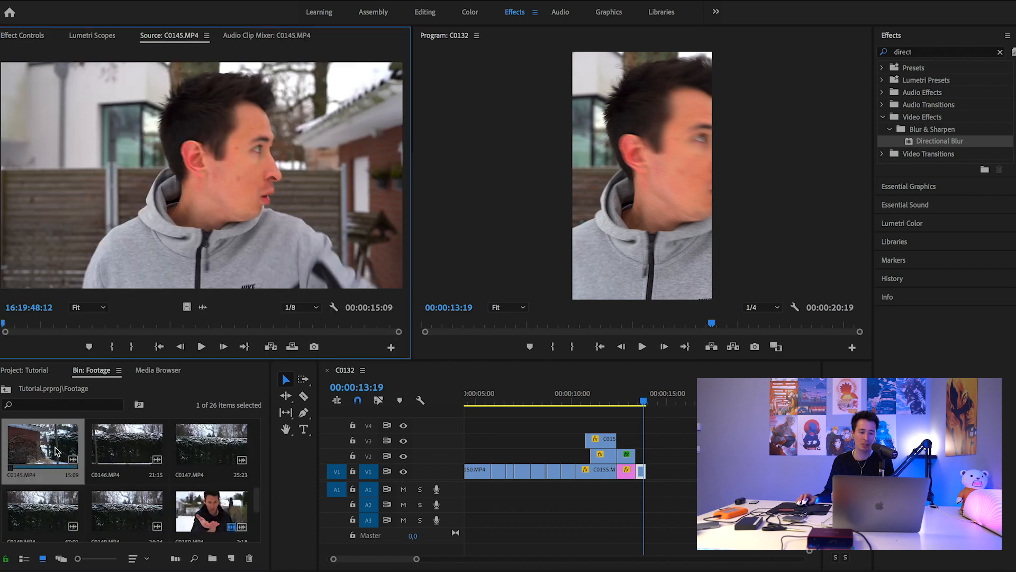
pyautogui.scroll(2, 50, 465)
pyautogui.click(315, 324)
pyautogui.moveTo(315, 325)
pyautogui.mouseDown()
pyautogui.moveTo(217, 323)
pyautogui.moveTo(312, 325)
pyautogui.mouseUp()
pyautogui.doubleClick(141, 521)
pyautogui.scroll(-2, 197, 478)
# Mark the hand reach in C0146.MP4 as an 11-frame range with its Out point at 16:20:21:00 and place it on V1 after the last clip.
pyautogui.press('i')
pyautogui.press('Right')
pyautogui.press('Right')
pyautogui.press('Right')
pyautogui.press('Right')
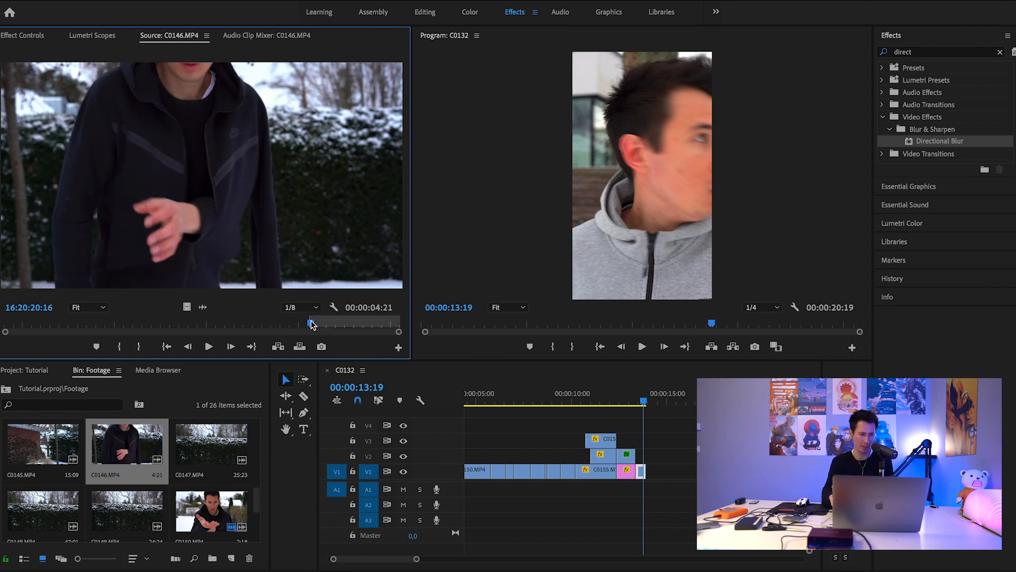
pyautogui.press('Right')
pyautogui.press('Right')
pyautogui.press('Right')
pyautogui.press('Right')
pyautogui.press('Right')
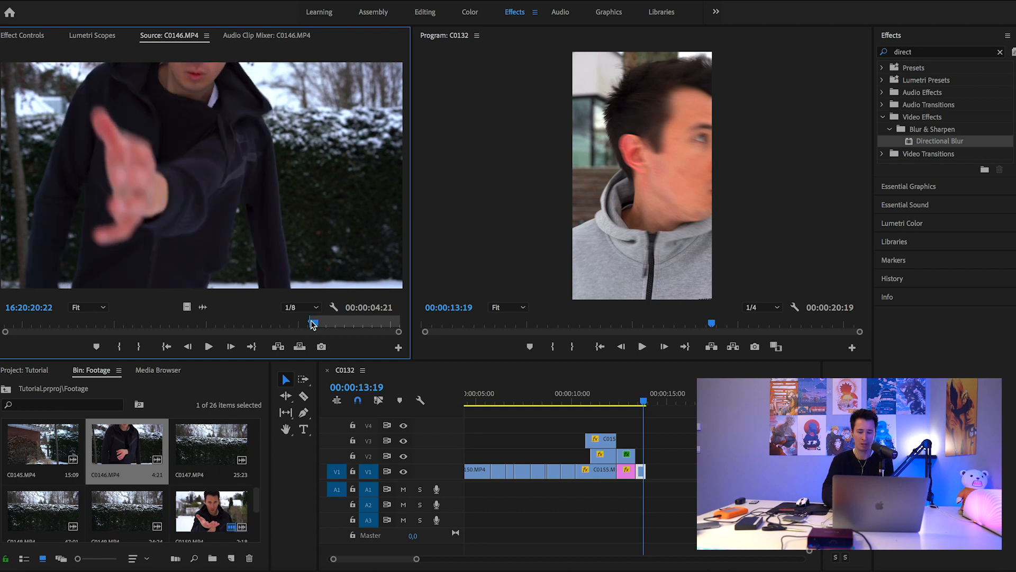
pyautogui.press('Right')
pyautogui.press('o')
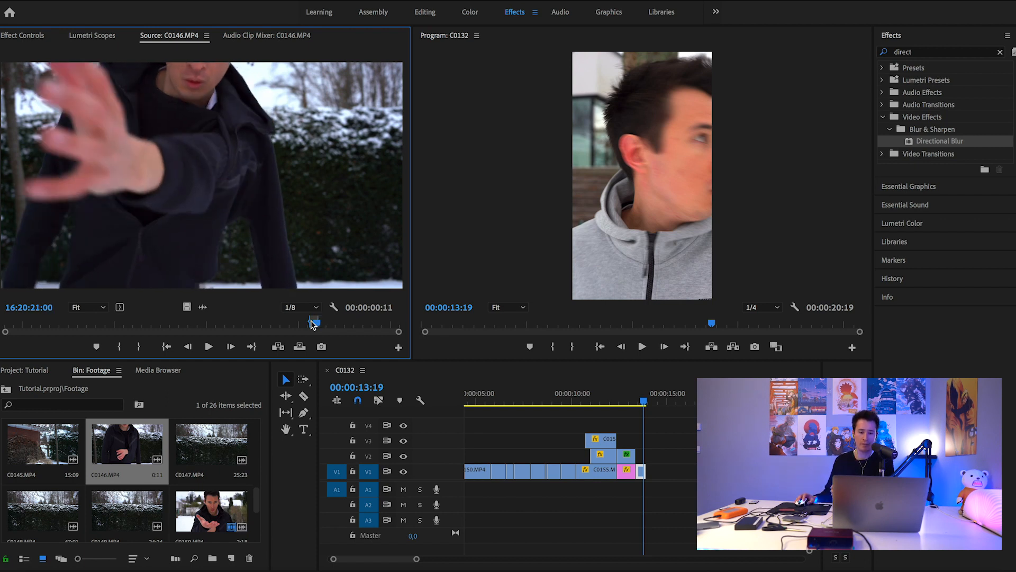
pyautogui.moveTo(186, 307); pyautogui.dragTo(654, 476)
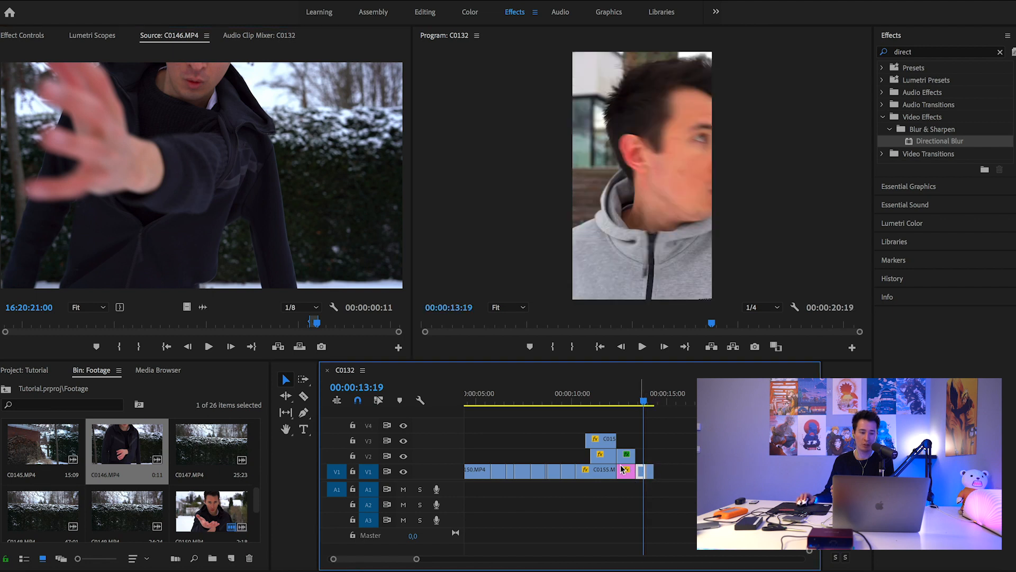
# Reopen C0135.MP4 from the Footage bin in the source monitor and set its In point at 16:10:40:04.
pyautogui.scroll(4, 170, 486)
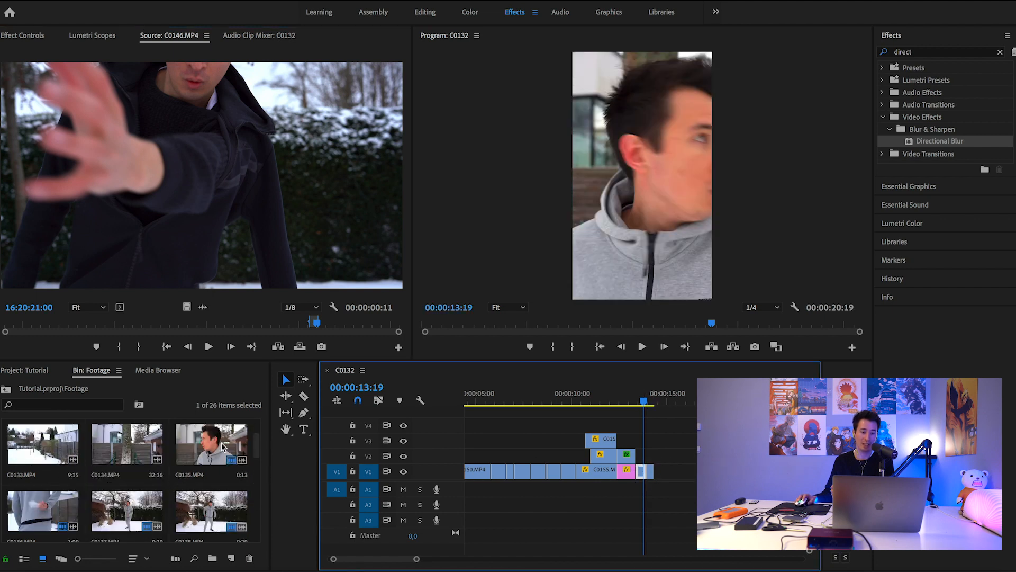
pyautogui.doubleClick(222, 446)
pyautogui.moveTo(277, 322); pyautogui.dragTo(281, 327)
pyautogui.press('i')
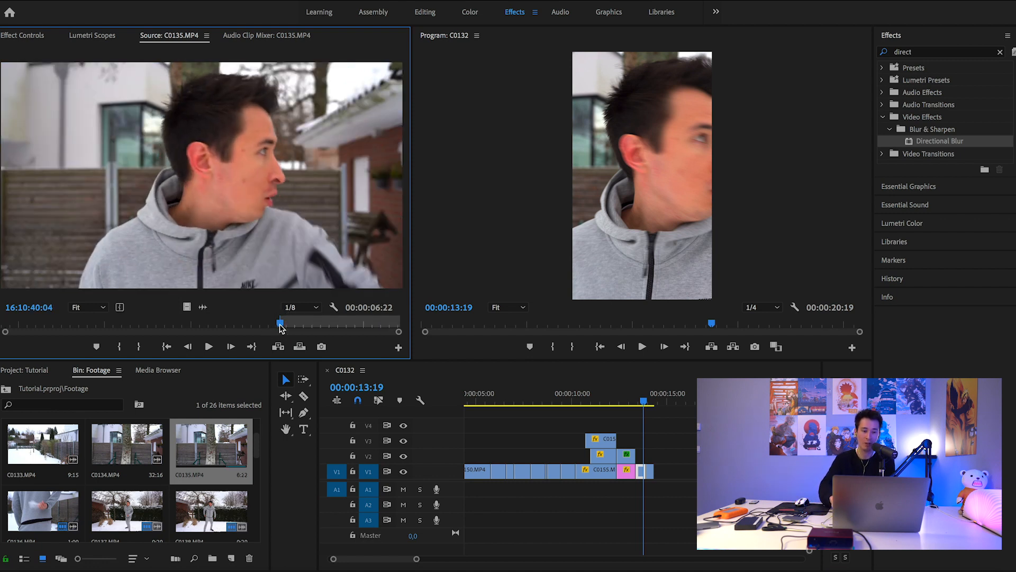
# Set the Out point of C0135.MP4 for a 14-frame range and place it on V1 directly after the reach clip.
pyautogui.press('Right')
pyautogui.press('Right')
pyautogui.press('Right')
pyautogui.press('Right')
pyautogui.press('Right')
pyautogui.press('Right')
pyautogui.press('Right')
pyautogui.press('Right')
pyautogui.press('Right')
pyautogui.press('Right')
pyautogui.press('Right')
pyautogui.press('Right')
pyautogui.press('Right')
pyautogui.press('o')
pyautogui.moveTo(188, 307); pyautogui.dragTo(654, 470)
# Reframe the new C0135.MP4 clip by setting its Scale to 89 and its horizontal Position to 430.
pyautogui.click(18, 36)
pyautogui.click(137, 111)
pyautogui.write('89')
pyautogui.press('Return')
pyautogui.moveTo(644, 401); pyautogui.dragTo(665, 403)
pyautogui.moveTo(124, 98); pyautogui.dragTo(121, 99)
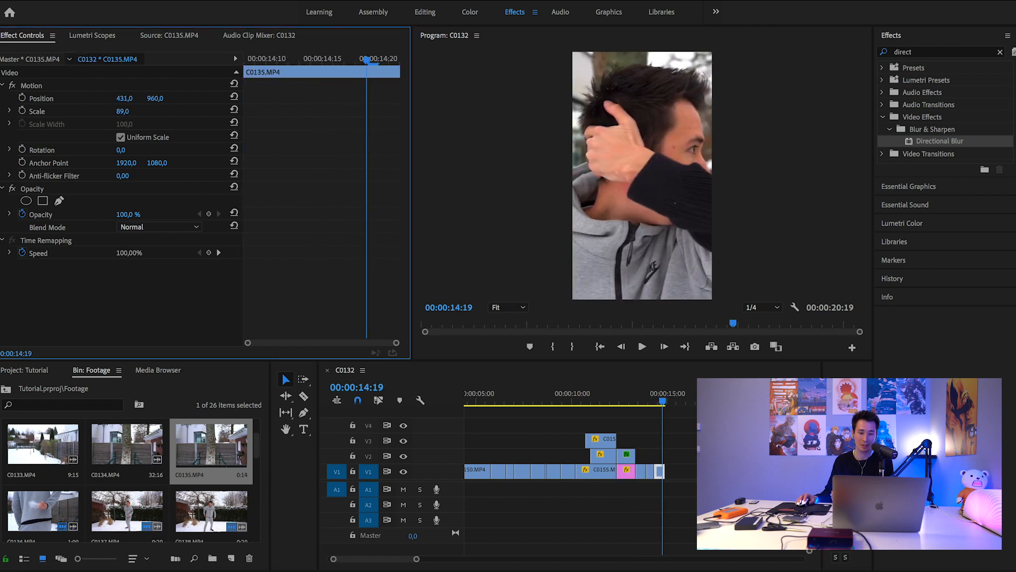
# Play back the turn and reach shots and extend the end of the last C0135.MP4 clip on V1 just past 00:00:15:02.
pyautogui.click(639, 397)
pyautogui.click(642, 346)
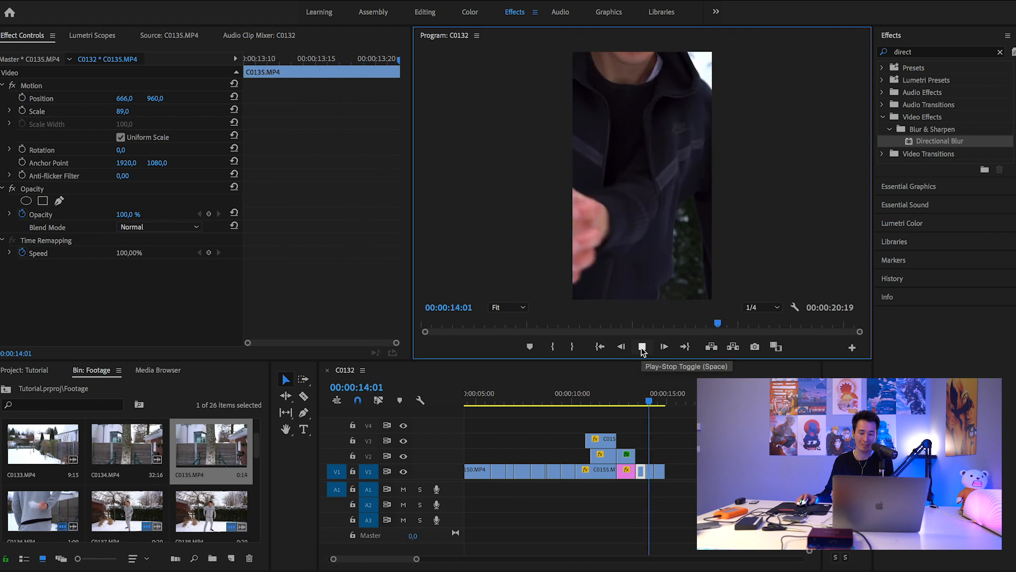
pyautogui.moveTo(669, 469); pyautogui.dragTo(675, 471)
pyautogui.moveTo(646, 395); pyautogui.dragTo(638, 394)
pyautogui.click(642, 346)
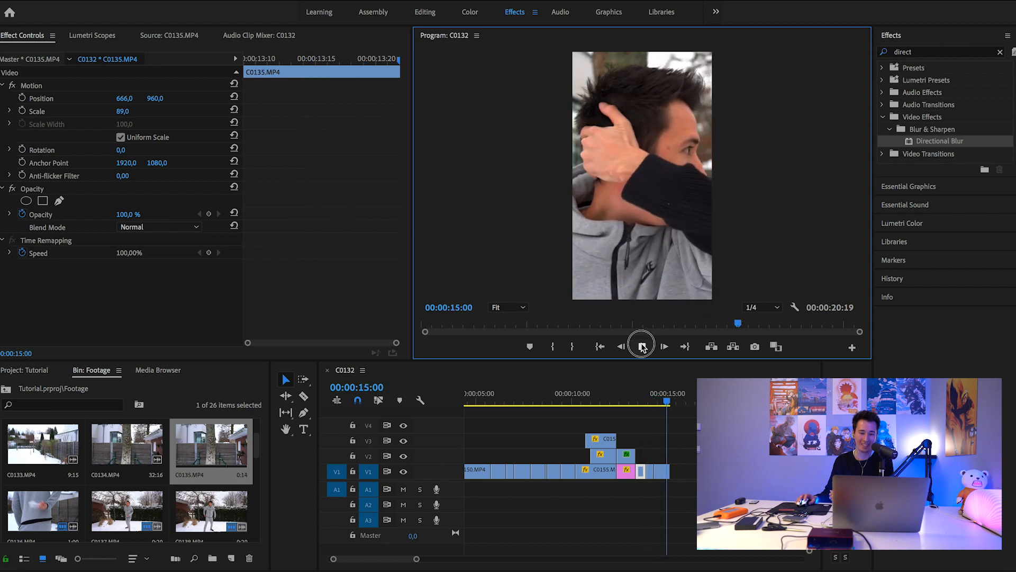
pyautogui.click(670, 471)
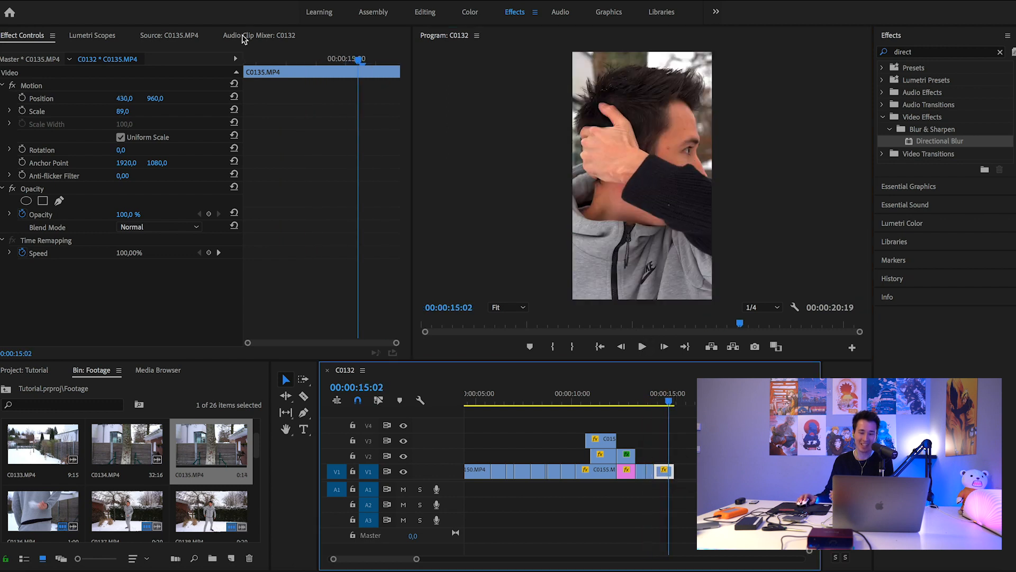
# Shift the last clip, C0135.MP4, to horizontal position 369 and trim its end to about 00:00:15:02.
pyautogui.moveTo(132, 98); pyautogui.dragTo(105, 99)
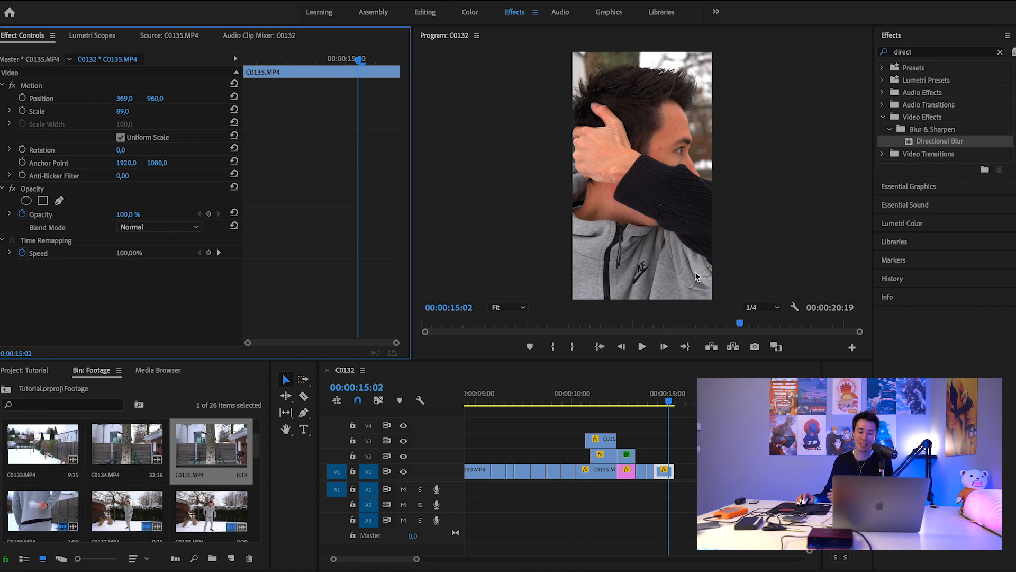
pyautogui.click(670, 401)
pyautogui.moveTo(677, 472); pyautogui.dragTo(673, 473)
pyautogui.click(666, 401)
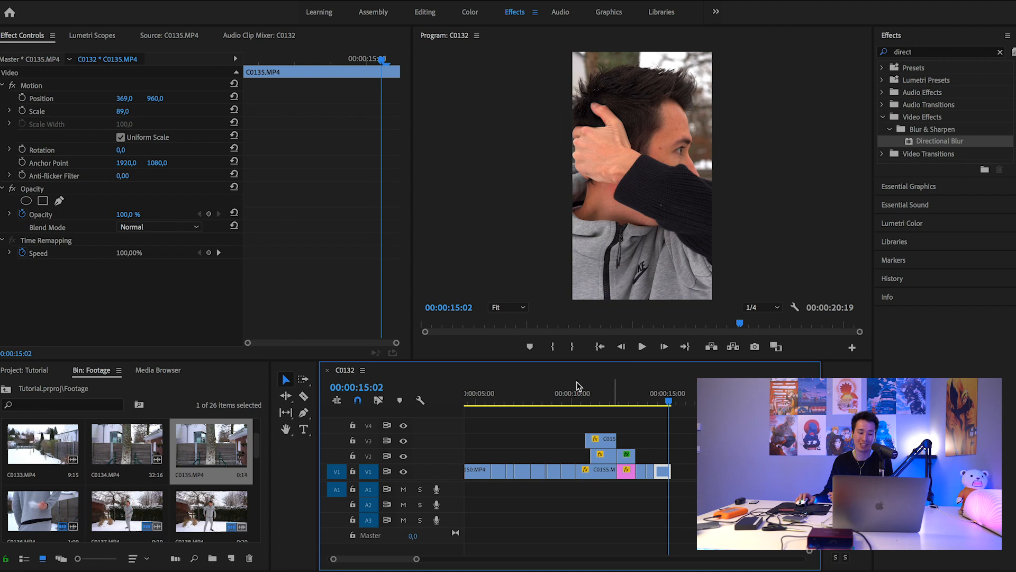
# Tick off "grab" in the Notes shot checklist and return to Premiere Pro.
pyautogui.scroll(1, 144, 496)
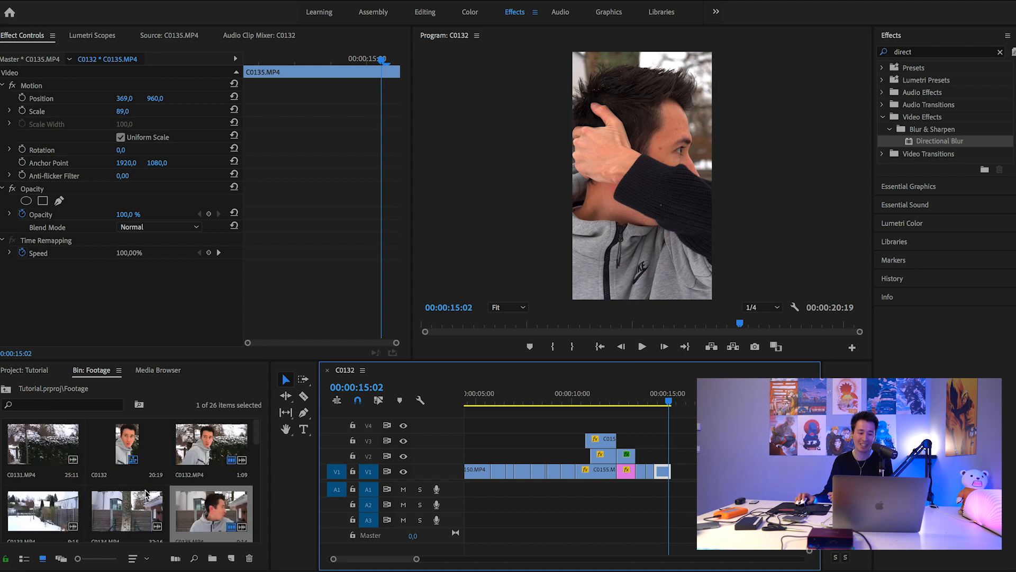
pyautogui.click(275, 570)
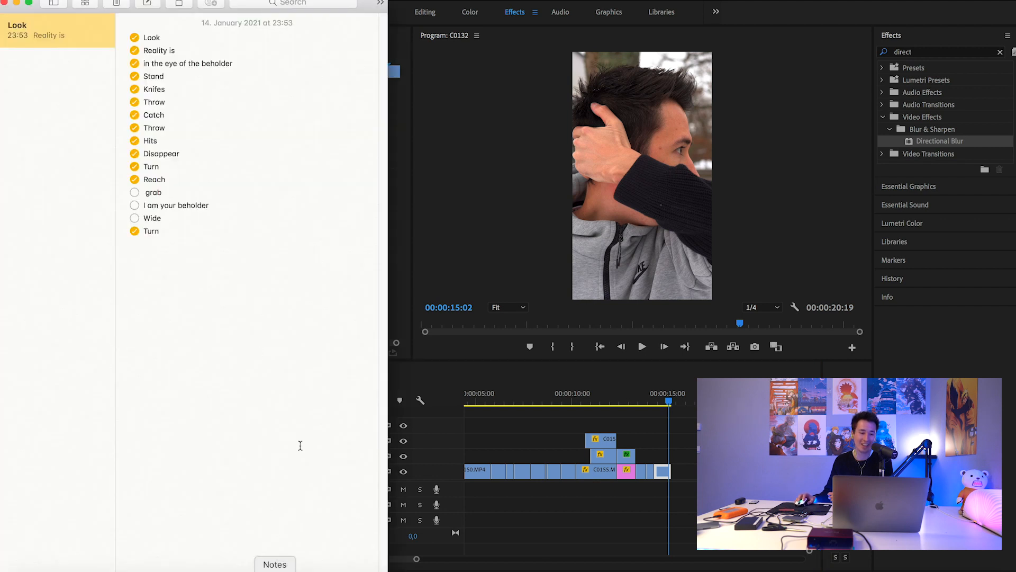
pyautogui.click(135, 192)
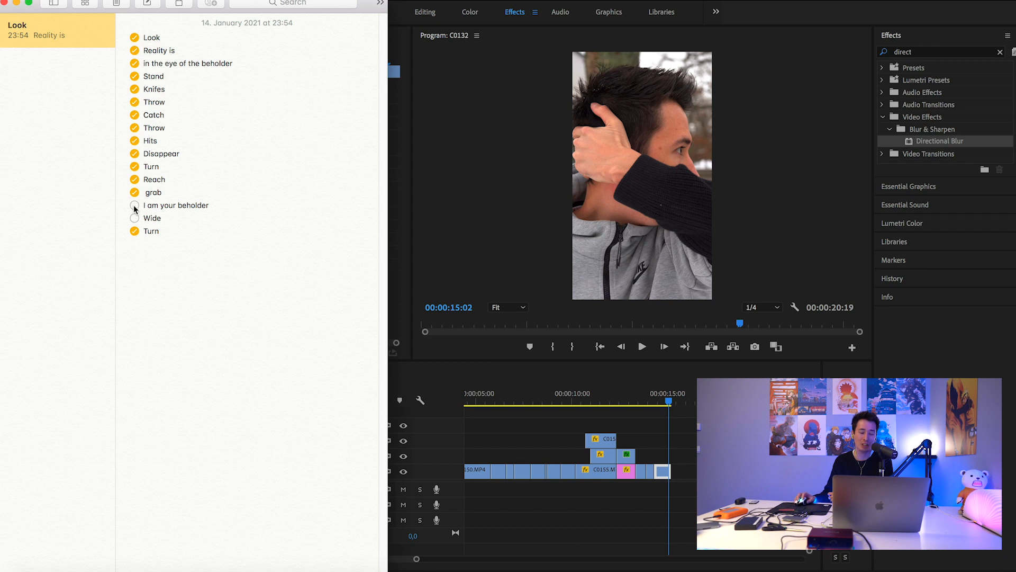
pyautogui.click(488, 3)
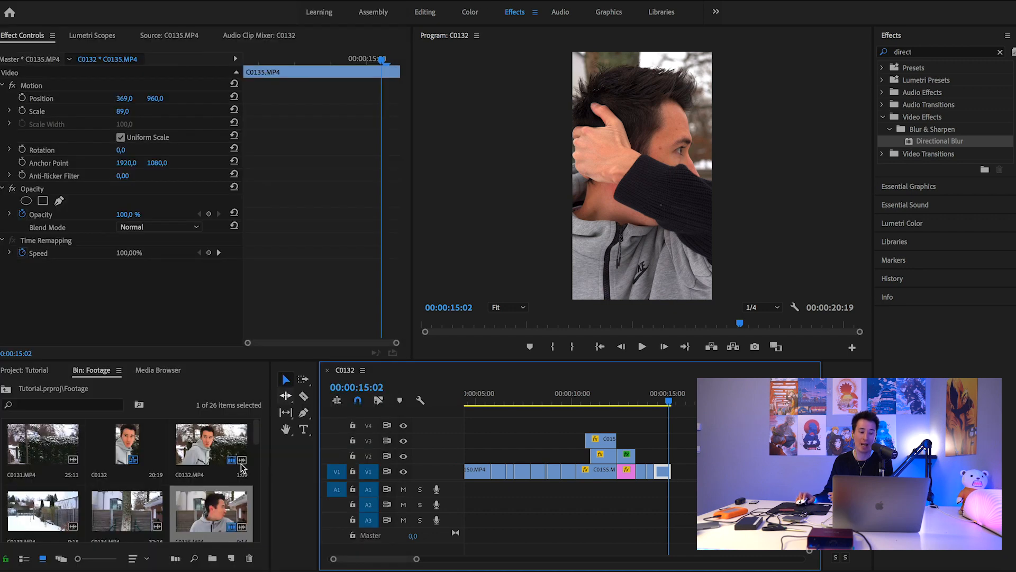
# Load C0149.MP4 from the Footage bin into the source monitor and find the outstretched-hand moment around 16:21:52:06.
pyautogui.scroll(-6, 183, 465)
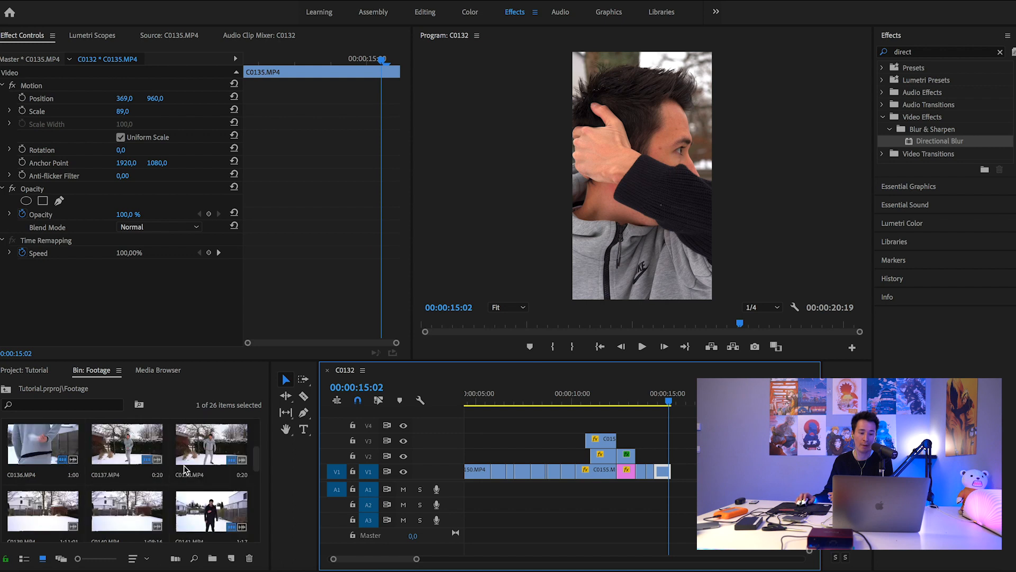
pyautogui.doubleClick(139, 464)
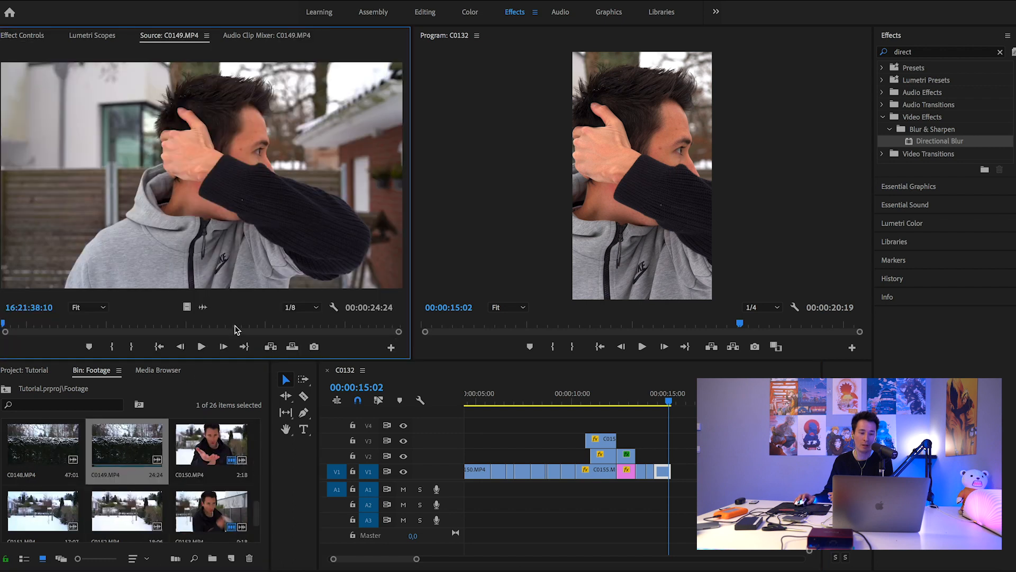
pyautogui.moveTo(270, 323); pyautogui.dragTo(222, 320)
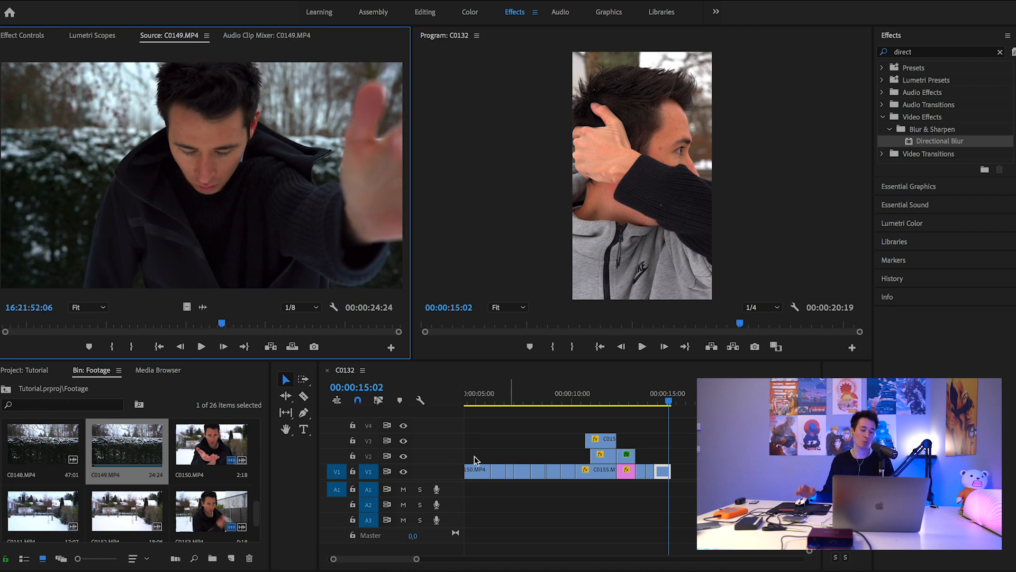
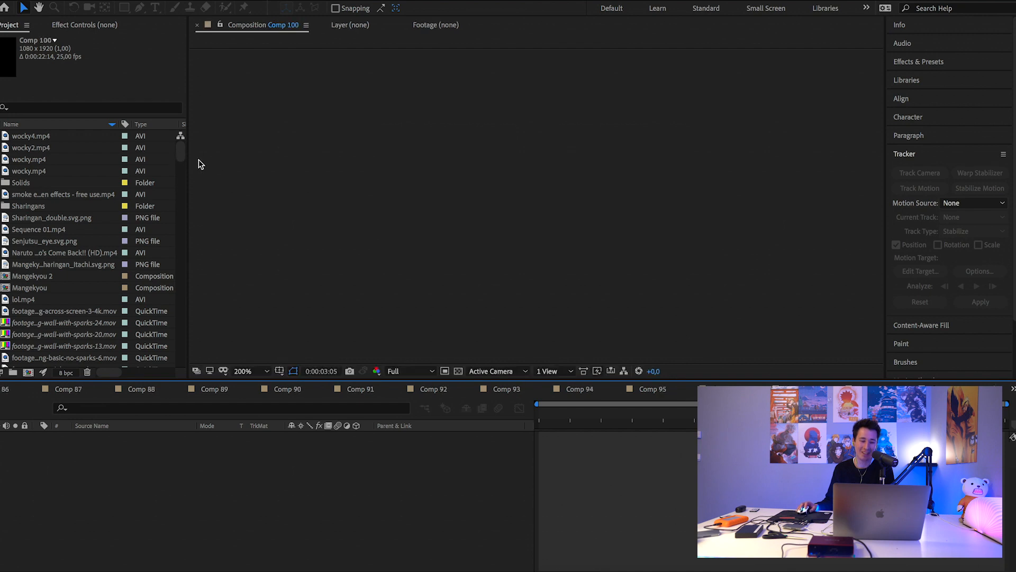
# Duplicate the Comp 100 composition in After Effects and open the copy.
pyautogui.click(180, 150)
pyautogui.moveTo(180, 151)
pyautogui.mouseDown()
pyautogui.moveTo(181, 276)
pyautogui.moveTo(183, 165)
pyautogui.mouseUp()
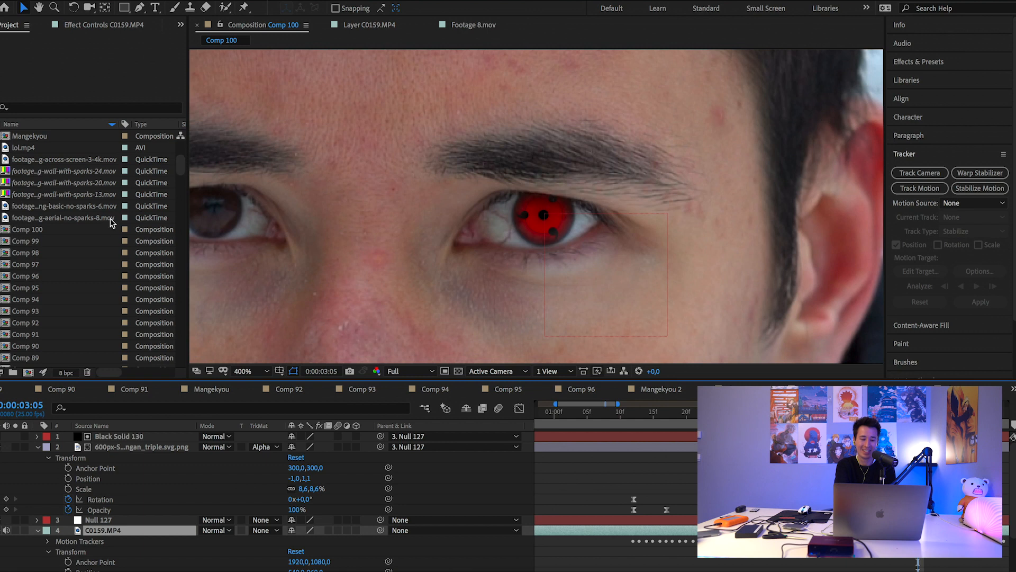
pyautogui.click(98, 229)
pyautogui.press('super+d')
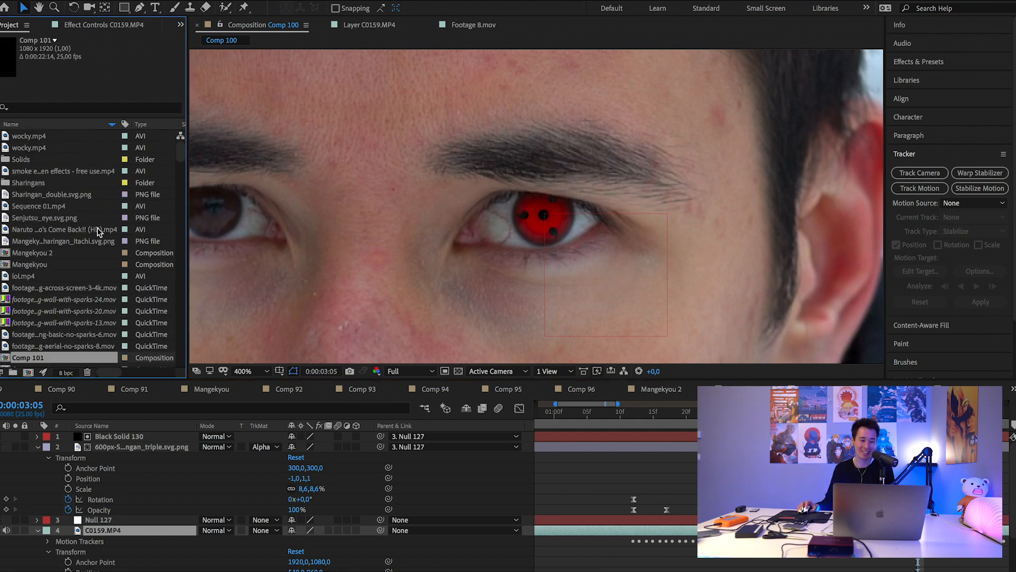
pyautogui.doubleClick(22, 358)
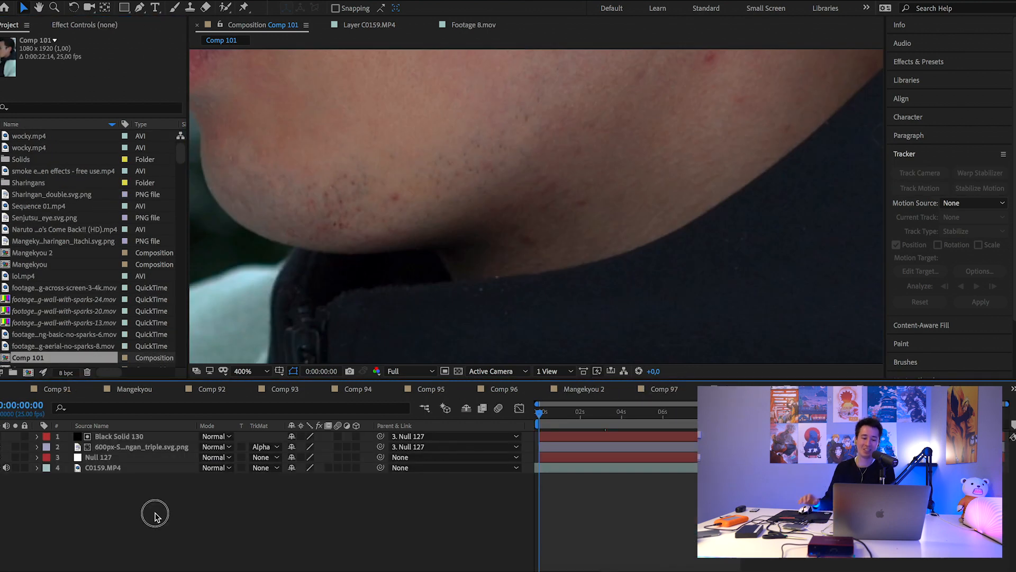
# Delete all layers from the duplicated composition and fit the whole frame in the viewer.
pyautogui.press('super+a')
pyautogui.press('Delete')
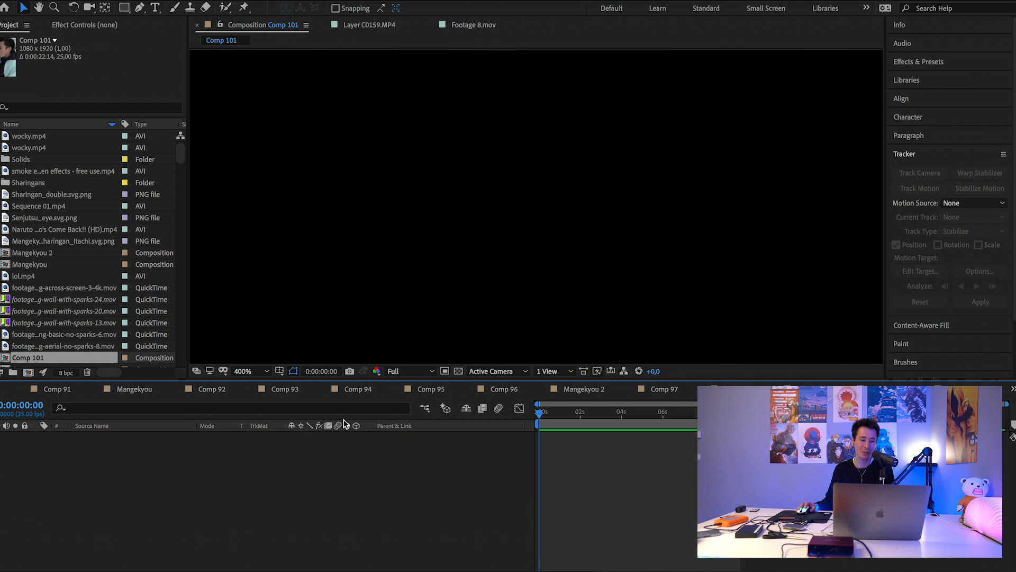
pyautogui.click(252, 372)
pyautogui.click(275, 153)
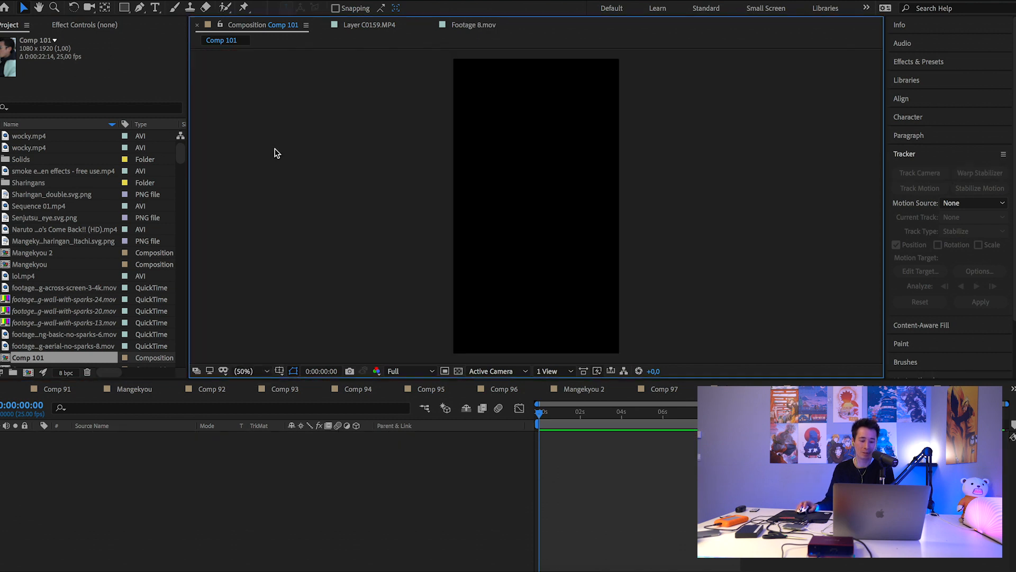
# Switch to Premiere Pro and reveal the C0149.MP4 source file in Finder.
pyautogui.click(497, 569)
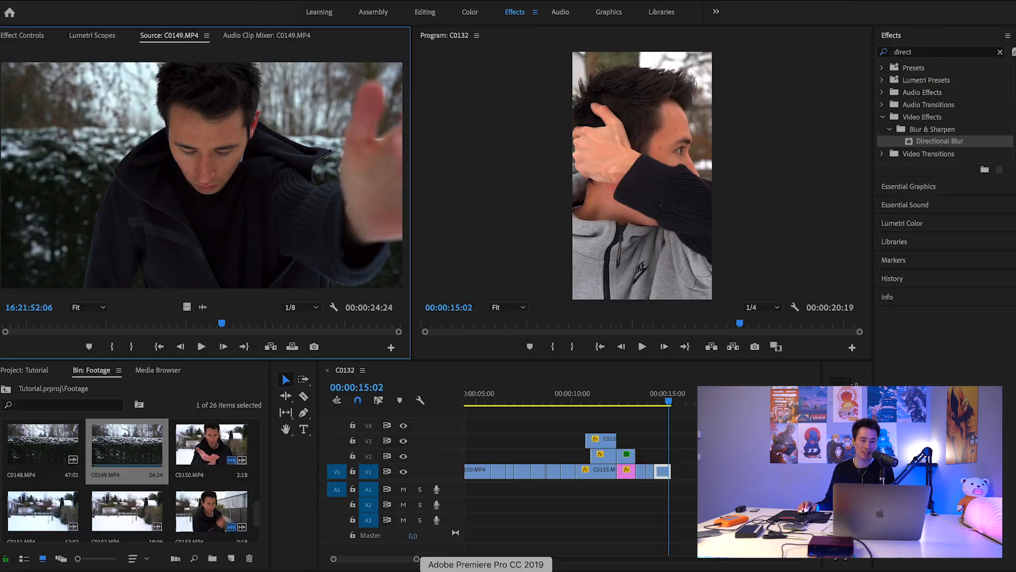
pyautogui.rightClick(127, 446)
pyautogui.click(185, 160)
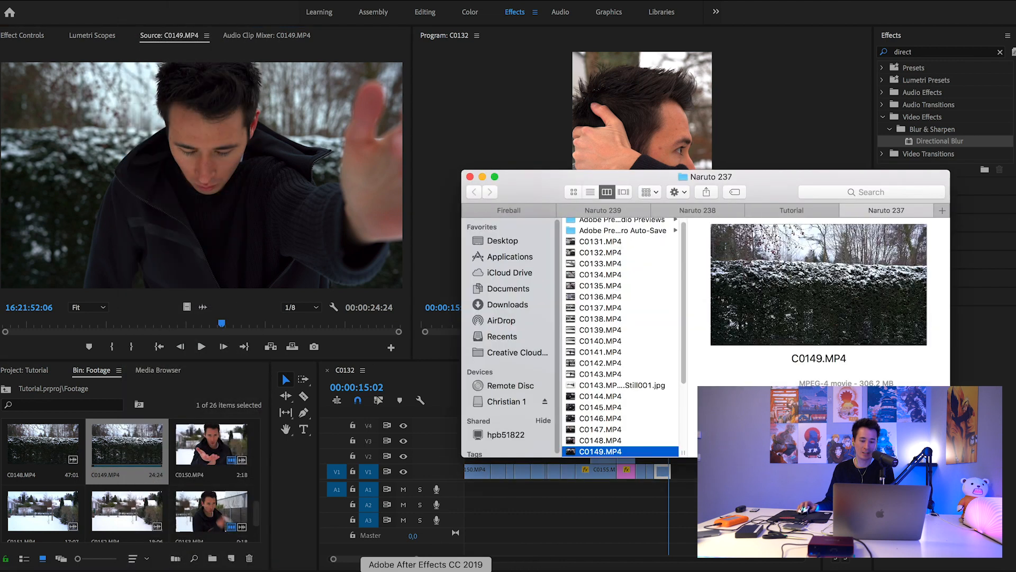
# Switch back to After Effects and add C0149.MP4 from the Finder window to Comp 101 as a layer.
pyautogui.click(426, 570)
pyautogui.click(33, 570)
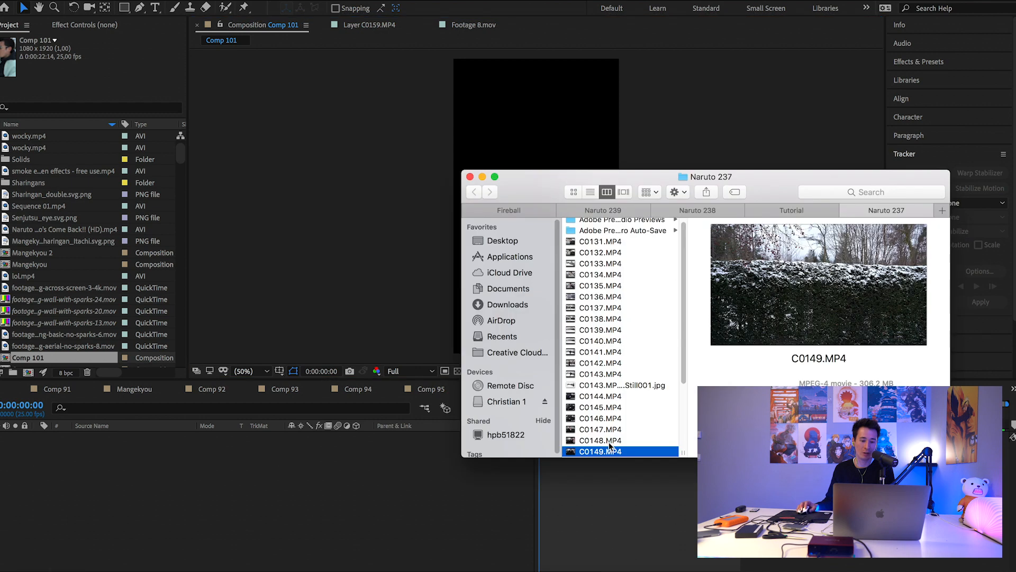
pyautogui.click(269, 470)
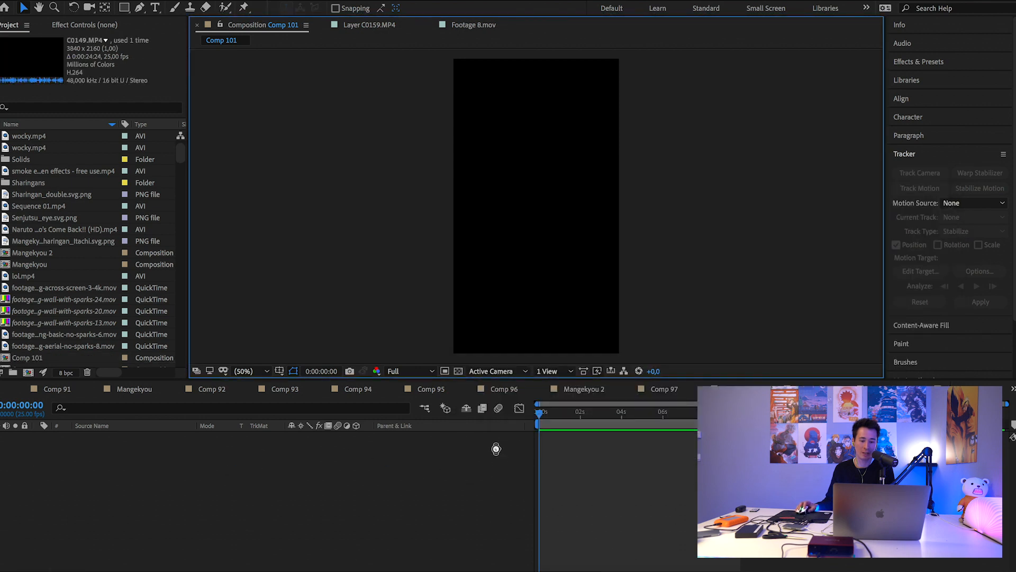
pyautogui.moveTo(629, 458); pyautogui.dragTo(674, 432)
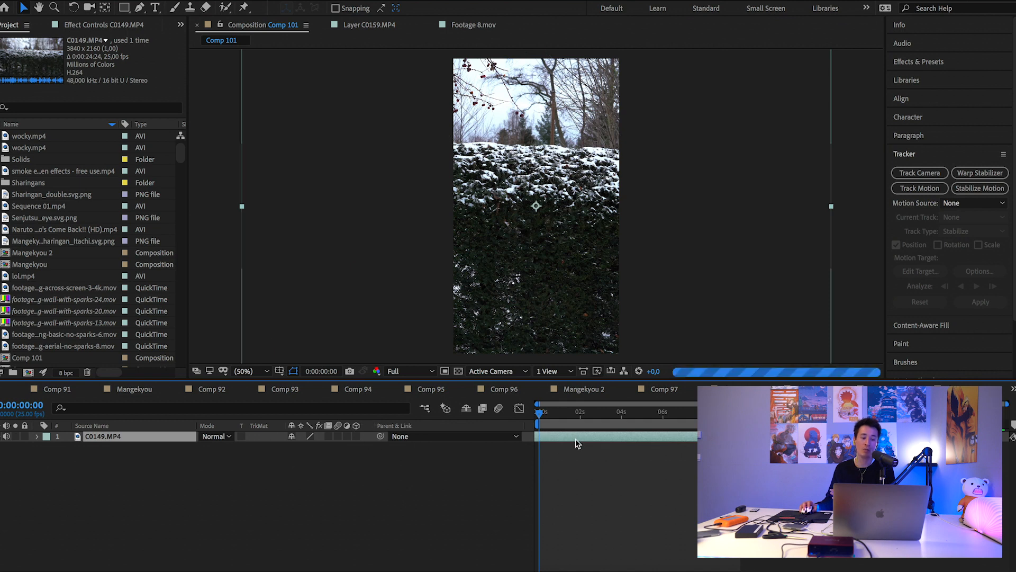
# Set the scale of the C0149.MP4 layer to 89%.
pyautogui.click(37, 436)
pyautogui.click(48, 447)
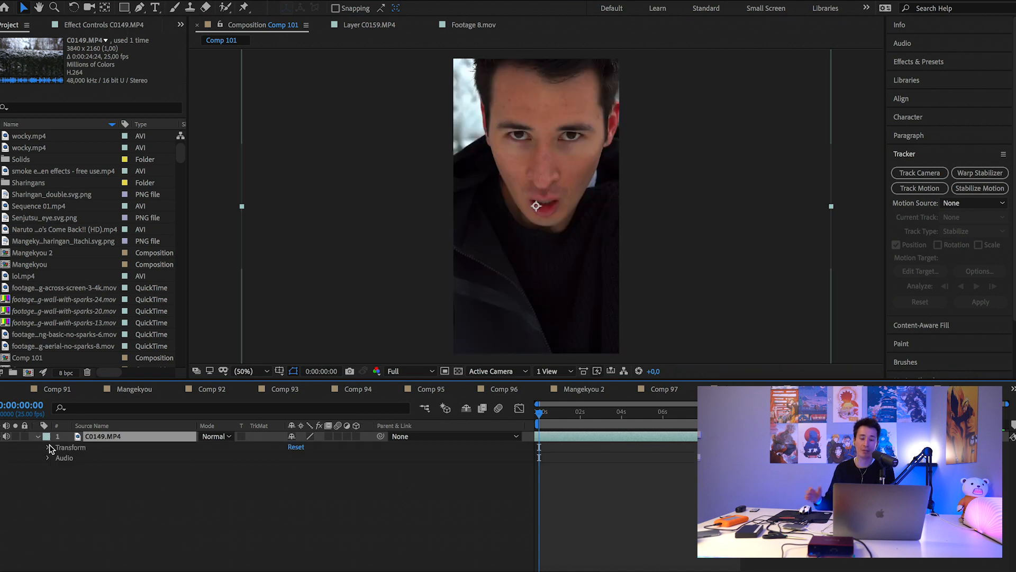
pyautogui.click(305, 478)
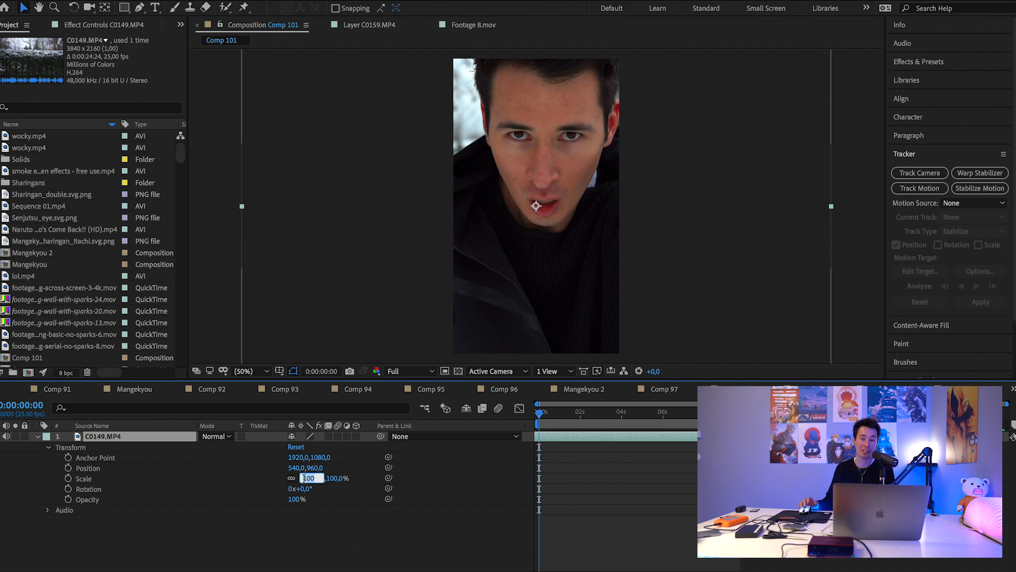
pyautogui.write('89')
pyautogui.press('Return')
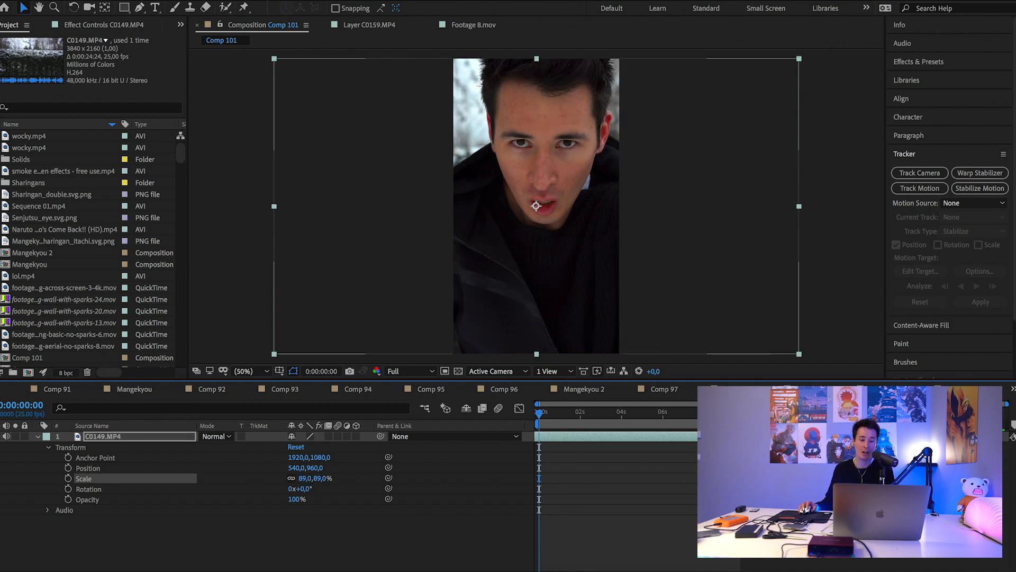
# Move the C0149.MP4 layer to X position 497 and slide it in time so the composition starts with the head lowered.
pyautogui.moveTo(304, 470); pyautogui.dragTo(272, 469)
pyautogui.click(590, 434)
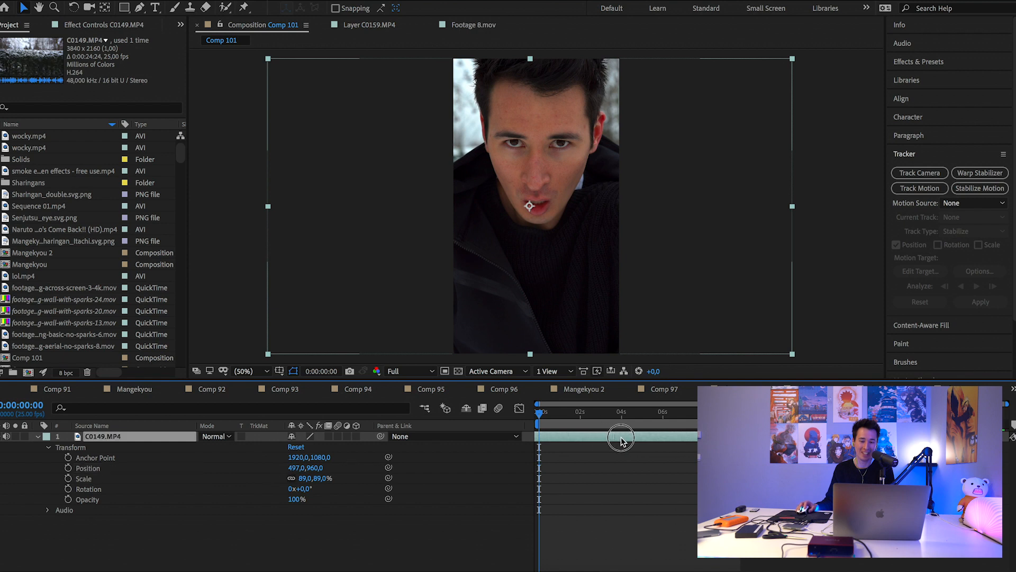
pyautogui.click(585, 435)
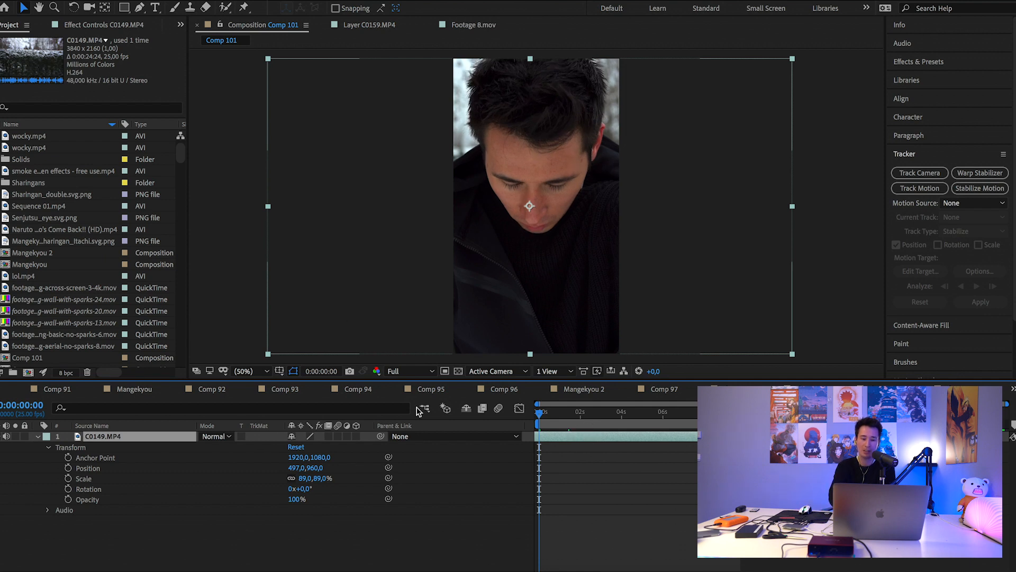
# Hide the layer controls and play the composition up to 0:00:00:23, where the eyes look at the camera.
pyautogui.hotkey('ctrl', 'shift', 'h')
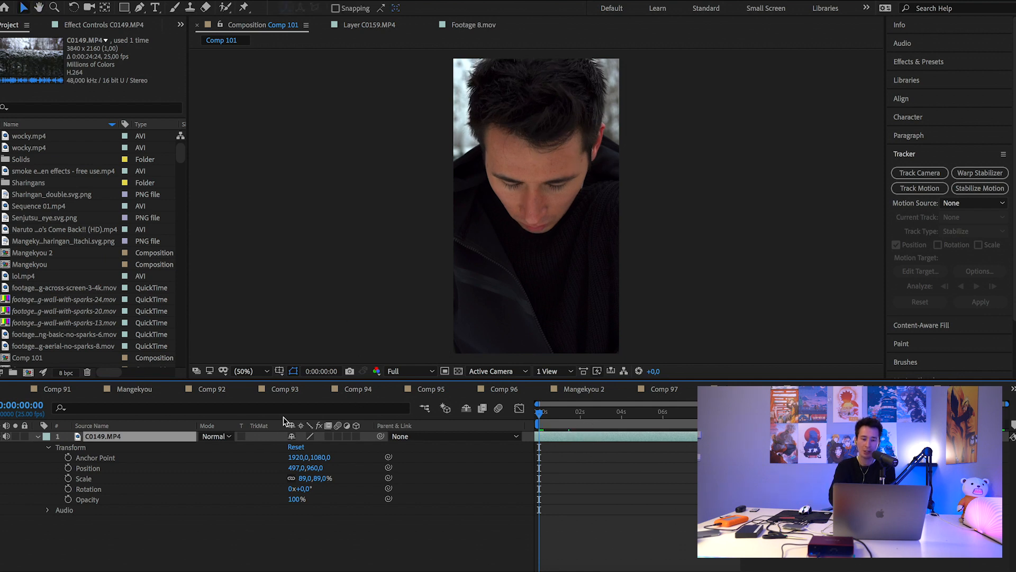
pyautogui.press('space')
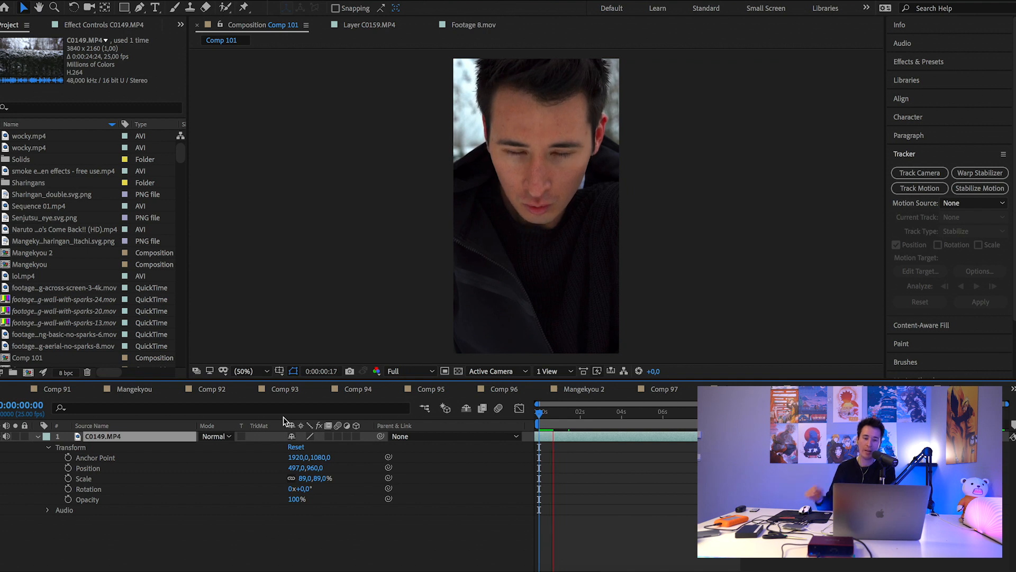
pyautogui.press('space')
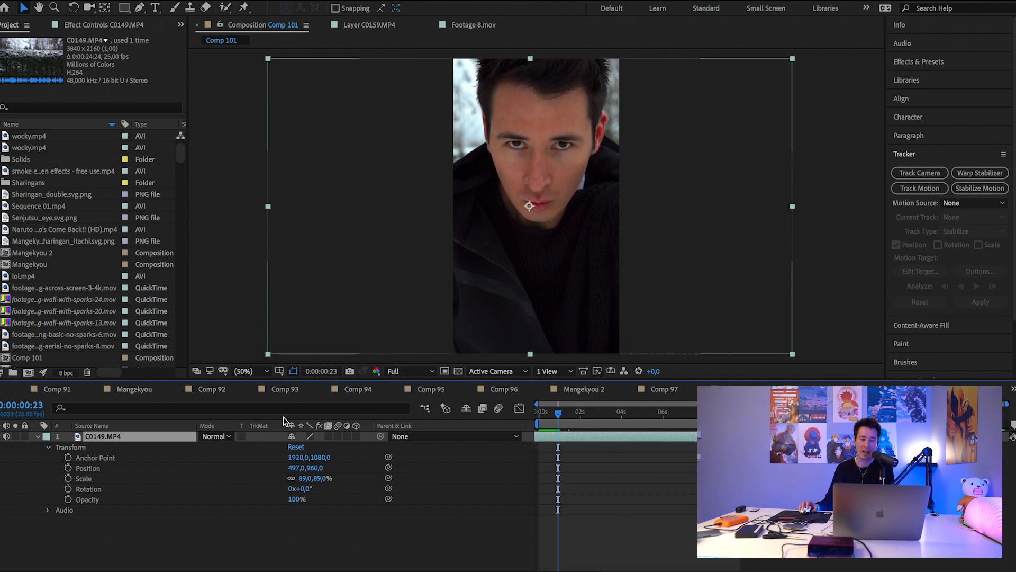
# Start Track Motion on the C0149.MP4 layer and place Track Point 1 over the iris of the picture's right-hand eye.
pyautogui.rightClick(145, 435)
pyautogui.click(115, 438)
pyautogui.press('/')
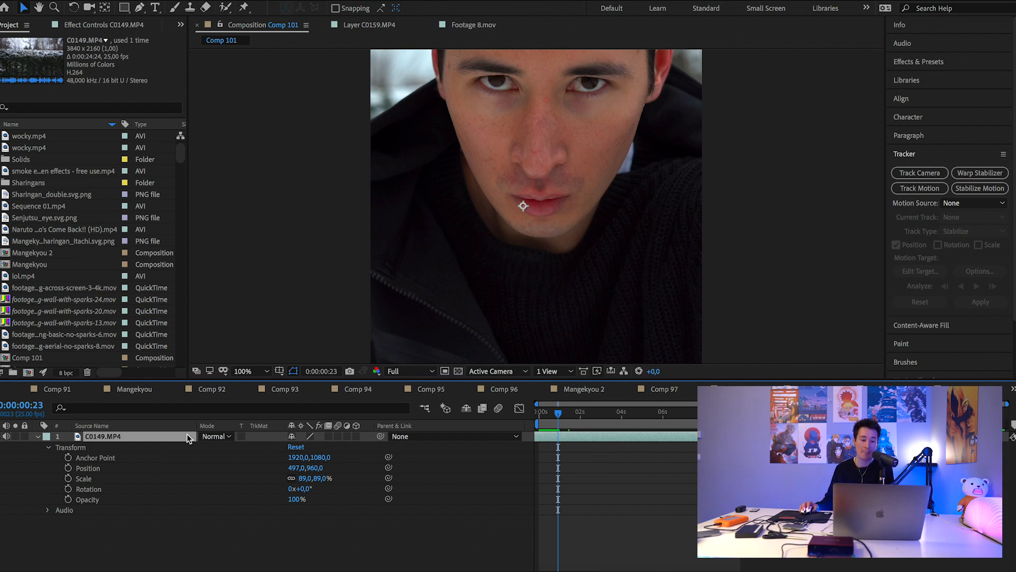
pyautogui.rightClick(158, 437)
pyautogui.moveTo(183, 459)
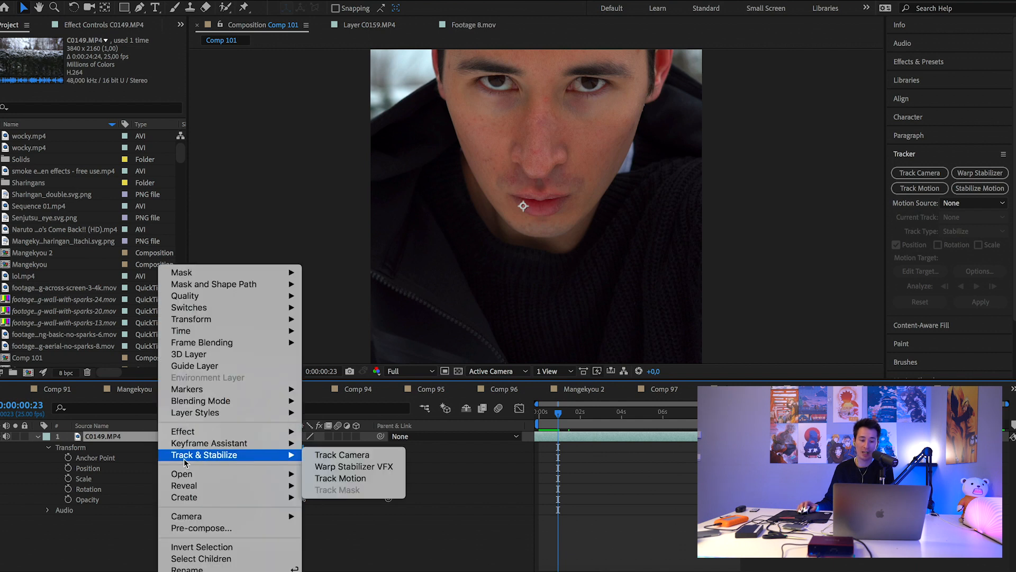
pyautogui.click(360, 481)
pyautogui.moveTo(537, 195); pyautogui.dragTo(694, 153)
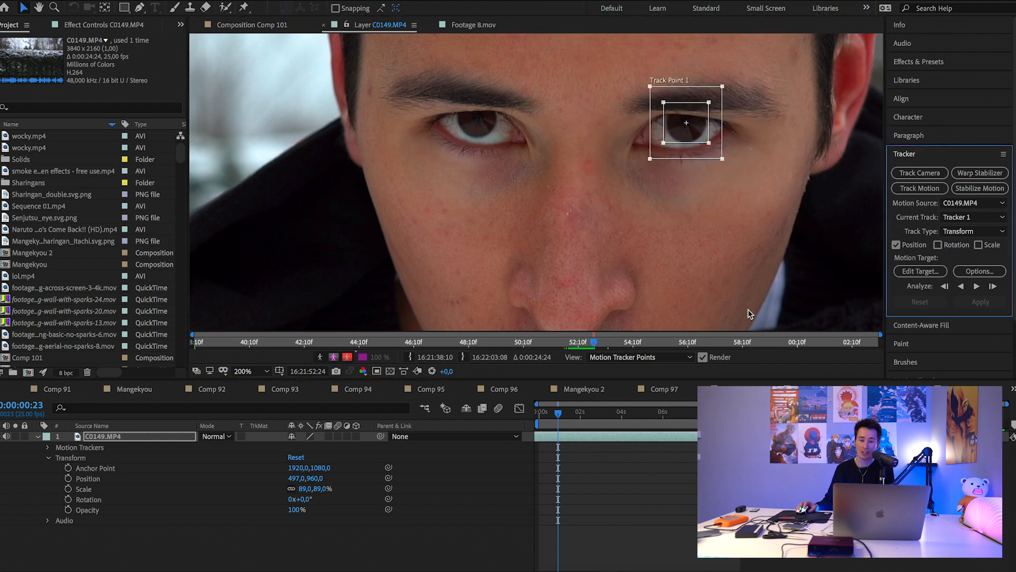
# Analyze the eye's motion forward to about 0:00:05:05 and return the playhead to the track's start at 0:00:00:23.
pyautogui.click(977, 285)
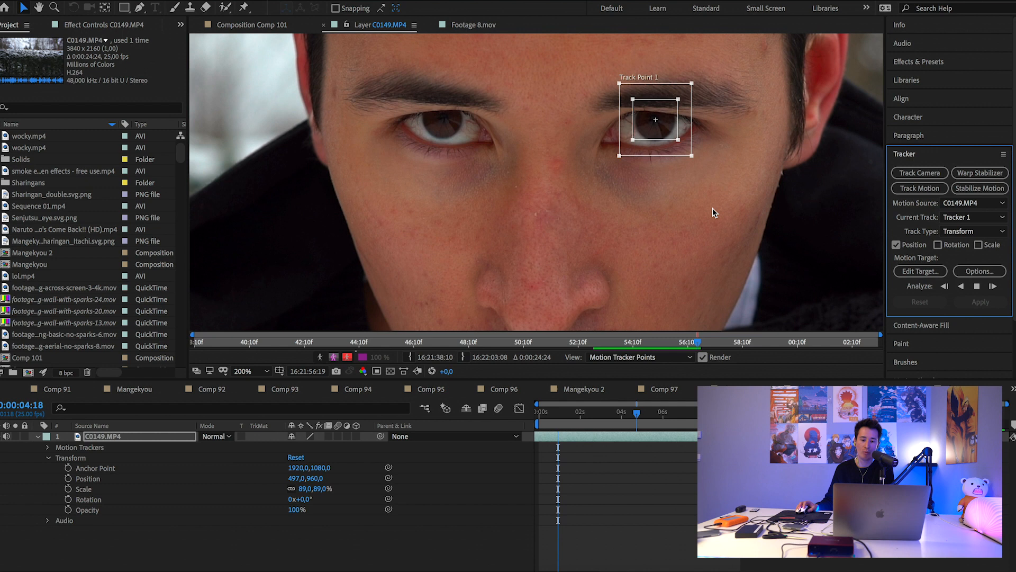
pyautogui.click(977, 286)
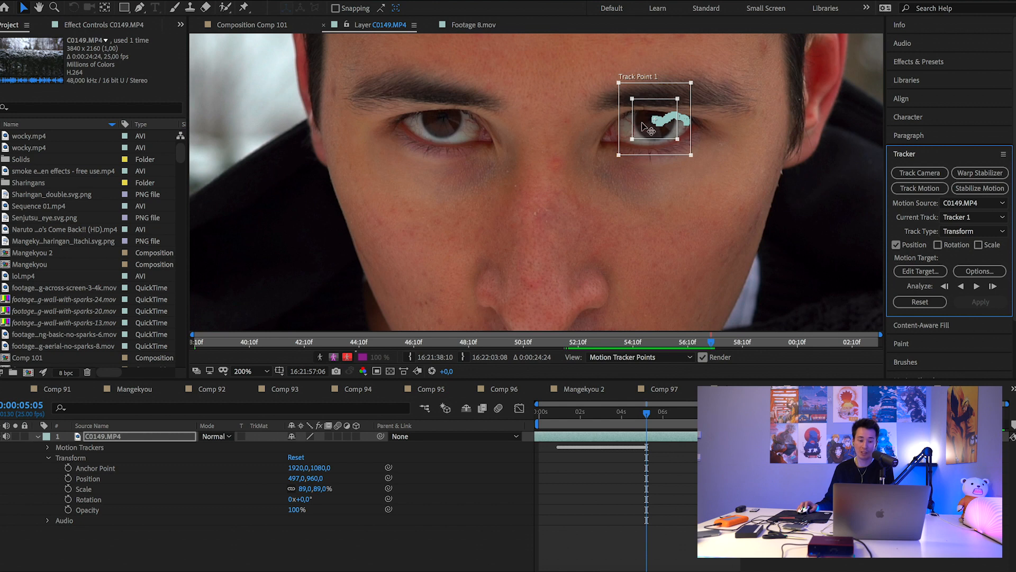
pyautogui.moveTo(566, 413); pyautogui.dragTo(558, 412)
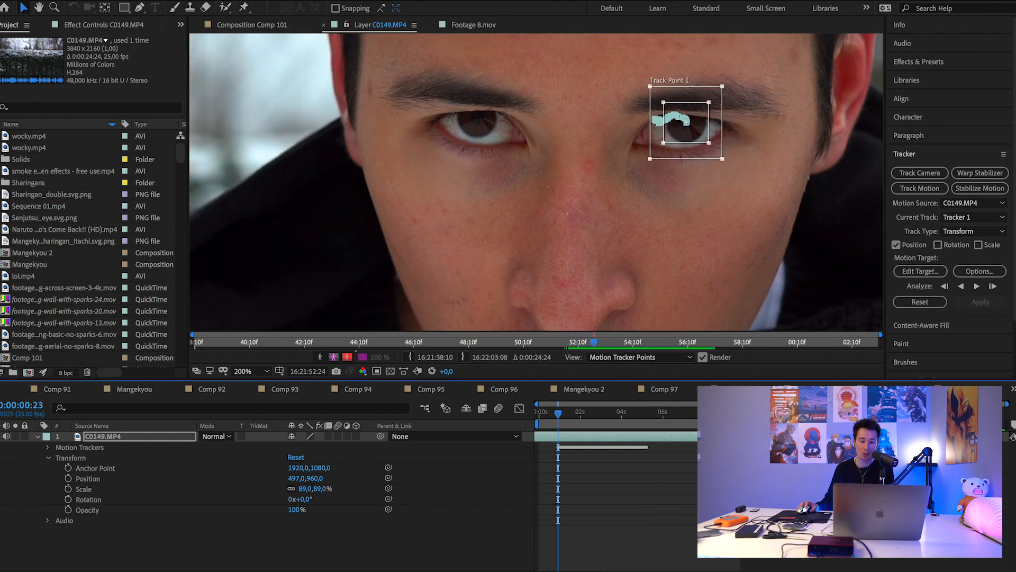
pyautogui.press(';')
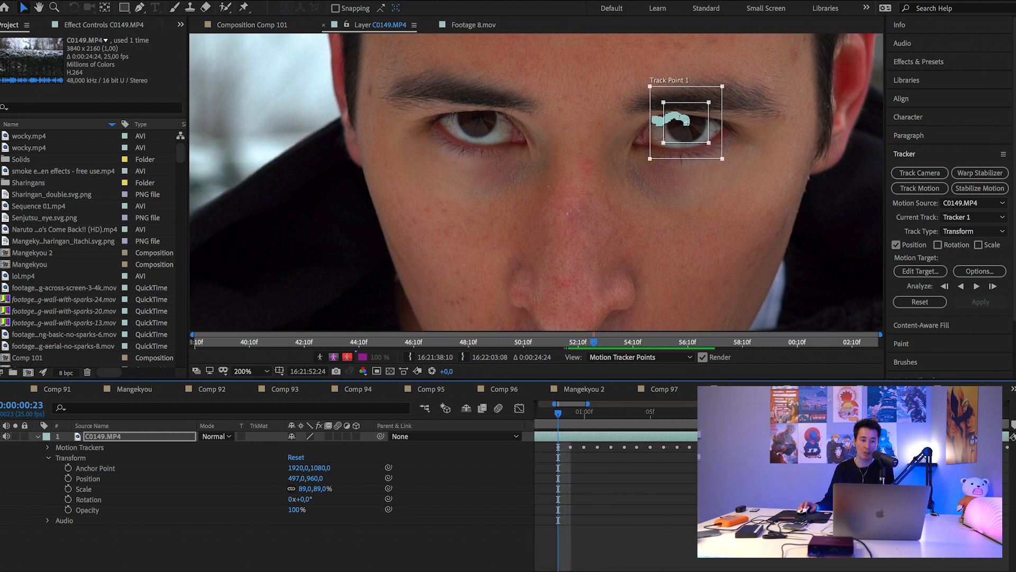
# Add a null object above the C0149.MP4 layer to carry the eye's tracked motion.
pyautogui.click(210, 0)
pyautogui.moveTo(223, 1)
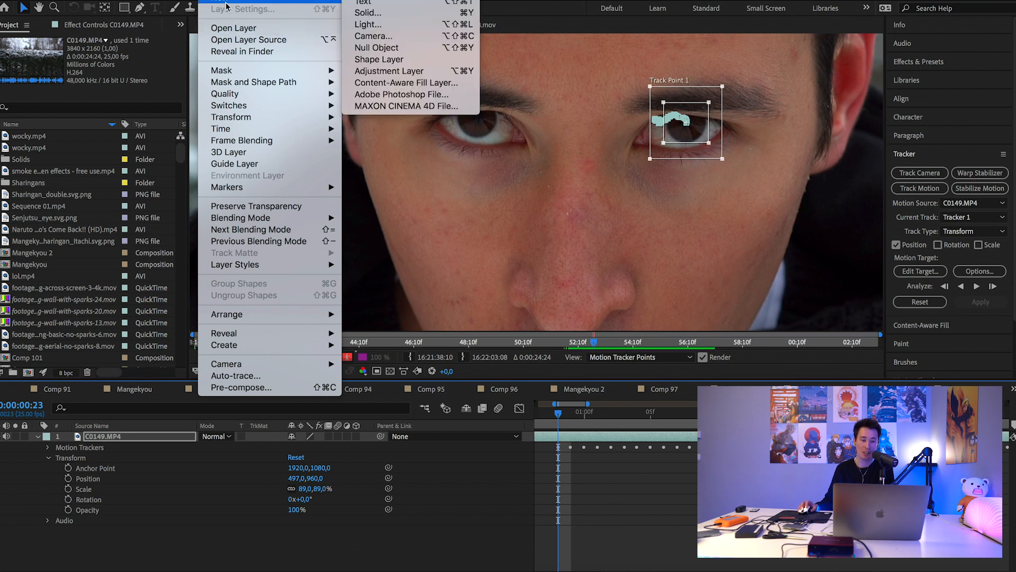
pyautogui.click(376, 48)
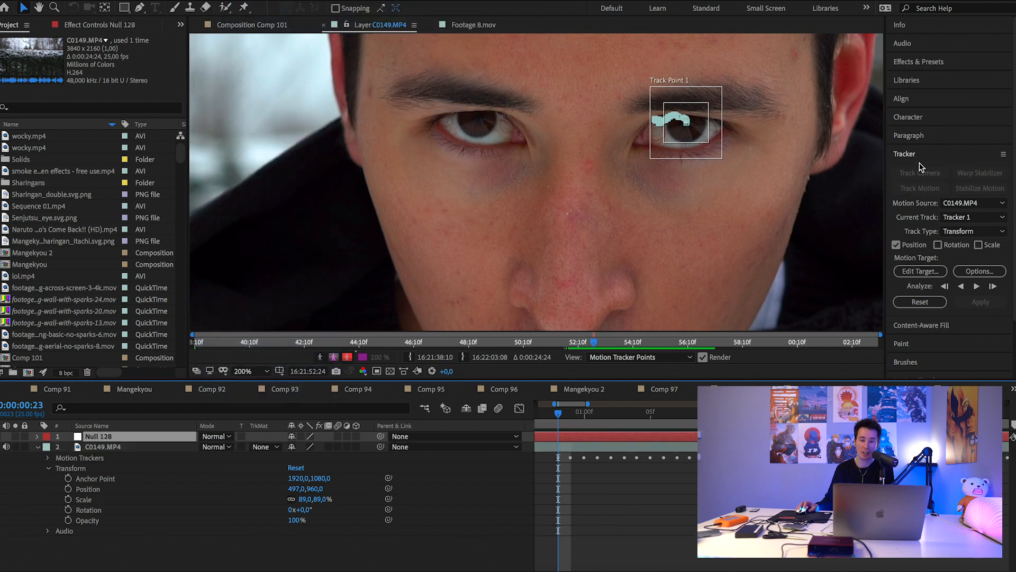
# Set the null as the eye track's motion target and apply the tracked position in X and Y.
pyautogui.click(920, 272)
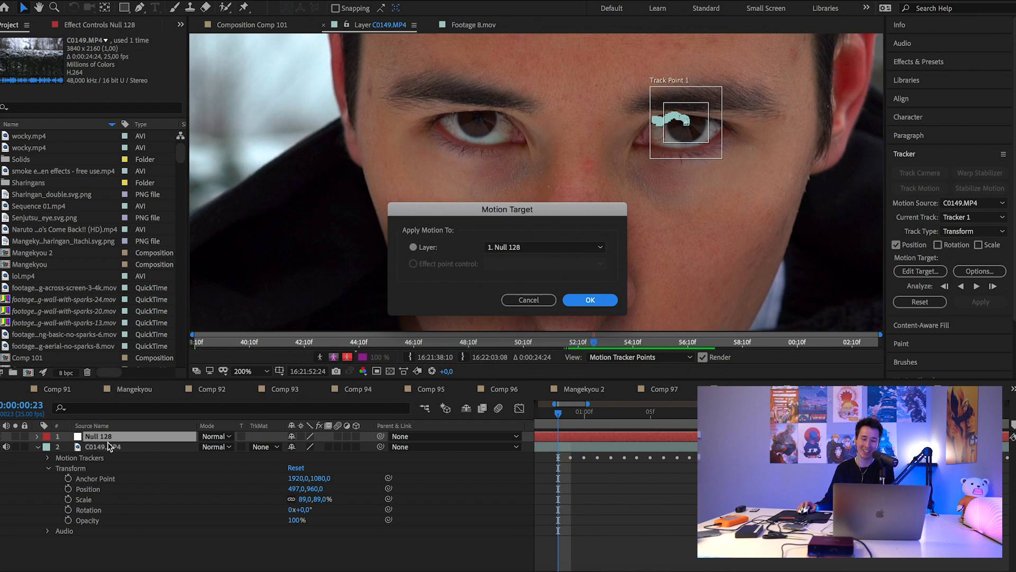
pyautogui.click(588, 300)
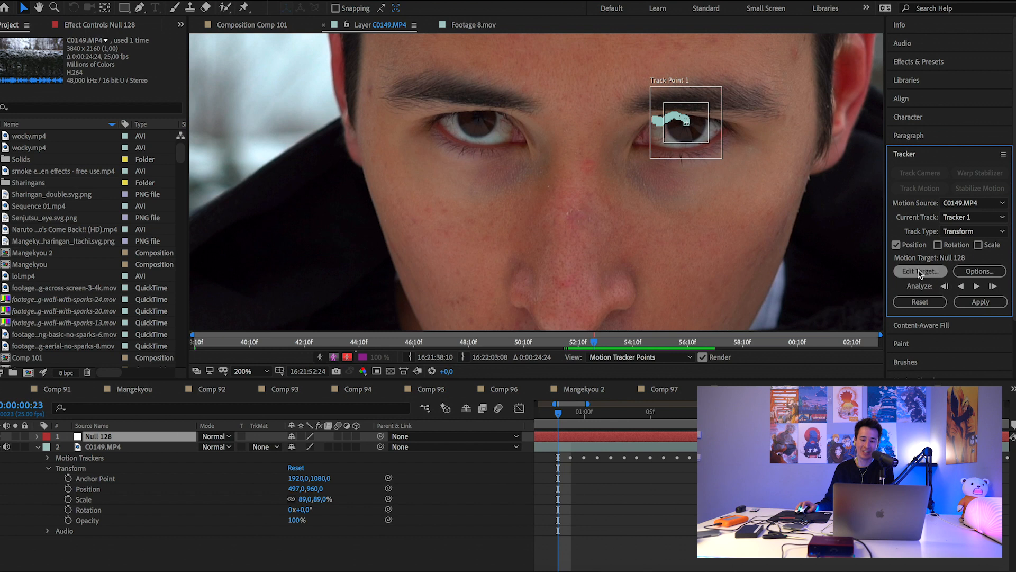
pyautogui.click(977, 305)
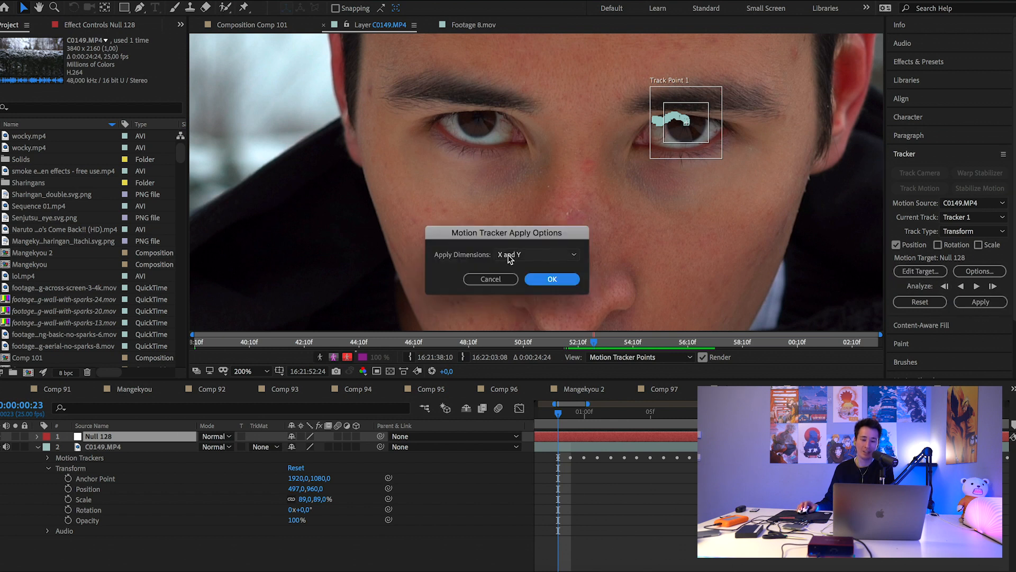
pyautogui.click(564, 281)
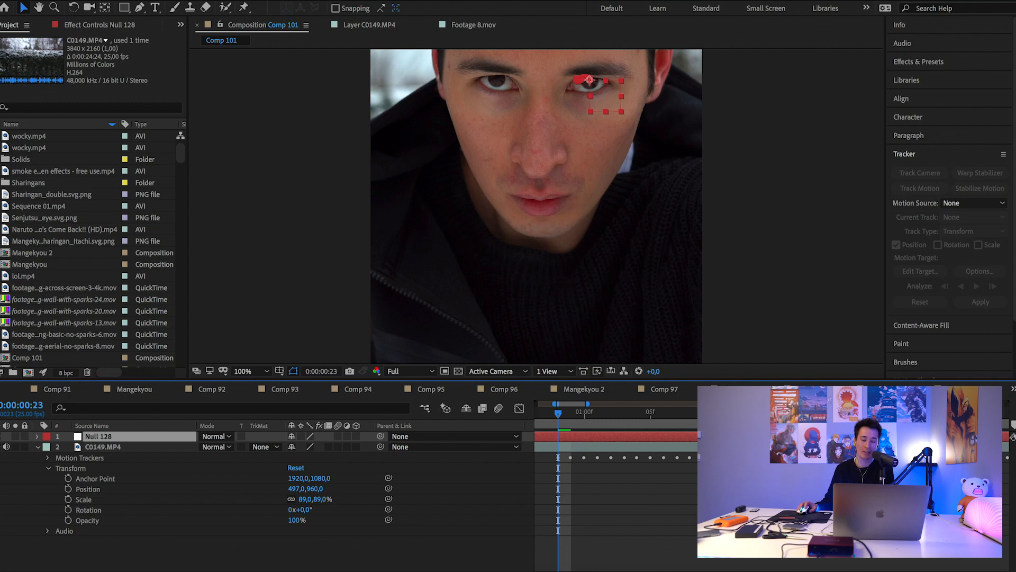
# Create a black 1080 × 1920 px solid above the null and hide it so the footage shows.
pyautogui.click(218, 1)
pyautogui.moveTo(218, 2)
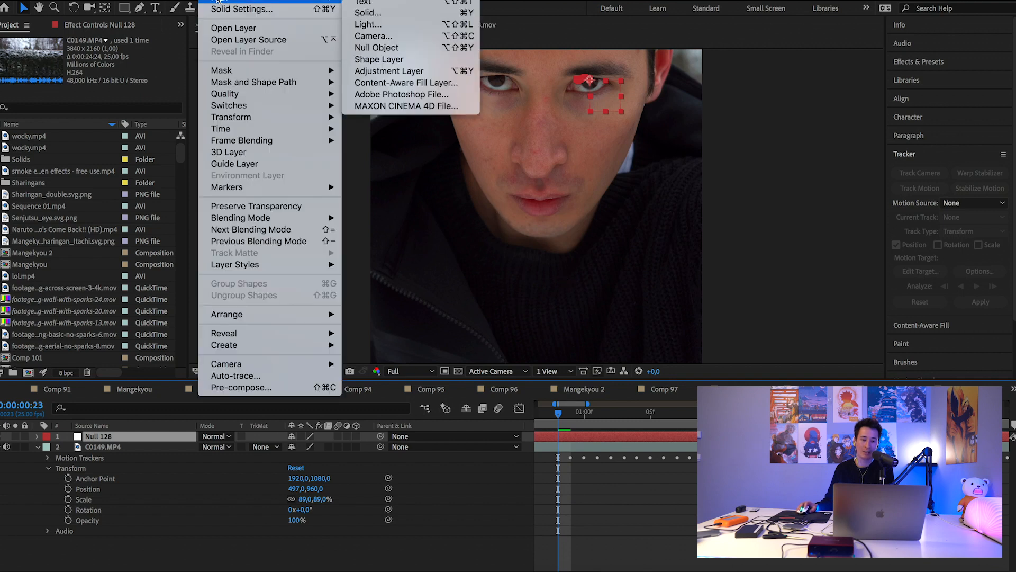
pyautogui.click(394, 15)
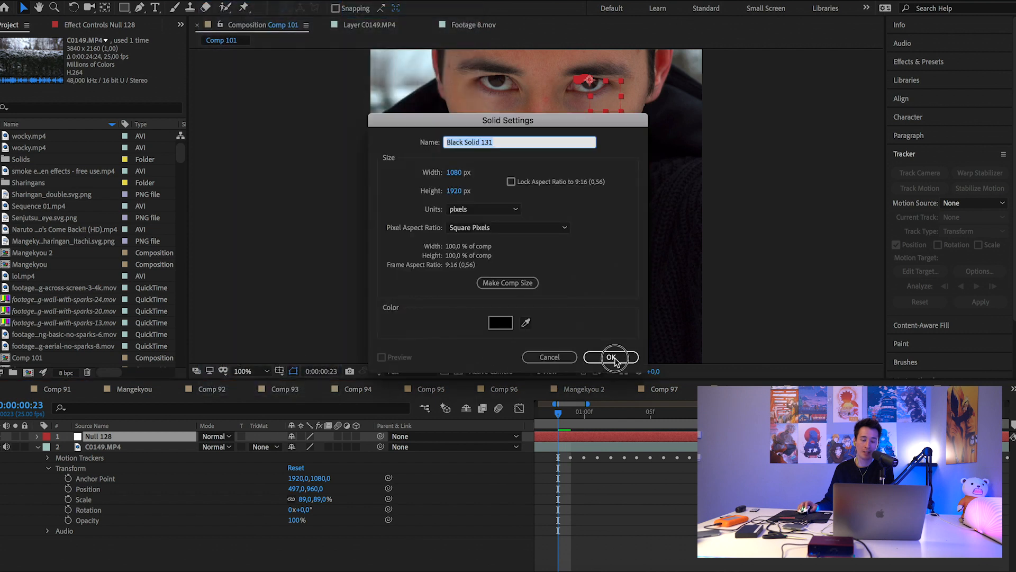
pyautogui.click(612, 357)
pyautogui.click(5, 436)
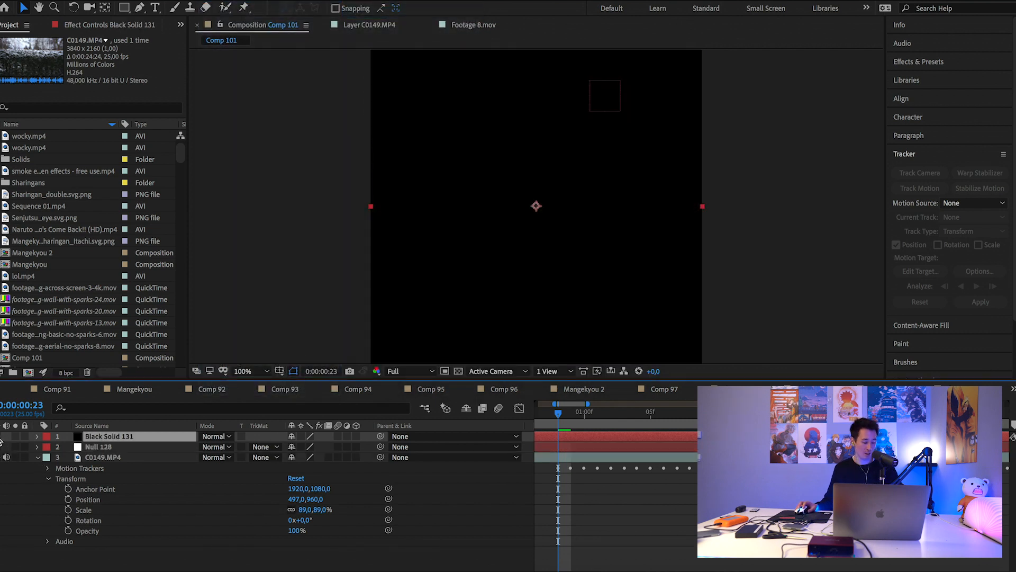
# Draw a closed Pen mask on the hidden black solid around the visible iris of the picture's right-hand eye.
pyautogui.press('.')
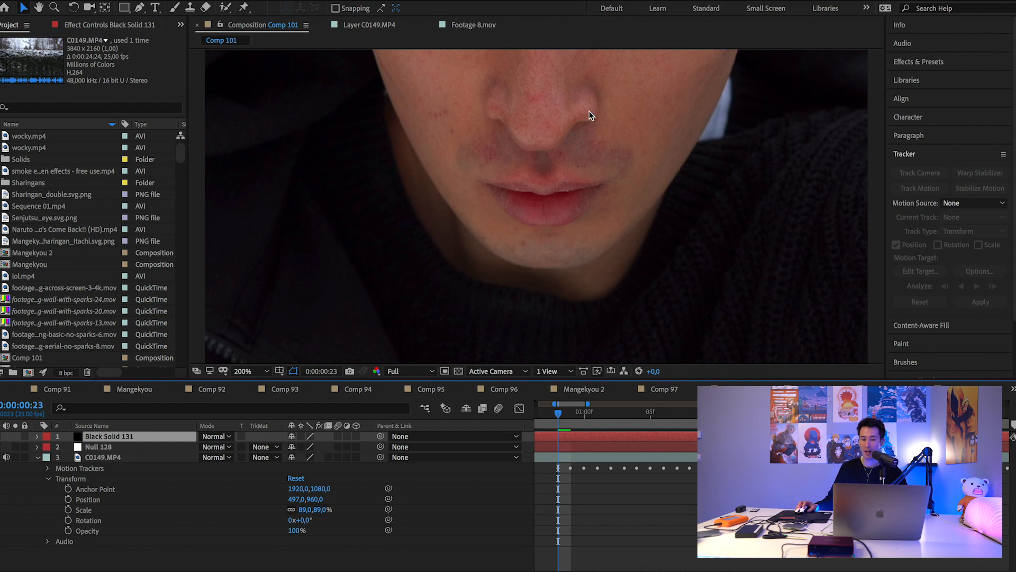
pyautogui.press('h')
pyautogui.moveTo(647, 104); pyautogui.dragTo(537, 230)
pyautogui.scroll(1, 596, 205)
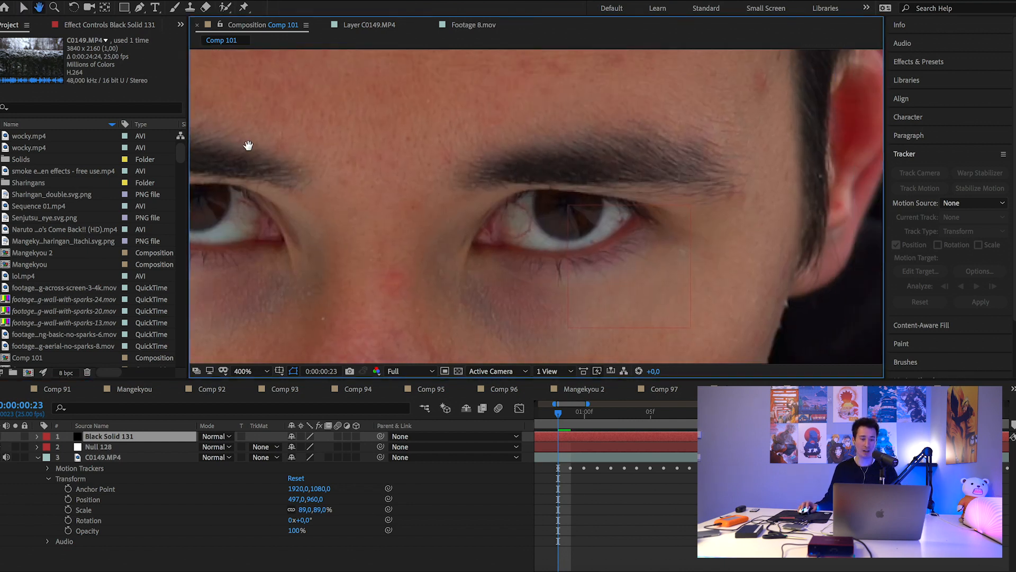
pyautogui.press('v')
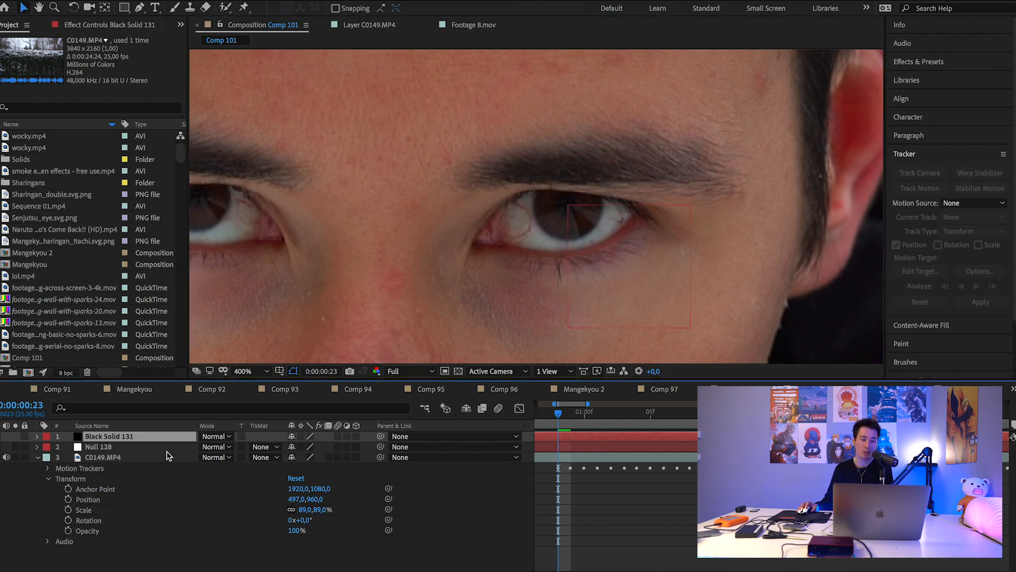
pyautogui.click(140, 8)
pyautogui.moveTo(533, 204); pyautogui.dragTo(582, 241)
pyautogui.moveTo(602, 208); pyautogui.dragTo(538, 193)
pyautogui.click(570, 190)
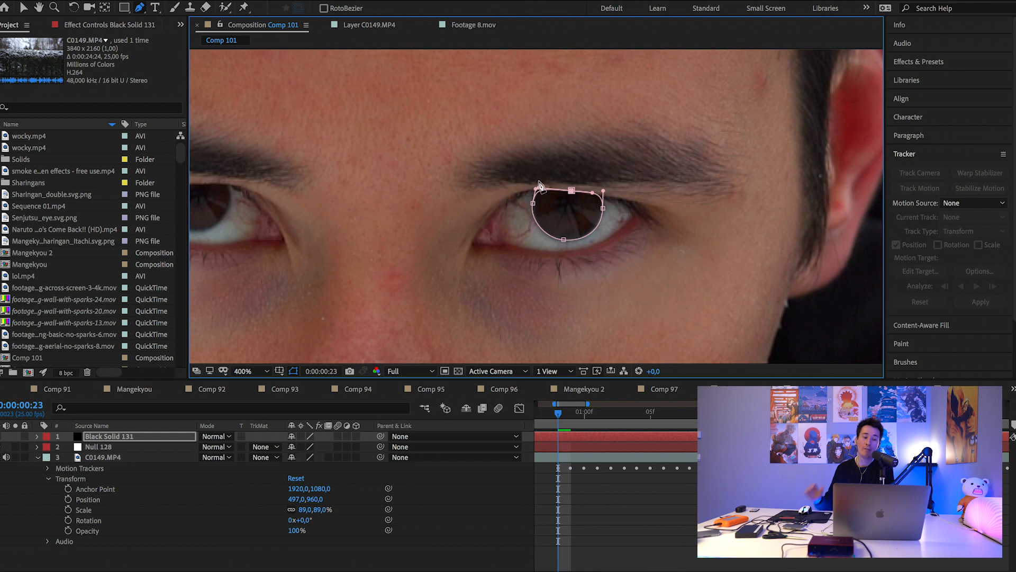
pyautogui.click(145, 435)
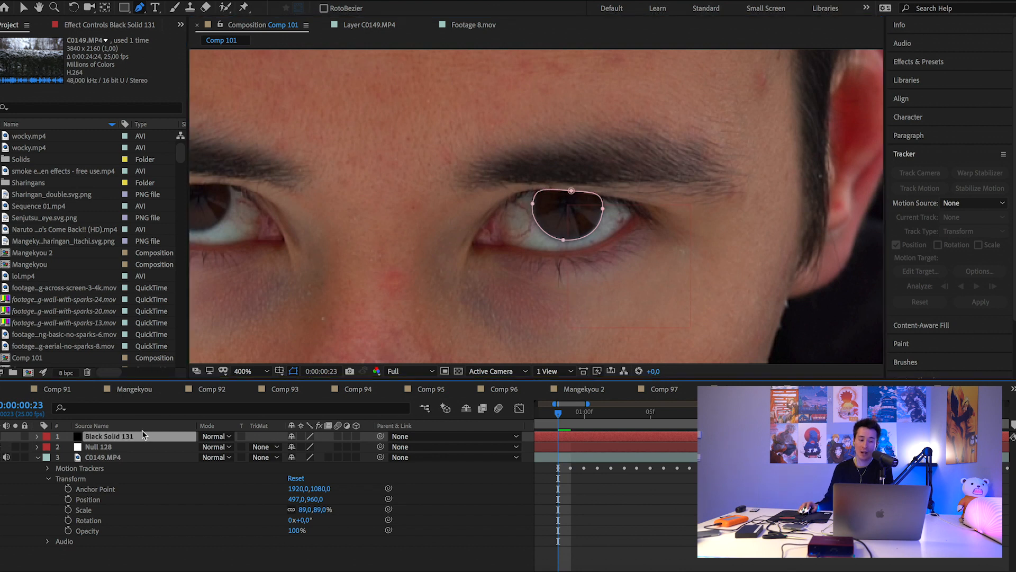
# Open the Mangekyou composition and return to 0:00:00:00 to view the whole red Sharingan.
pyautogui.doubleClick(6, 265)
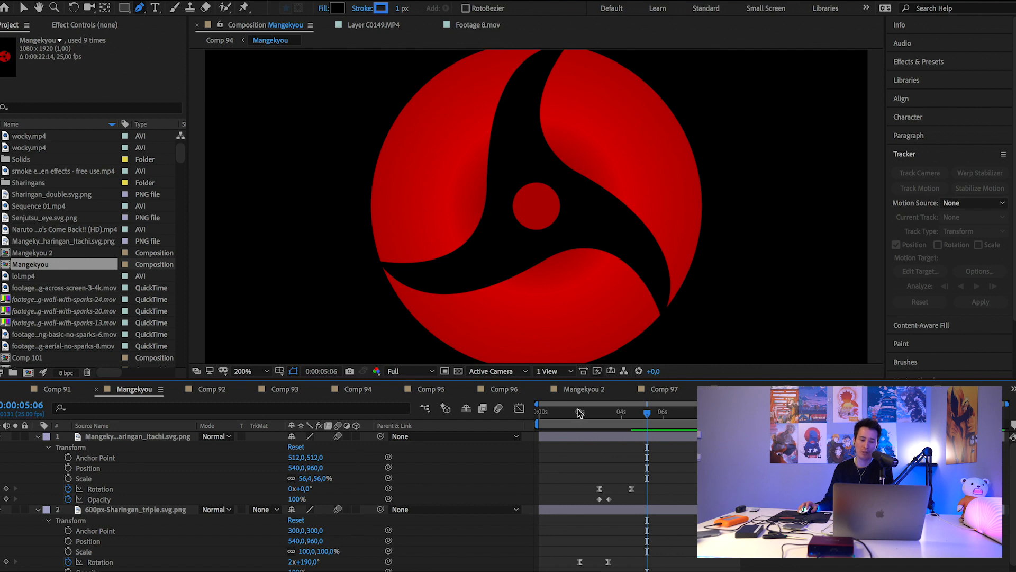
pyautogui.click(540, 417)
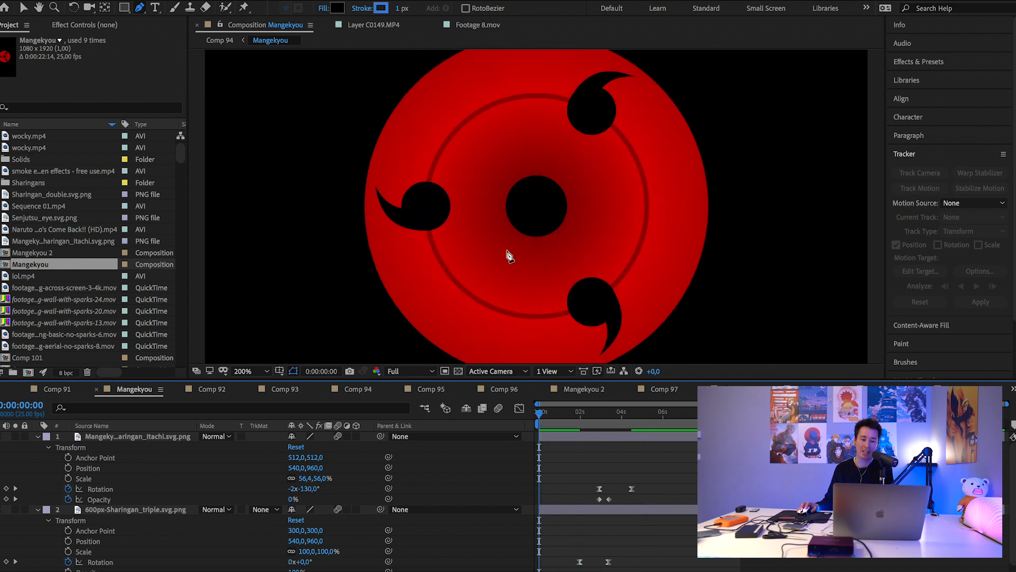
pyautogui.scroll(-1, 506, 254)
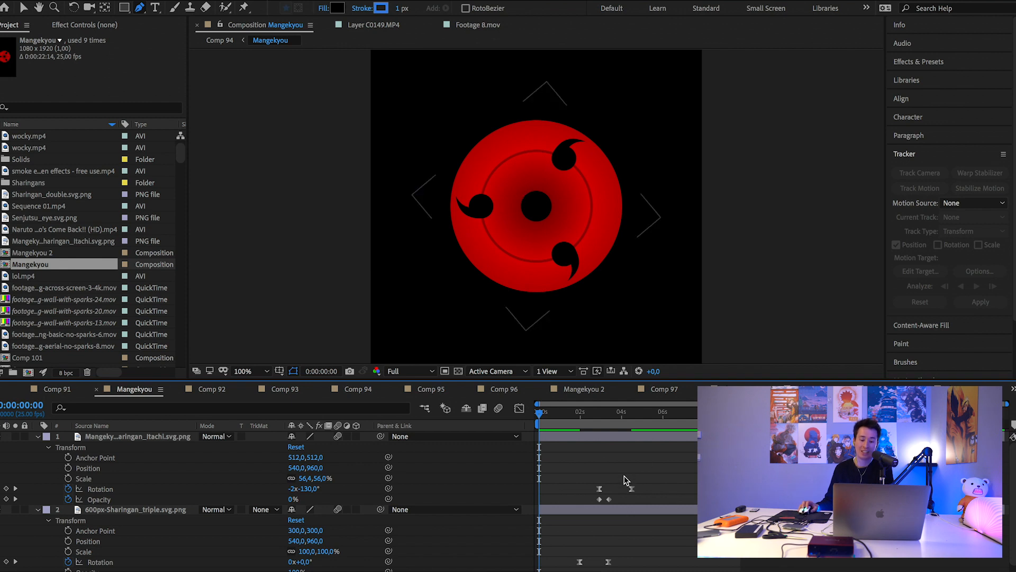
pyautogui.scroll(-1, 659, 508)
# Hide the Itachi Mangekyou layer and inspect the triple Sharingan layer's Rotation keyframes at 0:00:01:24 and 0:00:03:09.
pyautogui.press('=')
pyautogui.click(159, 501)
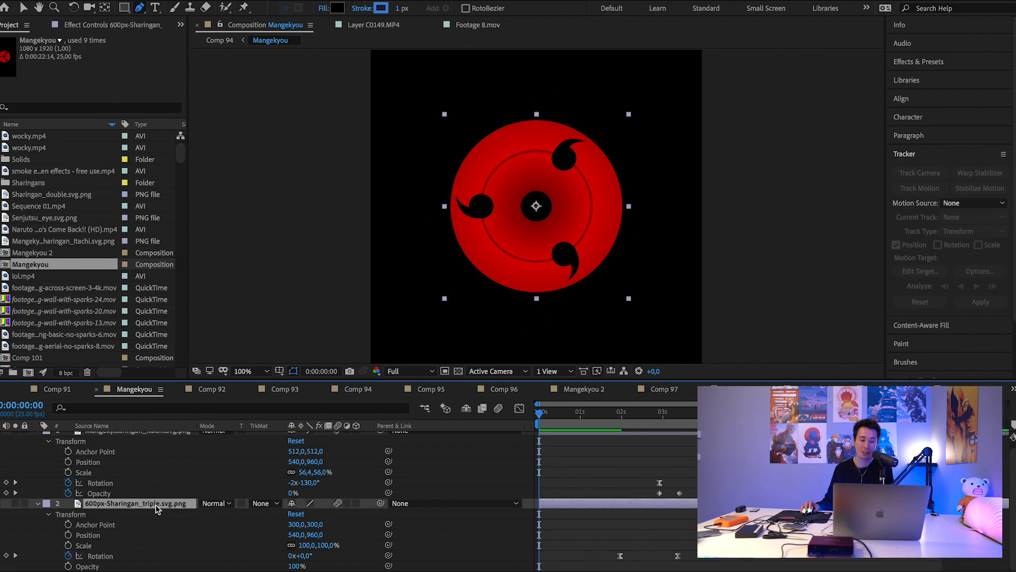
pyautogui.scroll(1, 11, 466)
pyautogui.click(0, 439)
pyautogui.moveTo(549, 420); pyautogui.dragTo(620, 422)
pyautogui.scroll(-1, 650, 548)
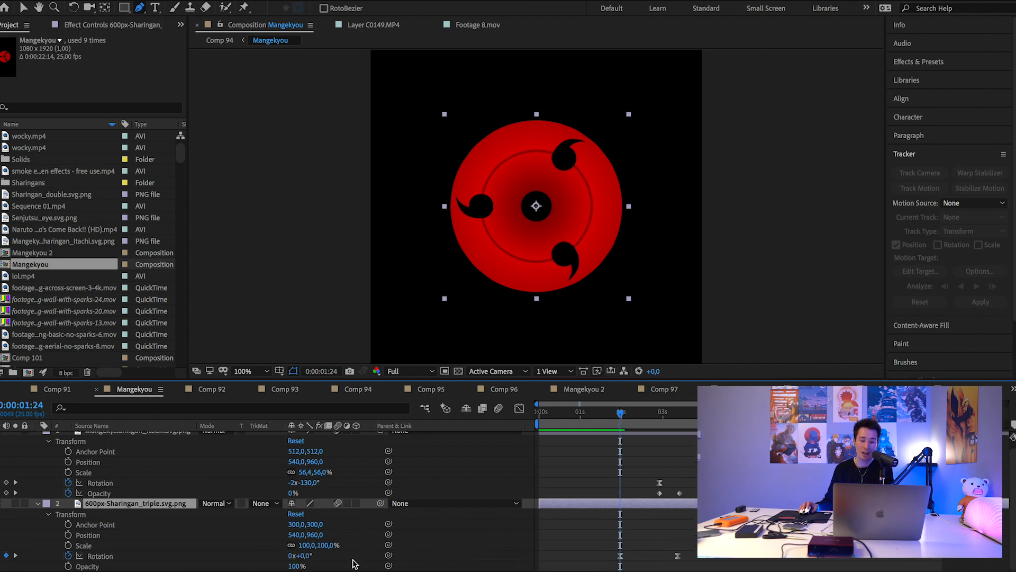
pyautogui.moveTo(622, 415); pyautogui.dragTo(678, 414)
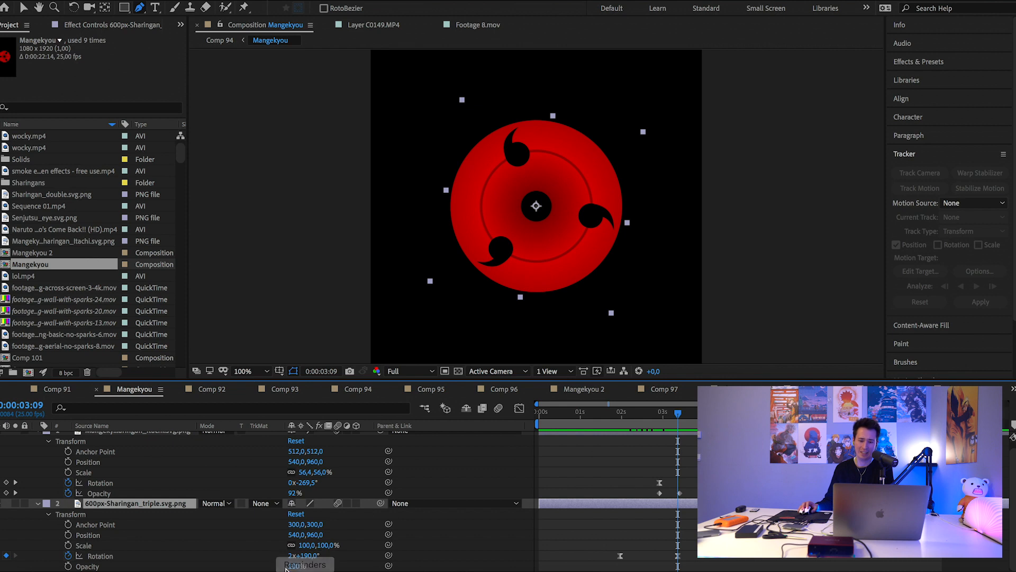
# Select the triple Sharingan layer's two Rotation keyframes and look up their Keyframe Assistant options without applying any.
pyautogui.moveTo(706, 539); pyautogui.dragTo(618, 558)
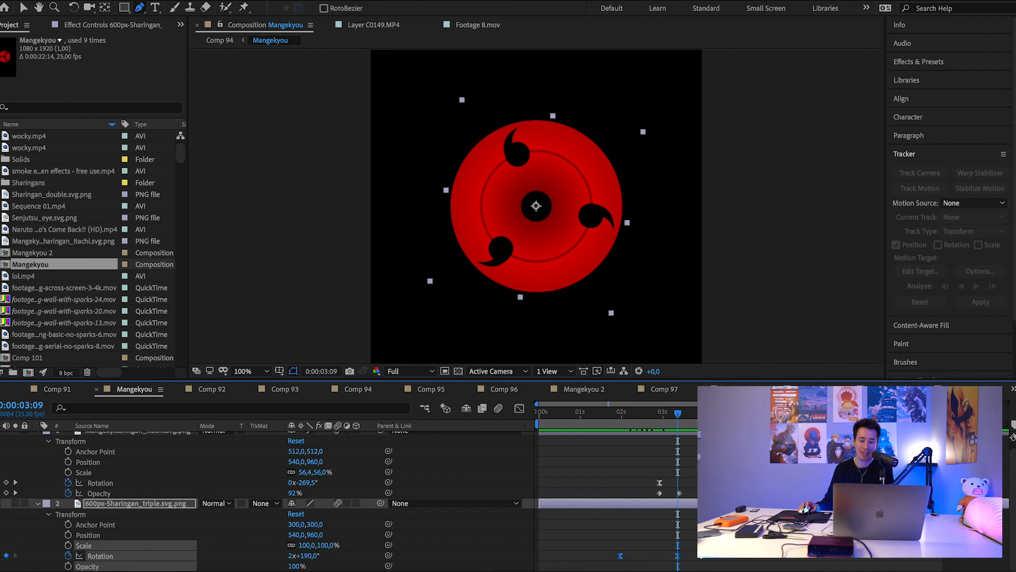
pyautogui.rightClick(678, 558)
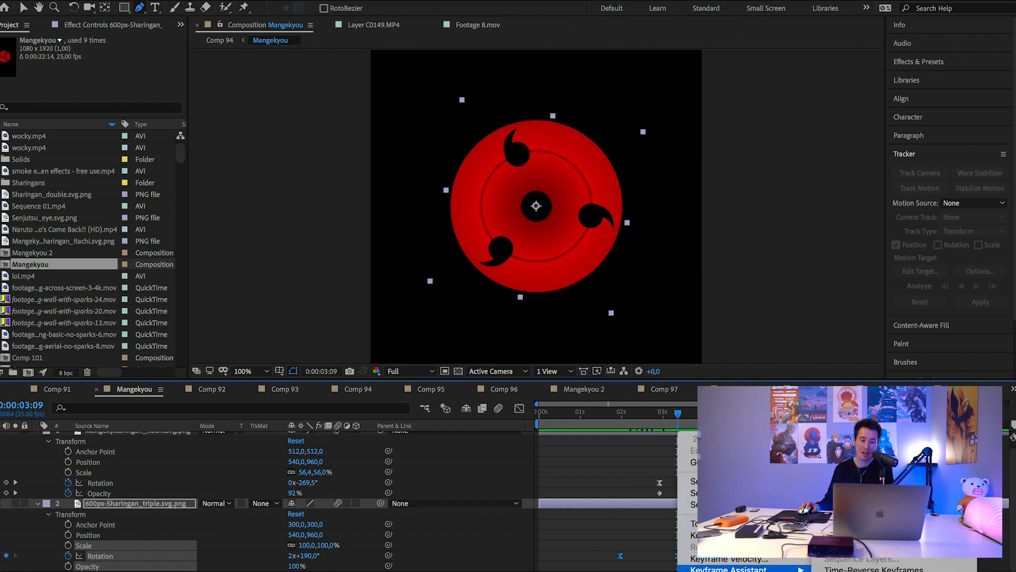
pyautogui.click(616, 548)
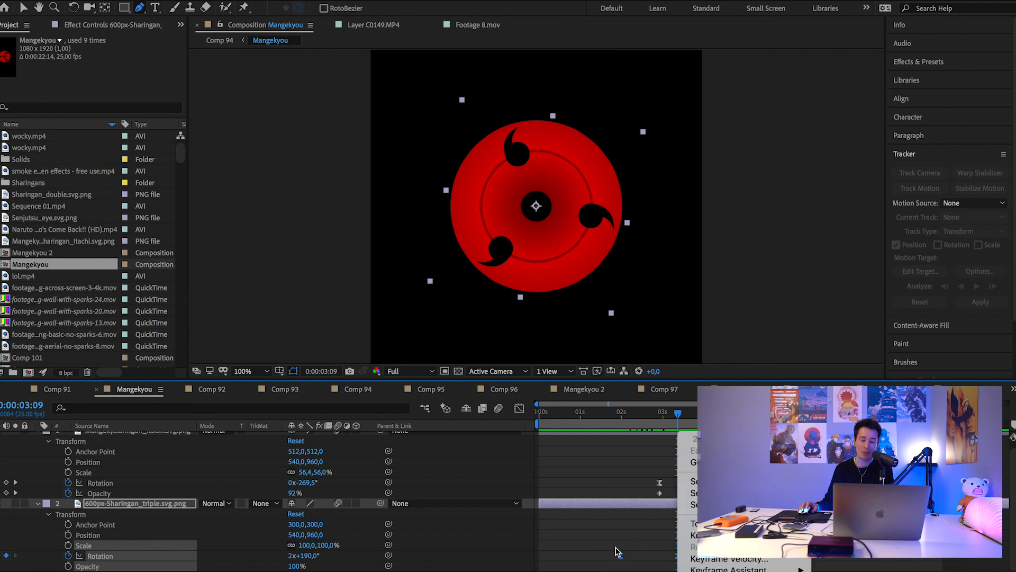
# Examine the triple Sharingan's rotation curve in the Graph Editor, undo the accidental curve edit, and return to the keyframe view.
pyautogui.click(520, 409)
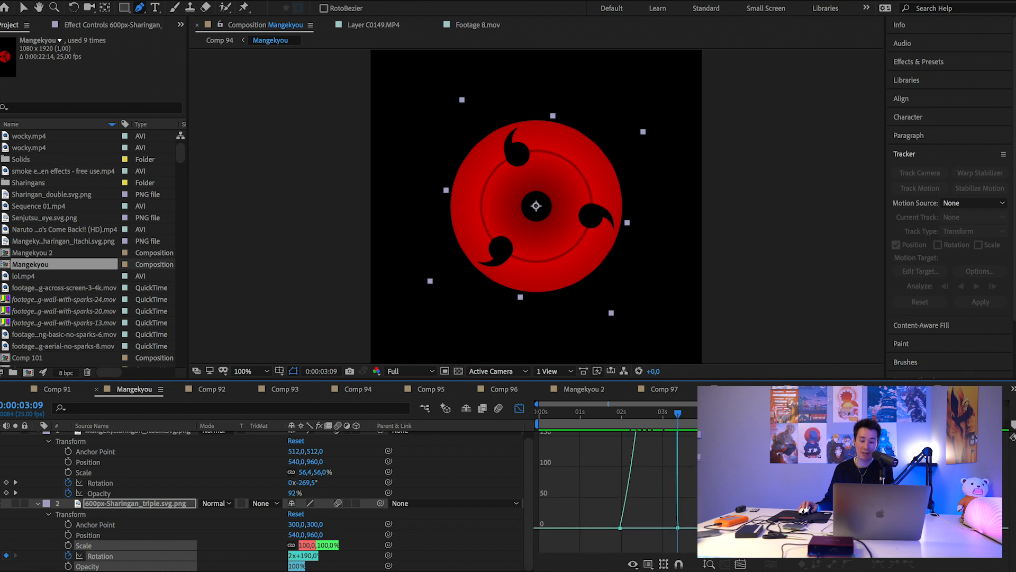
pyautogui.click(620, 528)
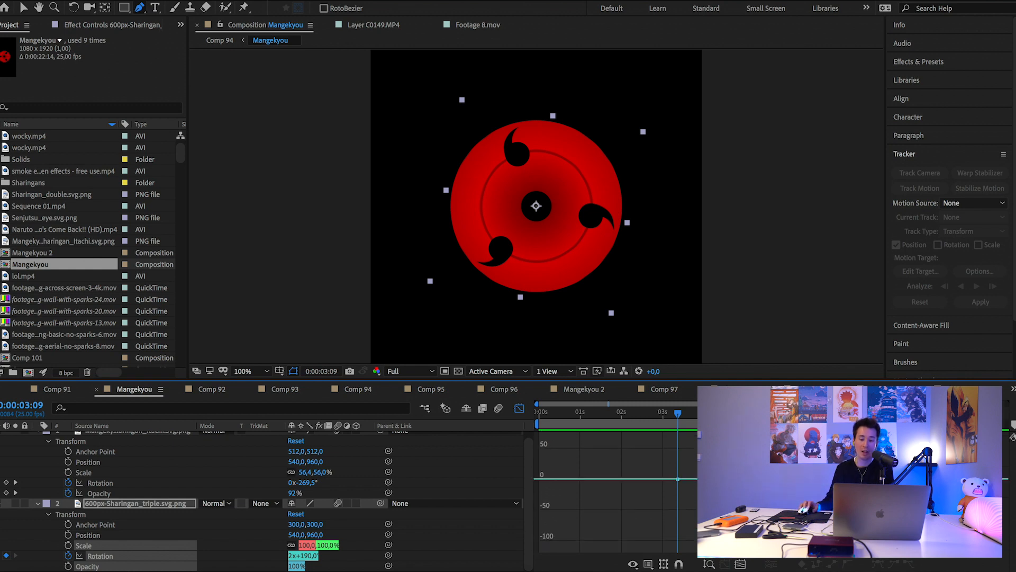
pyautogui.press('super+z')
pyautogui.scroll(15, 617, 495)
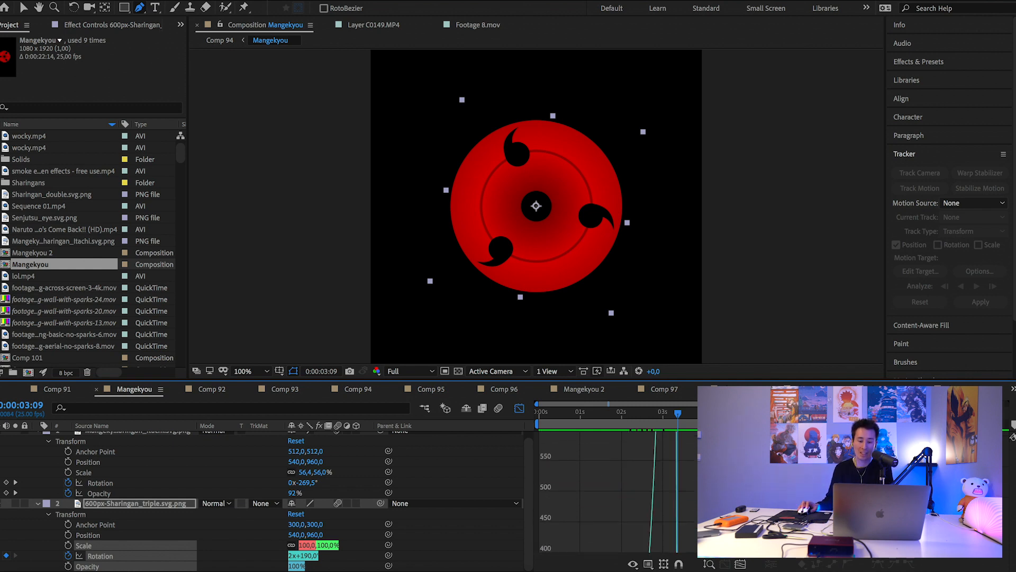
pyautogui.scroll(15, 617, 495)
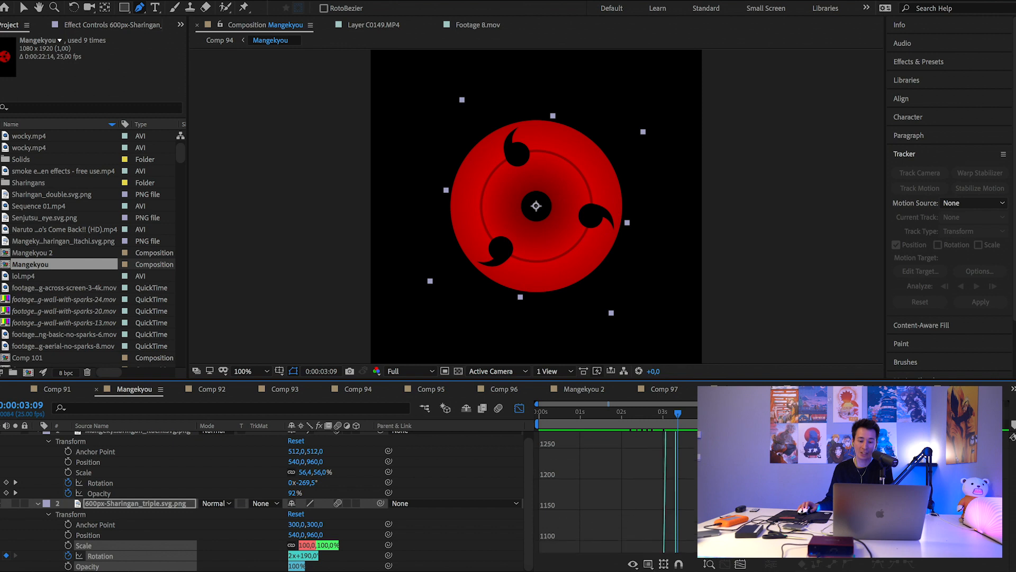
pyautogui.scroll(-20, 617, 495)
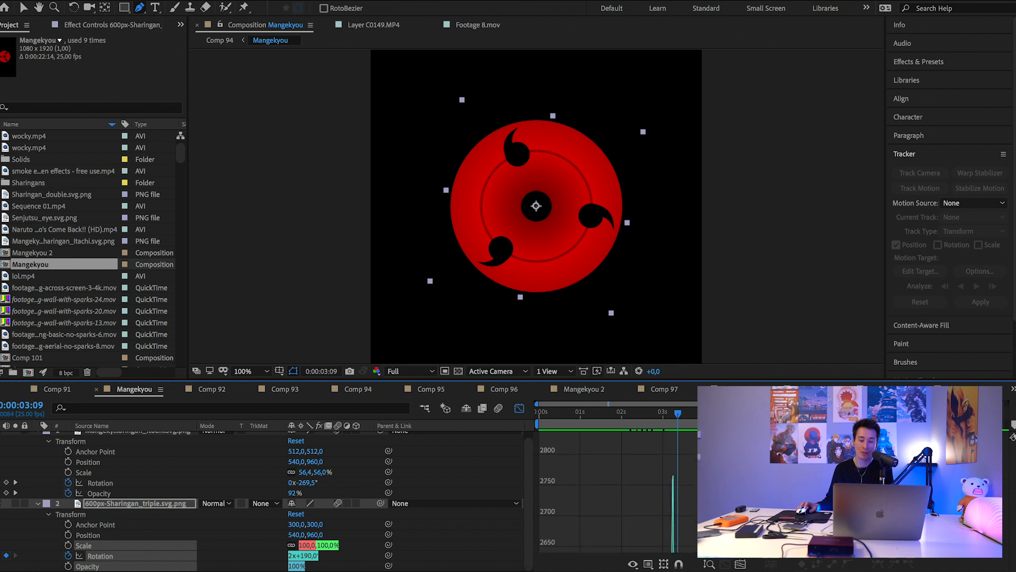
pyautogui.scroll(-2, 616, 495)
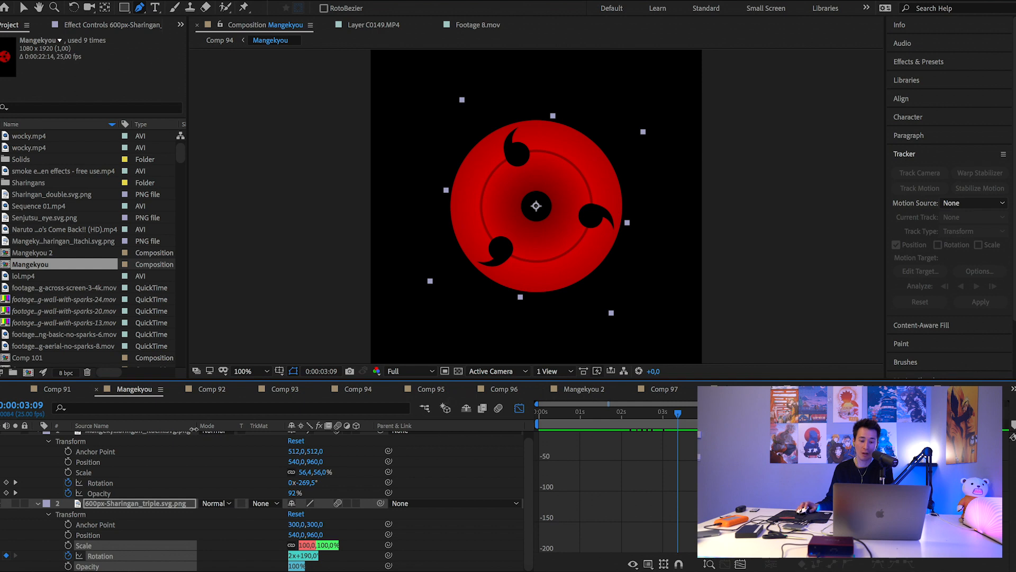
pyautogui.click(520, 408)
# Preview the triple Sharingan's spin from 0:00:01:24 until past its second Rotation keyframe, and return to 0:00:01:24.
pyautogui.moveTo(678, 412); pyautogui.dragTo(620, 418)
pyautogui.press('space')
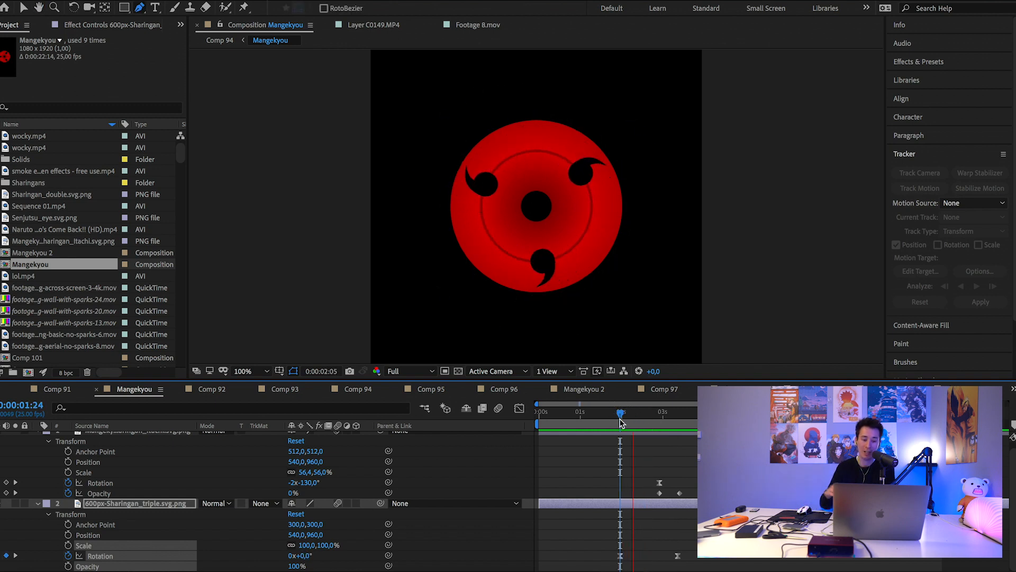
pyautogui.press('space')
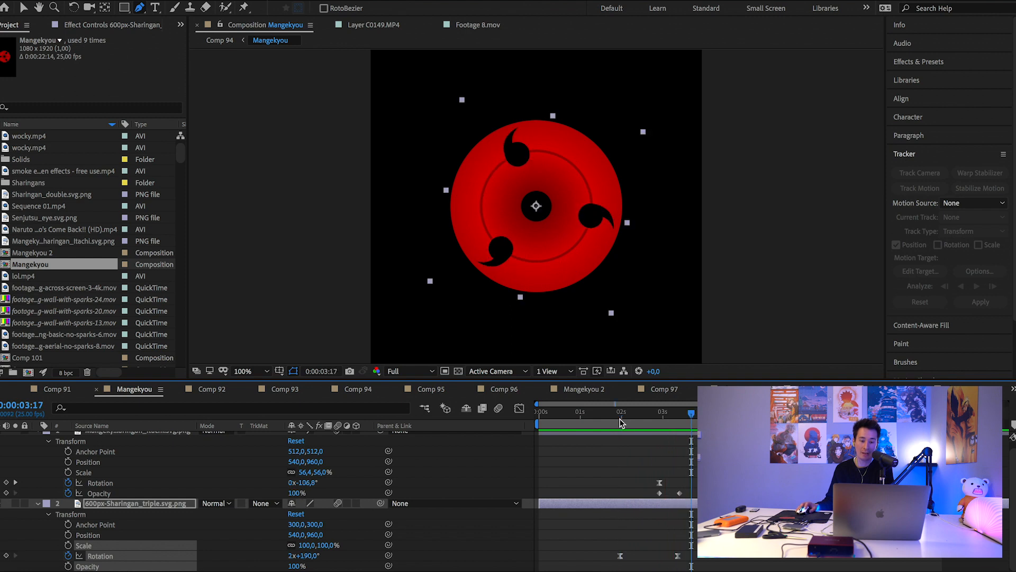
pyautogui.moveTo(677, 415); pyautogui.dragTo(620, 416)
# Inspect the Itachi Mangekyou layer's first Rotation and Opacity keyframes at 0:00:02:23, and move back to 0:00:01:08 before the spin.
pyautogui.scroll(1, 672, 497)
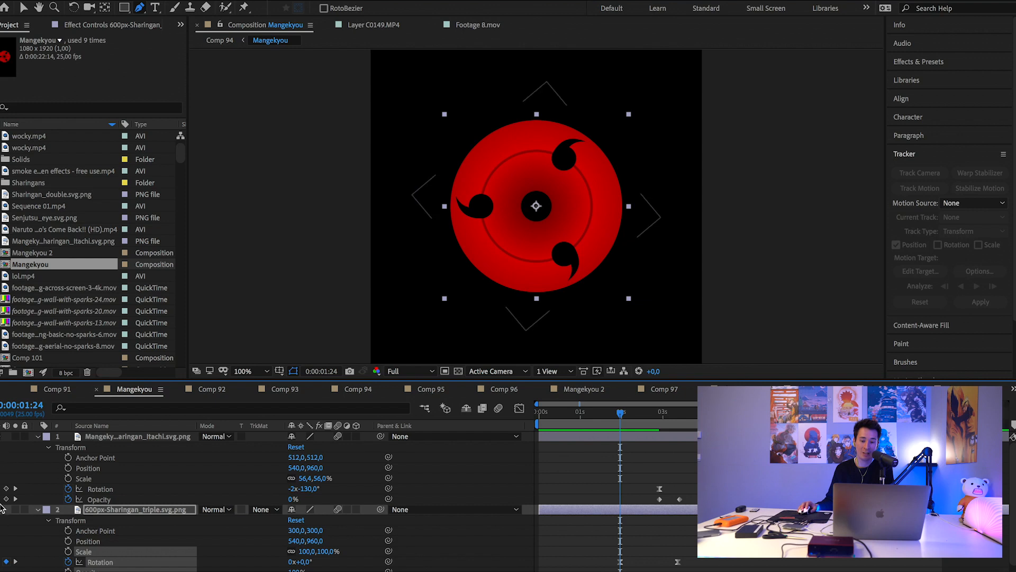
pyautogui.moveTo(622, 415); pyautogui.dragTo(661, 421)
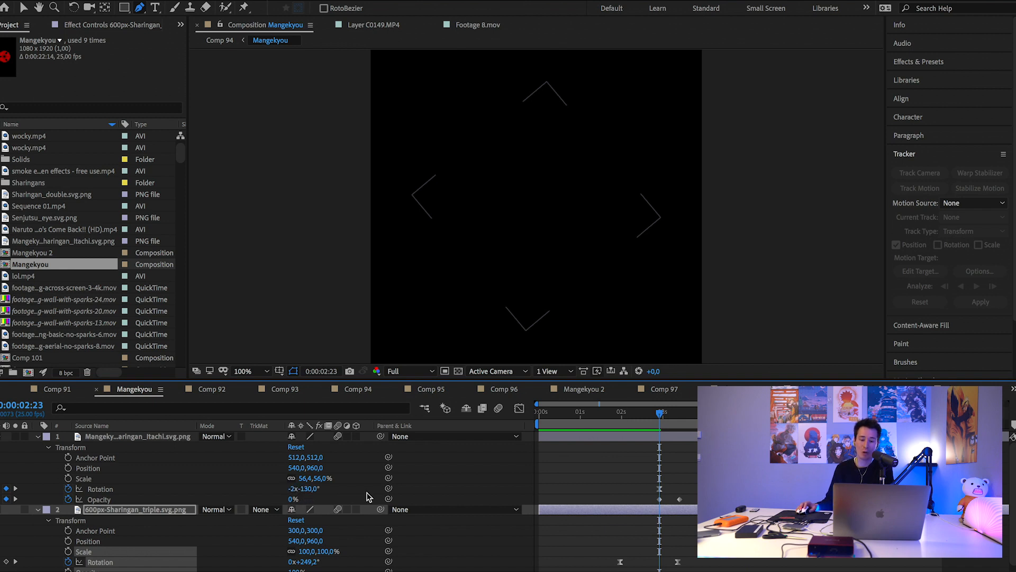
pyautogui.moveTo(660, 412)
pyautogui.mouseDown()
pyautogui.moveTo(696, 416)
pyautogui.moveTo(660, 413)
pyautogui.mouseUp()
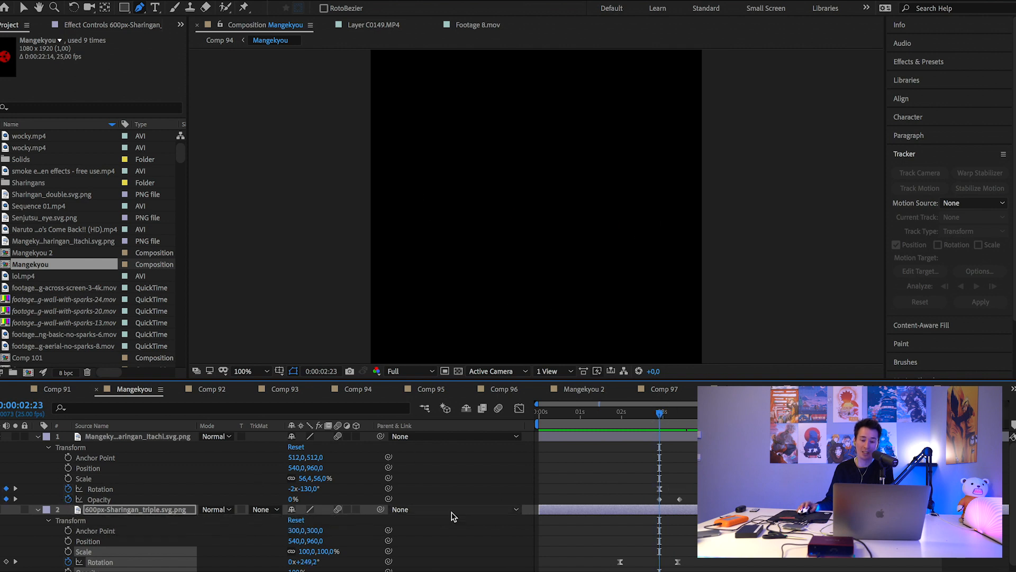
pyautogui.moveTo(660, 415); pyautogui.dragTo(595, 414)
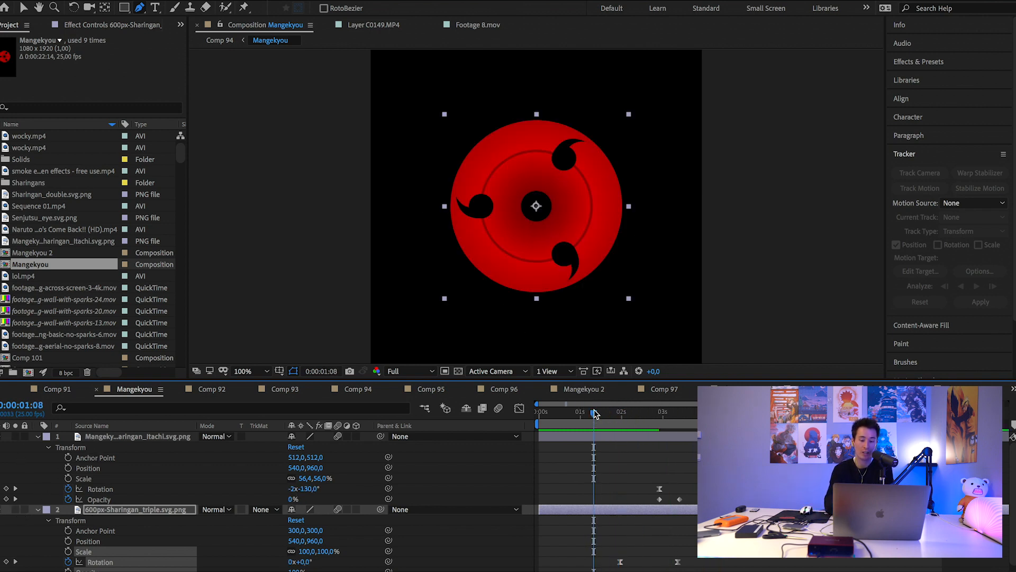
# Preview the Sharingan-to-Mangekyou transition in the Mangekyou composition from 0:00:01:08 until both rotations have ended.
pyautogui.press('space')
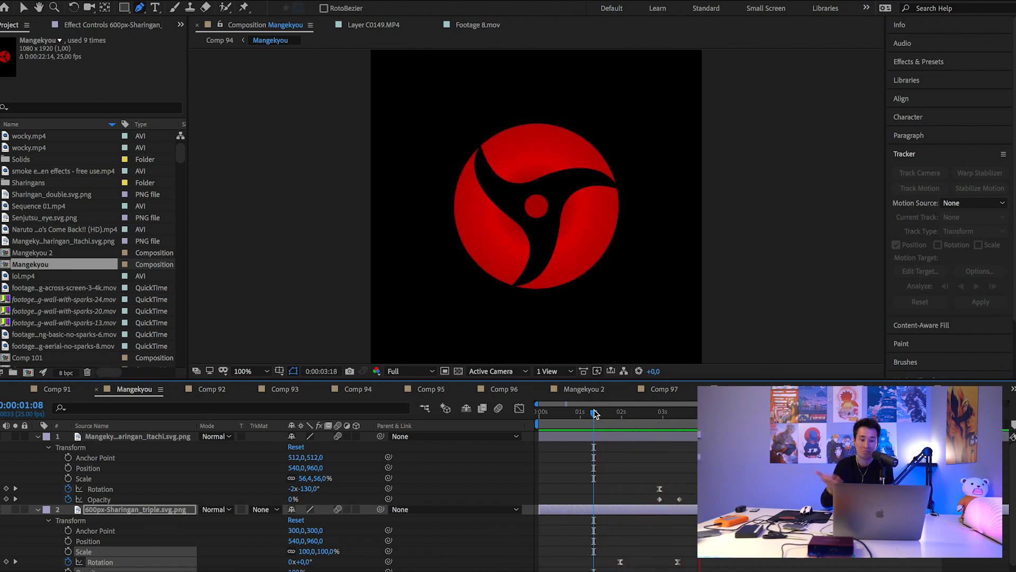
pyautogui.press('space')
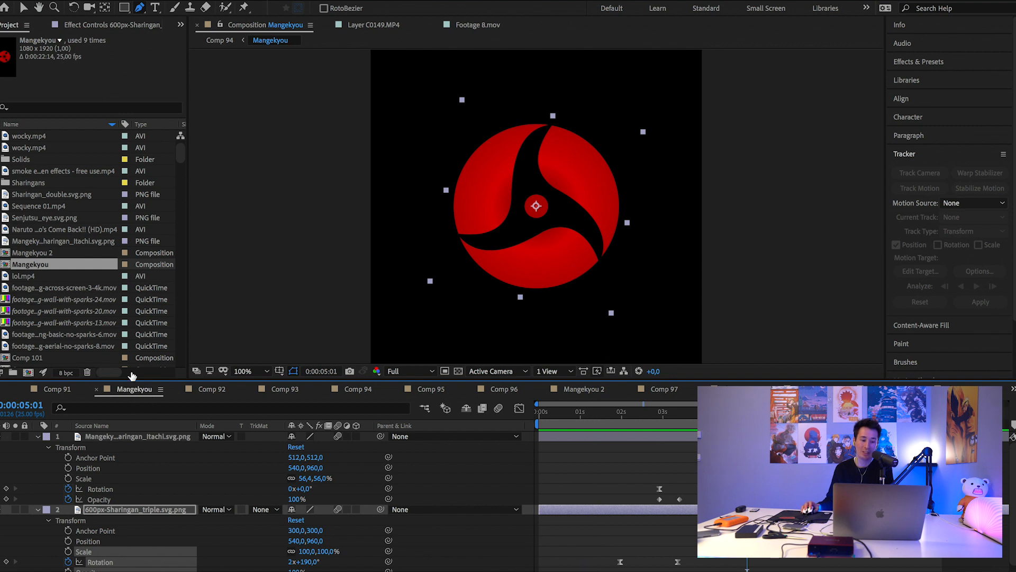
# Add the Mangekyou composition to Comp 101 as a layer directly below Black Solid 131.
pyautogui.click(119, 436)
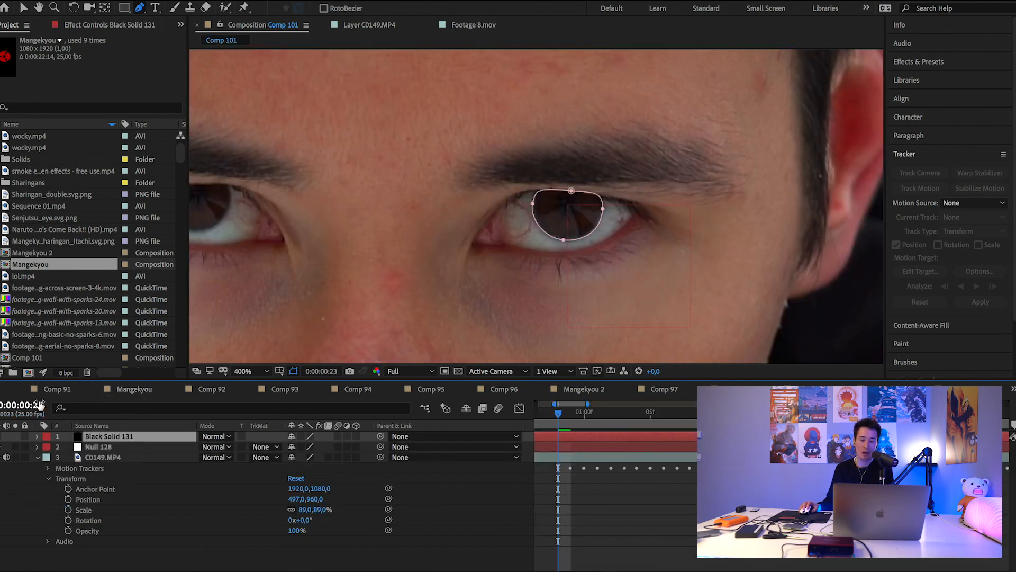
pyautogui.scroll(-1, 541, 234)
pyautogui.scroll(1, 540, 235)
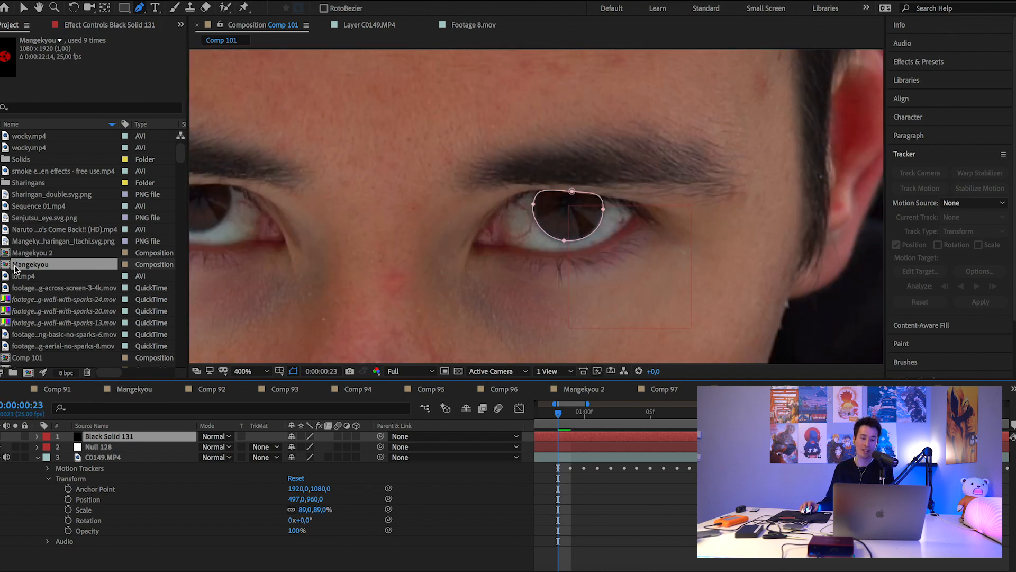
pyautogui.moveTo(8, 269); pyautogui.dragTo(87, 442)
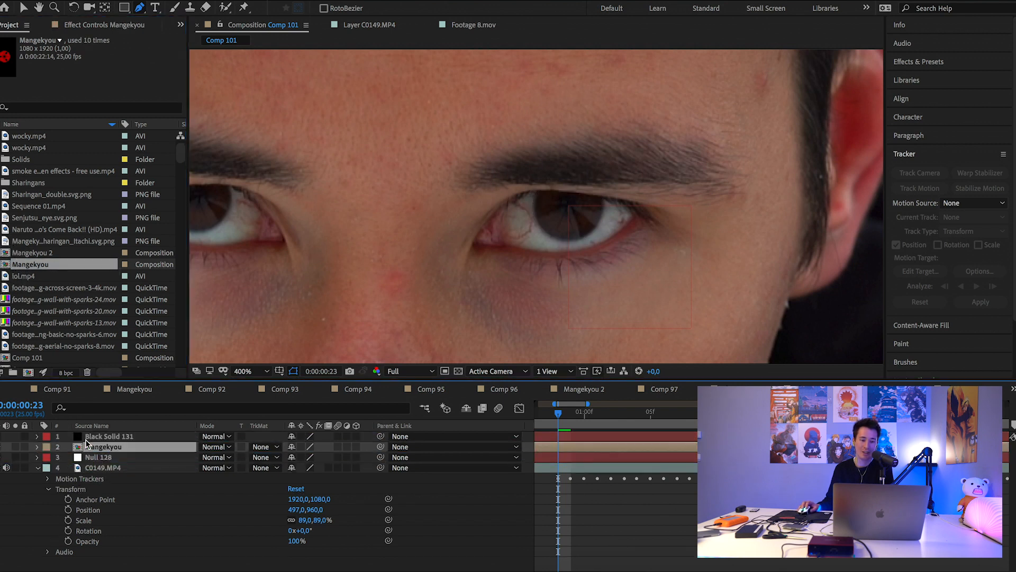
pyautogui.scroll(-2, 341, 289)
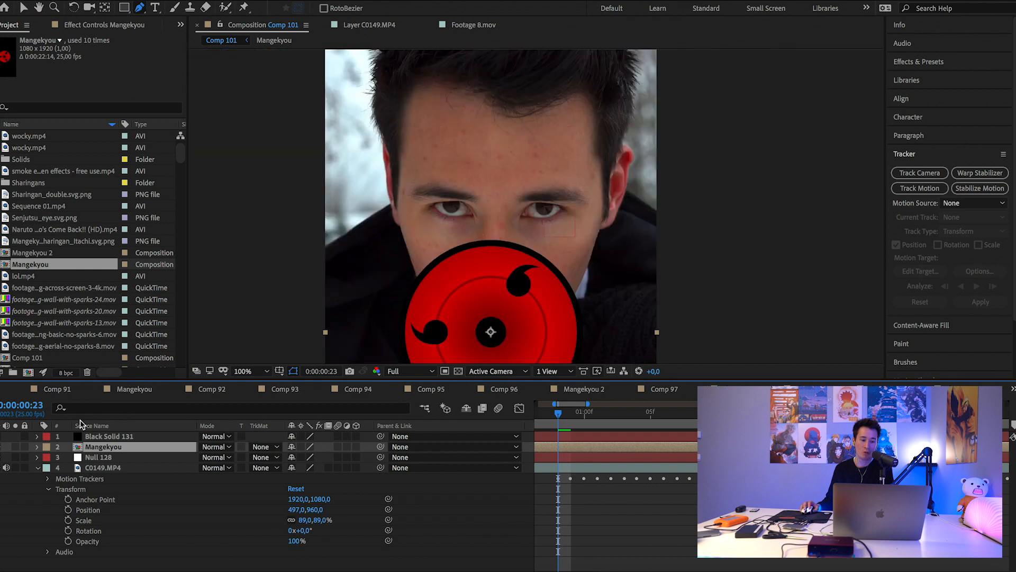
# Shrink the Mangekyou layer to 10% scale and place it over the masked eye at position 714, 550.
pyautogui.click(38, 447)
pyautogui.click(47, 457)
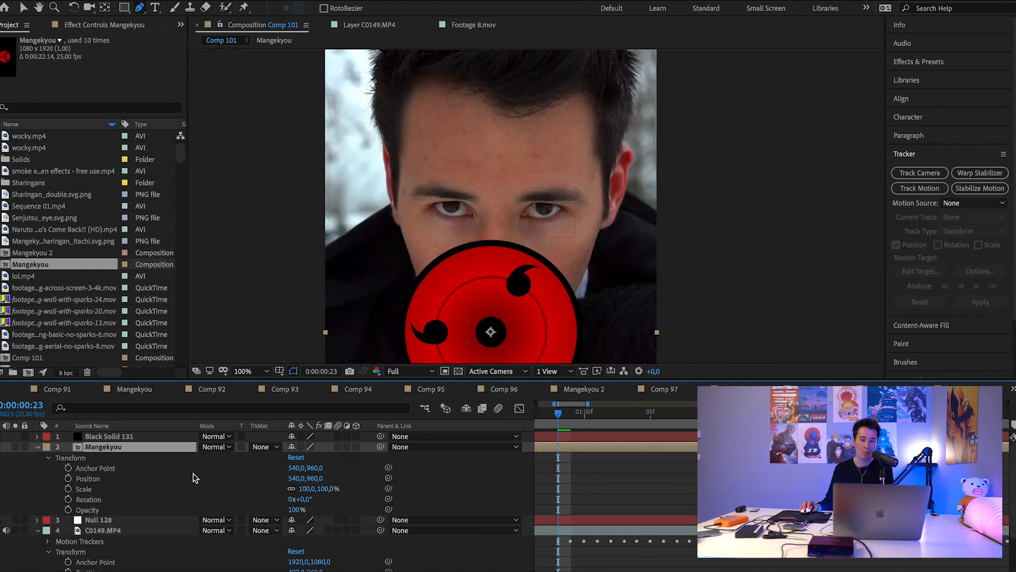
pyautogui.moveTo(316, 478); pyautogui.dragTo(59, 480)
pyautogui.moveTo(293, 480); pyautogui.dragTo(389, 480)
pyautogui.moveTo(302, 488)
pyautogui.mouseDown()
pyautogui.moveTo(259, 497)
pyautogui.moveTo(319, 478)
pyautogui.mouseUp()
pyautogui.press('.')
pyautogui.press('.')
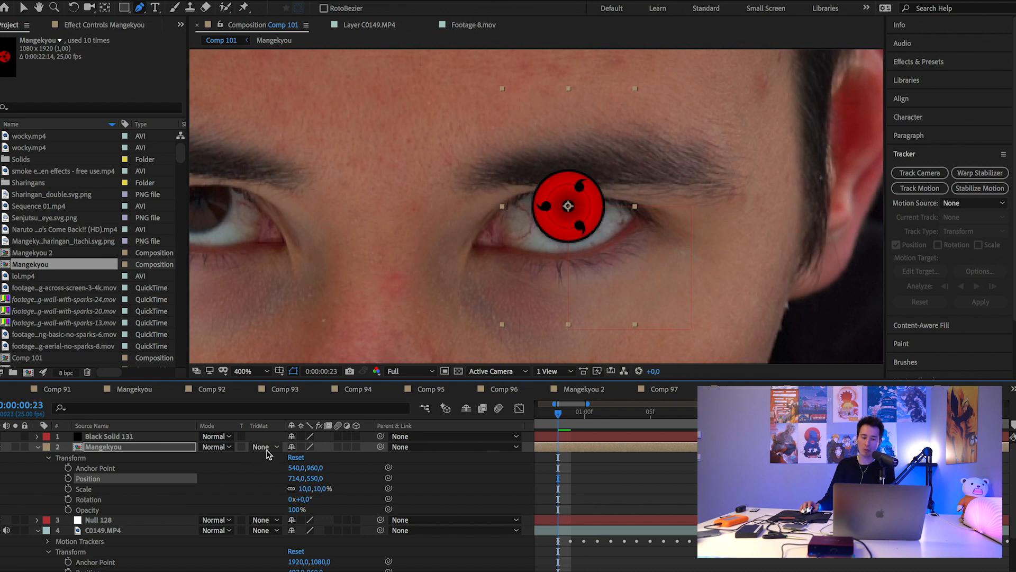
# Set the Mangekyou layer's track matte to Alpha Matte "Black Solid 131" and check the cutout against the mask outline.
pyautogui.click(169, 449)
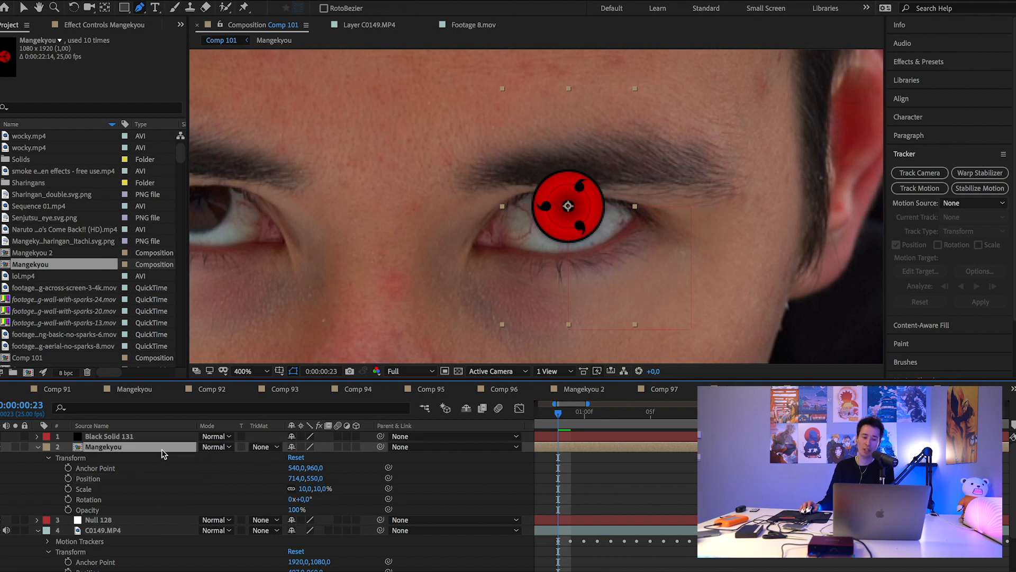
pyautogui.click(266, 448)
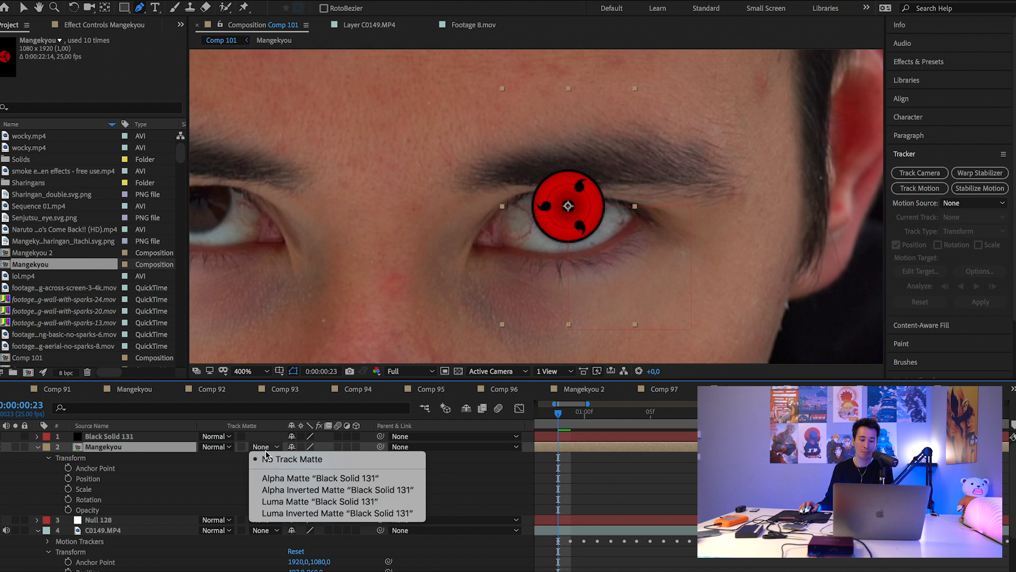
pyautogui.click(374, 479)
pyautogui.click(149, 440)
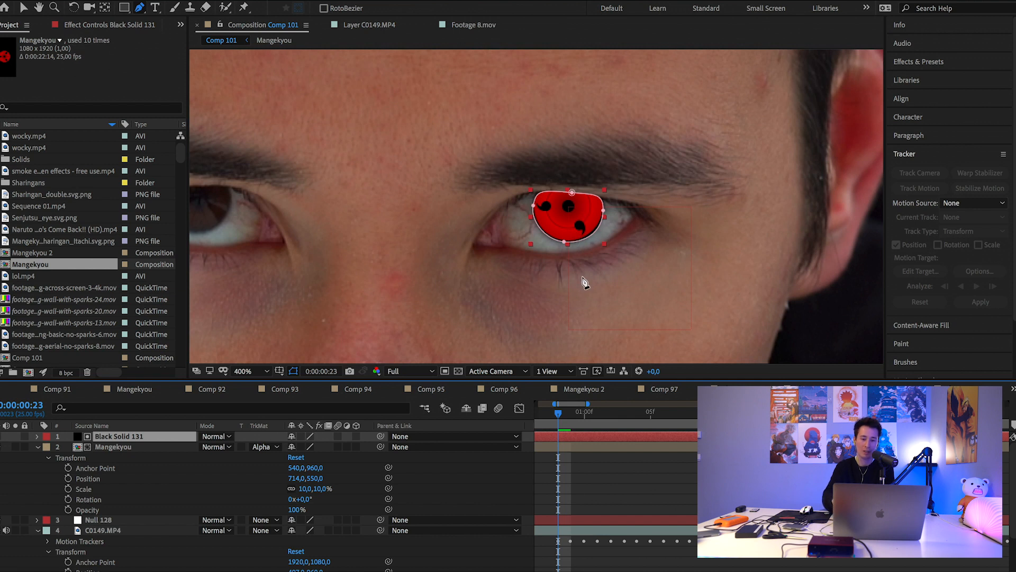
pyautogui.hotkey('alt', 'm')
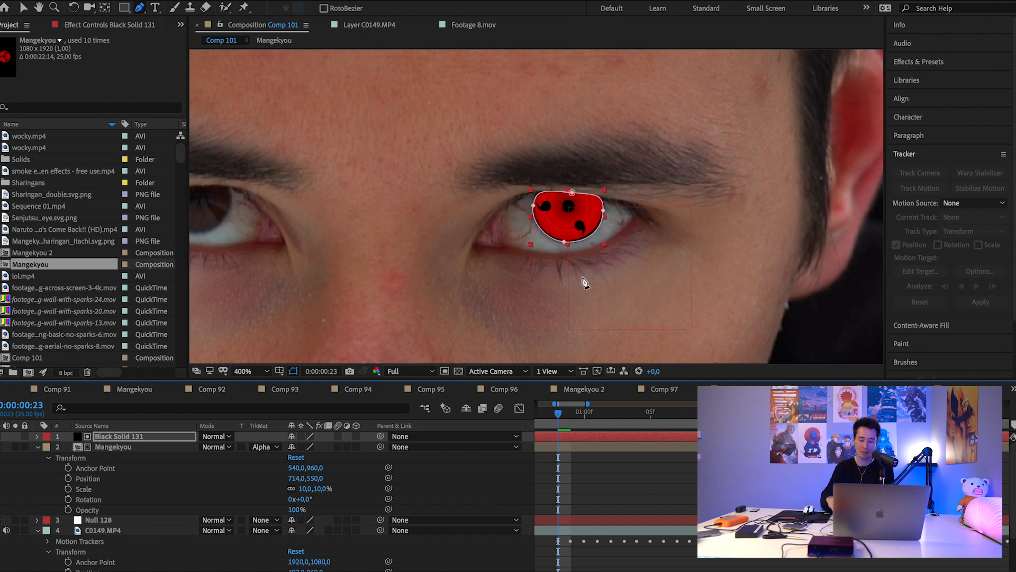
# Nudge the Mangekyou layer to position 714, 550.5 and set its scale to 10.3%.
pyautogui.click(139, 446)
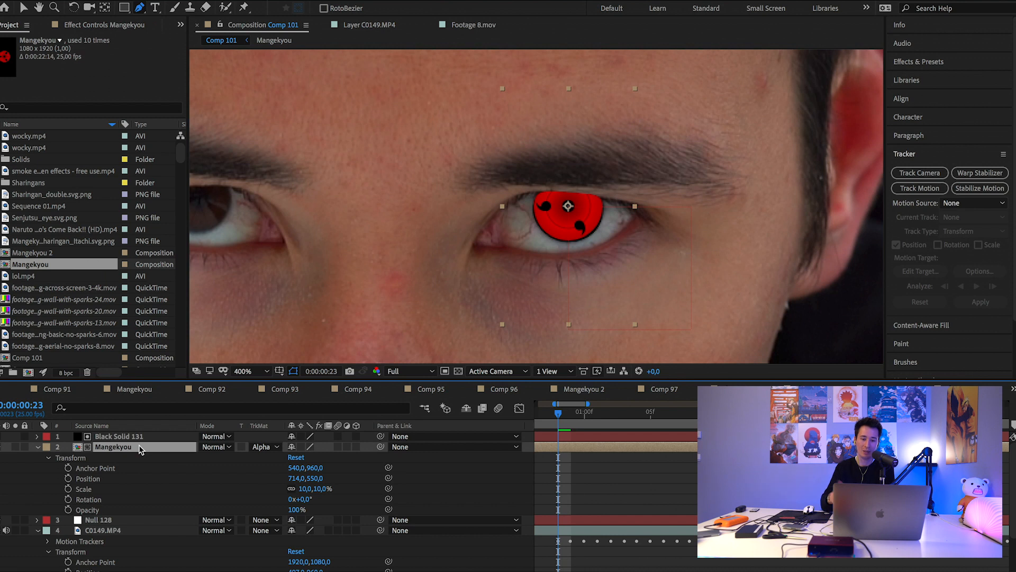
pyautogui.press('Right')
pyautogui.press('Down')
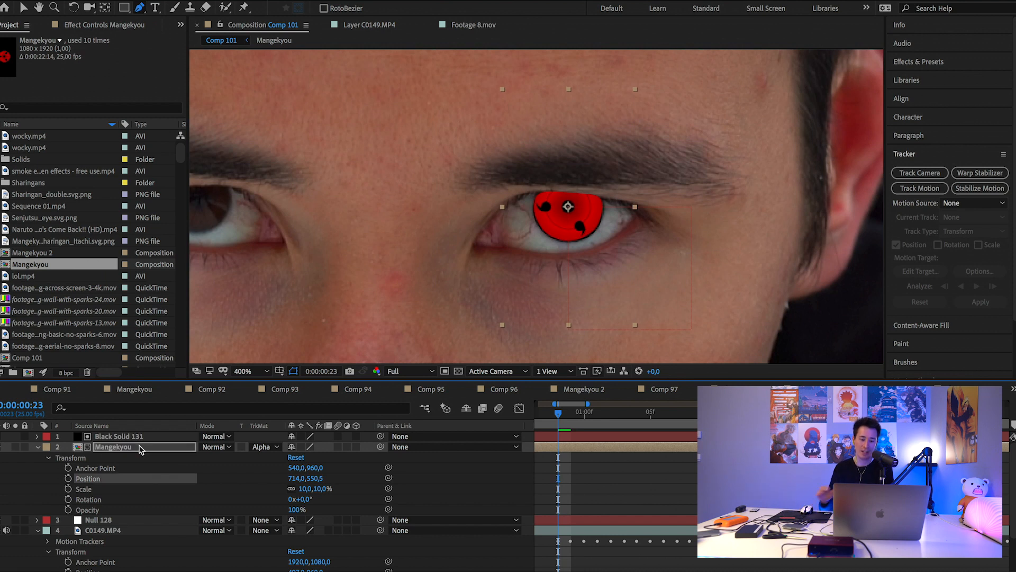
pyautogui.click(306, 488)
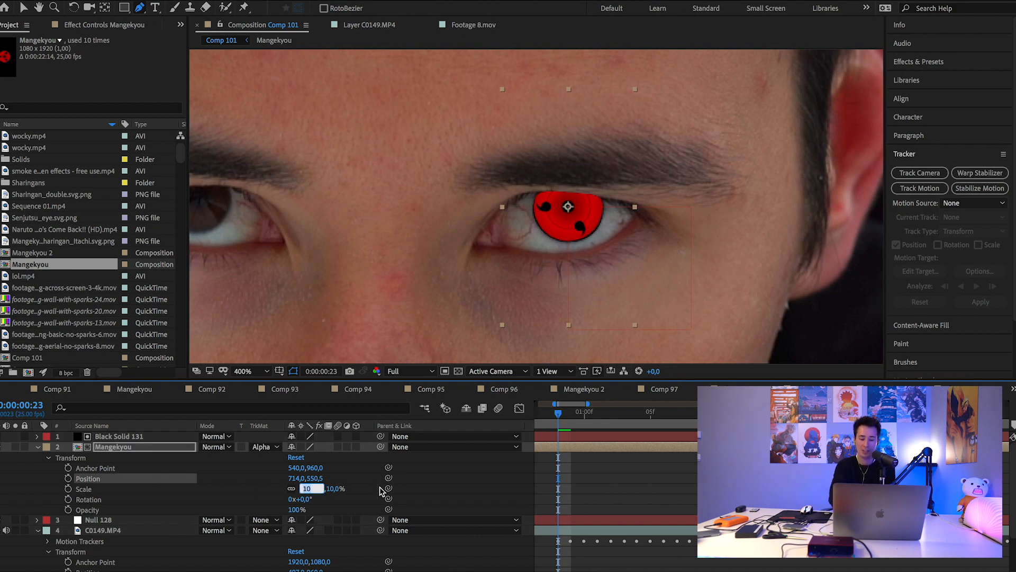
pyautogui.write(',3')
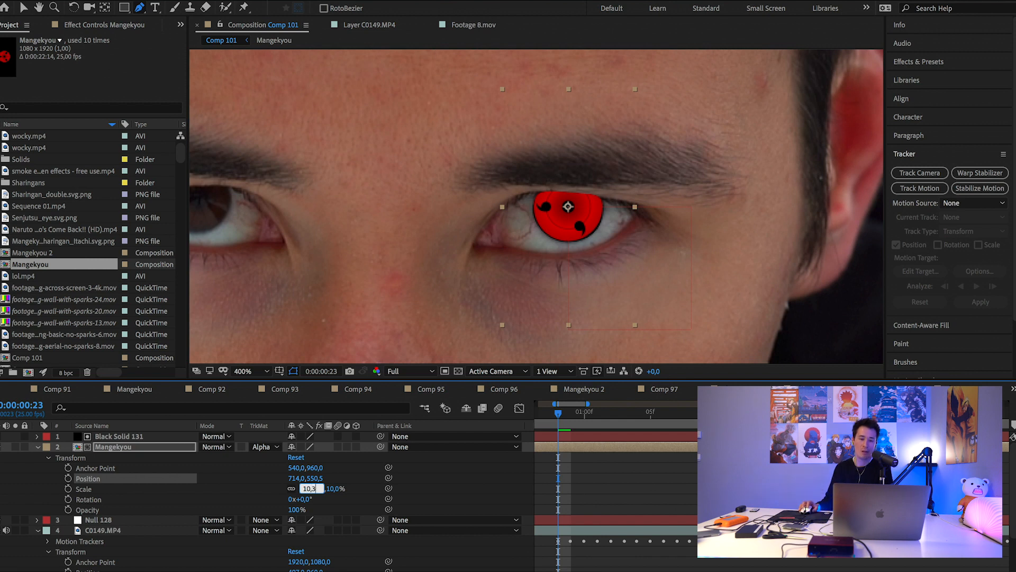
pyautogui.press('Return')
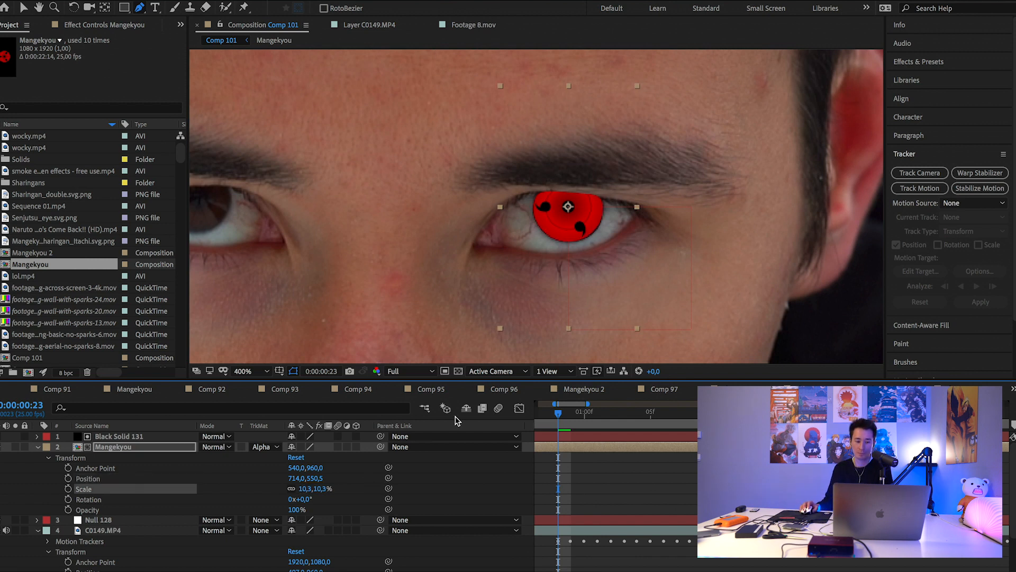
pyautogui.click(37, 446)
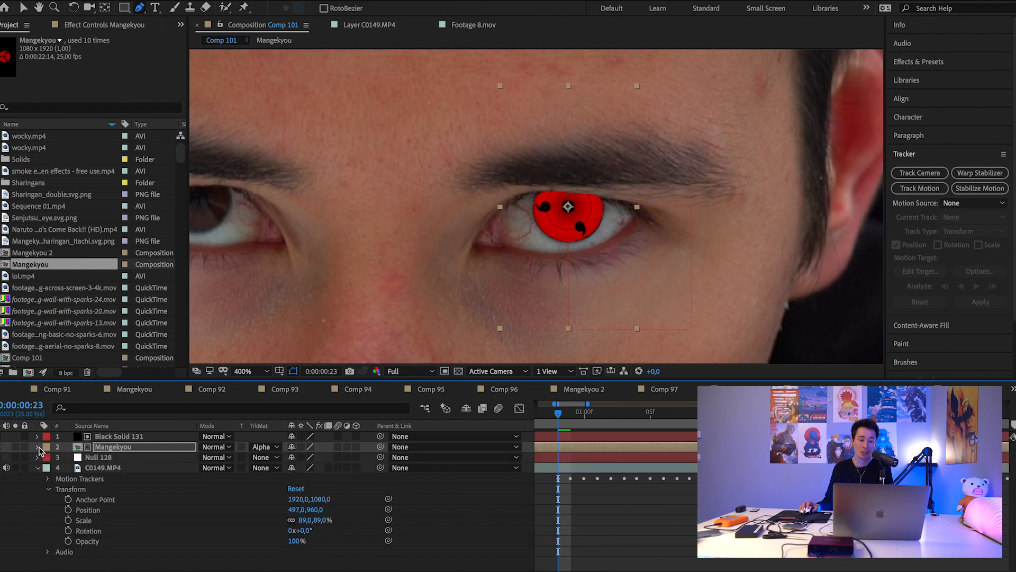
# Set the Mask Expansion of Mask 1 on Black Solid 131 to -5 pixels.
pyautogui.click(112, 437)
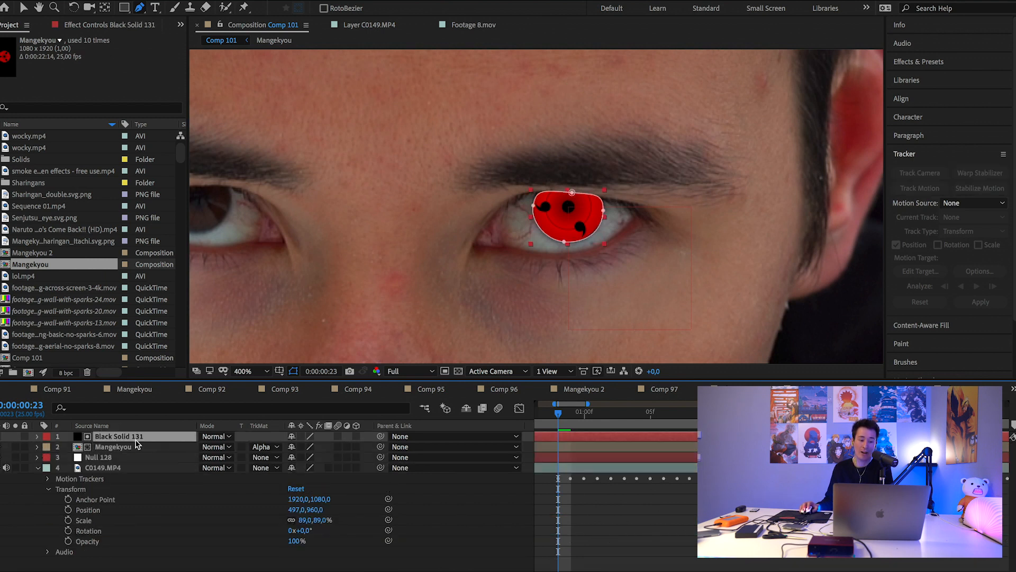
pyautogui.click(37, 436)
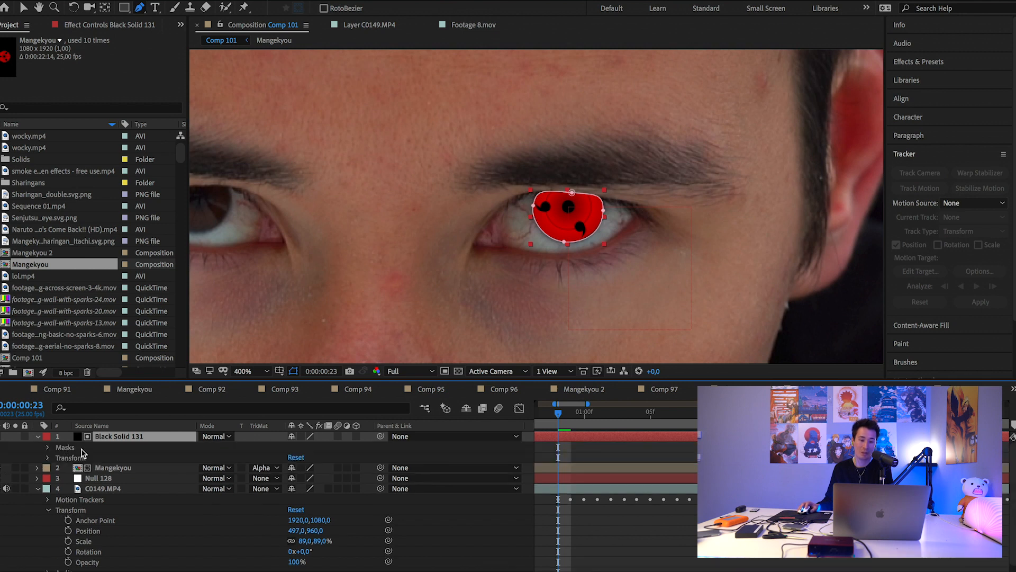
pyautogui.click(81, 449)
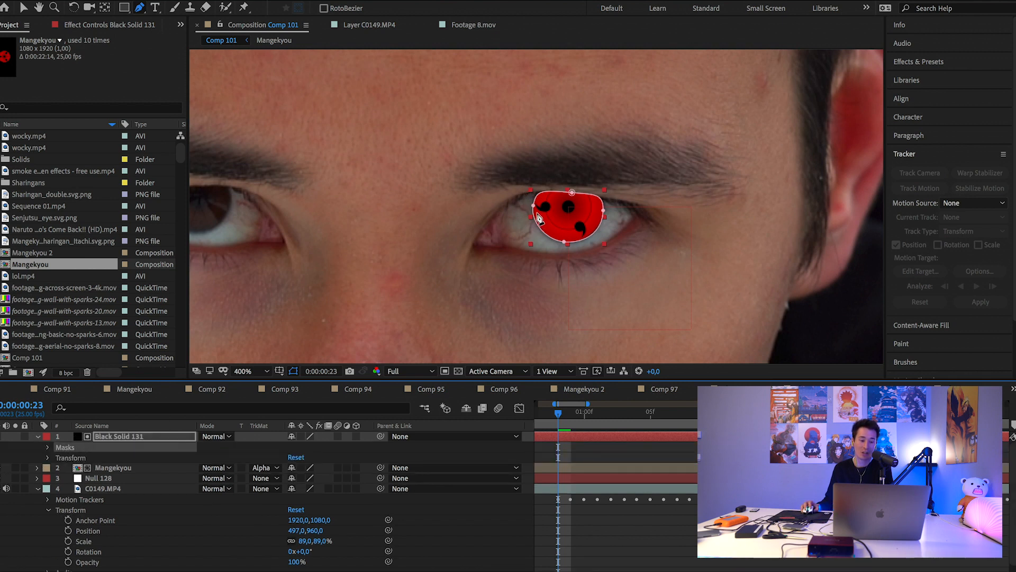
pyautogui.click(49, 448)
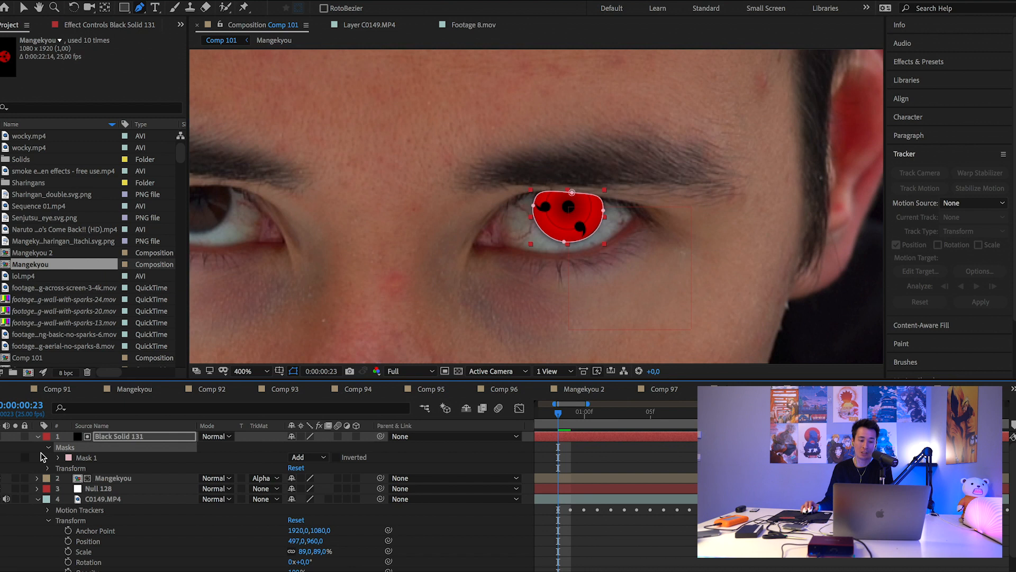
pyautogui.click(58, 458)
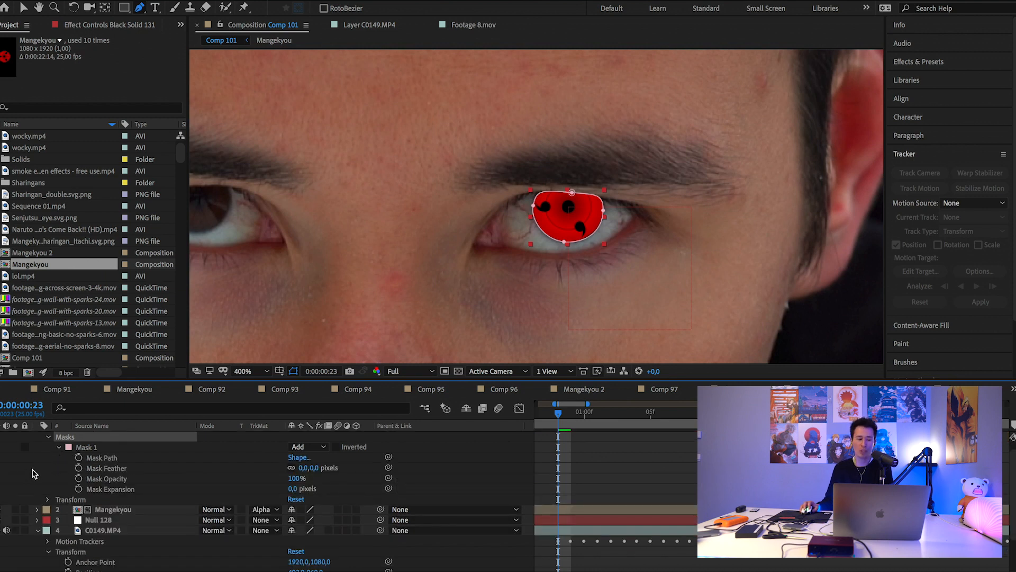
pyautogui.click(110, 459)
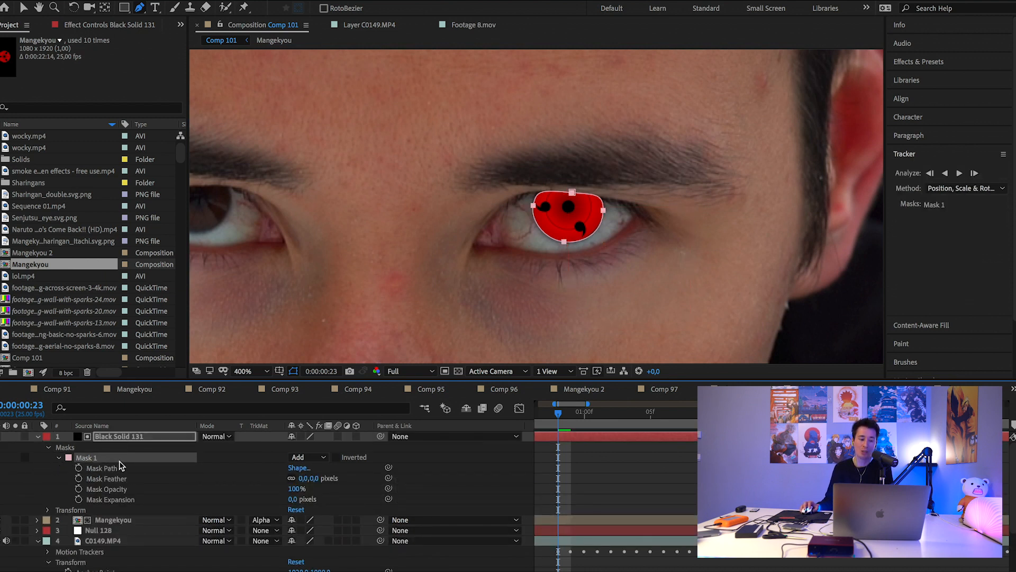
pyautogui.click(109, 500)
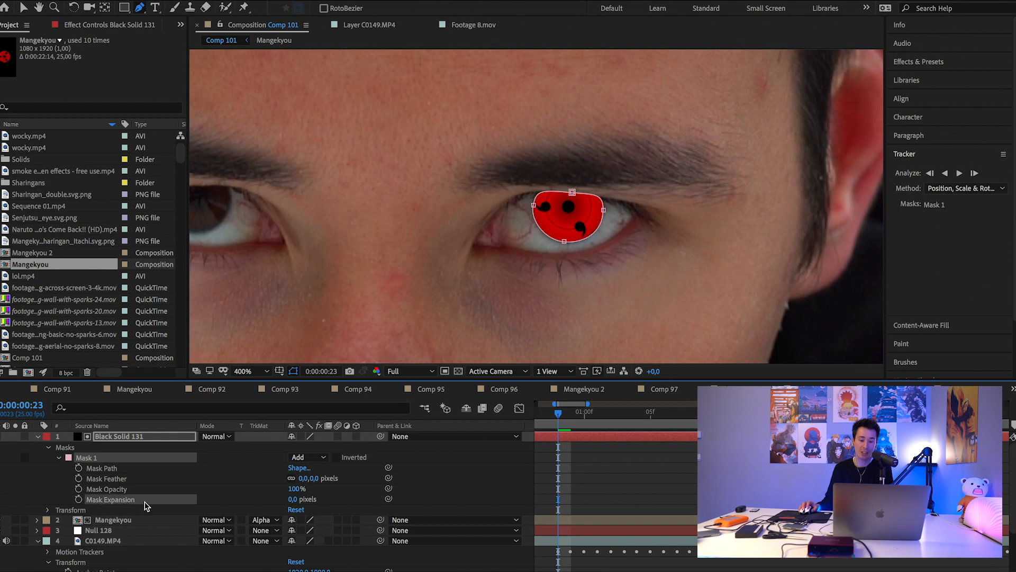
pyautogui.click(295, 501)
pyautogui.moveTo(291, 502); pyautogui.dragTo(289, 500)
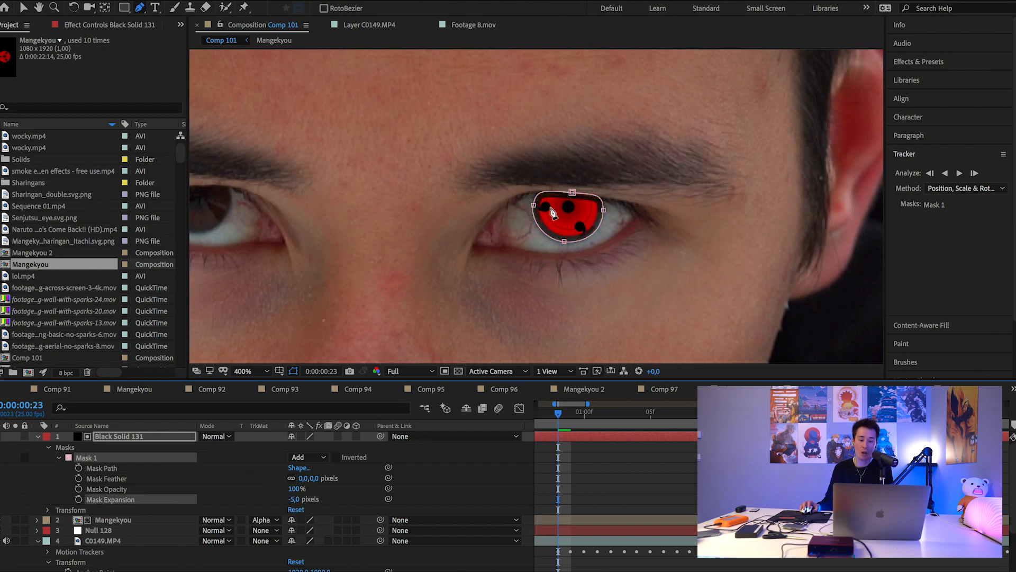
pyautogui.moveTo(292, 500); pyautogui.dragTo(298, 505)
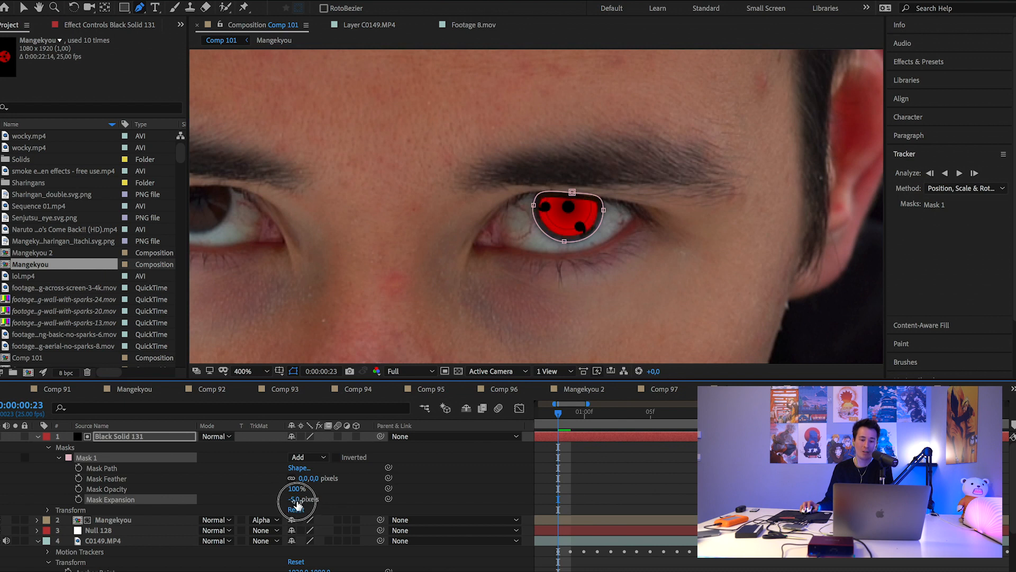
pyautogui.moveTo(296, 506); pyautogui.dragTo(294, 503)
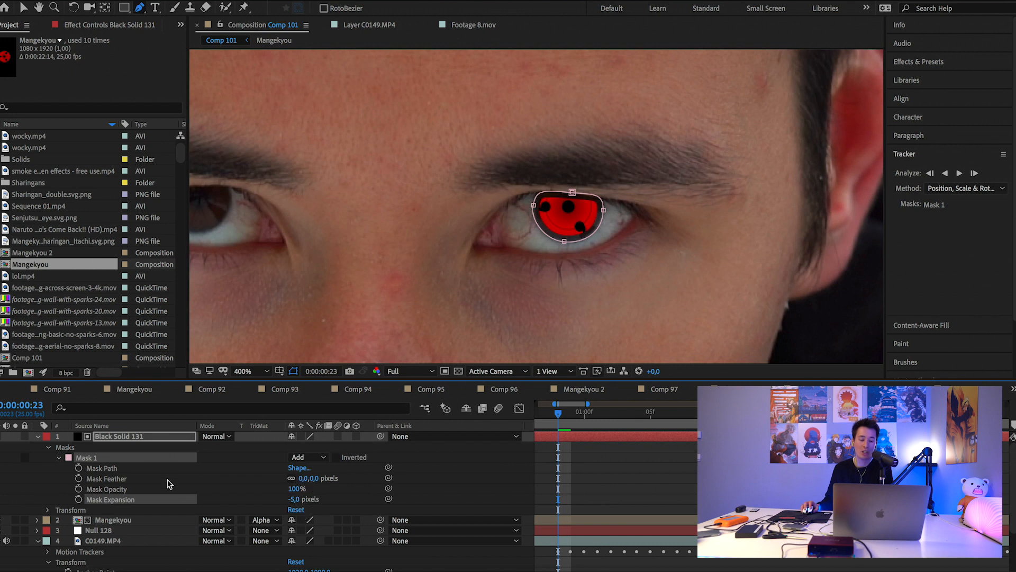
# Feather Mask 1 on Black Solid 131 by 22 pixels and inspect the softened iris edge up close.
pyautogui.click(117, 479)
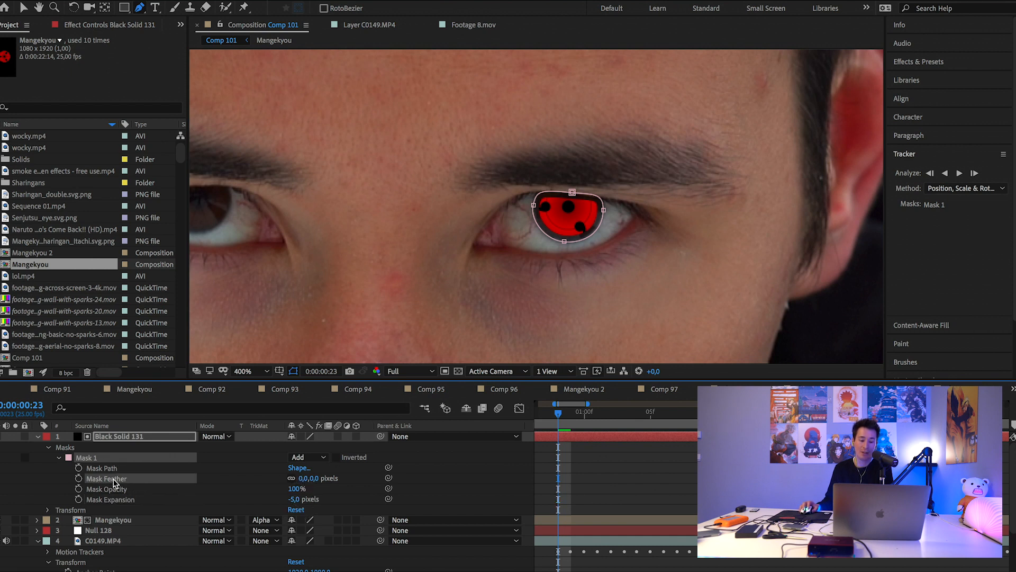
pyautogui.moveTo(303, 484); pyautogui.dragTo(318, 486)
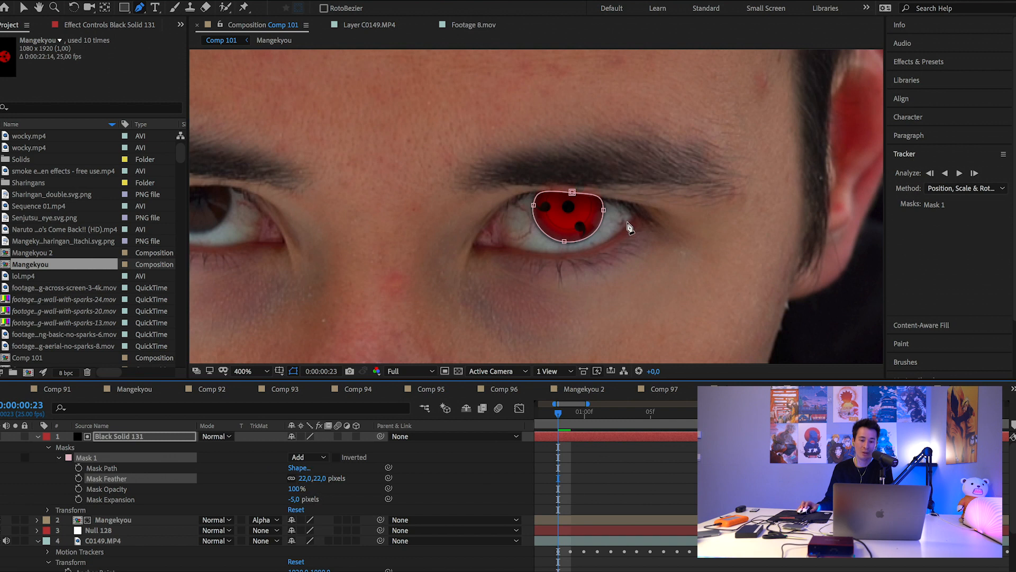
pyautogui.scroll(2, 612, 228)
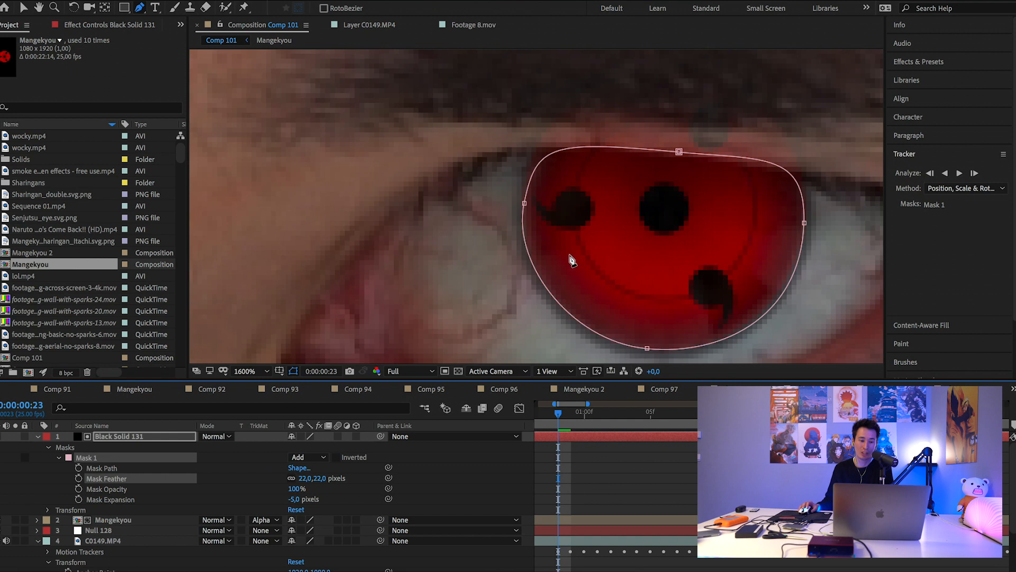
pyautogui.scroll(-2, 572, 260)
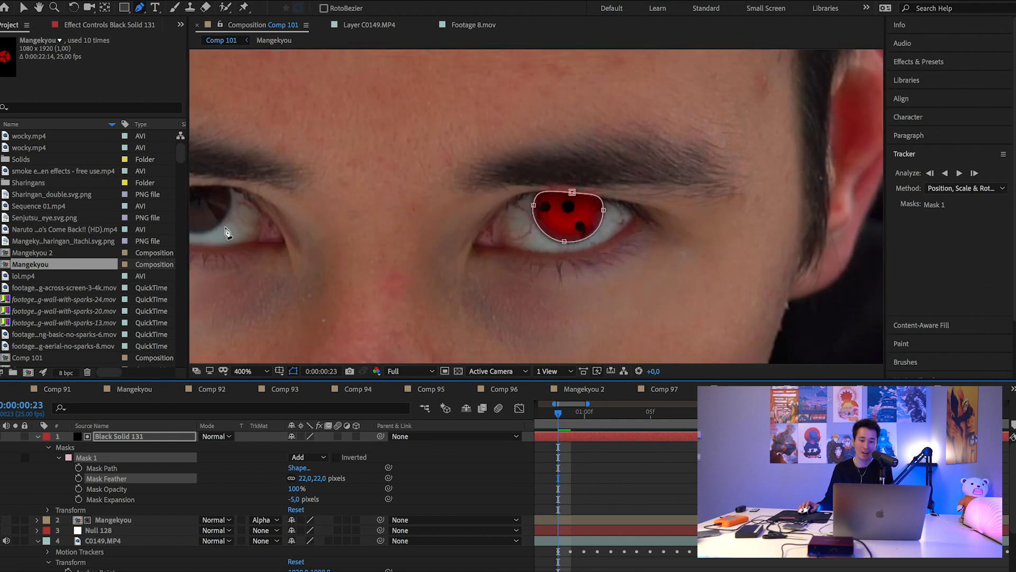
pyautogui.scroll(-1, 581, 256)
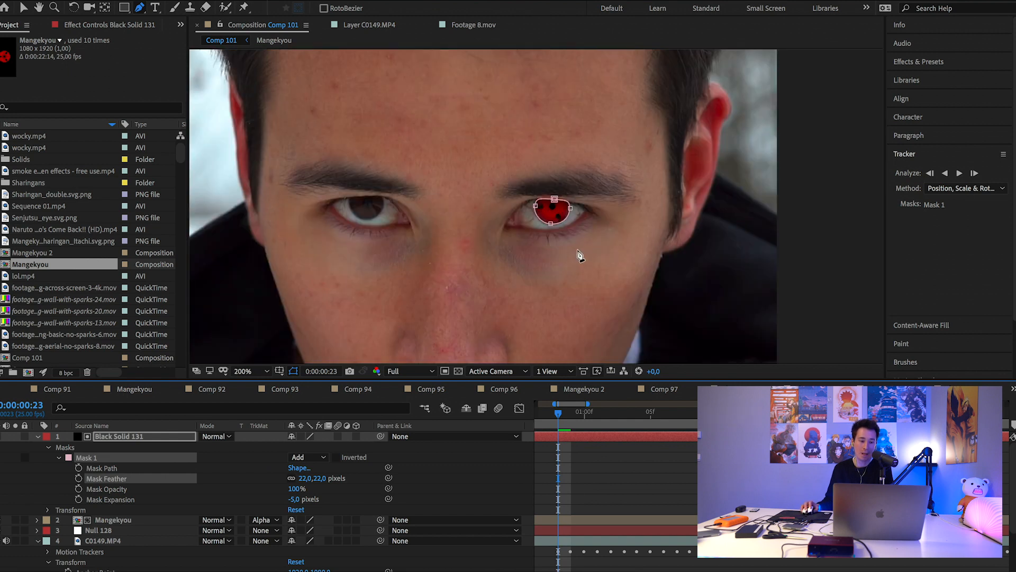
pyautogui.click(36, 437)
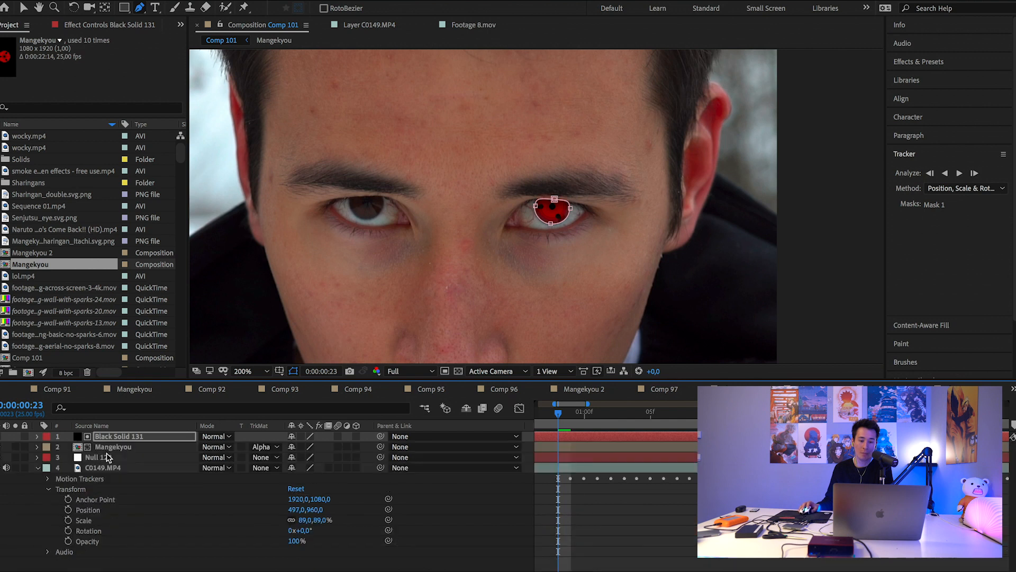
# Parent the Mangekyou layer and Black Solid 131 to Null 128.
pyautogui.click(156, 449)
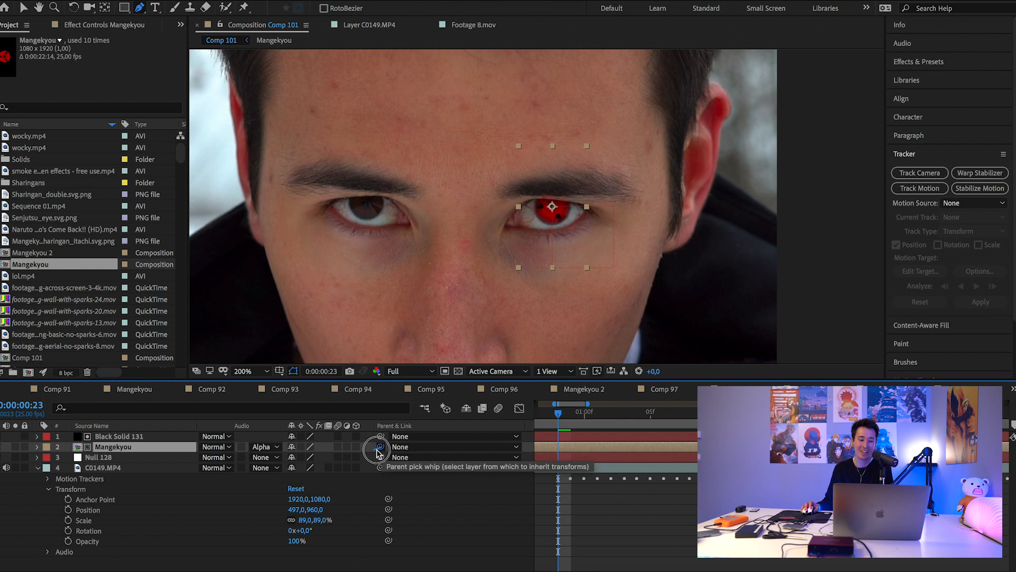
pyautogui.moveTo(380, 447); pyautogui.dragTo(118, 460)
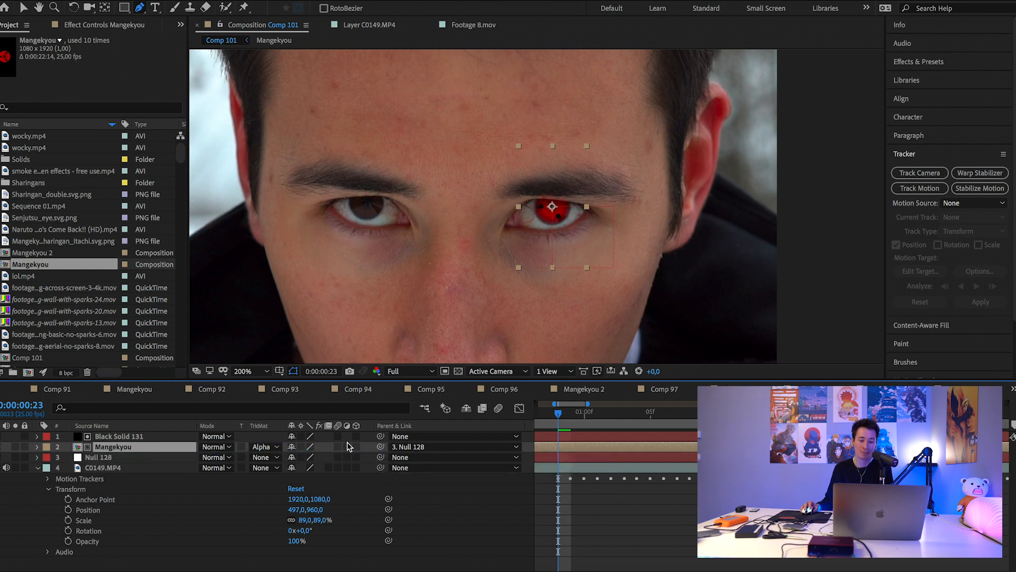
pyautogui.moveTo(381, 437); pyautogui.dragTo(123, 458)
# Keyframe the Mangekyou layer's opacity from 0% at 0:00:00:23 to 100% at 0:00:01:03.
pyautogui.click(37, 446)
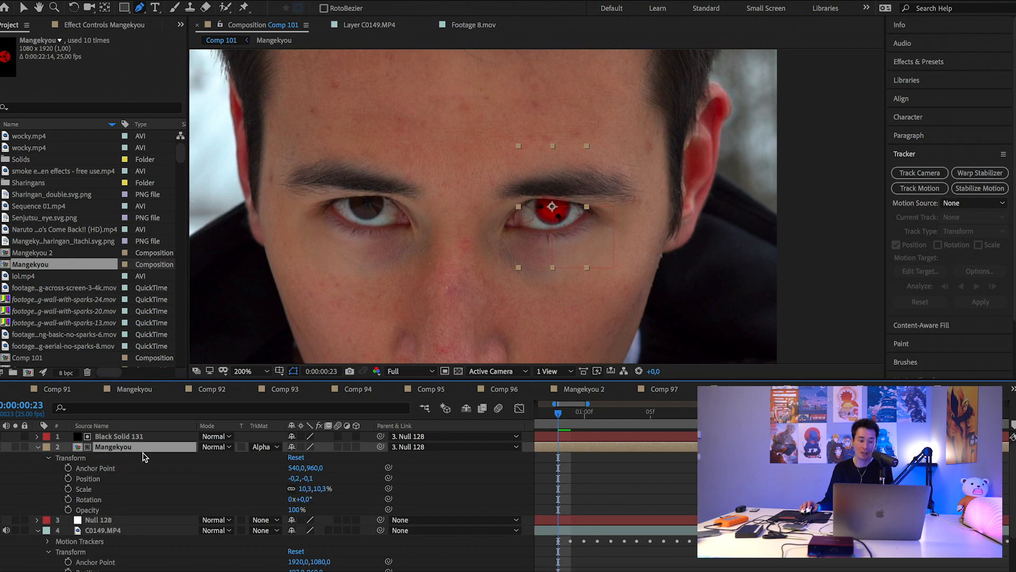
pyautogui.click(68, 509)
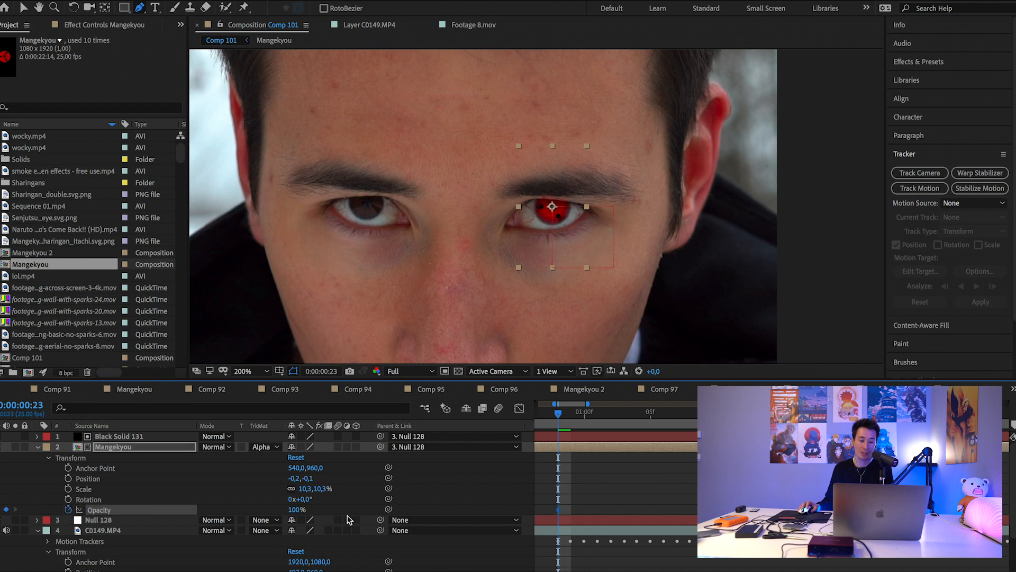
pyautogui.moveTo(296, 509); pyautogui.dragTo(216, 513)
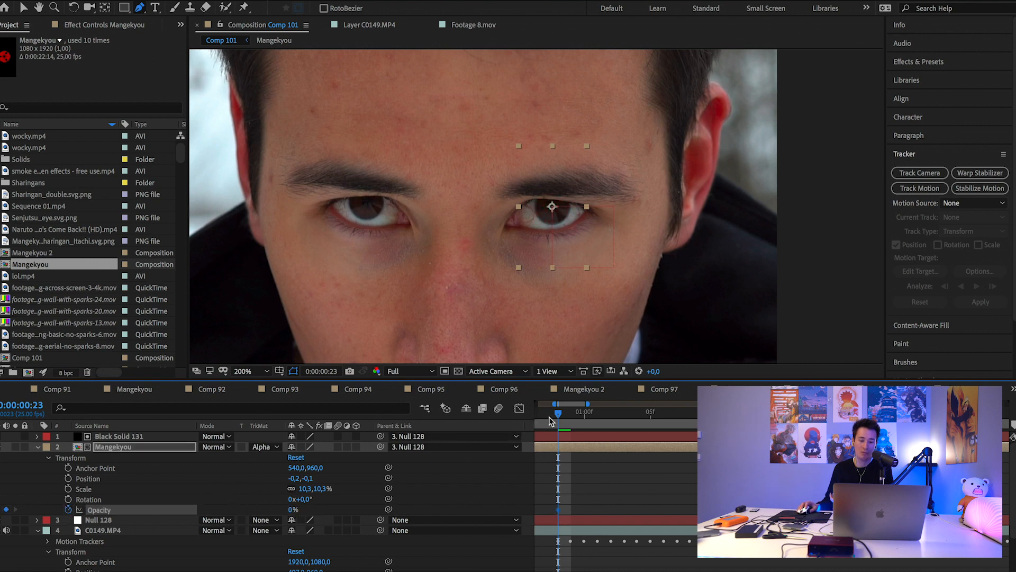
pyautogui.moveTo(557, 416); pyautogui.dragTo(619, 419)
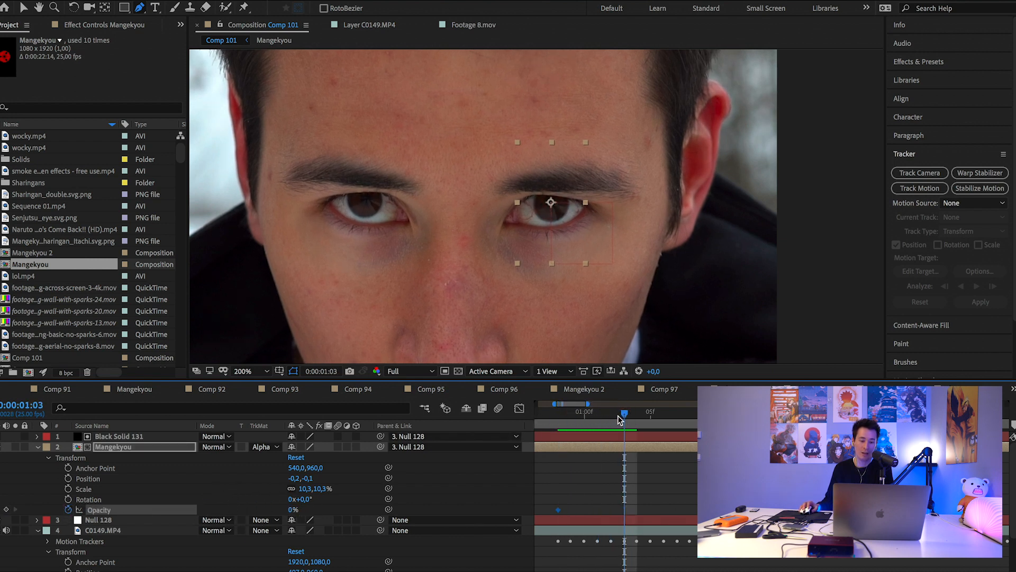
pyautogui.moveTo(292, 509); pyautogui.dragTo(389, 508)
# Preview the eye fade-in from 0:00:00:23 with a wider span of the timeline in view.
pyautogui.moveTo(624, 418); pyautogui.dragTo(558, 419)
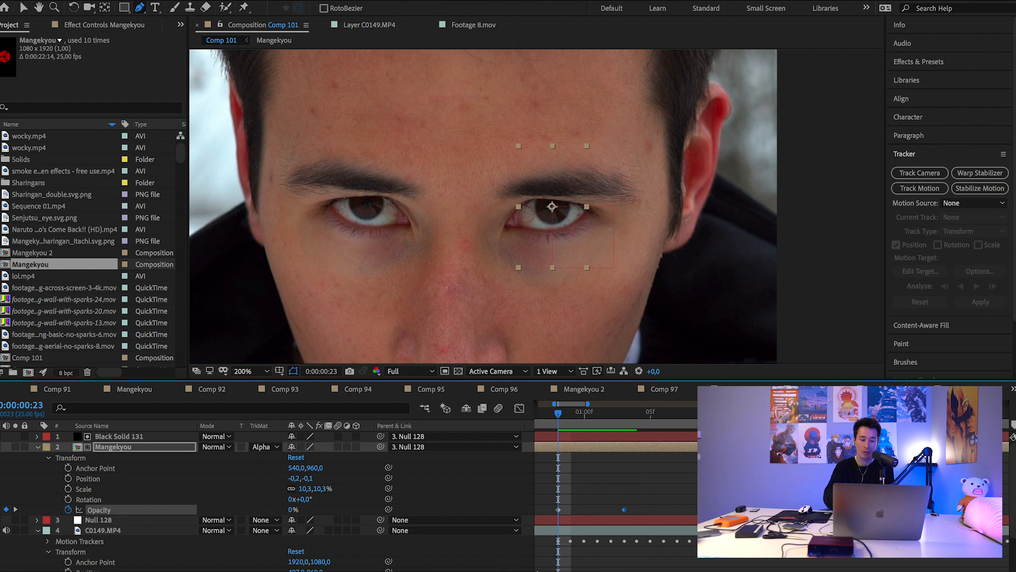
pyautogui.press('-')
pyautogui.press('-')
pyautogui.press('-')
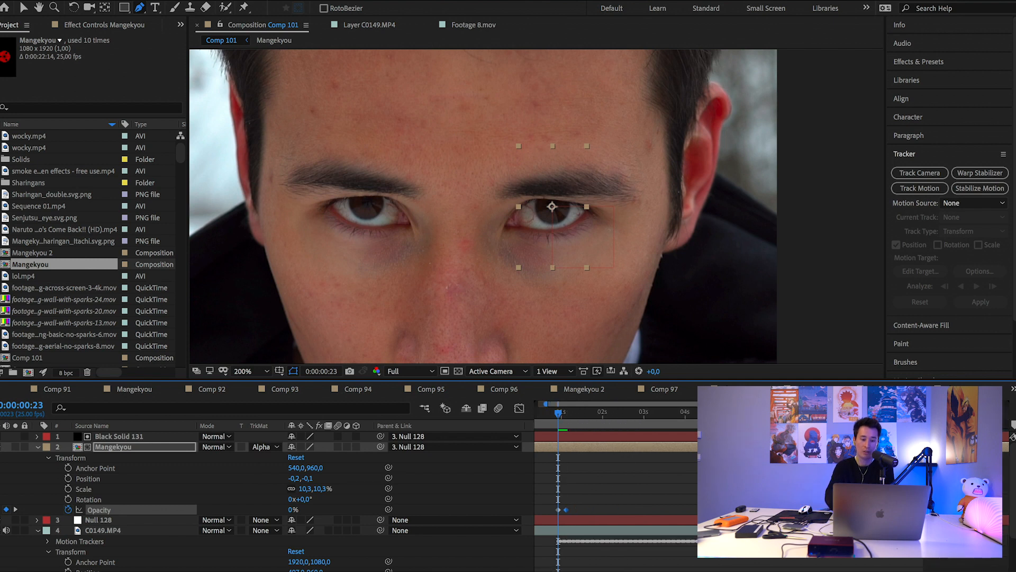
pyautogui.press('space')
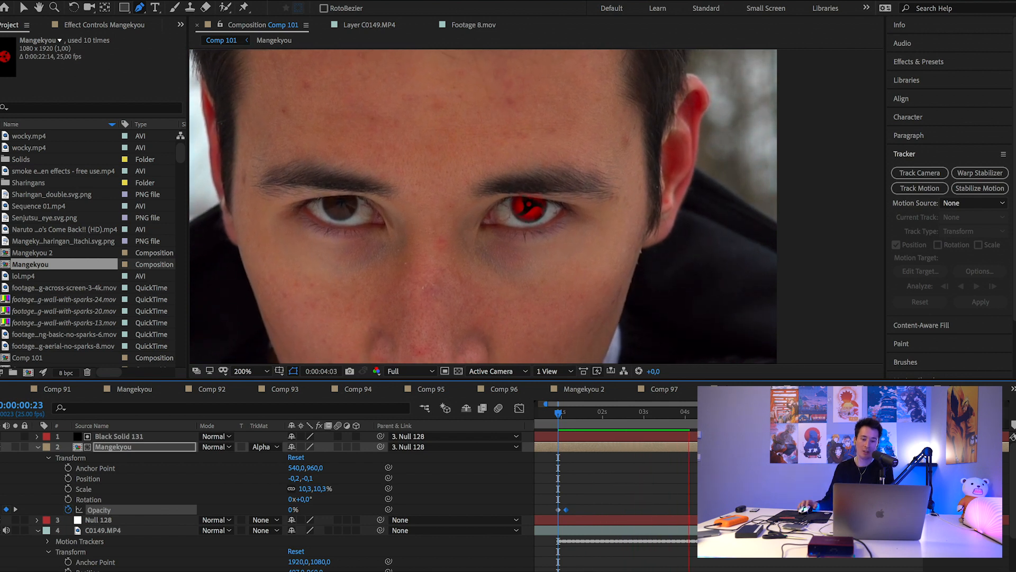
pyautogui.press('space')
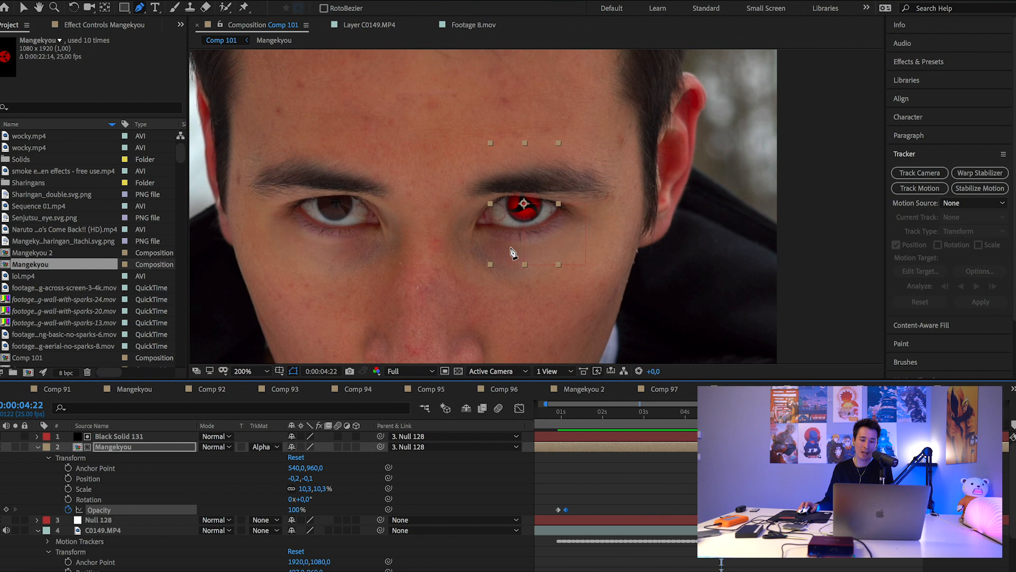
# Lower the top vertex of Mask 1 on Black Solid 131 slightly to follow the upper eyelid at 0:00:04:22.
pyautogui.scroll(2, 546, 198)
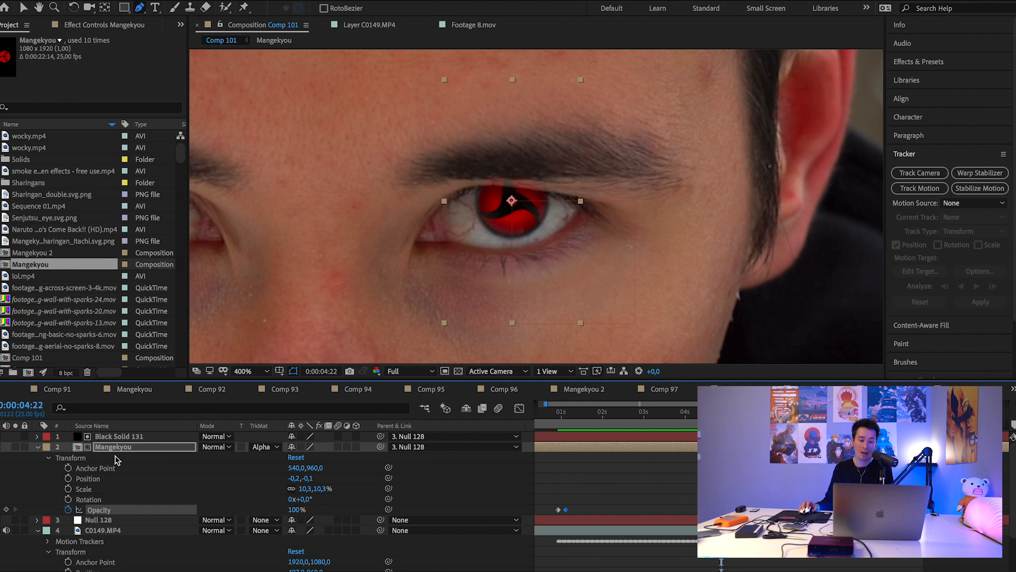
pyautogui.click(133, 436)
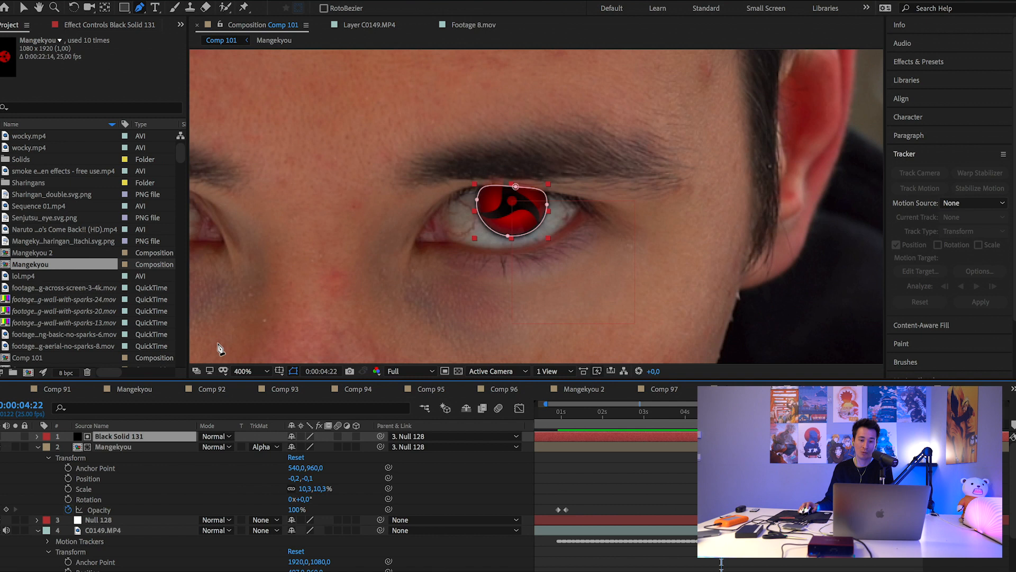
pyautogui.click(25, 7)
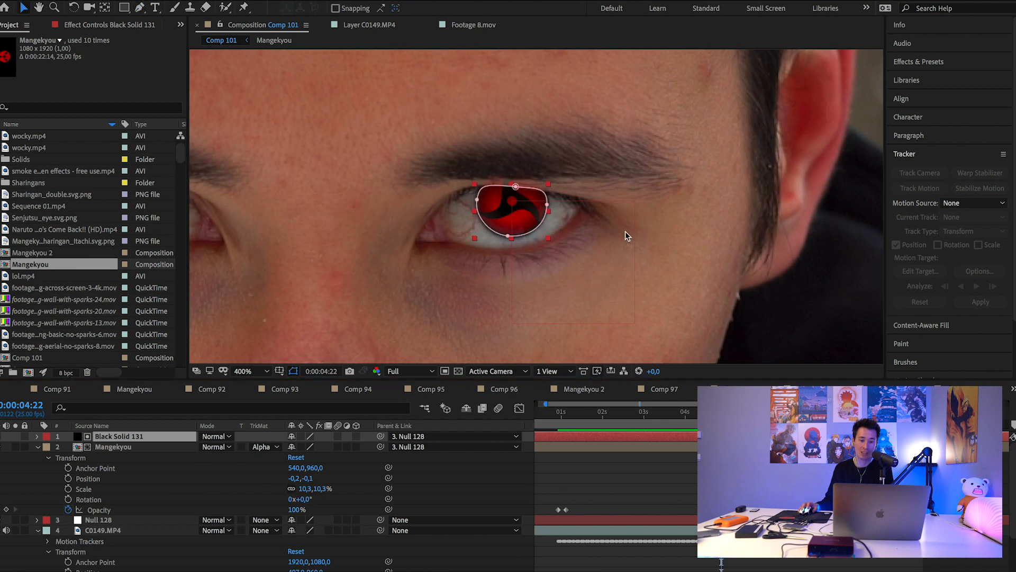
pyautogui.click(516, 187)
pyautogui.moveTo(517, 188); pyautogui.dragTo(517, 191)
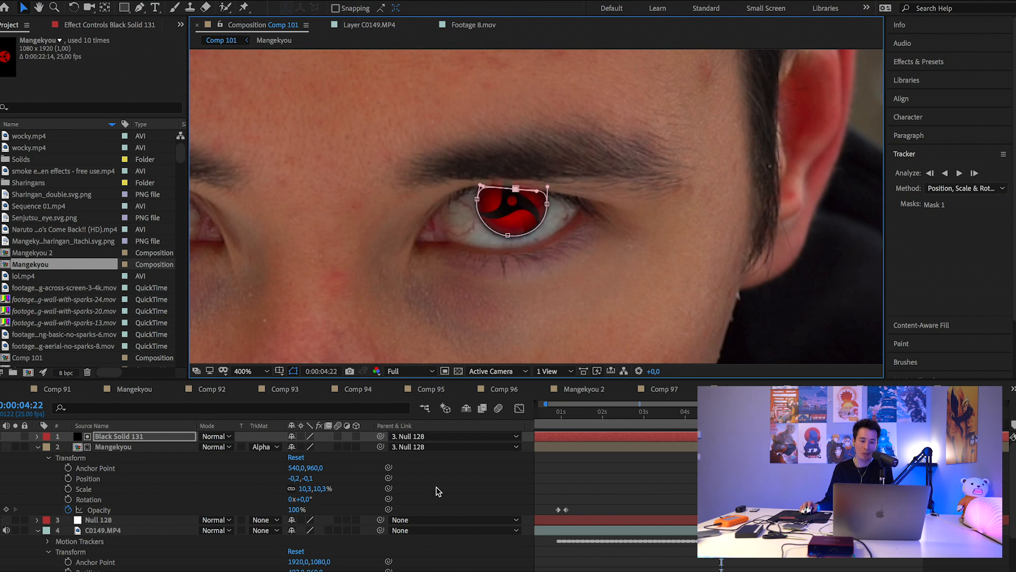
# Set Mask 1's feather to 20 pixels and expansion to -7 pixels, and fine-tune its top vertex.
pyautogui.click(37, 445)
pyautogui.click(37, 436)
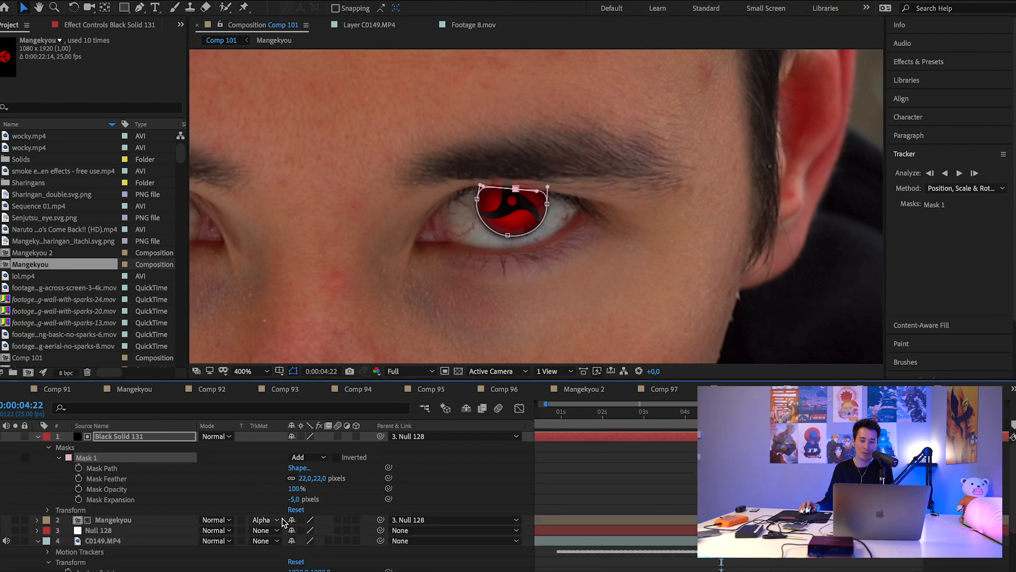
pyautogui.moveTo(294, 503); pyautogui.dragTo(304, 480)
pyautogui.moveTo(516, 190); pyautogui.dragTo(546, 186)
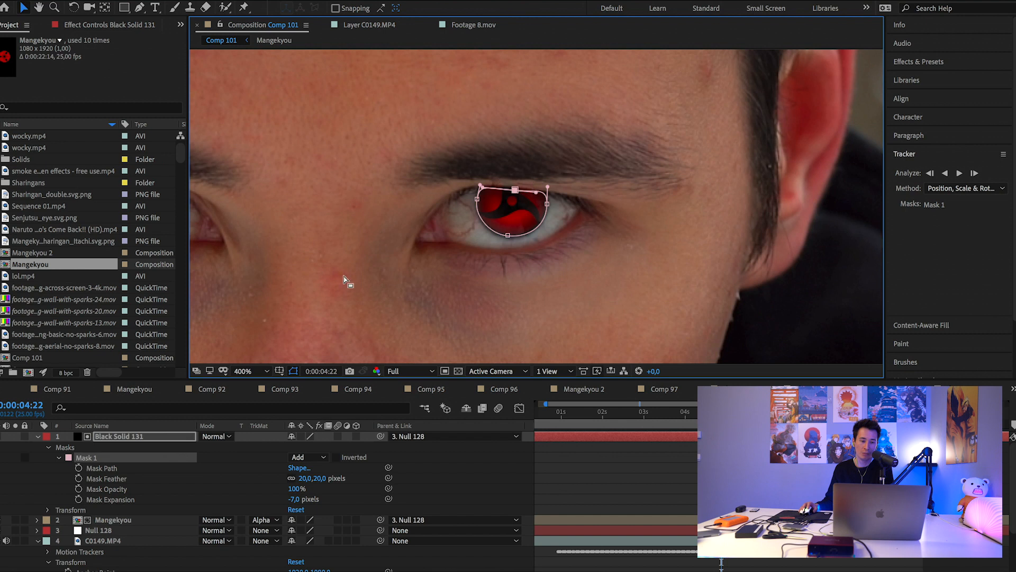
# Deselect the mask and examine the composited eye in the full frame and up close.
pyautogui.click(254, 371)
pyautogui.click(286, 156)
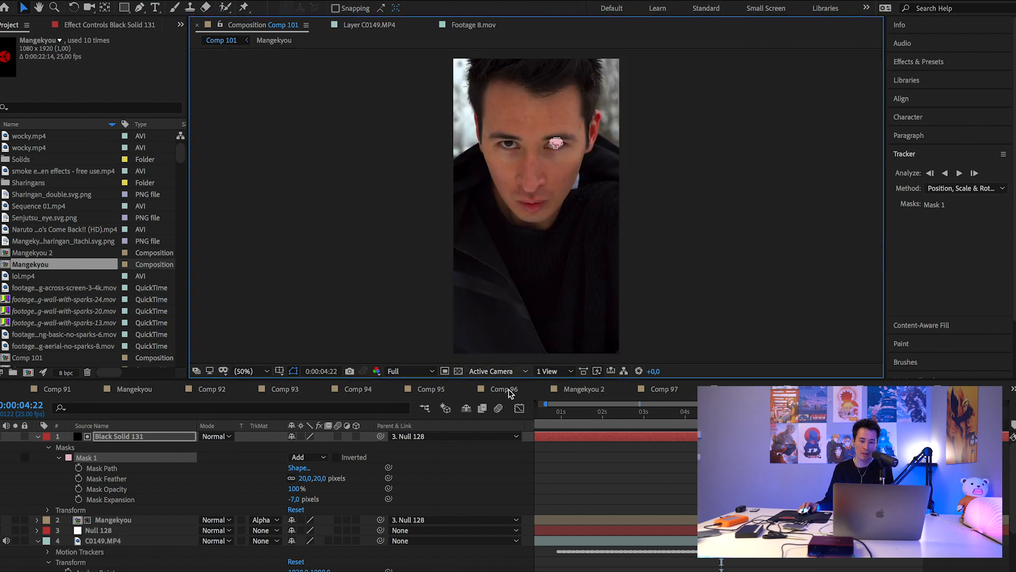
pyautogui.click(560, 261)
pyautogui.scroll(4, 578, 131)
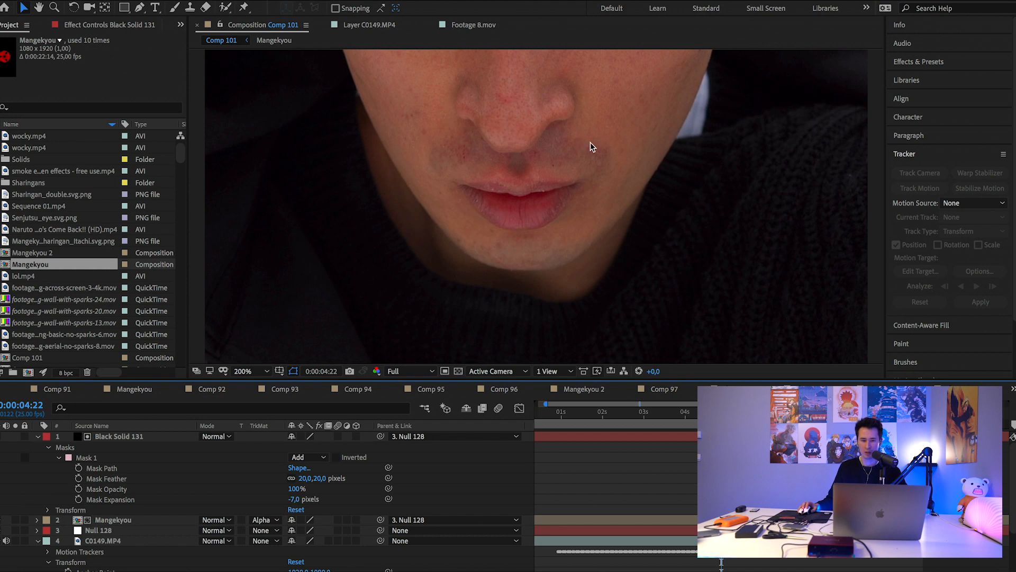
pyautogui.press('space')
pyautogui.moveTo(591, 147); pyautogui.dragTo(585, 329)
pyautogui.scroll(2, 587, 254)
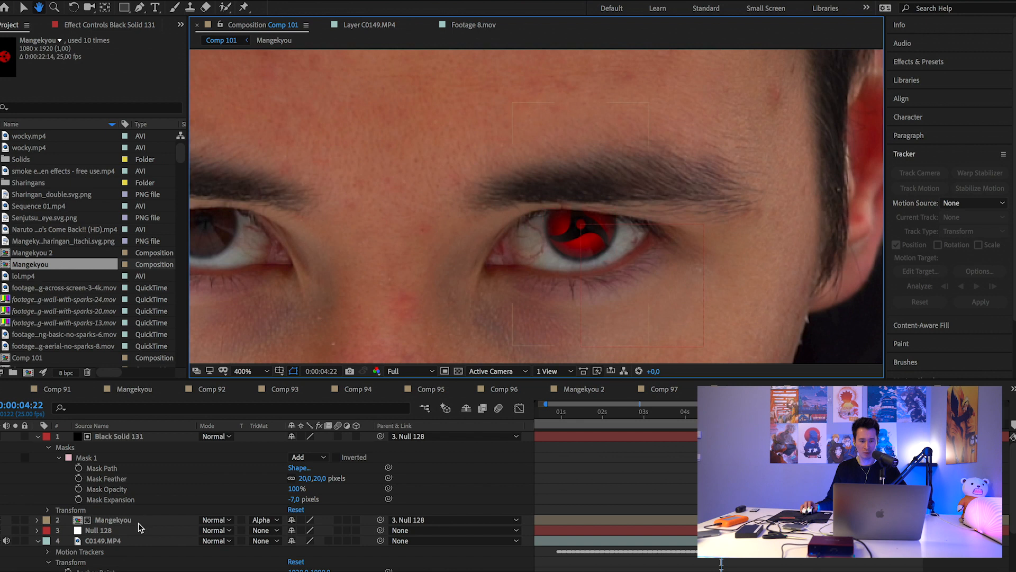
# Nudge the Mangekyou layer down one pixel to position -0.2, 0.9.
pyautogui.click(114, 519)
pyautogui.click(37, 519)
pyautogui.scroll(-1, 195, 471)
pyautogui.scroll(-1, 195, 472)
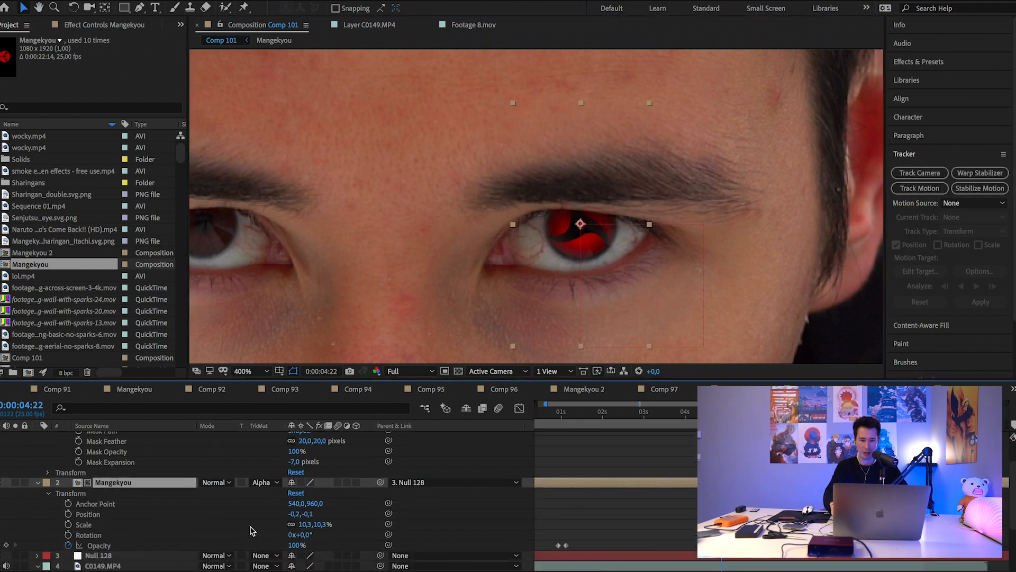
pyautogui.press('Down')
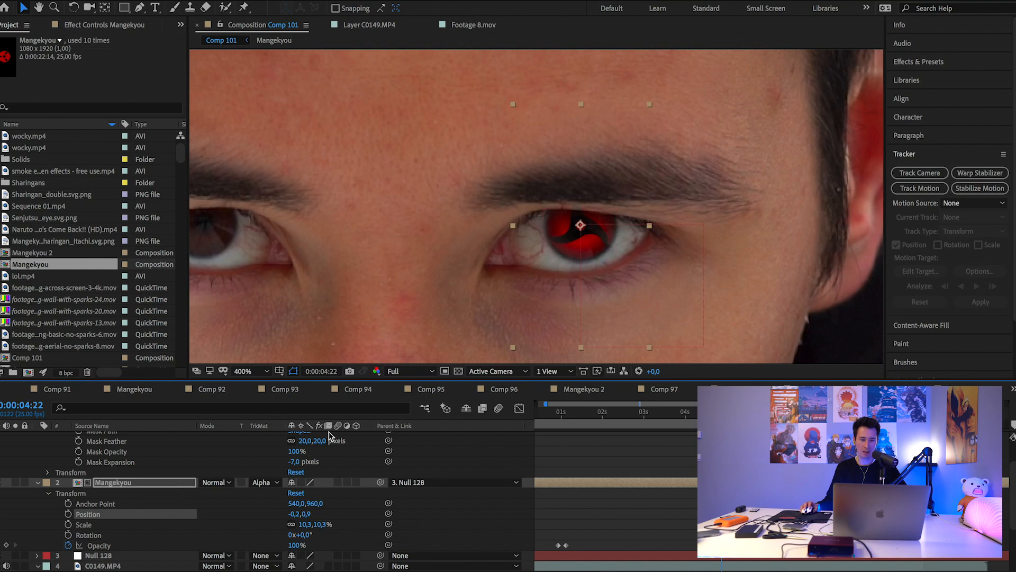
# Preview the full-frame eye transformation from 0:00:00:13, and examine the face more closely at 0:00:04:24.
pyautogui.click(259, 371)
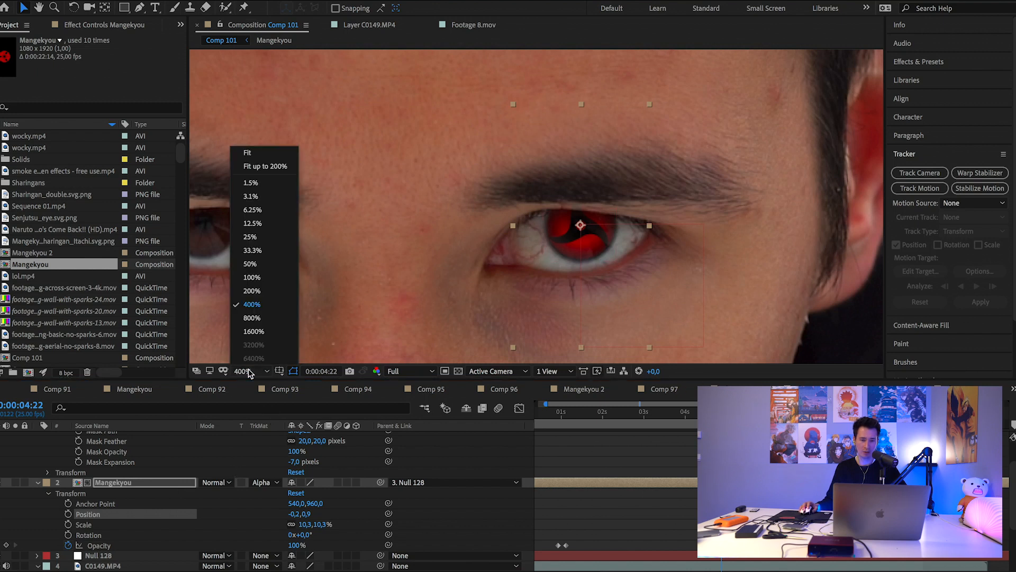
pyautogui.click(272, 158)
pyautogui.moveTo(556, 416); pyautogui.dragTo(541, 414)
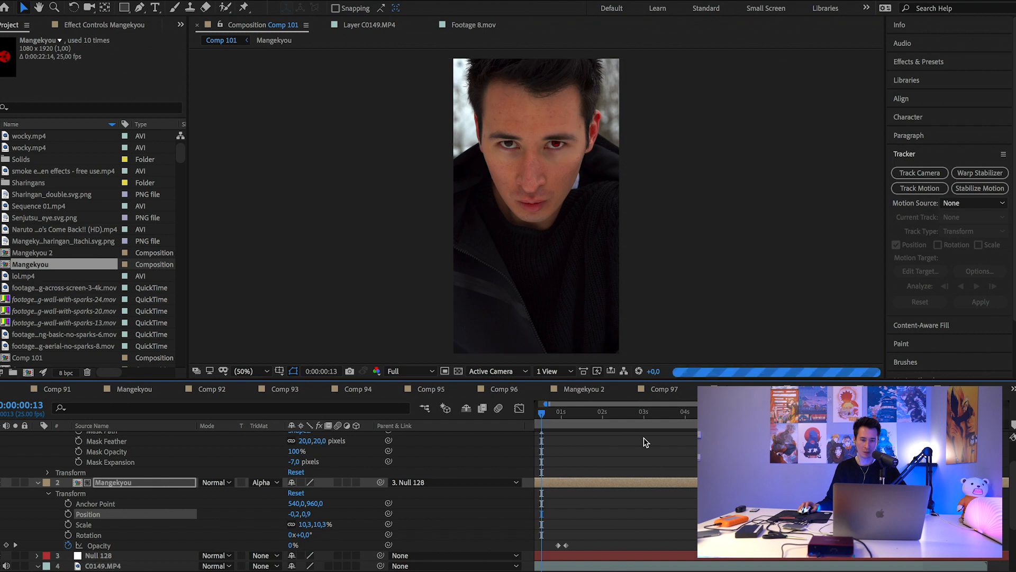
pyautogui.press('space')
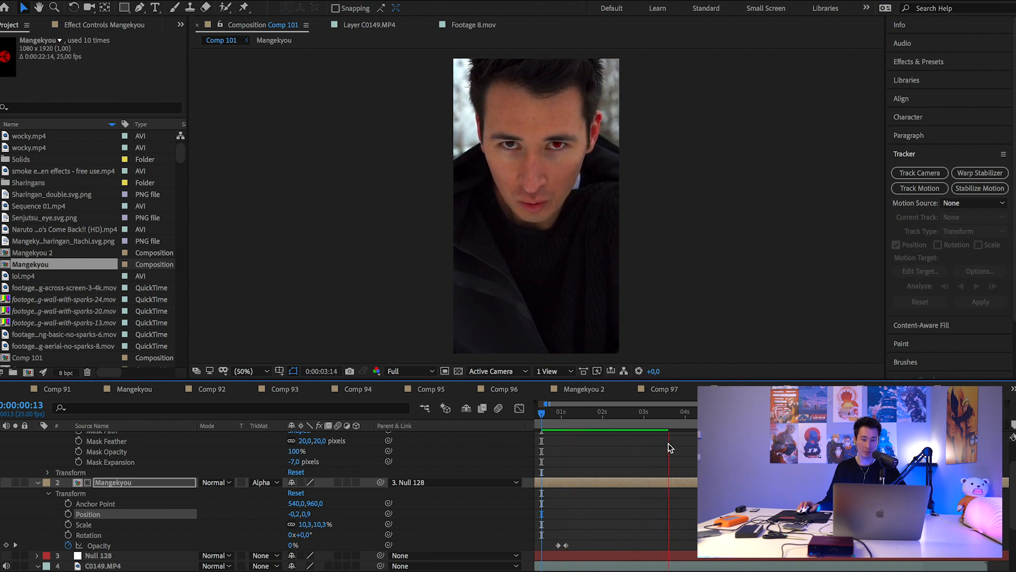
pyautogui.click(693, 459)
pyautogui.press('.')
pyautogui.press('h')
pyautogui.moveTo(590, 138); pyautogui.dragTo(602, 236)
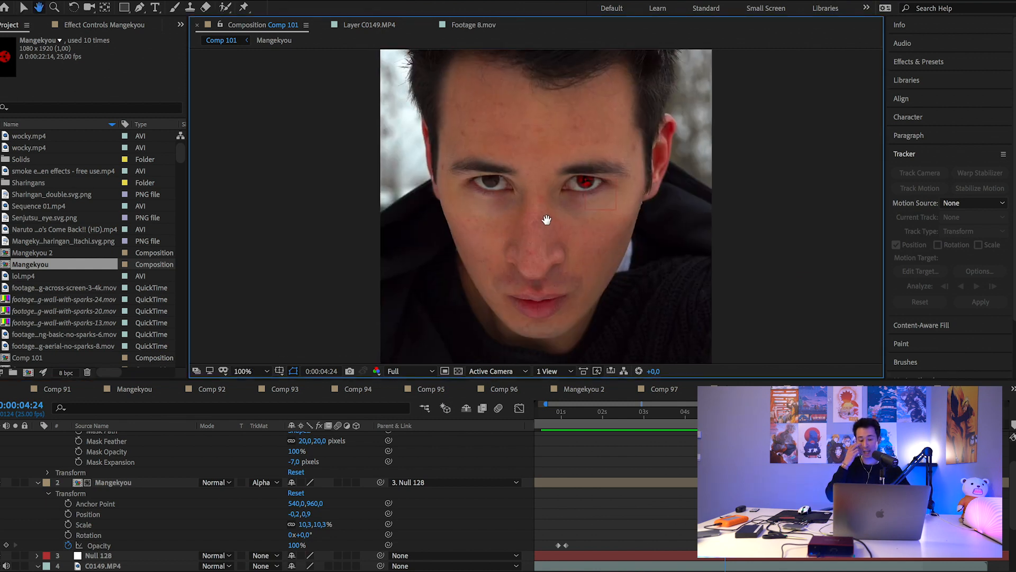
pyautogui.press('v')
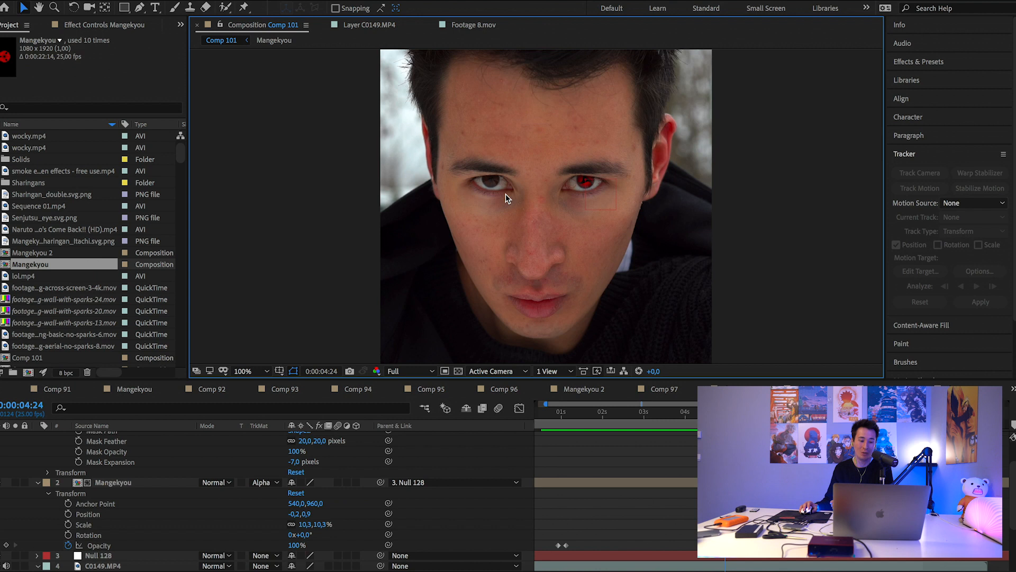
# Collapse the expanded properties of Black Solid 131 and the Mangekyou layer.
pyautogui.scroll(2, 82, 509)
pyautogui.click(45, 438)
pyautogui.click(38, 438)
pyautogui.click(38, 436)
pyautogui.click(38, 446)
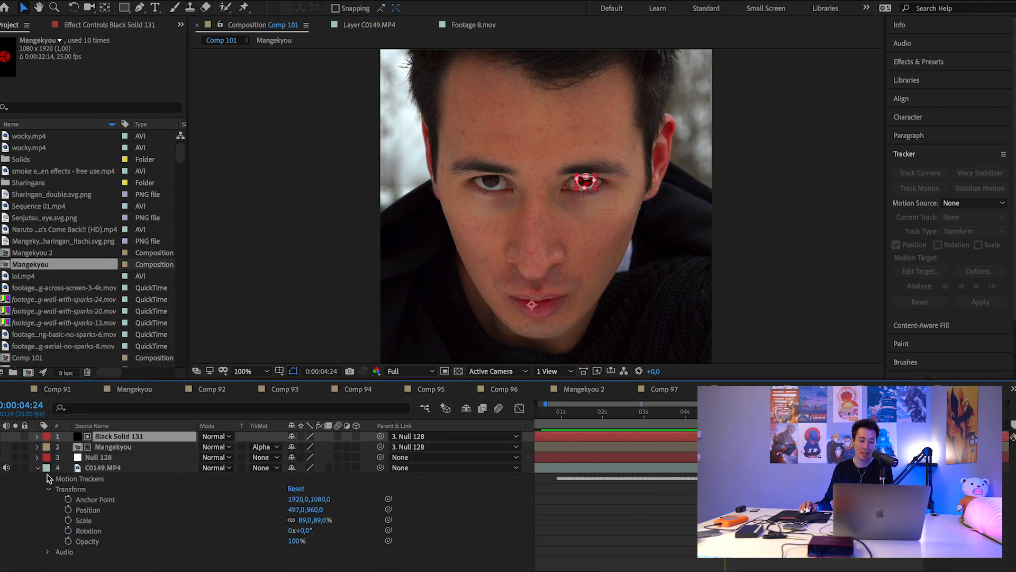
# Start a new Track Motion on C0149.MP4 and place Track Point 1 over the untreated eye with enlarged feature and search regions.
pyautogui.click(106, 467)
pyautogui.rightClick(127, 469)
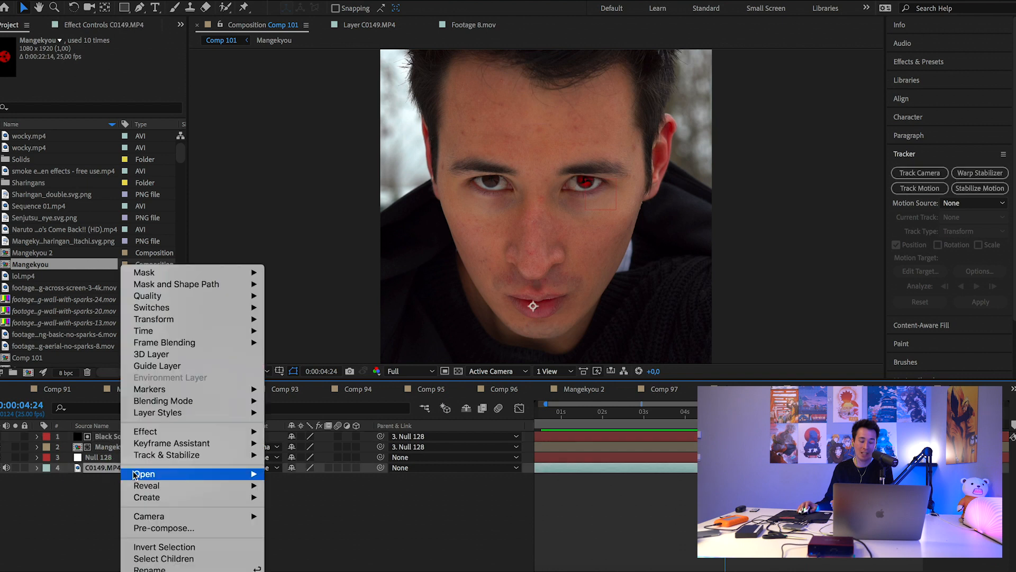
pyautogui.moveTo(180, 459)
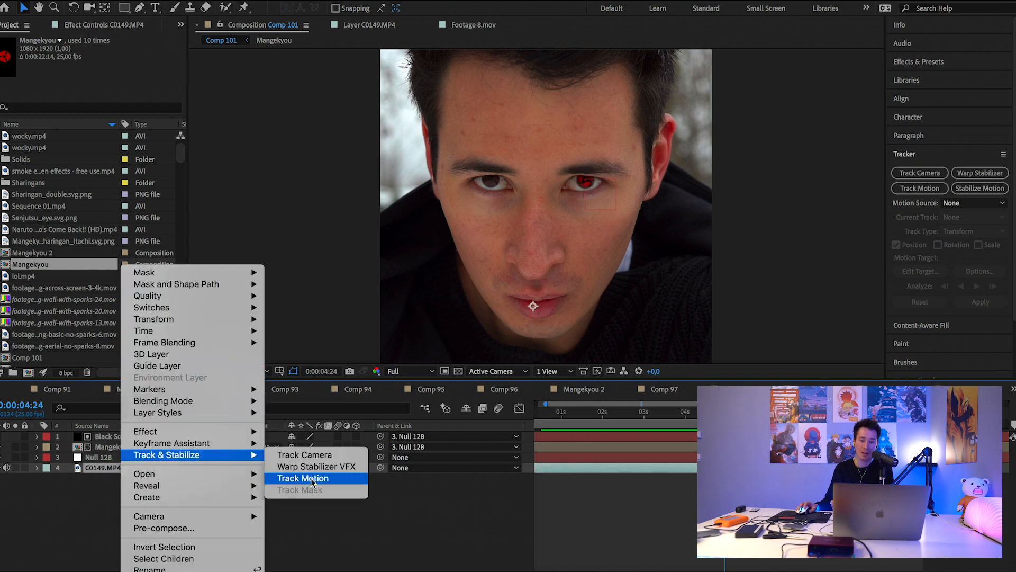
pyautogui.click(312, 479)
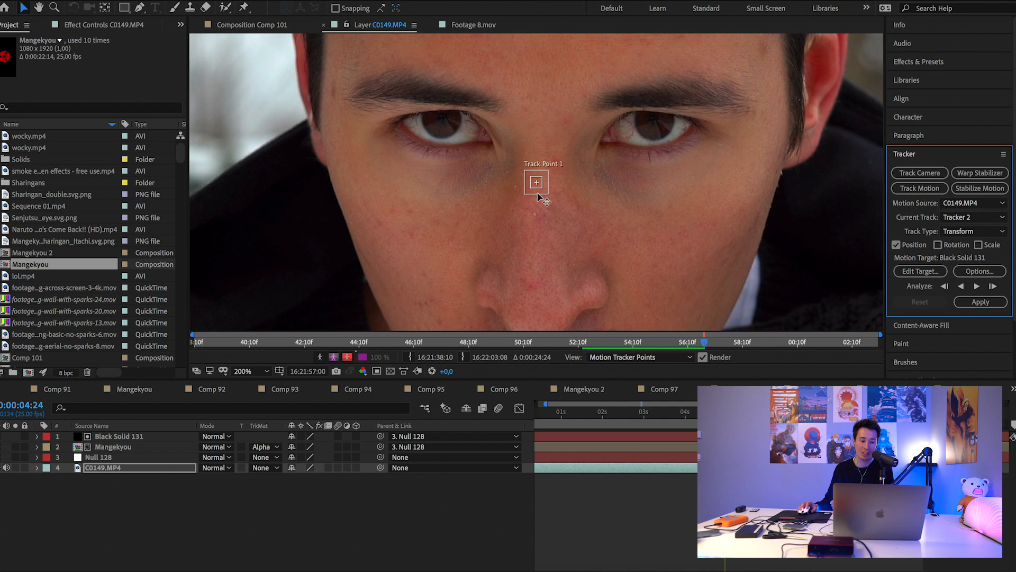
pyautogui.moveTo(538, 194); pyautogui.dragTo(441, 134)
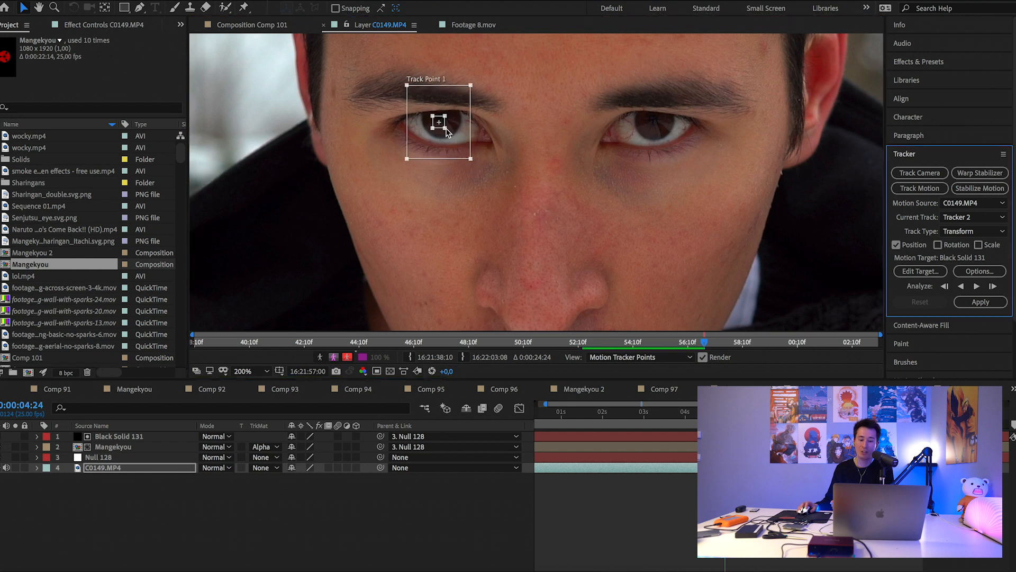
pyautogui.moveTo(447, 130); pyautogui.dragTo(448, 151)
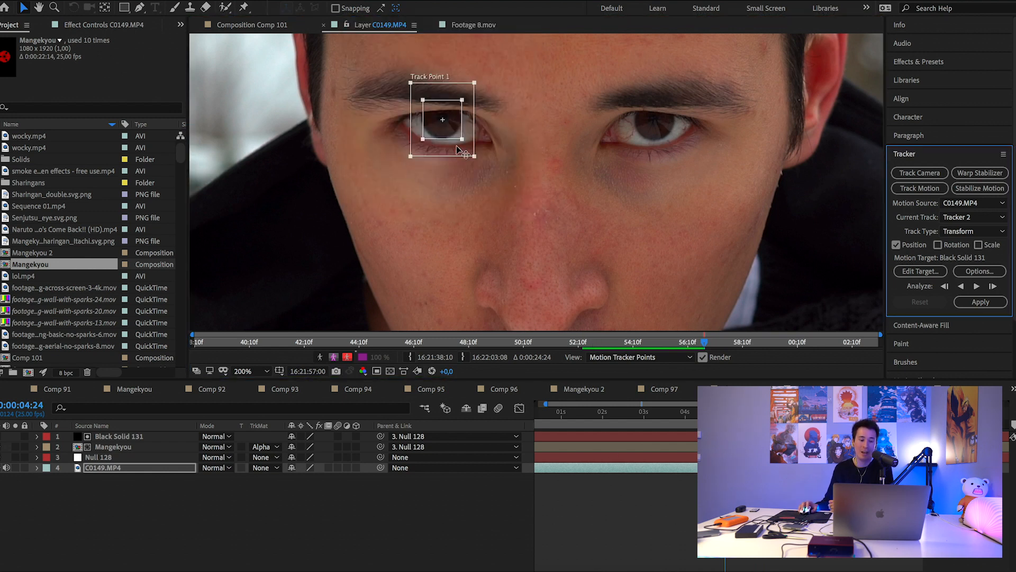
# Reveal the Mangekyou layer's keyframes, go to its first opacity keyframe at 0:00:00:23, and fit the footage in view.
pyautogui.click(129, 450)
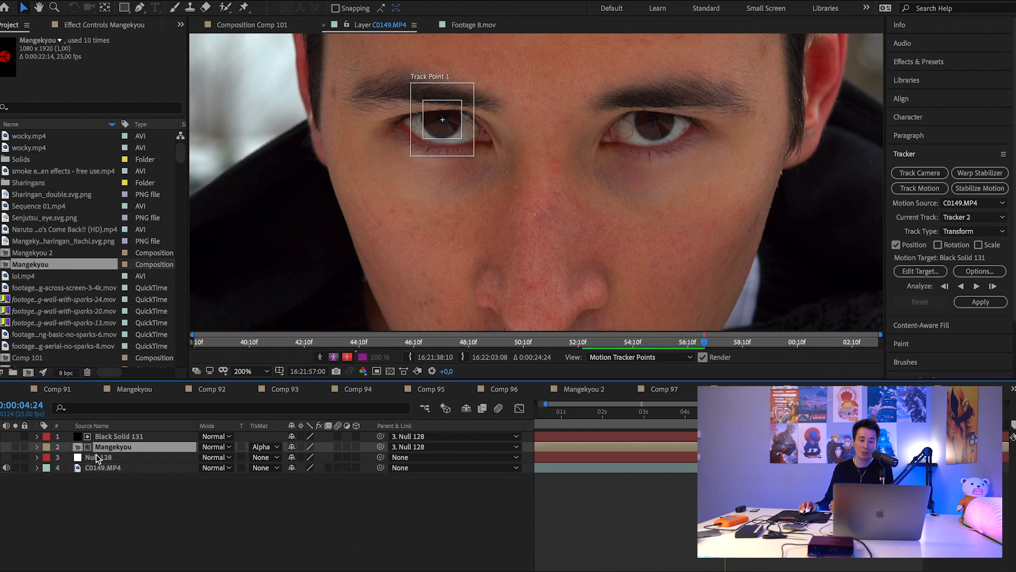
pyautogui.click(37, 447)
pyautogui.click(559, 414)
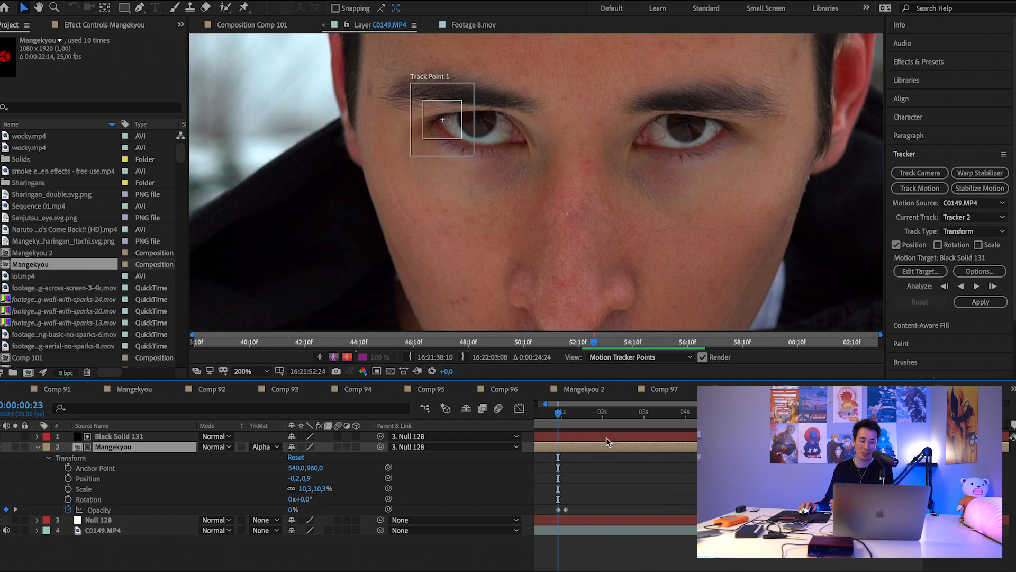
pyautogui.click(249, 371)
pyautogui.click(254, 103)
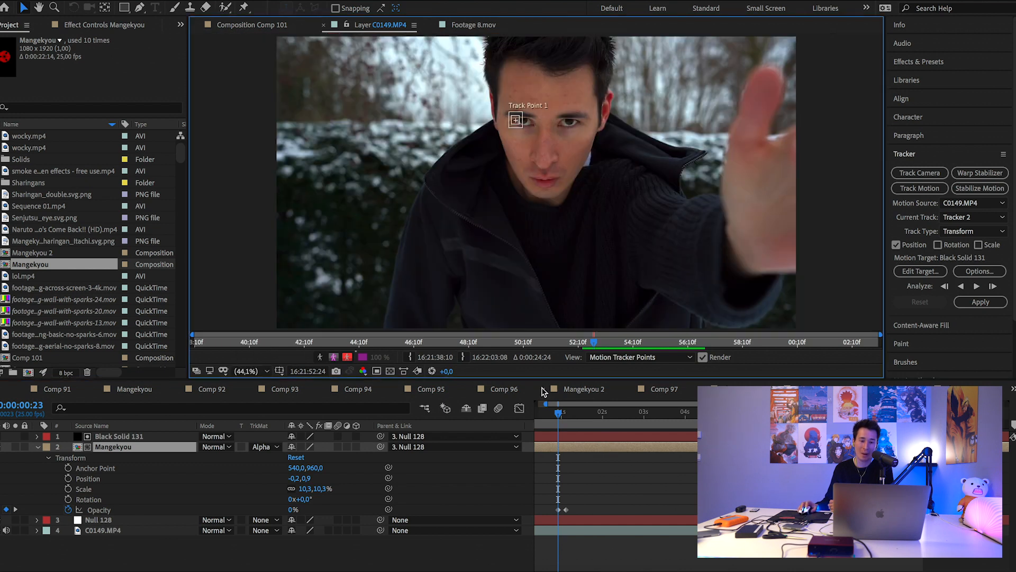
# Return to the Comp 101 composition view and save the project.
pyautogui.click(246, 25)
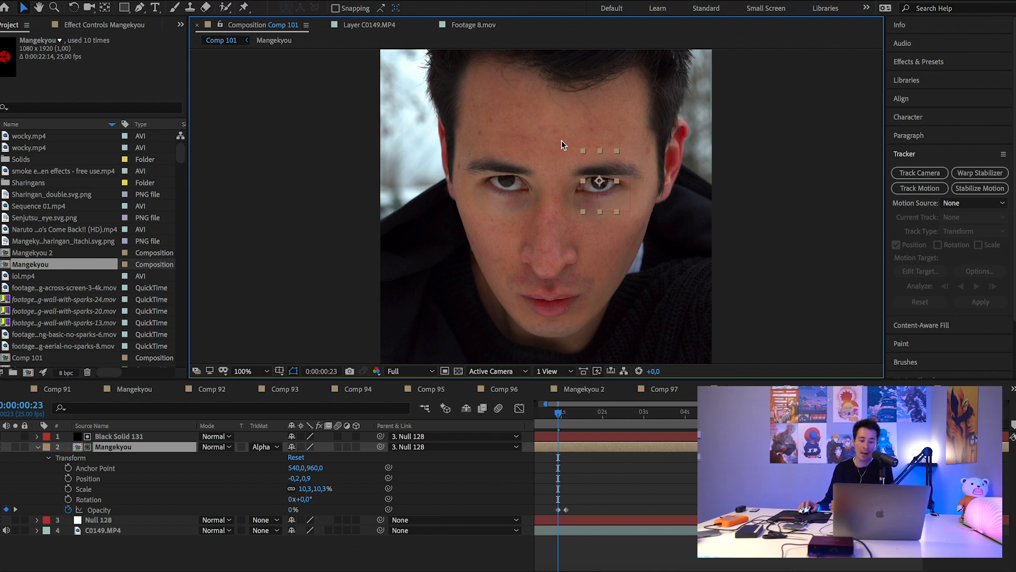
pyautogui.press('super+s')
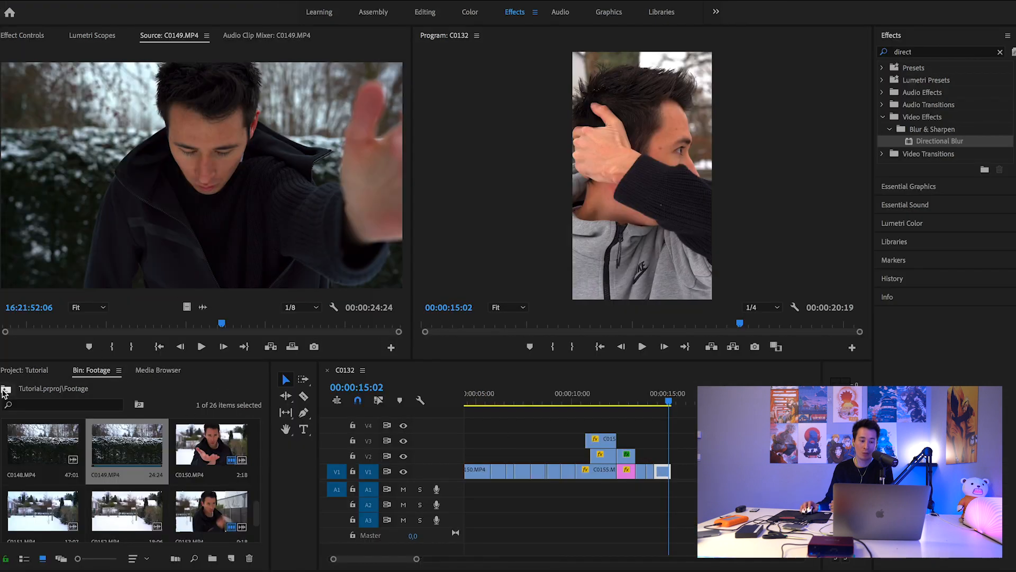
# Switch to Premiere Pro, go up to the project's root bin and start importing Sharingan.aep from the Naruto 44 folder.
pyautogui.click(6, 389)
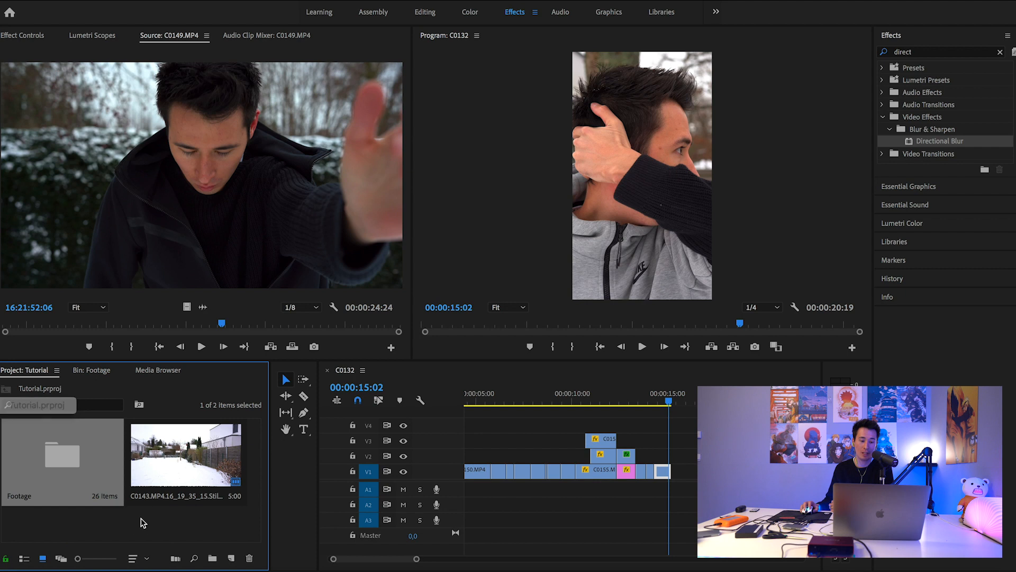
pyautogui.doubleClick(131, 534)
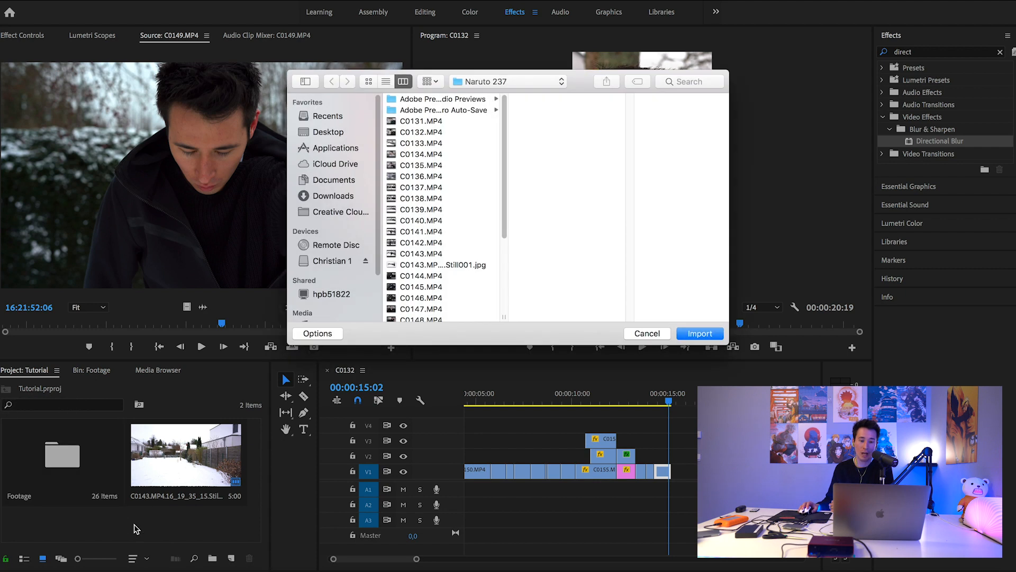
pyautogui.click(502, 85)
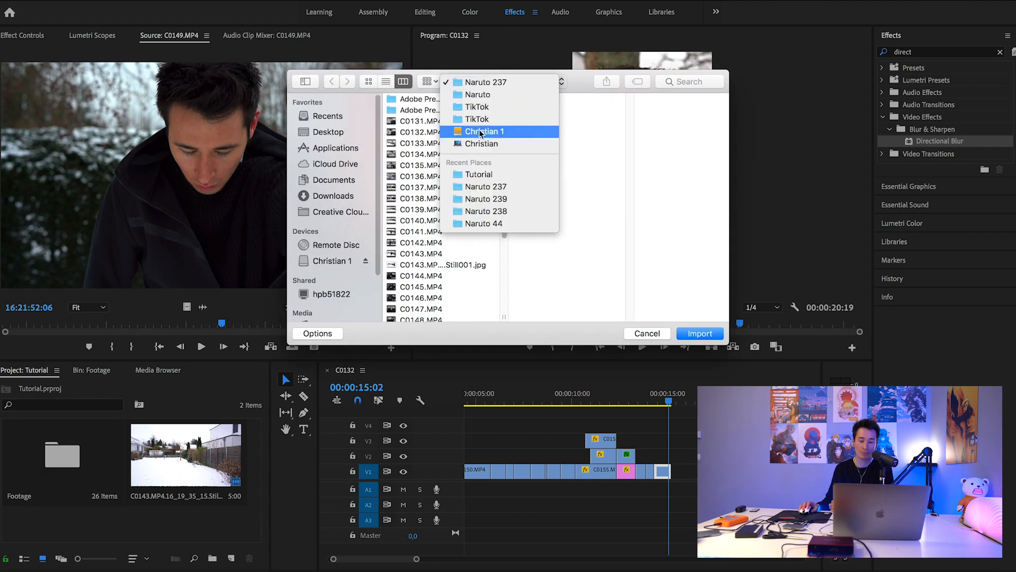
pyautogui.click(514, 227)
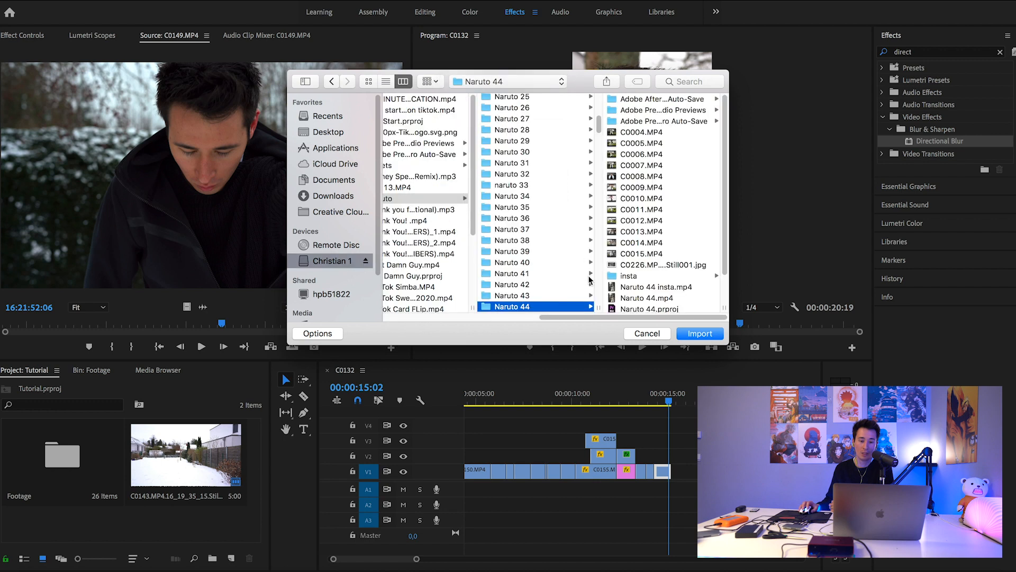
pyautogui.click(650, 308)
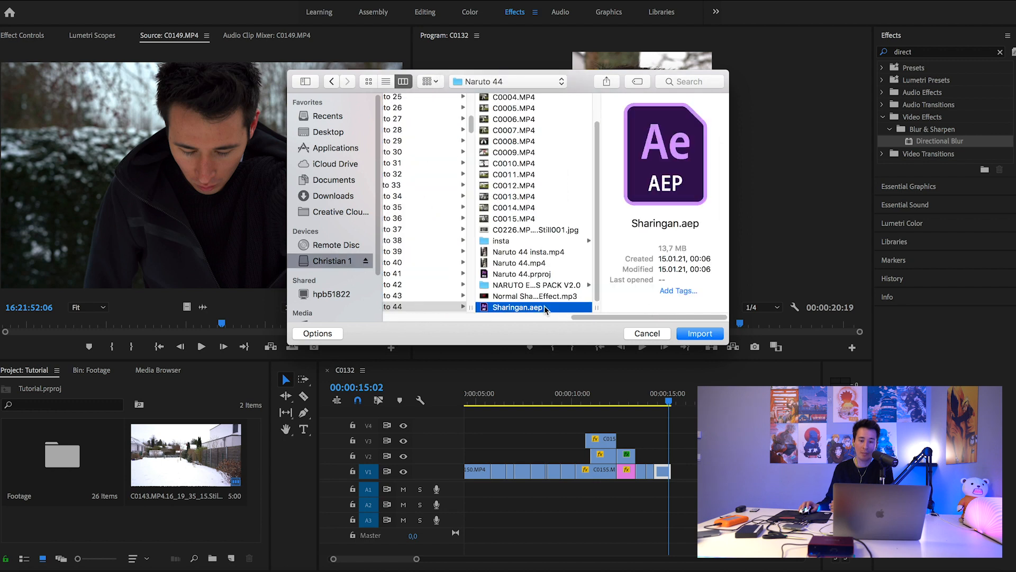
pyautogui.click(700, 334)
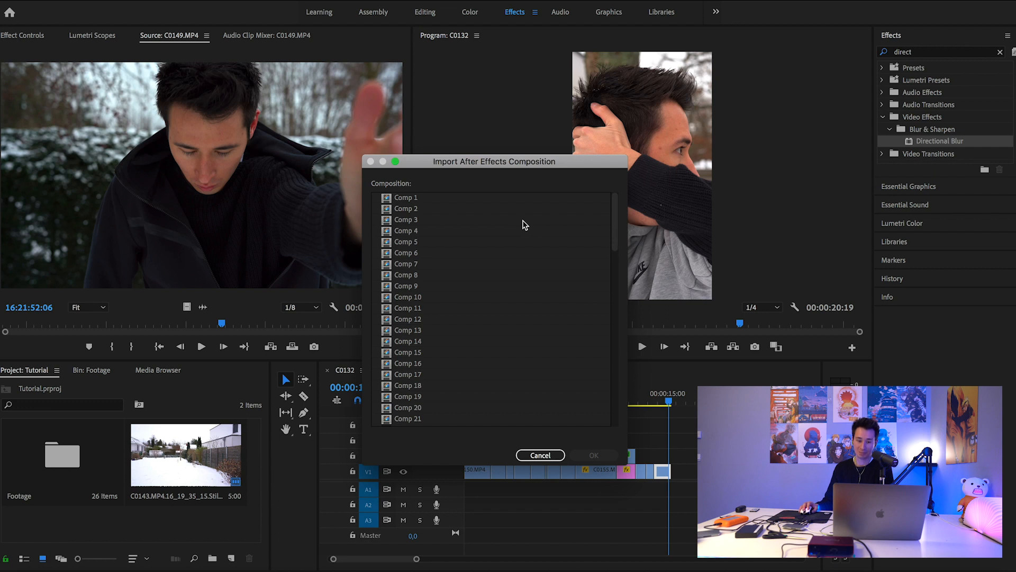
# Choose Comp 101 from the Sharingan.aep composition list and import it into the root bin.
pyautogui.scroll(-20, 600, 265)
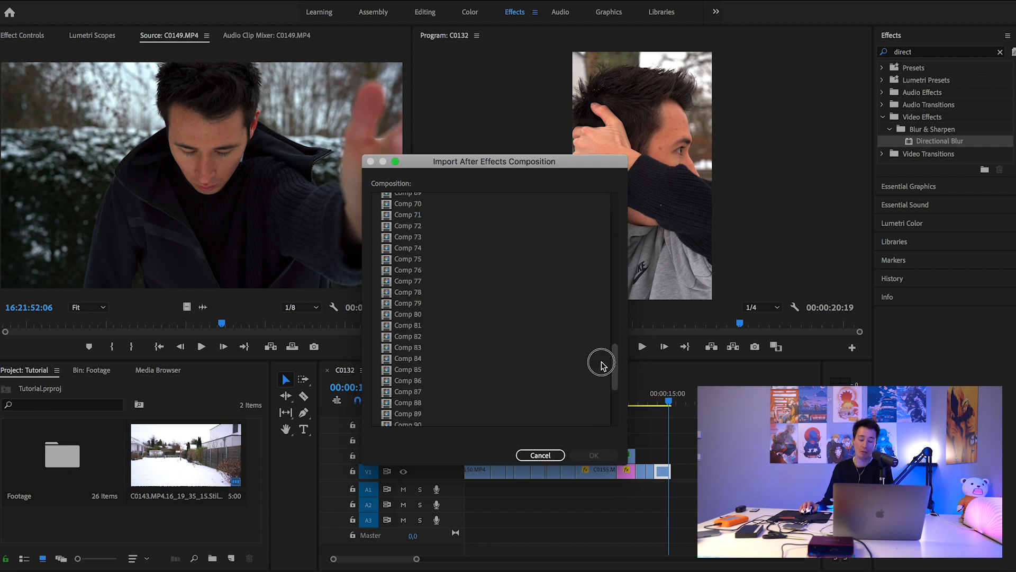
pyautogui.click(422, 370)
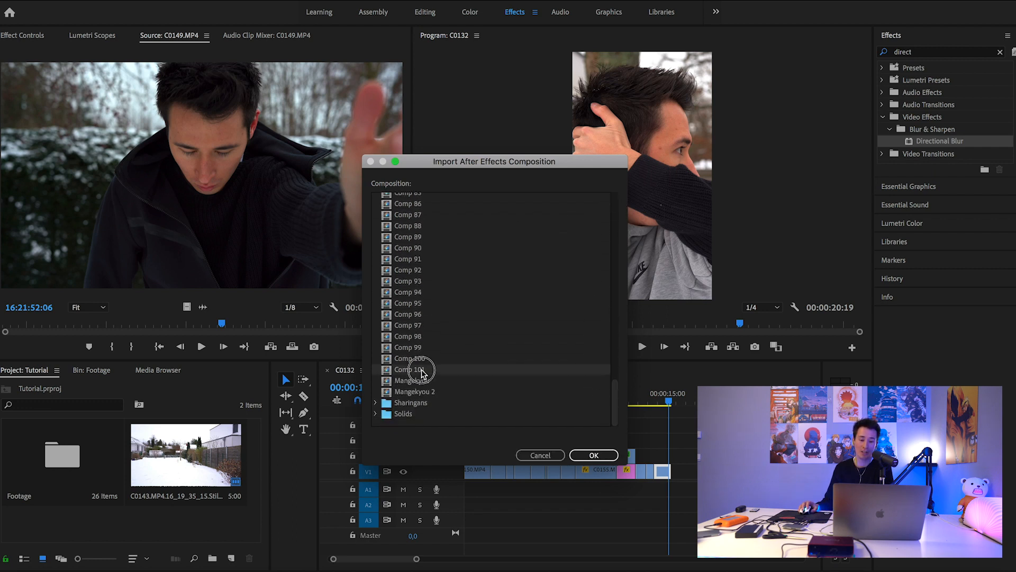
pyautogui.click(591, 455)
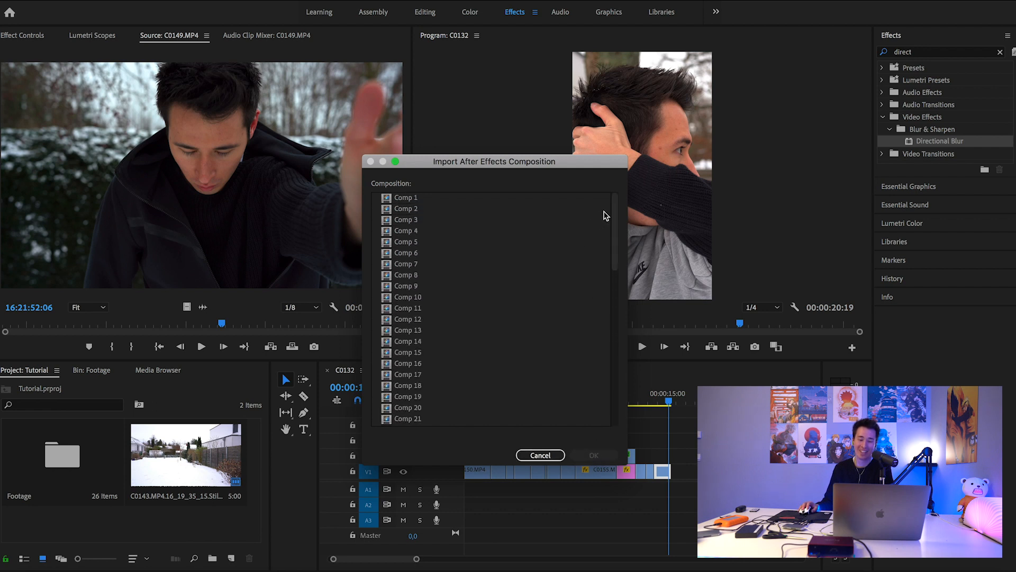
pyautogui.moveTo(617, 209); pyautogui.dragTo(613, 404)
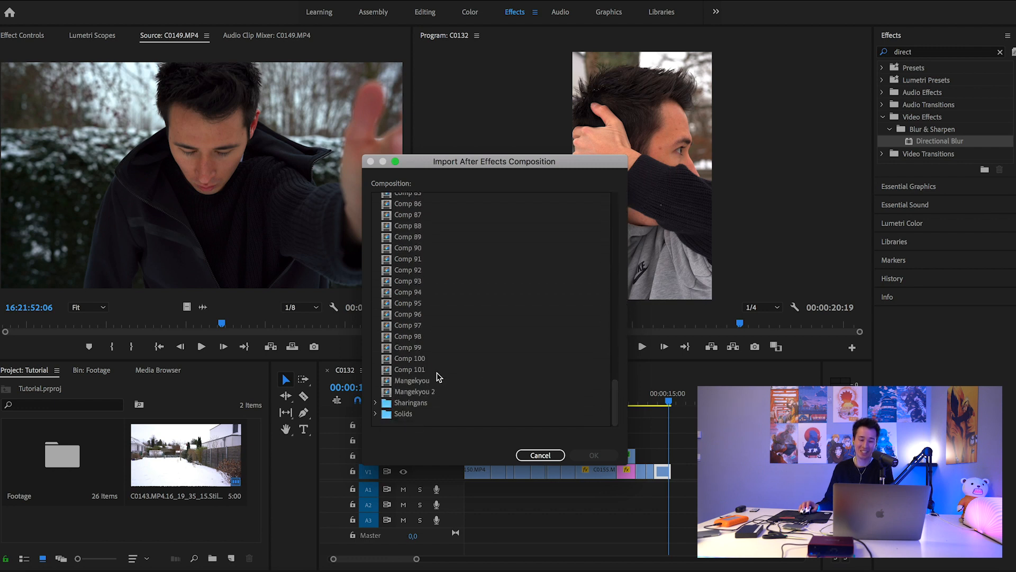
pyautogui.click(421, 371)
pyautogui.click(593, 455)
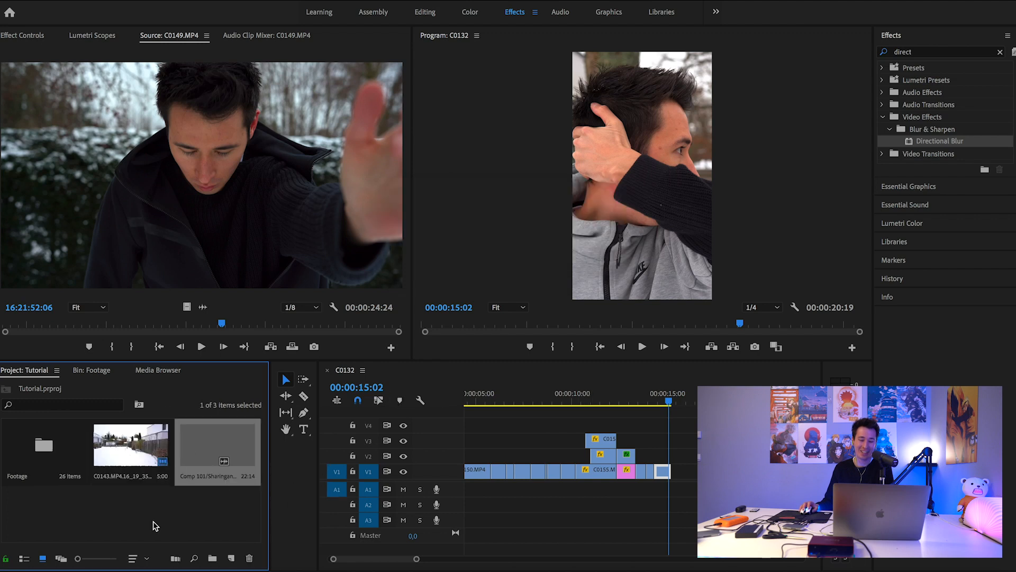
# Preview Comp 101, end its source range at 00:00:05:11, and place only its video on V2 at 00:00:15:02.
pyautogui.doubleClick(217, 451)
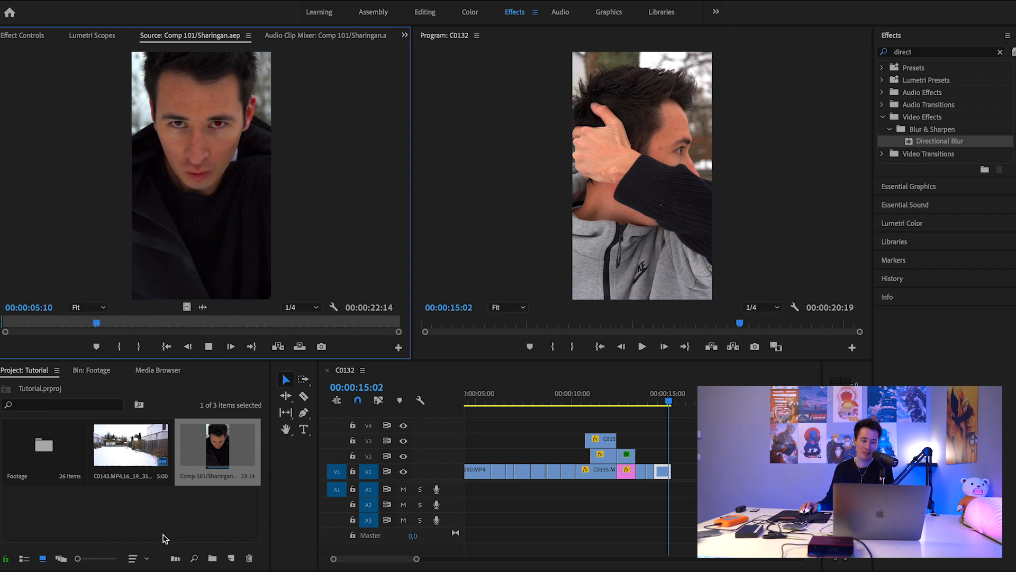
pyautogui.moveTo(185, 306); pyautogui.dragTo(676, 455)
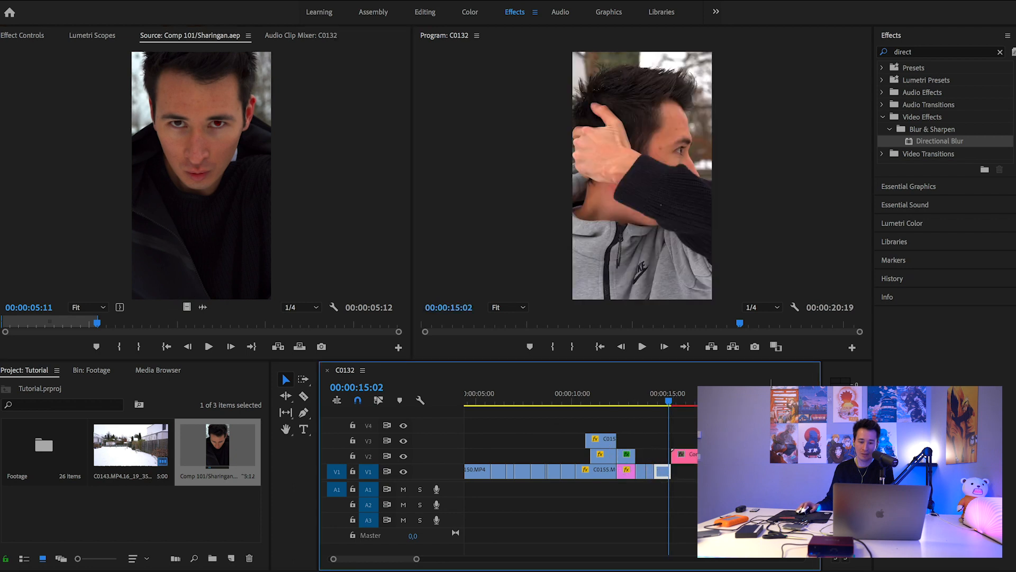
# Play back the inserted eye shot in the sequence and check the shot checklist in Notes for missing shots.
pyautogui.click(642, 347)
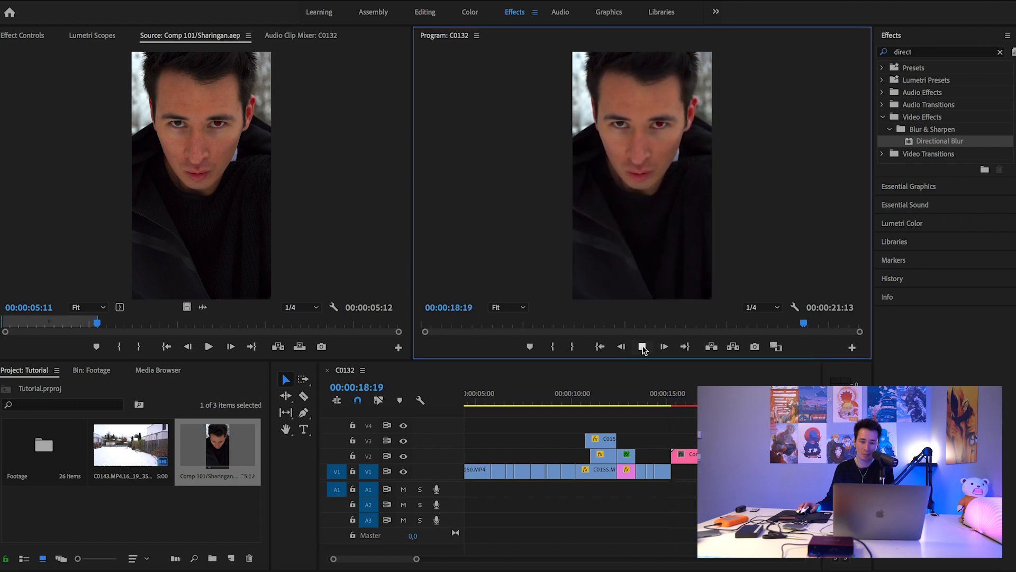
pyautogui.click(643, 346)
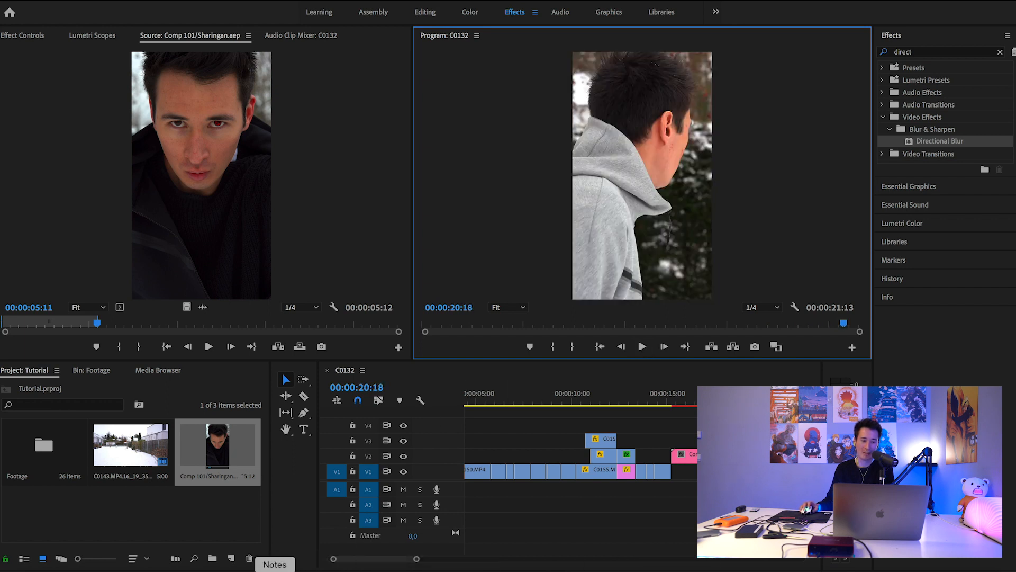
pyautogui.click(275, 569)
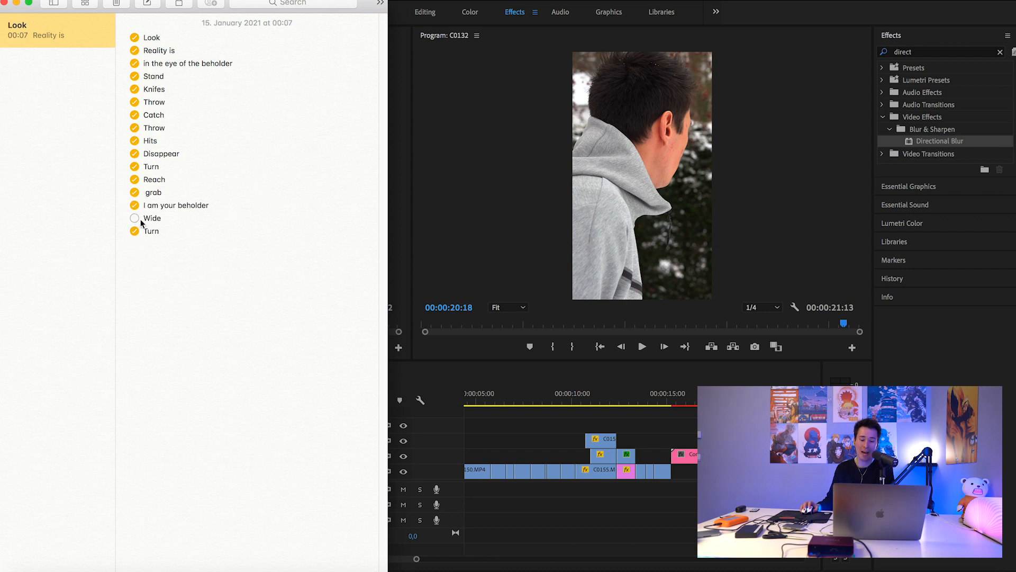
pyautogui.click(429, 24)
# Move the final turn clip on V1 later by about 2:04 to make room for the wide shot.
pyautogui.moveTo(416, 557); pyautogui.dragTo(450, 560)
pyautogui.moveTo(633, 472); pyautogui.dragTo(646, 469)
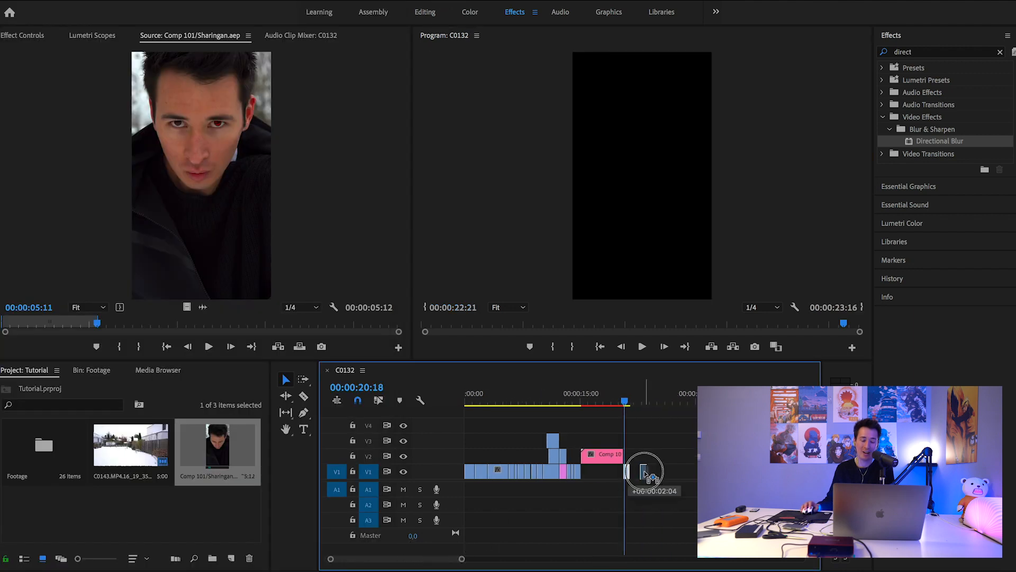
# Find the wide shot C0140.MP4 in the Footage bin and open it as the source clip.
pyautogui.doubleClick(42, 450)
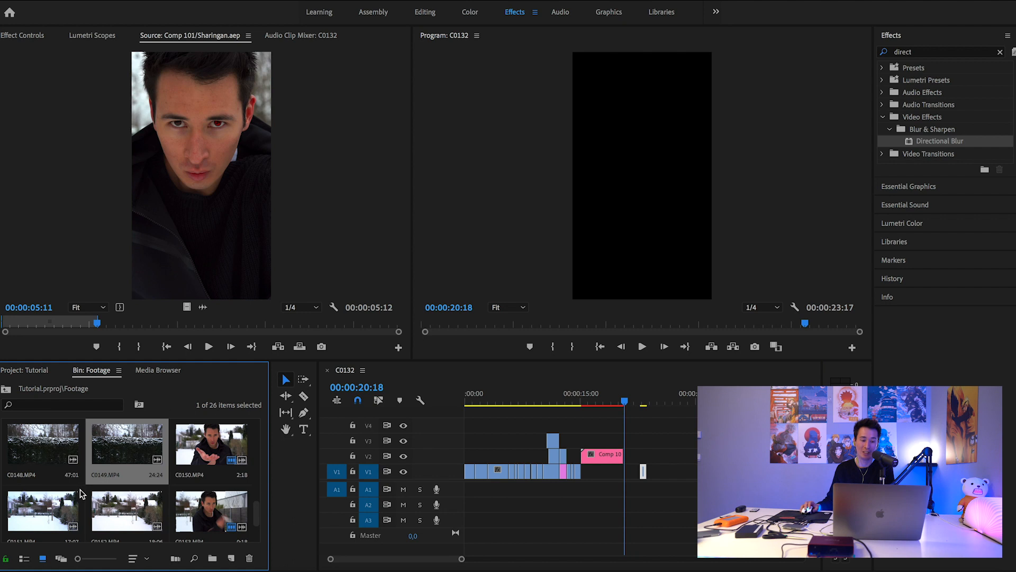
pyautogui.click(83, 491)
pyautogui.scroll(3, 84, 491)
pyautogui.scroll(1, 176, 490)
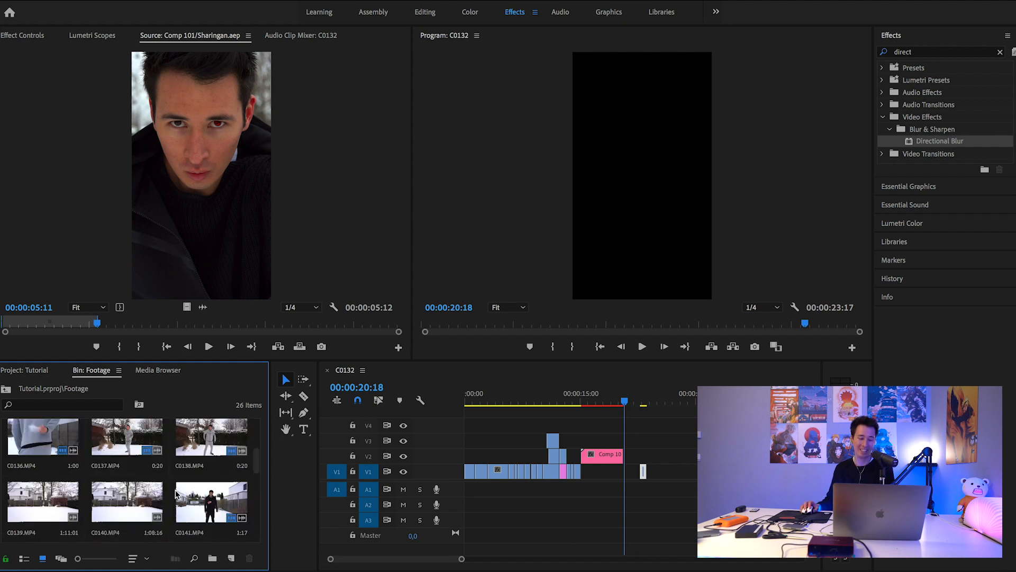
pyautogui.doubleClick(118, 503)
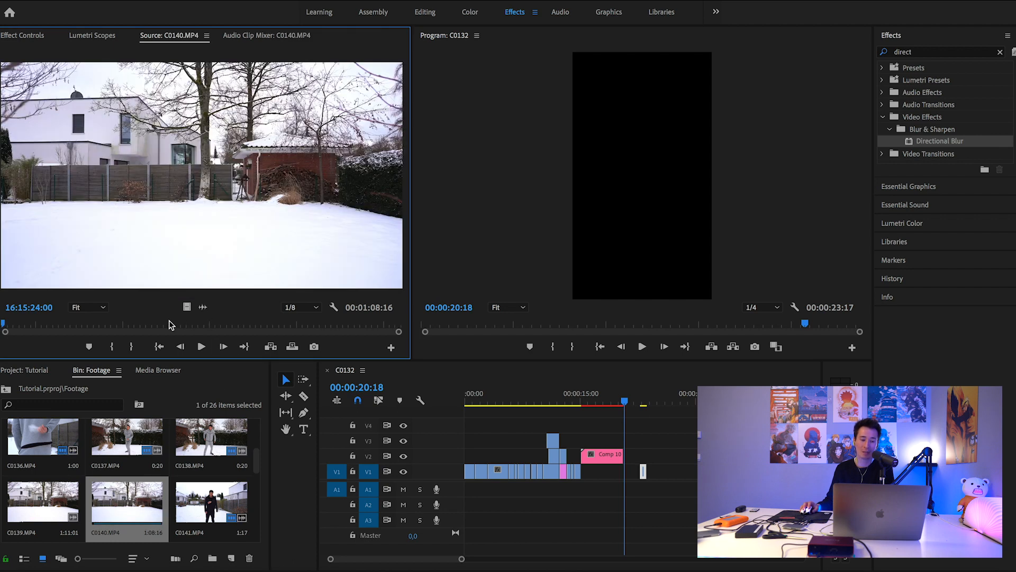
# Mark C0140.MP4 from 16:15:57:12 to 16:15:59:17 and place only its video on V1 at 00:00:20:18.
pyautogui.moveTo(178, 324); pyautogui.dragTo(197, 324)
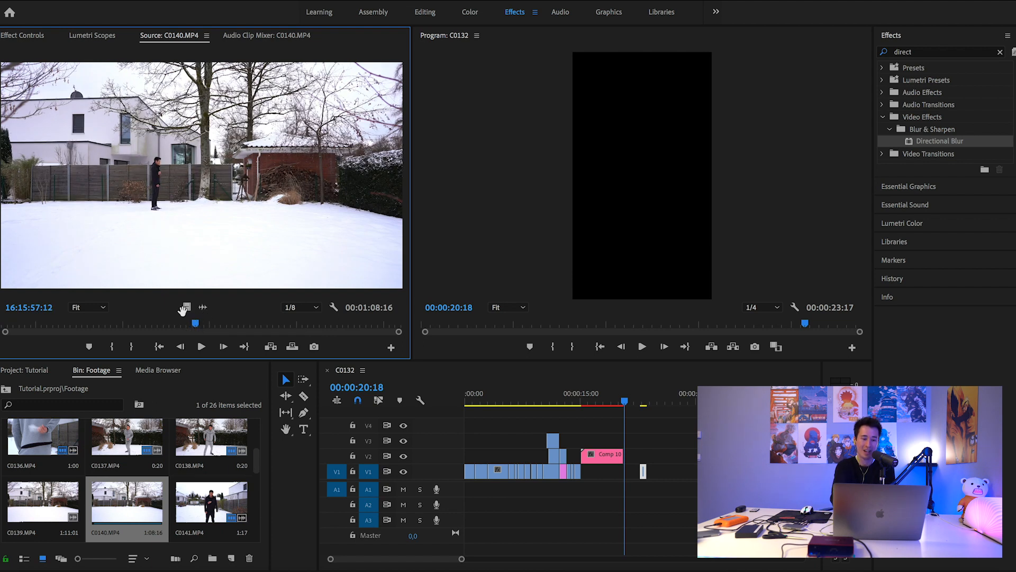
pyautogui.press('i')
pyautogui.press('space')
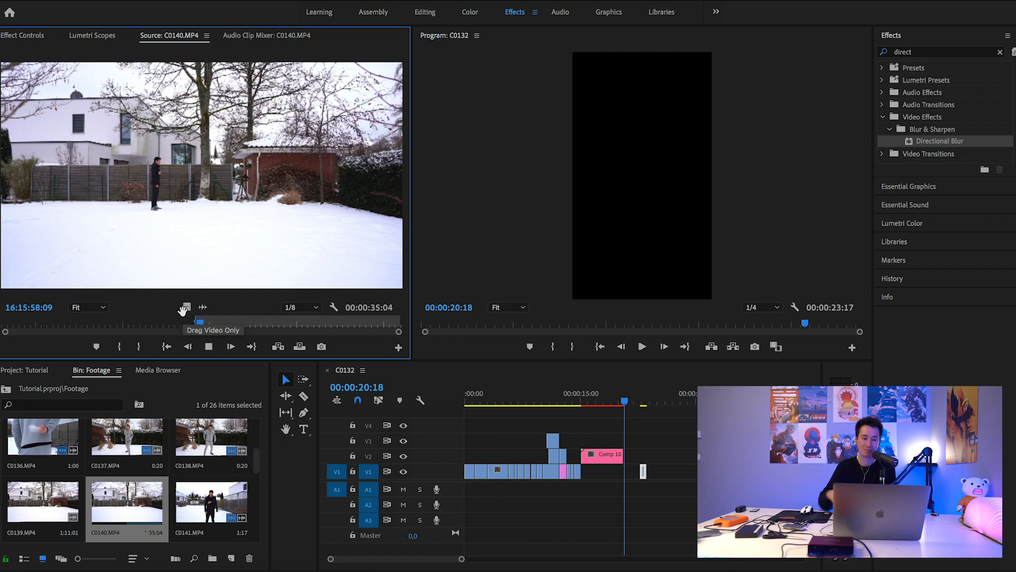
pyautogui.press('space')
pyautogui.press('o')
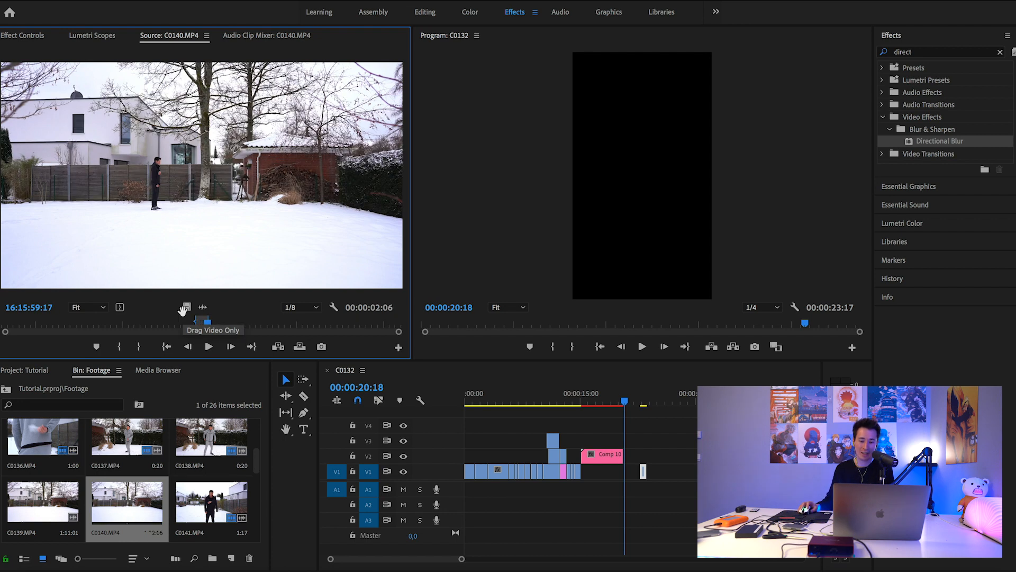
pyautogui.moveTo(183, 310); pyautogui.dragTo(637, 474)
# Mark C0139.MP4 from 16:14:55:01 to 16:14:57:01 and place only its video on V2 above the C0140.MP4 clip.
pyautogui.doubleClick(42, 500)
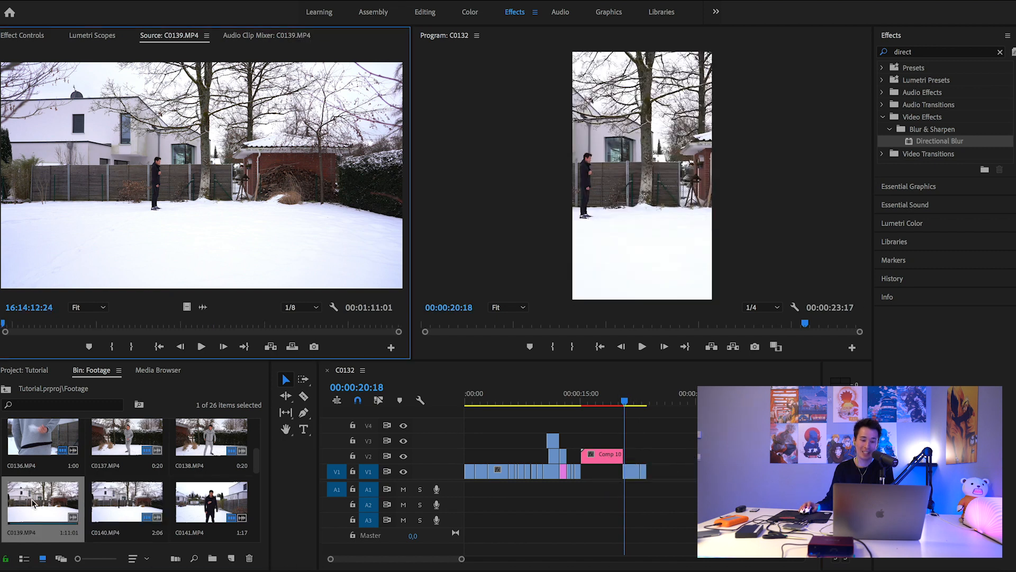
pyautogui.moveTo(233, 323); pyautogui.dragTo(238, 320)
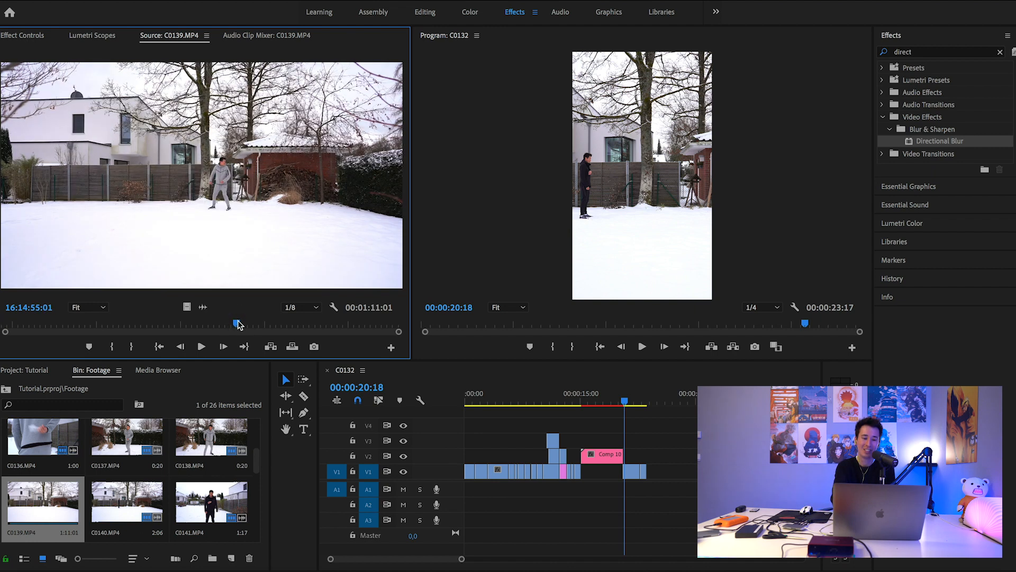
pyautogui.press('i')
pyautogui.press('space')
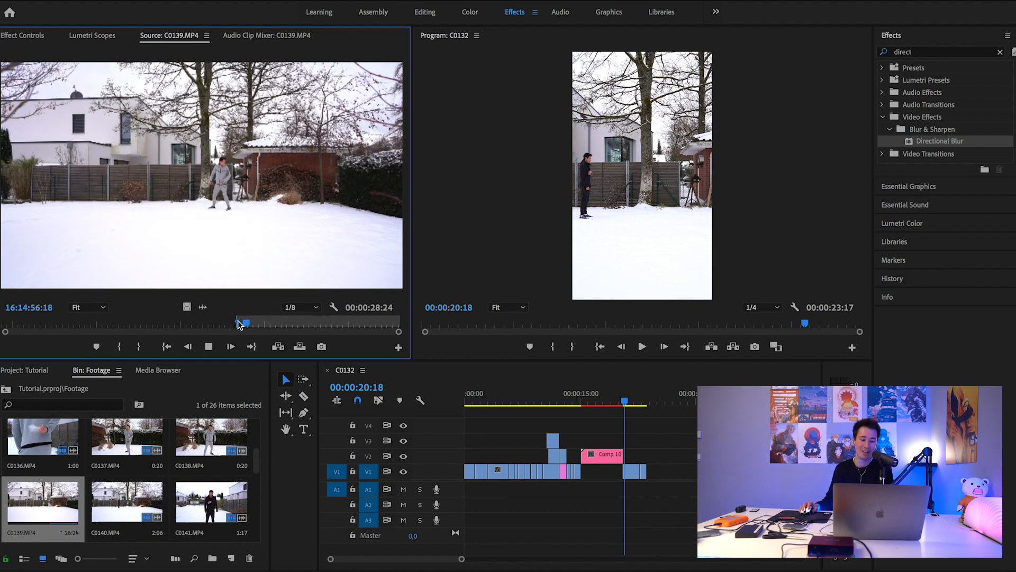
pyautogui.press('o')
pyautogui.press('space')
pyautogui.moveTo(187, 307); pyautogui.dragTo(643, 455)
pyautogui.click(641, 454)
# Go to 00:00:21:21 and set the scale of both the C0139.MP4 and C0140.MP4 clips to 89.
pyautogui.click(627, 401)
pyautogui.moveTo(627, 402); pyautogui.dragTo(634, 402)
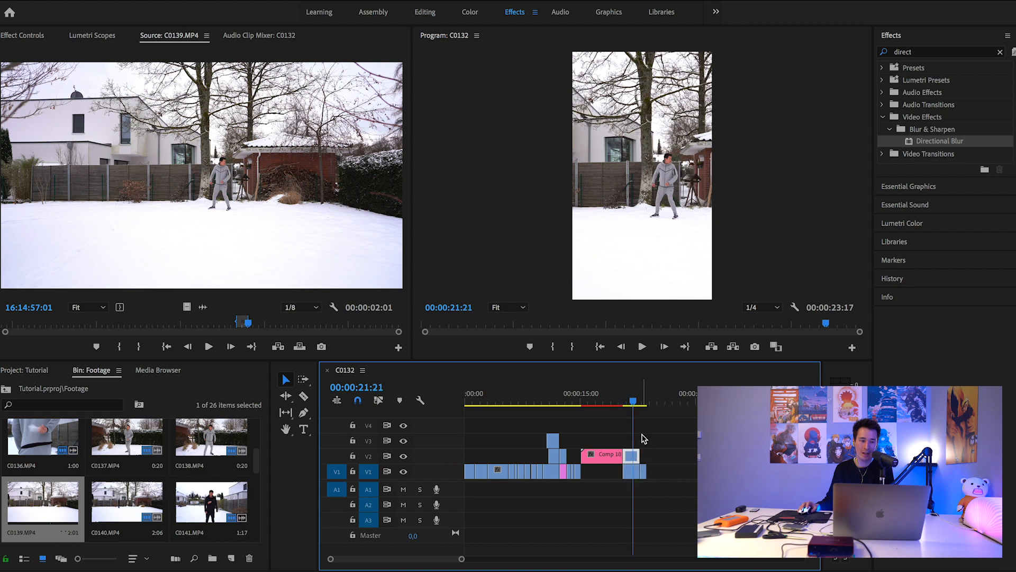
pyautogui.click(38, 37)
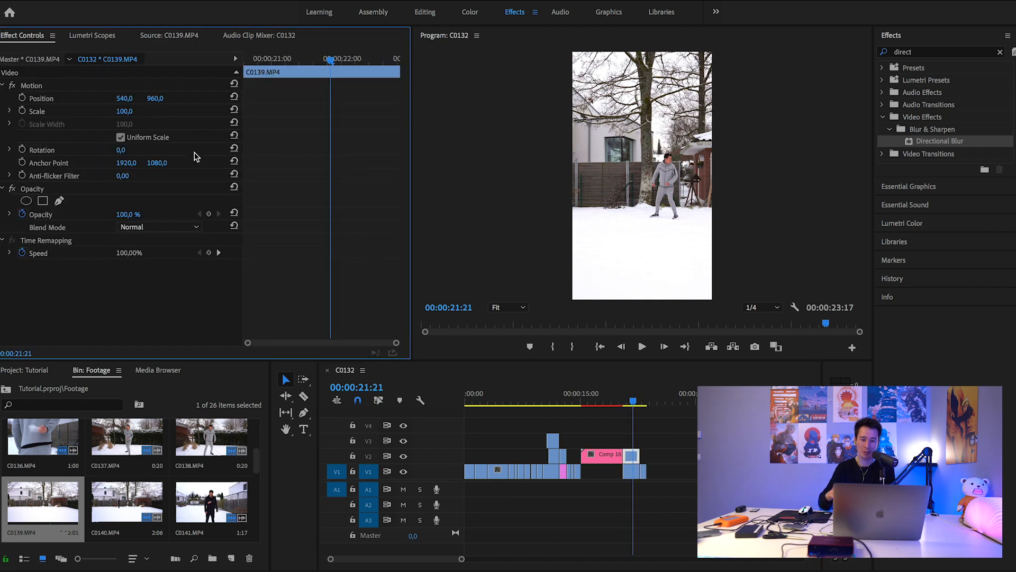
pyautogui.click(125, 111)
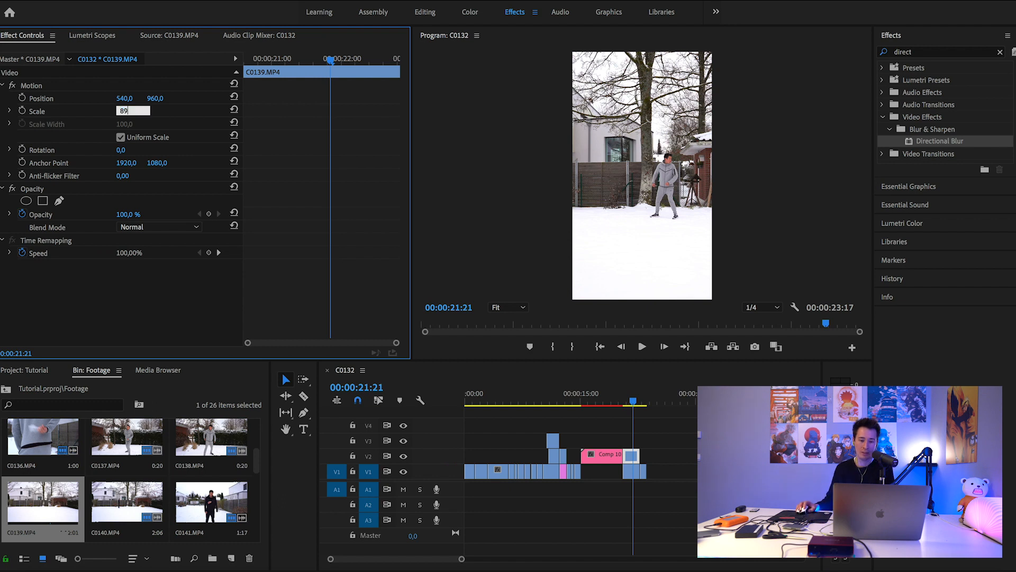
pyautogui.write('89')
pyautogui.press('Return')
pyautogui.click(631, 471)
pyautogui.click(127, 110)
pyautogui.write('89')
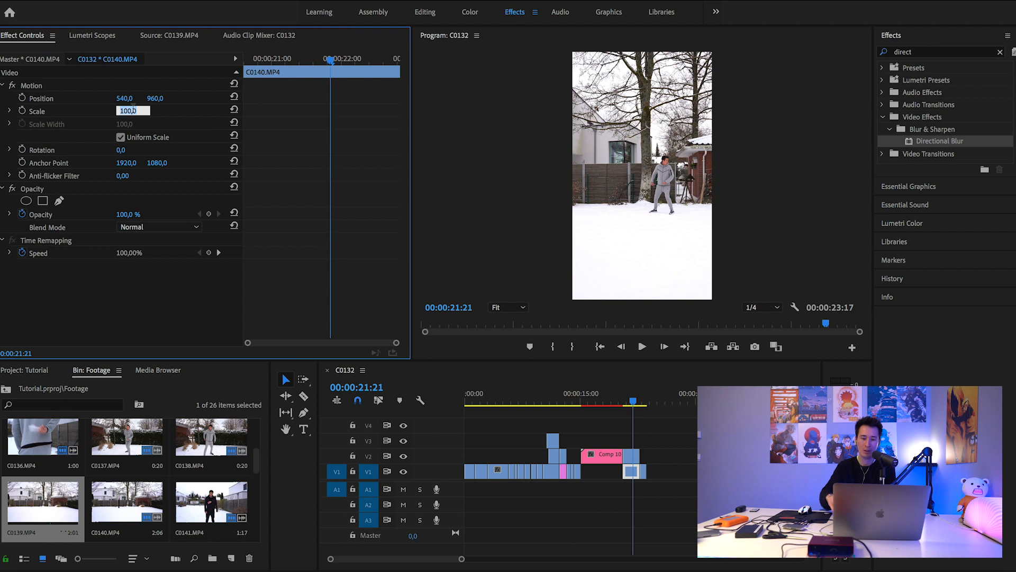
pyautogui.press('Return')
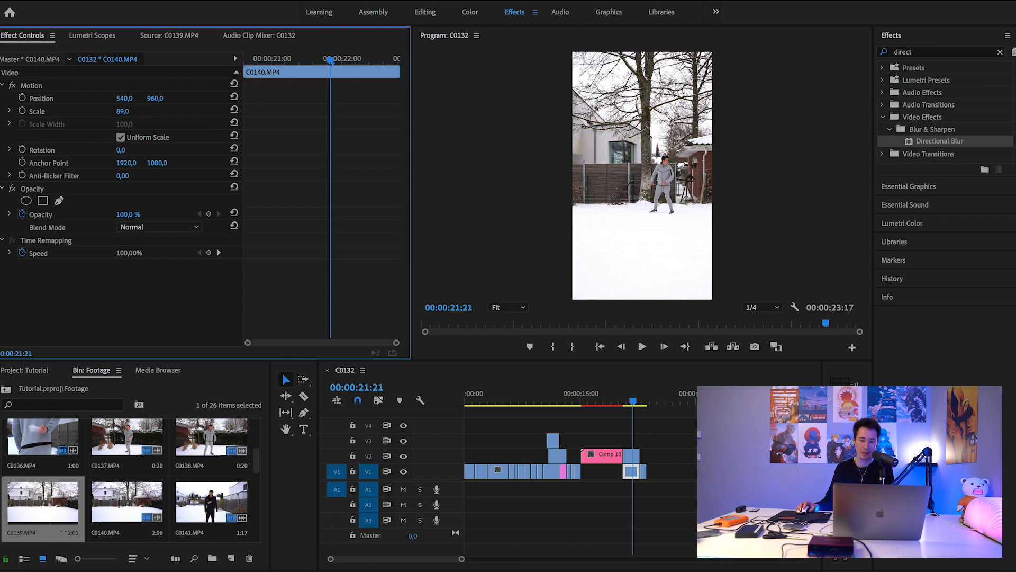
# Add an elliptical opacity mask to the C0139.MP4 clip and place it around the figure in grey.
pyautogui.click(631, 455)
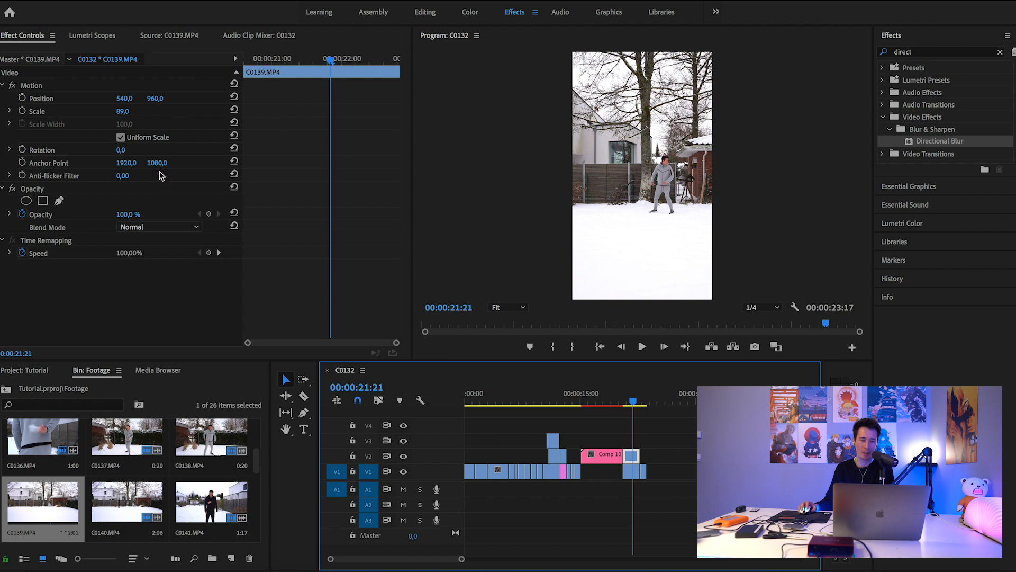
pyautogui.click(26, 202)
pyautogui.moveTo(633, 175); pyautogui.dragTo(658, 175)
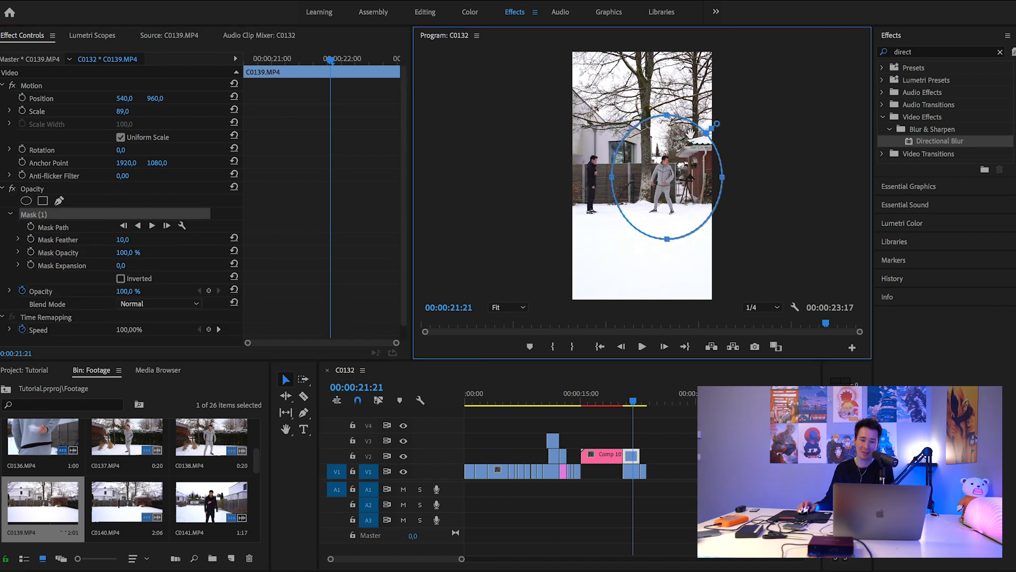
# Shrink the elliptical mask on the C0139.MP4 clip closely around the figure in grey and set its feather to 47.
pyautogui.moveTo(669, 118); pyautogui.dragTo(668, 137)
pyautogui.moveTo(671, 242); pyautogui.dragTo(673, 176)
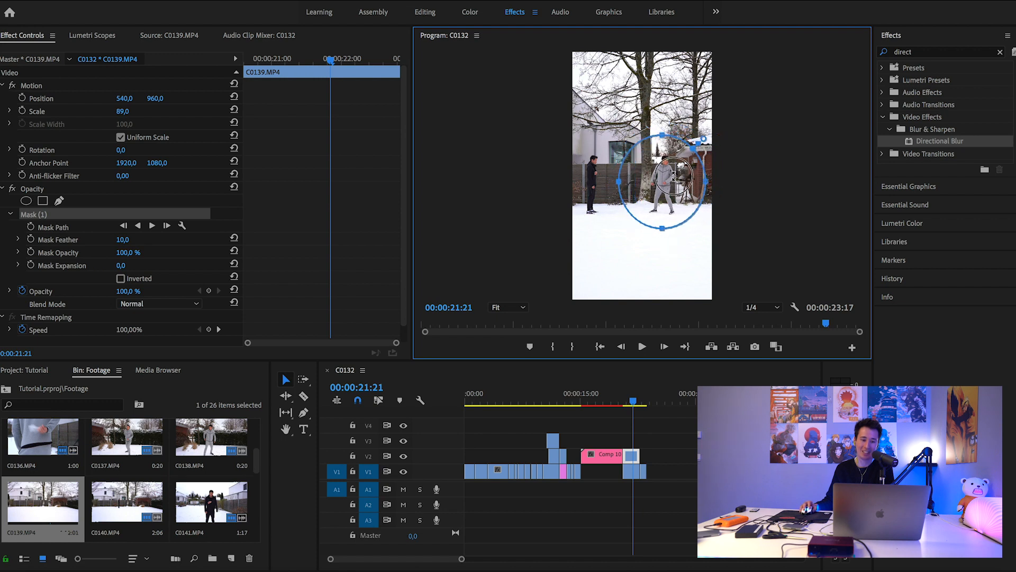
pyautogui.moveTo(122, 239); pyautogui.dragTo(137, 239)
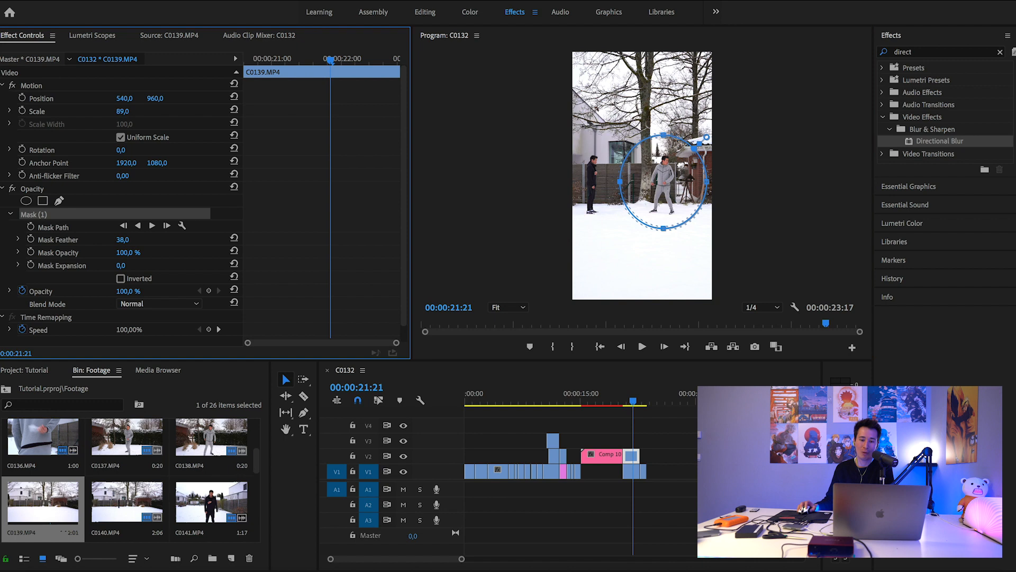
pyautogui.click(688, 437)
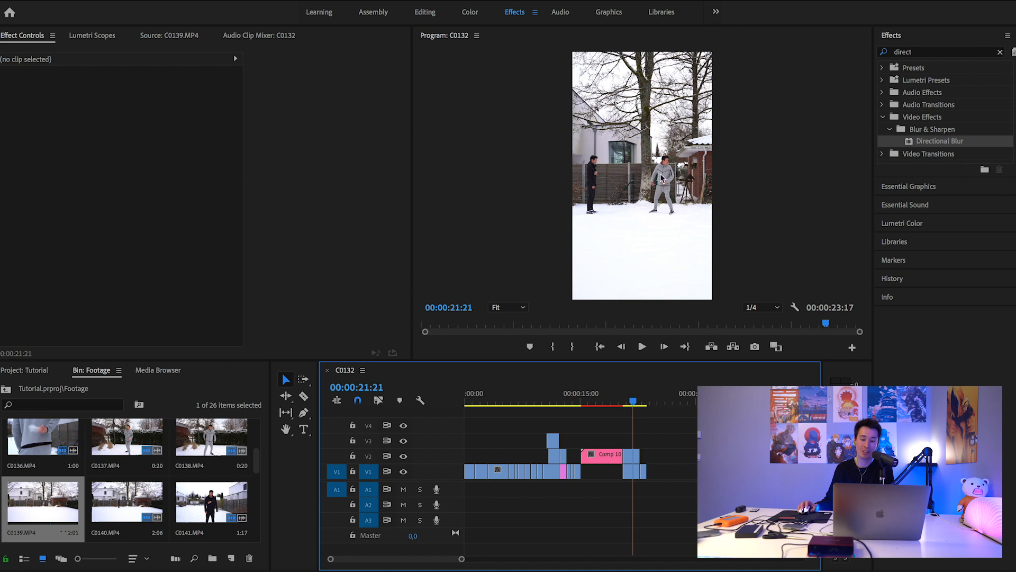
pyautogui.click(631, 455)
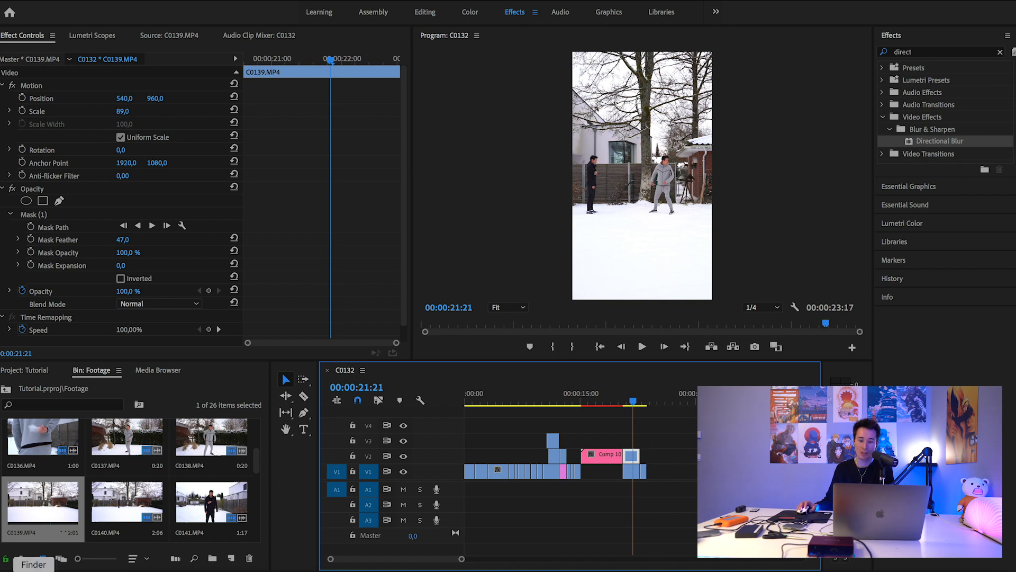
# Switch to Finder and look through the project folders from Naruto 204 to Naruto 216 for the crow footage.
pyautogui.click(36, 570)
pyautogui.moveTo(653, 179); pyautogui.dragTo(683, 183)
pyautogui.click(653, 218)
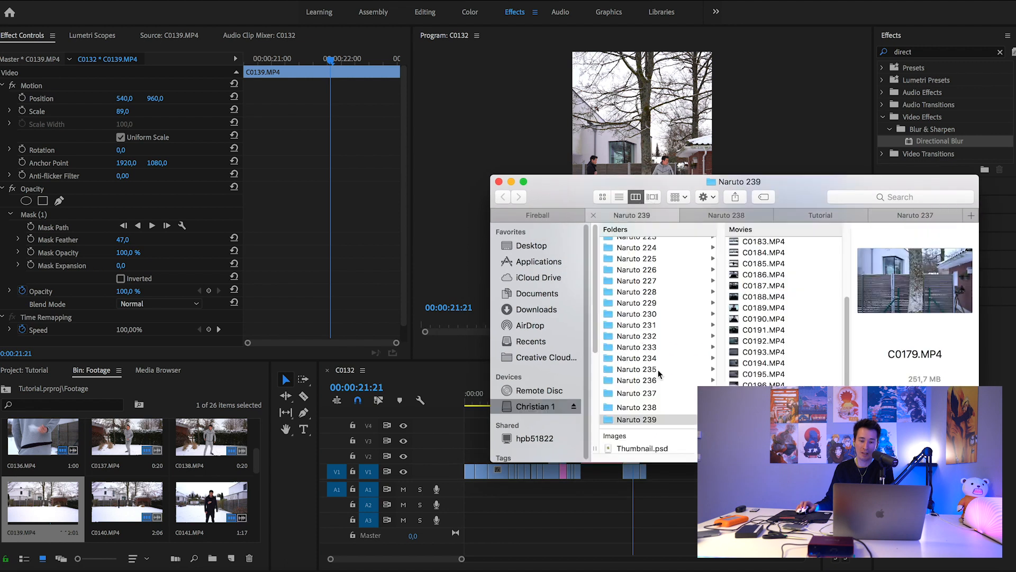
pyautogui.scroll(10, 661, 335)
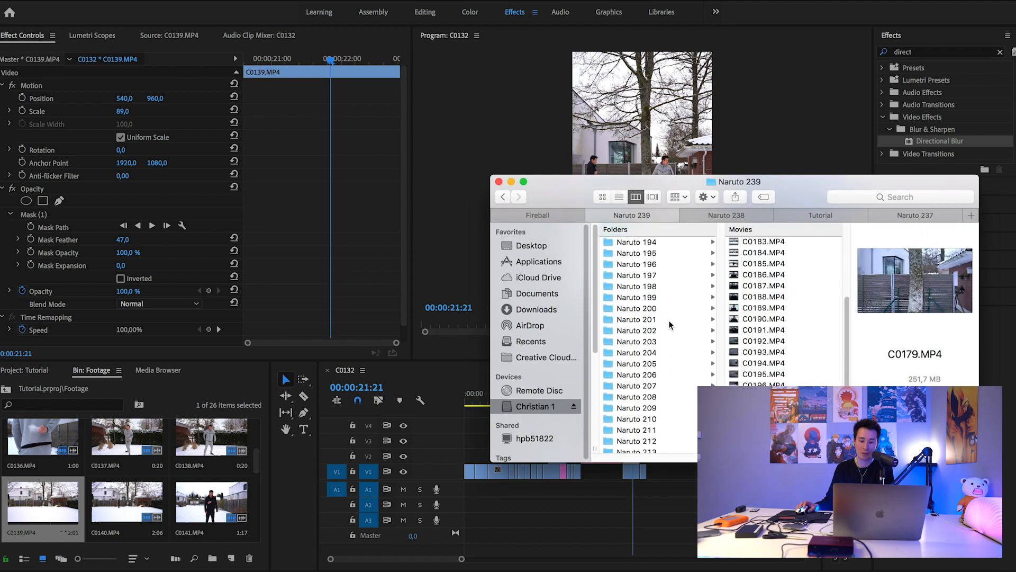
pyautogui.click(652, 352)
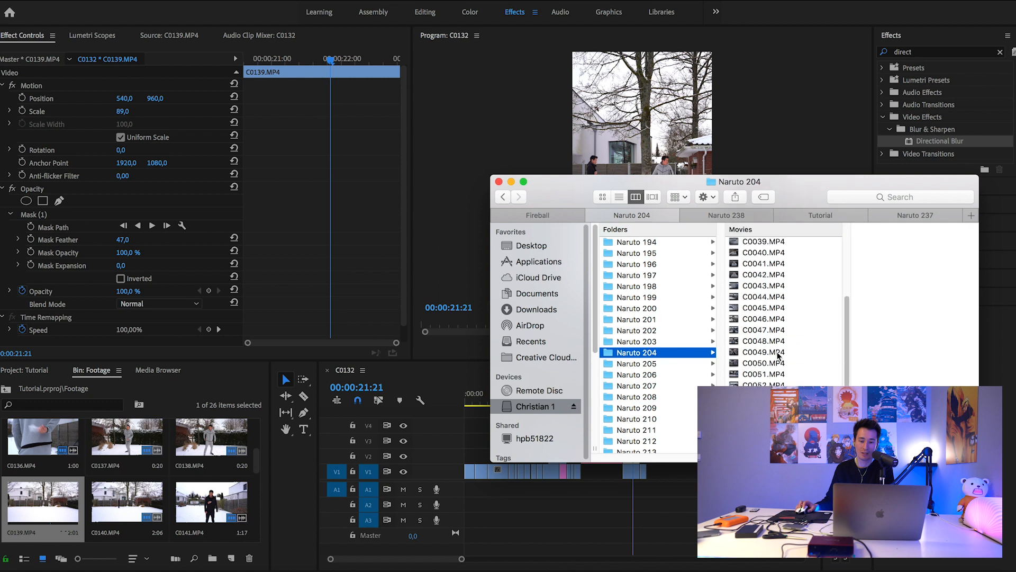
pyautogui.click(677, 364)
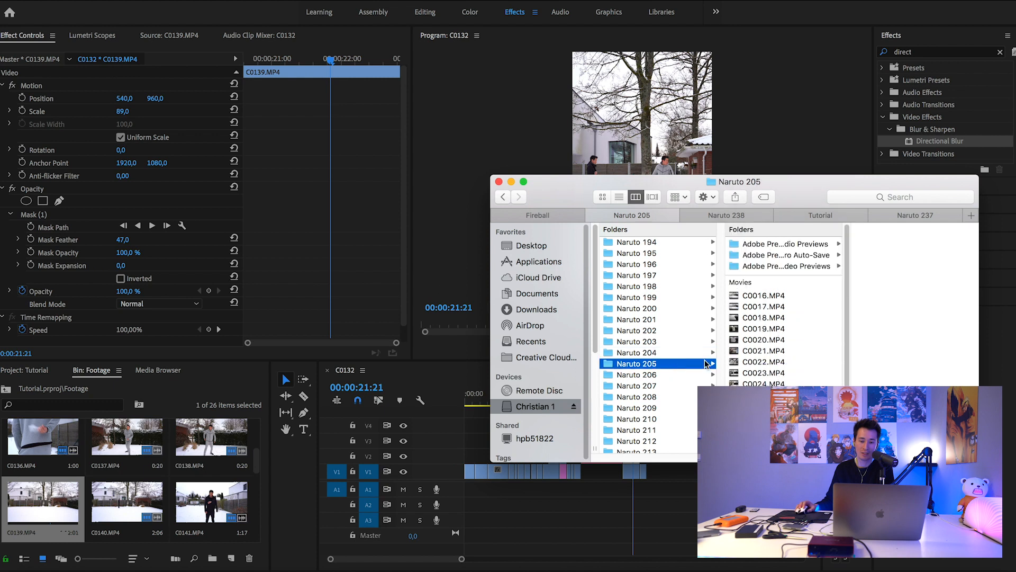
pyautogui.click(637, 373)
pyautogui.scroll(-3, 801, 366)
pyautogui.click(668, 386)
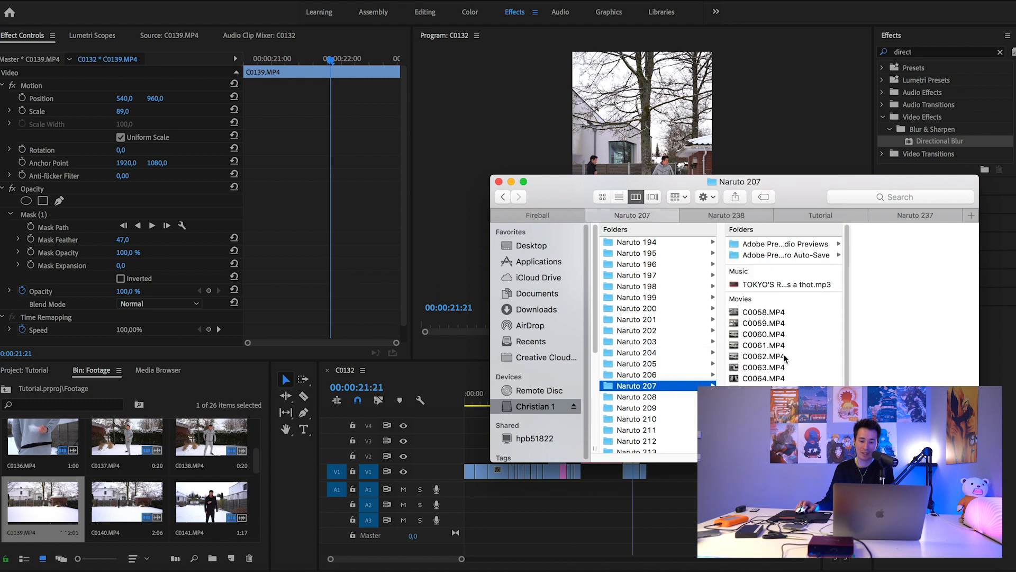
pyautogui.click(666, 398)
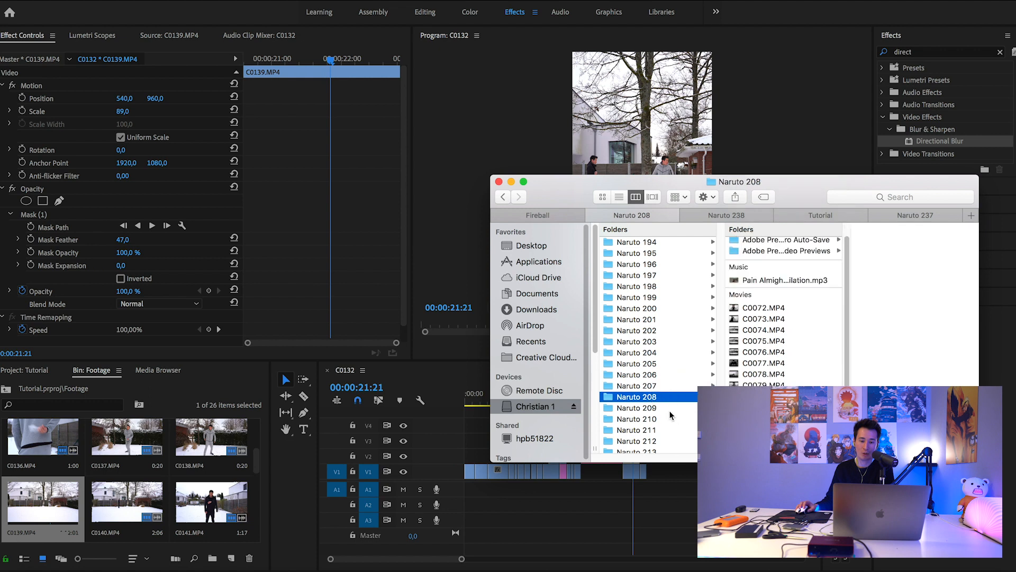
pyautogui.click(670, 412)
pyautogui.scroll(-5, 773, 362)
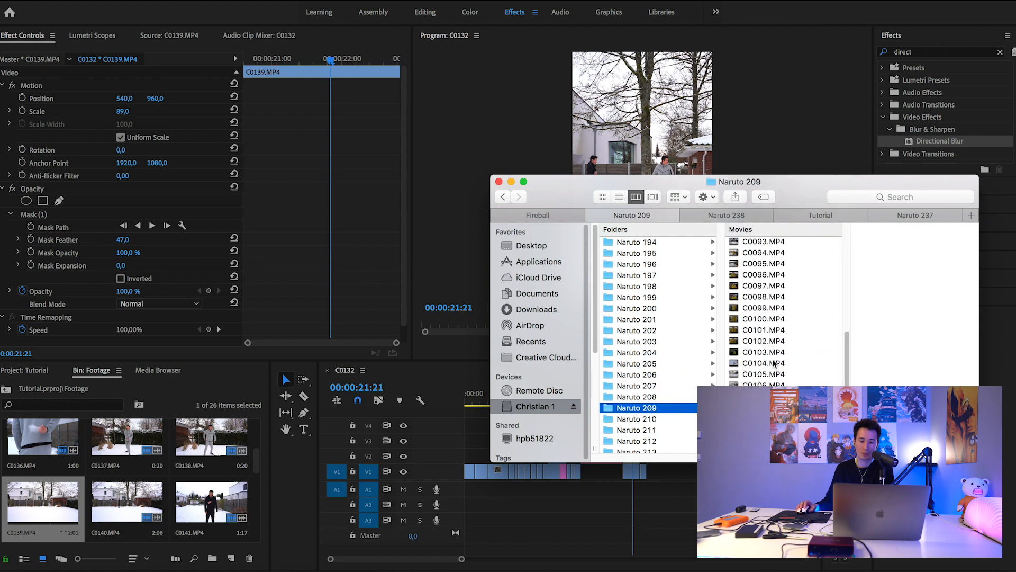
pyautogui.click(666, 422)
pyautogui.scroll(-2, 678, 402)
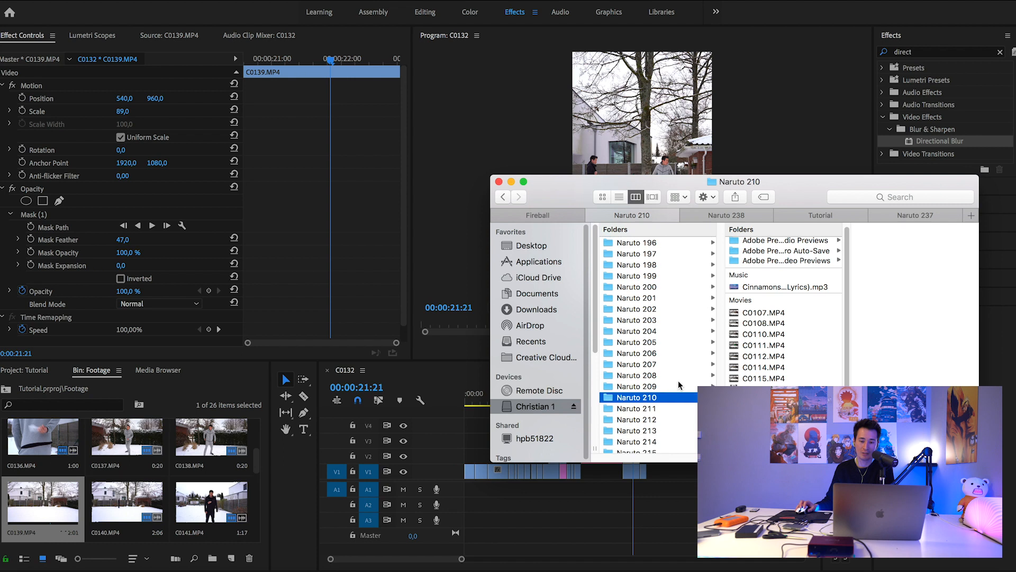
pyautogui.click(668, 387)
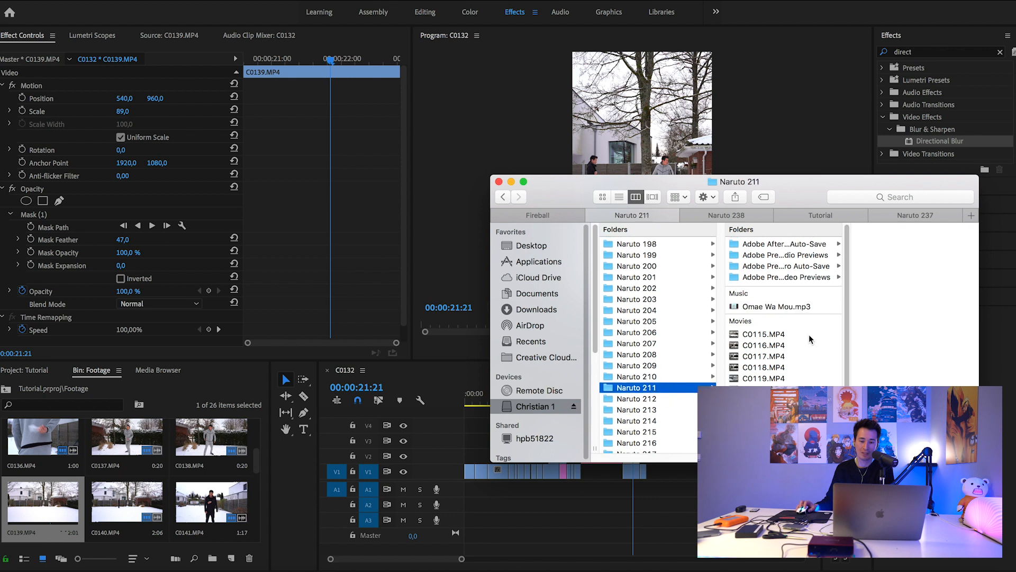
pyautogui.click(675, 398)
pyautogui.click(678, 410)
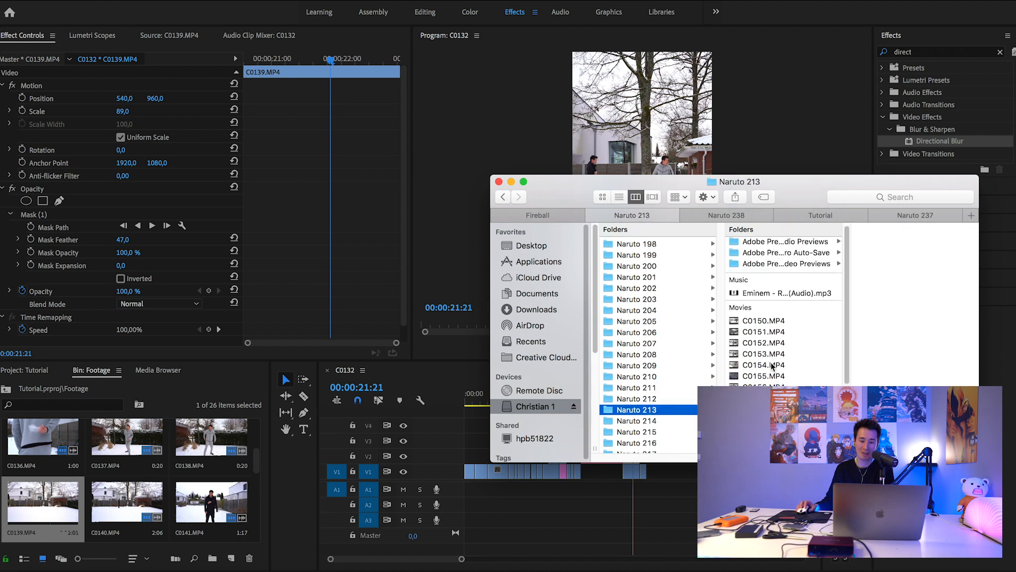
pyautogui.click(672, 424)
pyautogui.scroll(-1, 777, 355)
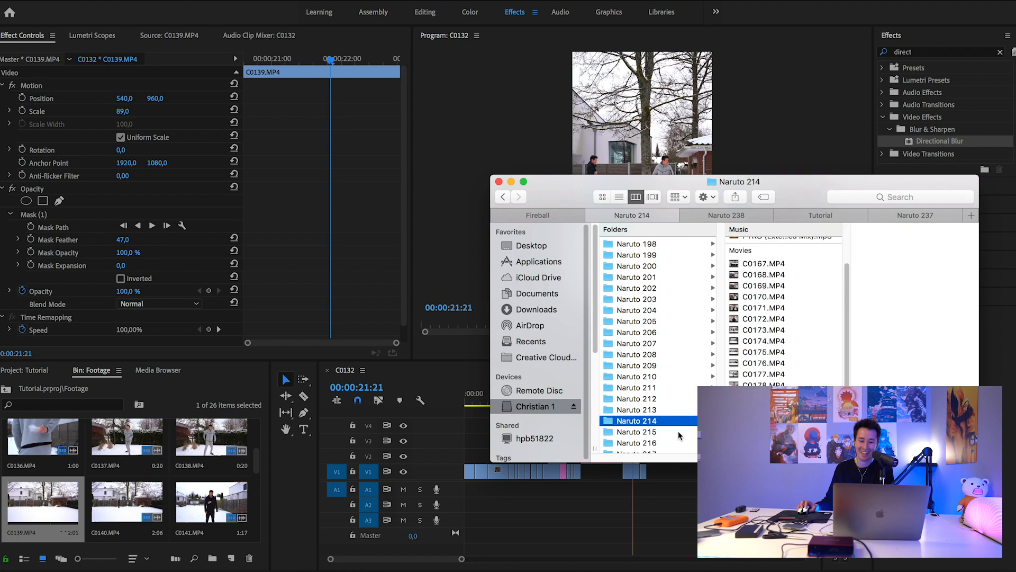
pyautogui.click(678, 433)
pyautogui.scroll(-3, 789, 351)
pyautogui.click(660, 439)
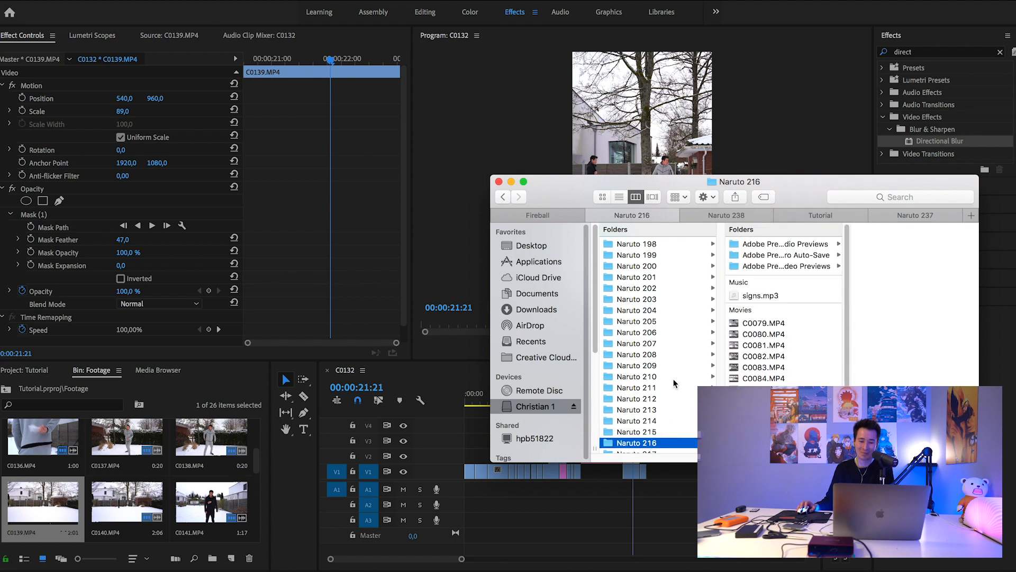
pyautogui.scroll(-3, 674, 381)
pyautogui.scroll(-3, 799, 360)
pyautogui.scroll(5, 687, 332)
# Add footagecrate-4k-murder-of-crows-2.mov from the Naruto 201 folder to V3 of the Premiere sequence, aligned with the start of the wide shot.
pyautogui.click(665, 299)
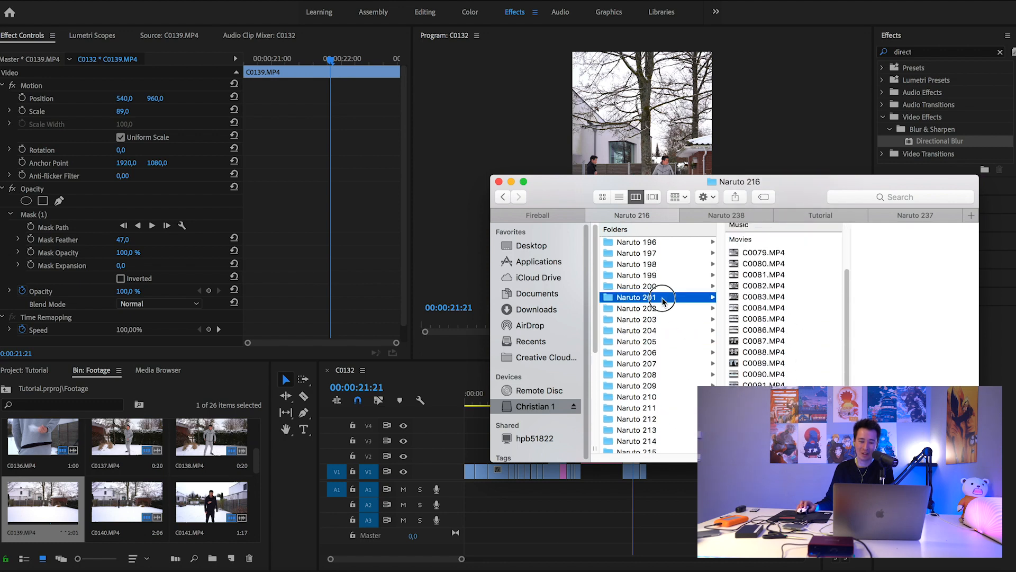
pyautogui.scroll(-3, 776, 343)
pyautogui.click(773, 402)
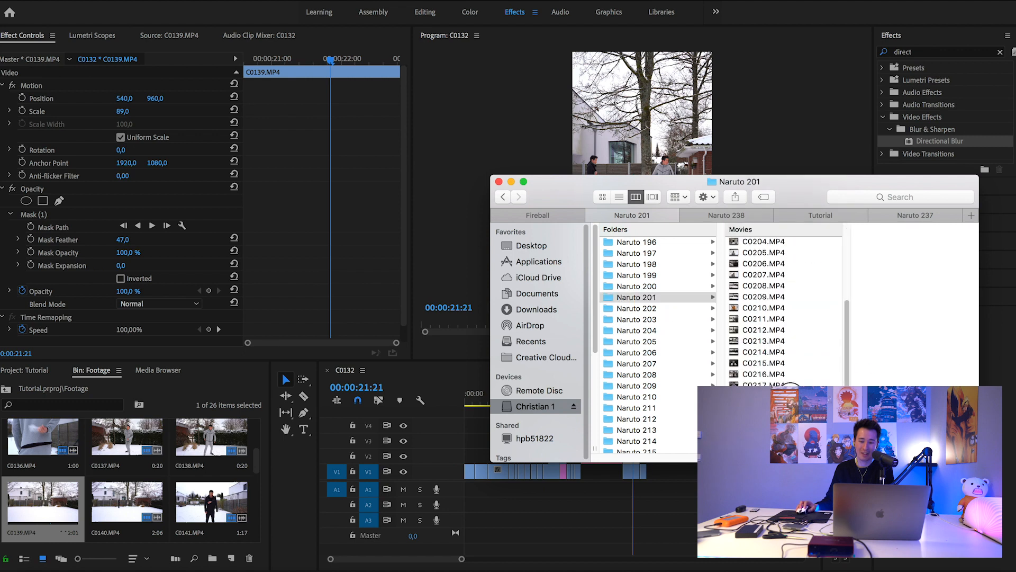
pyautogui.press('Down')
pyautogui.press('Up')
pyautogui.moveTo(772, 402); pyautogui.dragTo(654, 447)
pyautogui.click(646, 447)
pyautogui.click(653, 441)
pyautogui.moveTo(652, 445); pyautogui.dragTo(623, 440)
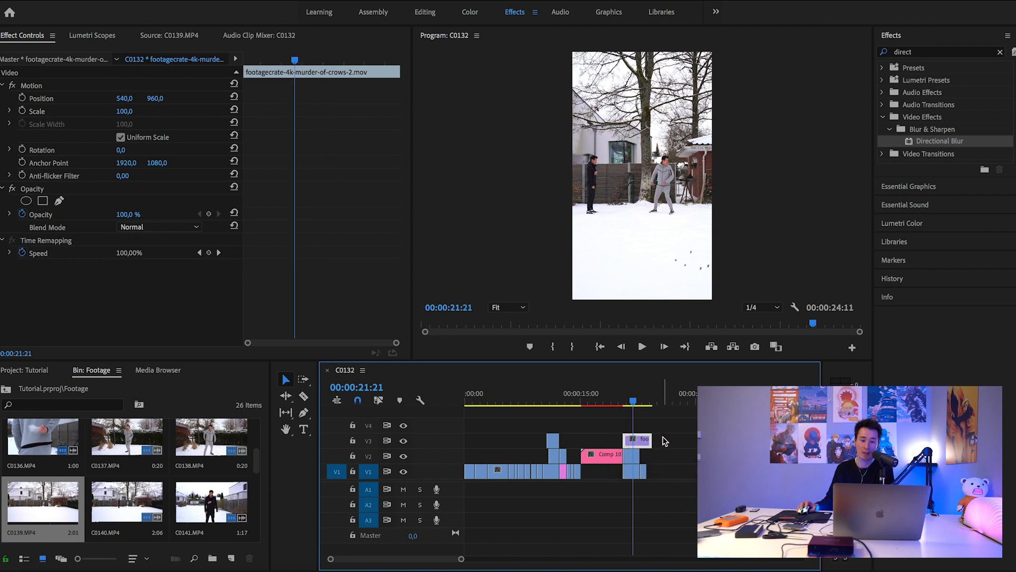
# Set the crow clip's scale to 194, its position to 658, 780 and its blend mode to Multiply.
pyautogui.moveTo(122, 115)
pyautogui.mouseDown()
pyautogui.moveTo(160, 103)
pyautogui.moveTo(141, 111)
pyautogui.moveTo(146, 99)
pyautogui.moveTo(130, 99)
pyautogui.mouseUp()
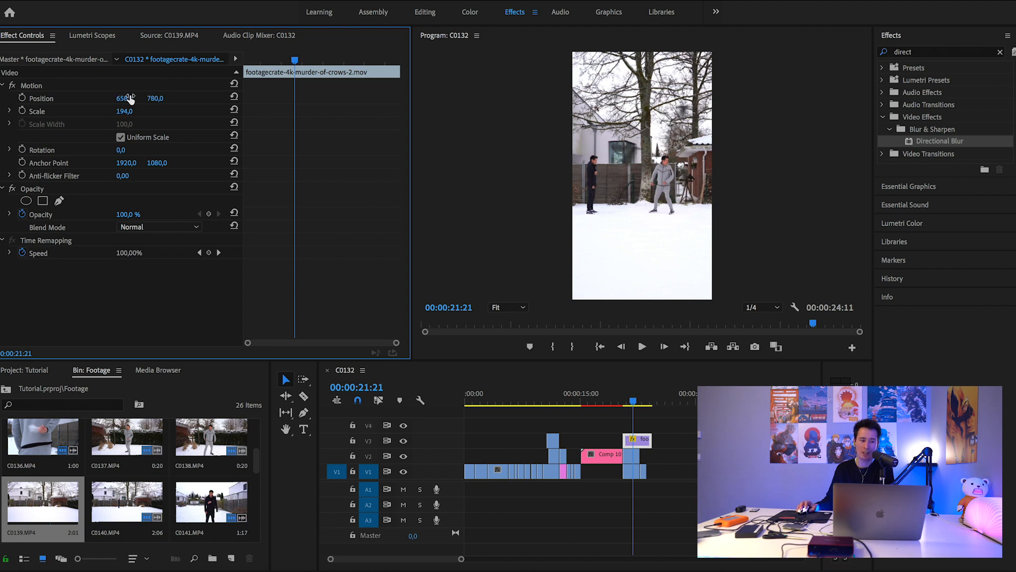
pyautogui.click(136, 226)
pyautogui.click(172, 286)
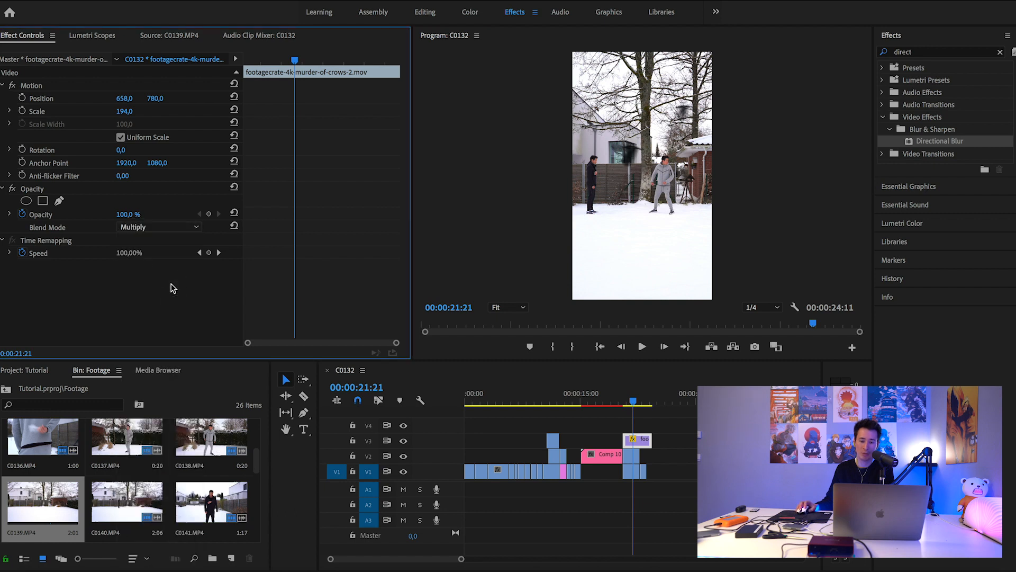
# Open the crow clip in the source monitor and play it to examine how the birds move.
pyautogui.doubleClick(646, 448)
pyautogui.moveTo(127, 324); pyautogui.dragTo(5, 332)
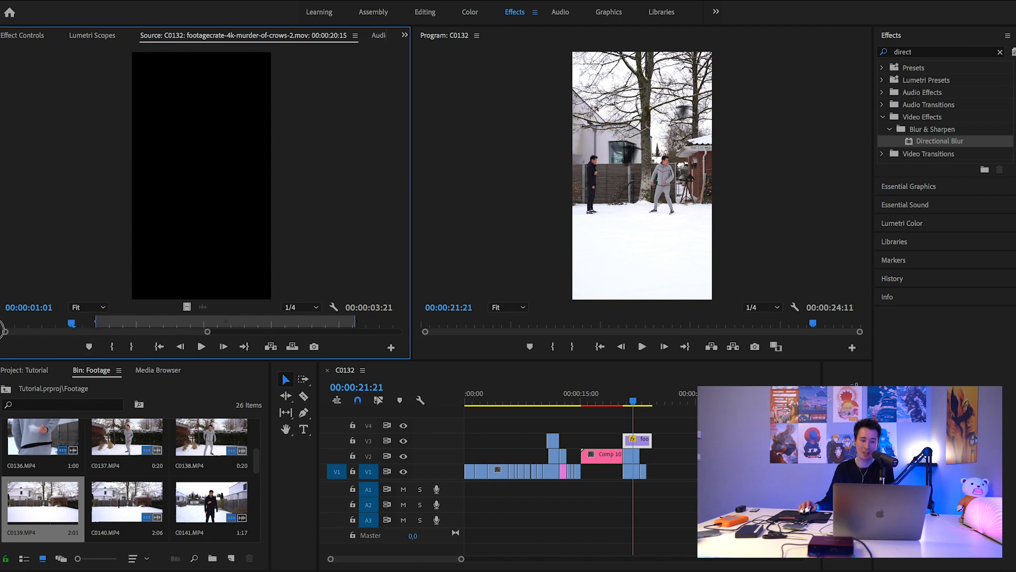
pyautogui.moveTo(205, 332); pyautogui.dragTo(391, 331)
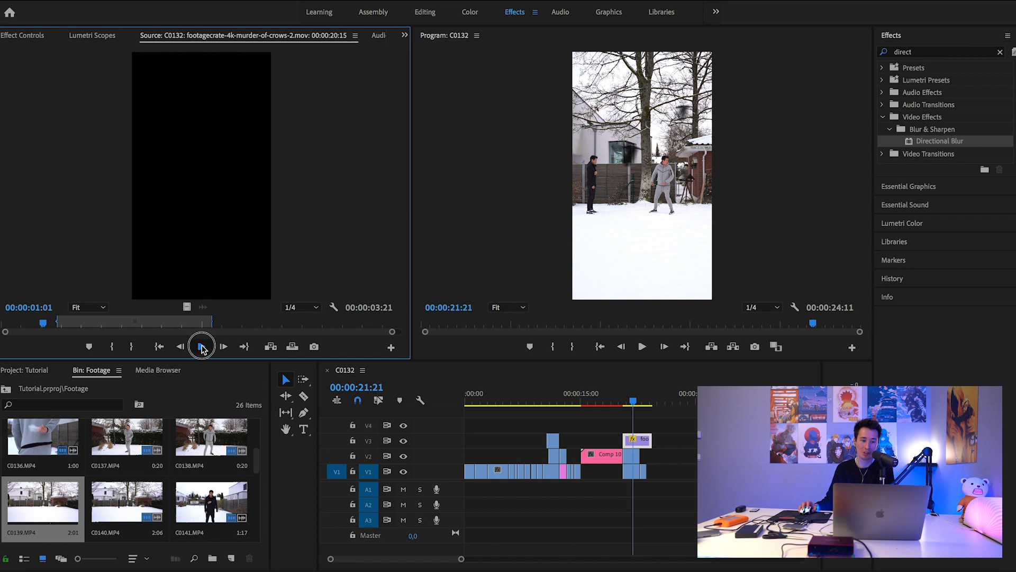
pyautogui.click(201, 346)
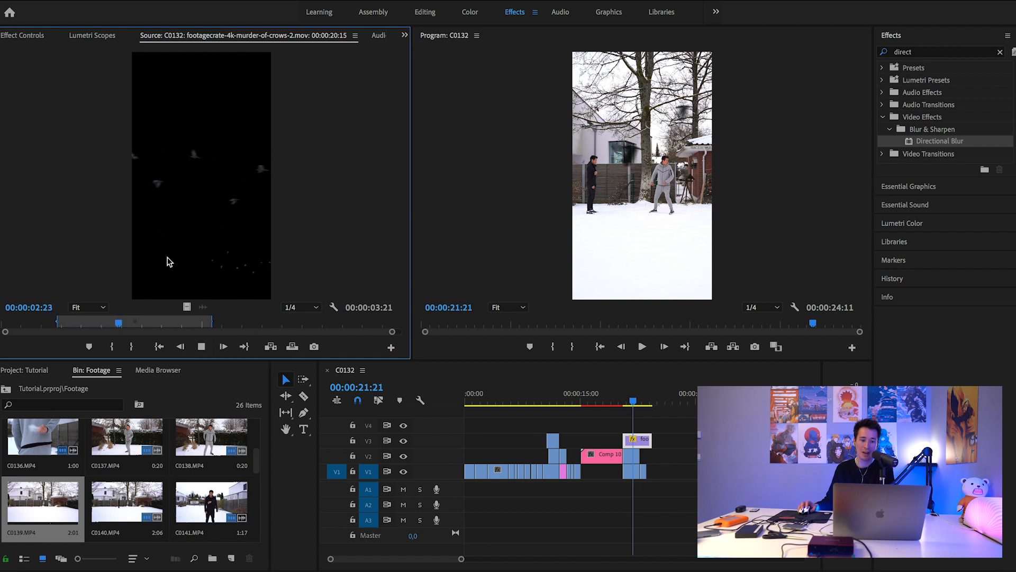
pyautogui.click(201, 347)
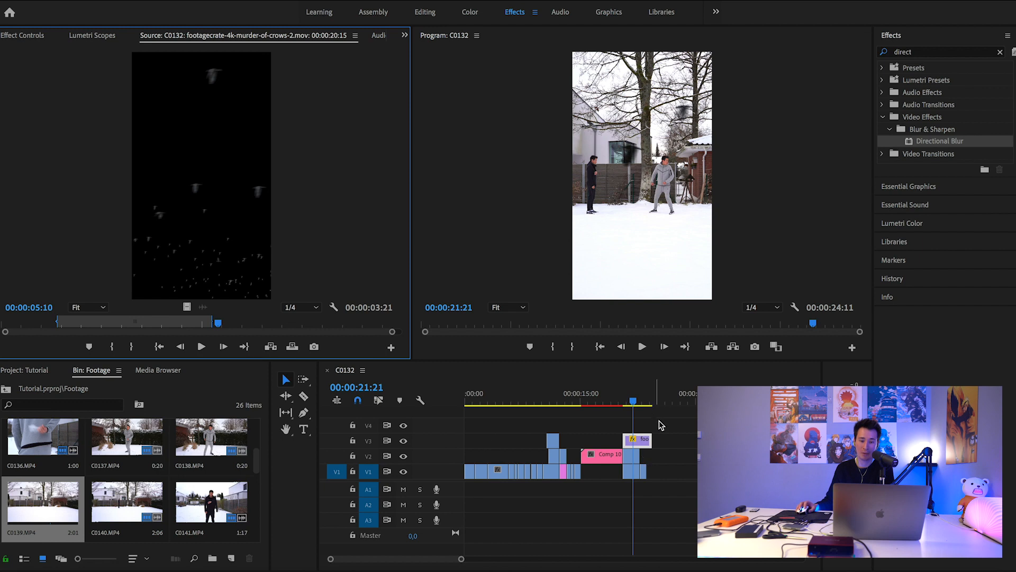
# Play the wide shot in the sequence from its beginning to review the crows over the two figures.
pyautogui.moveTo(636, 403); pyautogui.dragTo(622, 402)
pyautogui.click(642, 347)
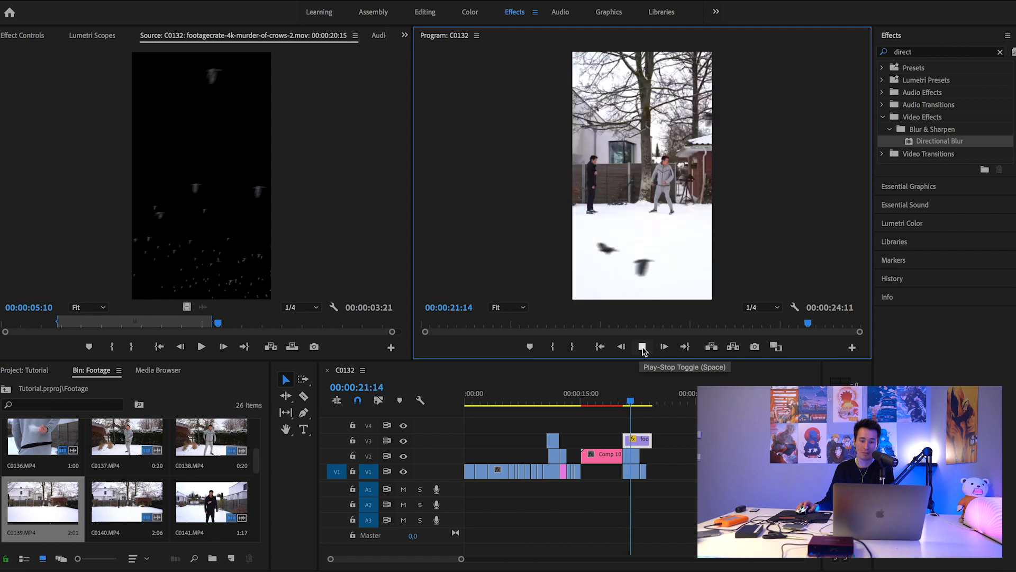
pyautogui.click(642, 347)
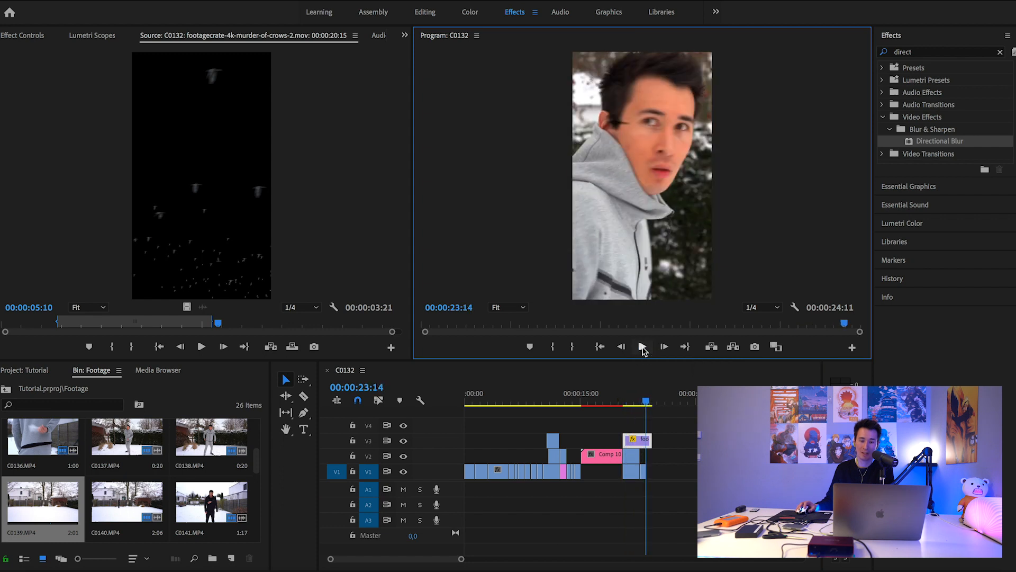
pyautogui.click(648, 396)
pyautogui.moveTo(648, 396); pyautogui.dragTo(636, 396)
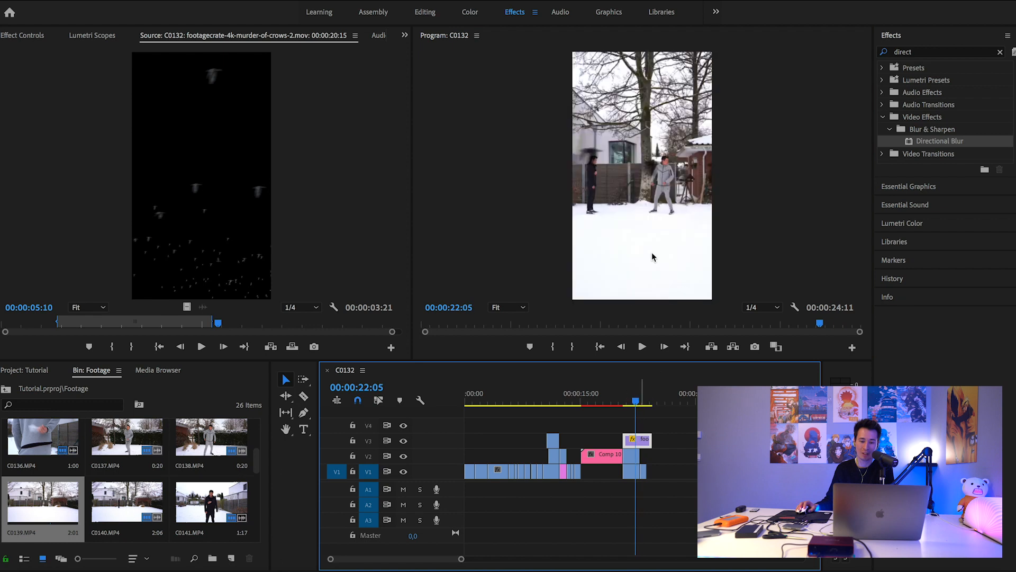
# Trim the end of the crow clip on V3 to the end of the C0139.MP4 clip and go to 00:00:23:06.
pyautogui.click(655, 439)
pyautogui.moveTo(655, 439); pyautogui.dragTo(640, 439)
pyautogui.moveTo(635, 401); pyautogui.dragTo(643, 401)
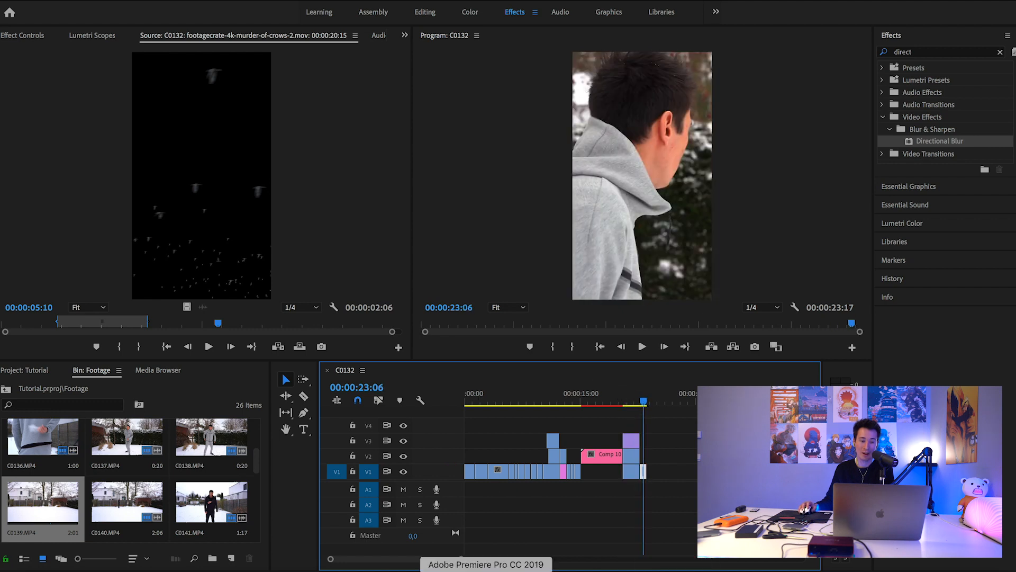
# Switch to the shot checklist note, tick off "Wide" and return to Premiere Pro.
pyautogui.click(275, 569)
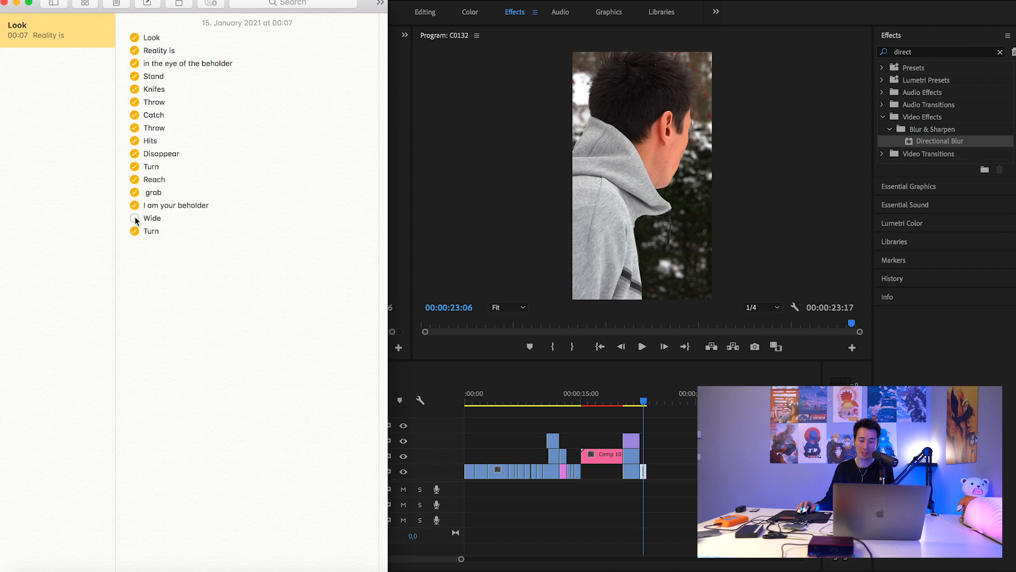
pyautogui.click(646, 370)
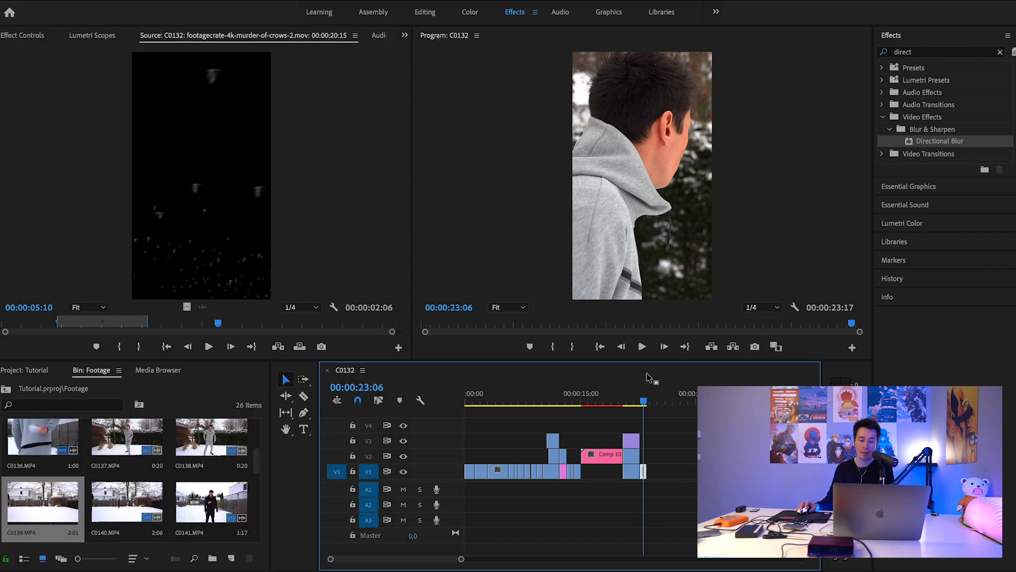
# Mark an in-to-out range across the whole sequence and return to 00:00:00:00.
pyautogui.press('o')
pyautogui.moveTo(649, 389); pyautogui.dragTo(649, 388)
pyautogui.moveTo(461, 560); pyautogui.dragTo(508, 560)
pyautogui.press('Home')
# Check the shot checklist note once more, return to Premiere Pro and play the sequence from the beginning.
pyautogui.press('super+Tab')
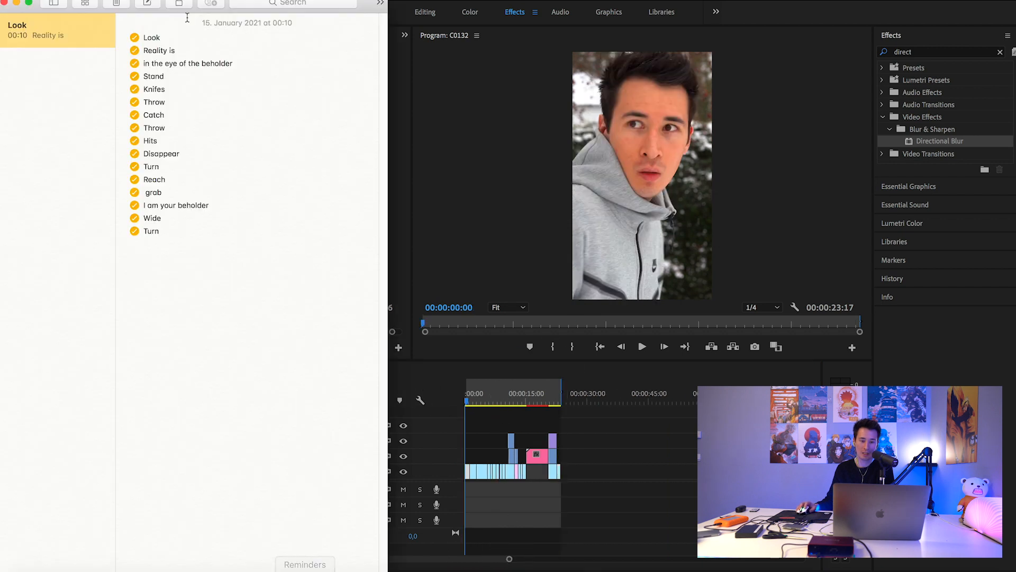
pyautogui.moveTo(225, 2); pyautogui.dragTo(192, 2)
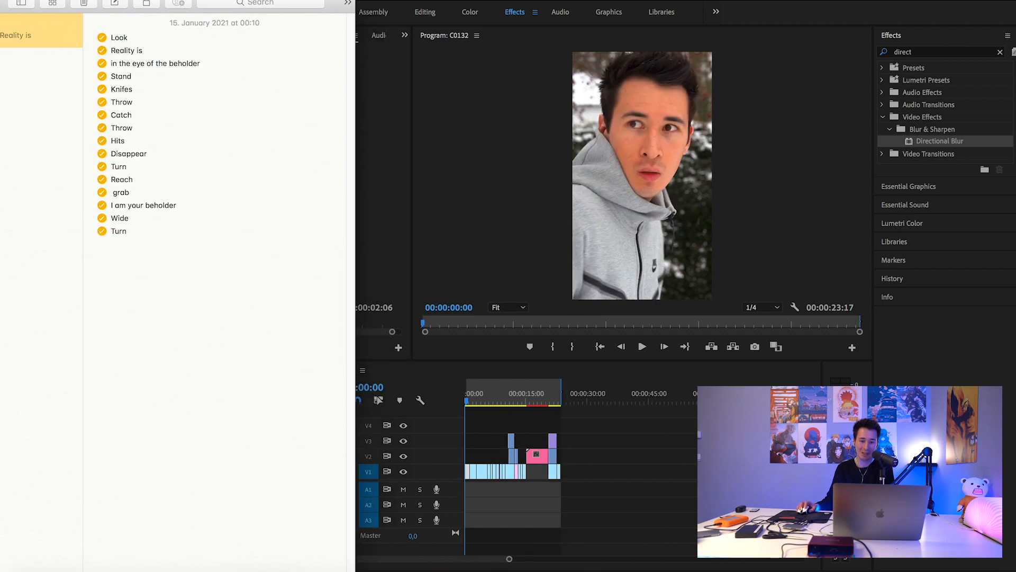
pyautogui.click(523, 2)
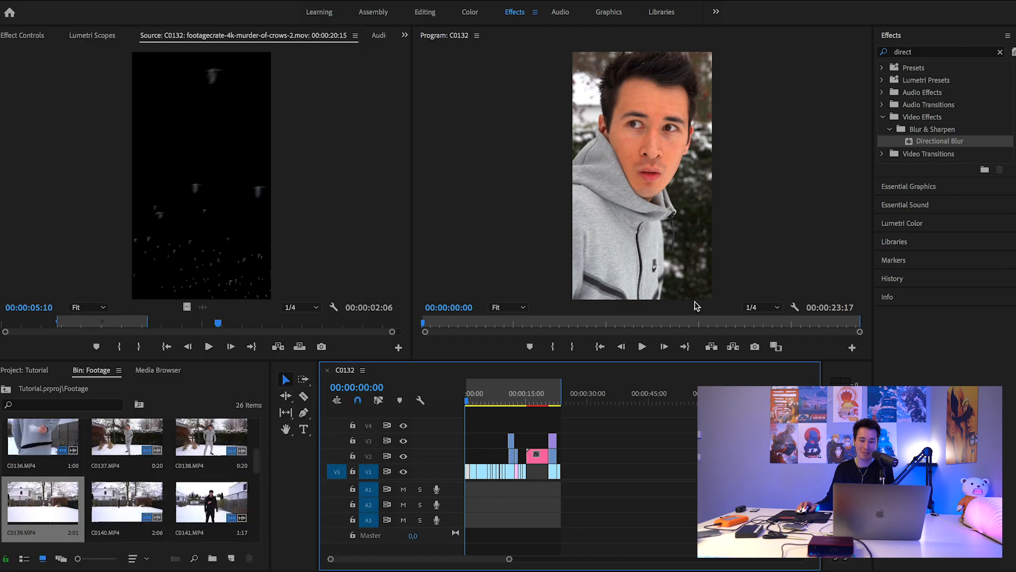
pyautogui.click(644, 347)
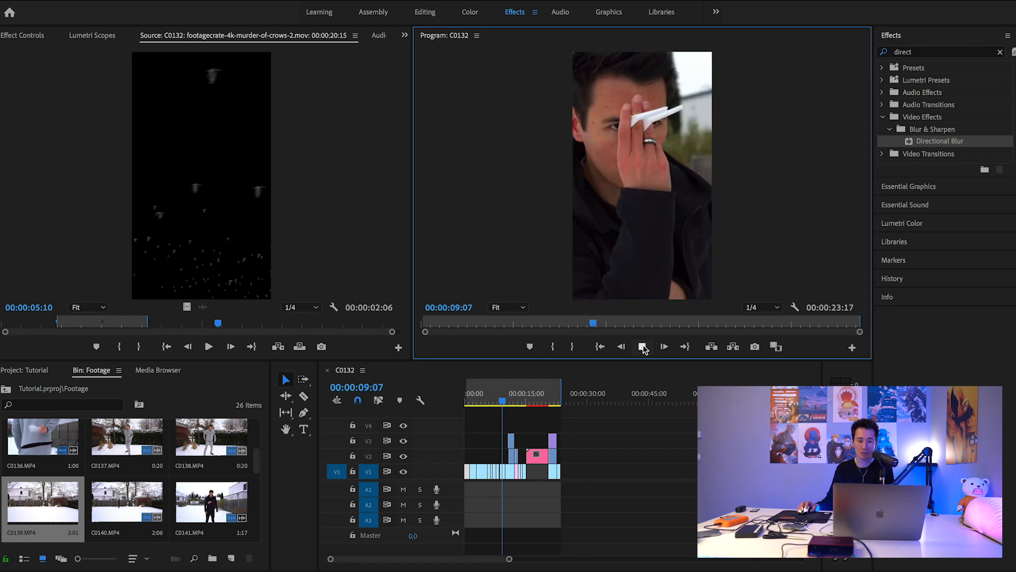
# Review the blade-throw shots from 00:00:07:17 and replay the tree impact from 00:00:10:06.
pyautogui.click(643, 347)
pyautogui.moveTo(506, 395); pyautogui.dragTo(498, 397)
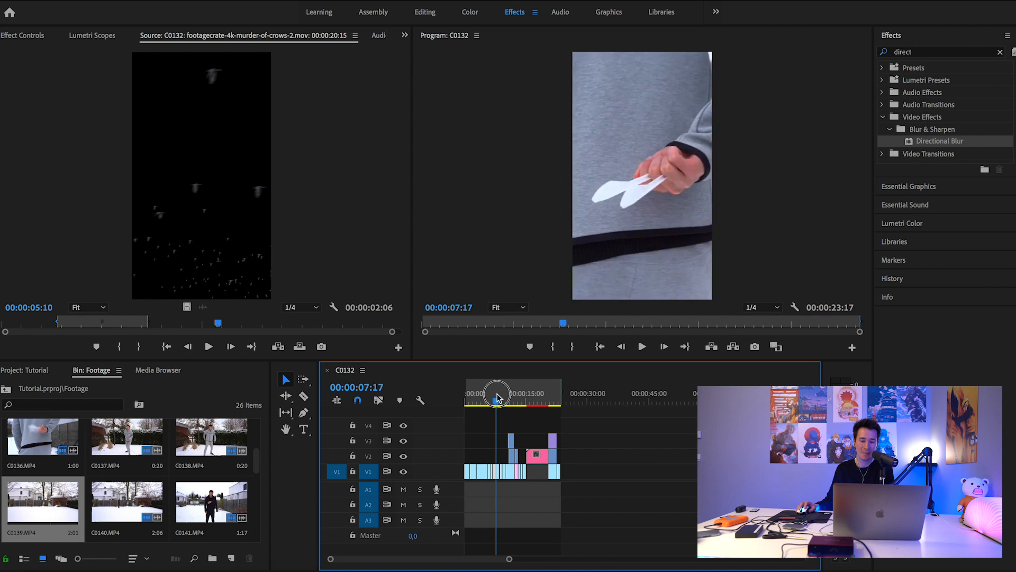
pyautogui.click(642, 347)
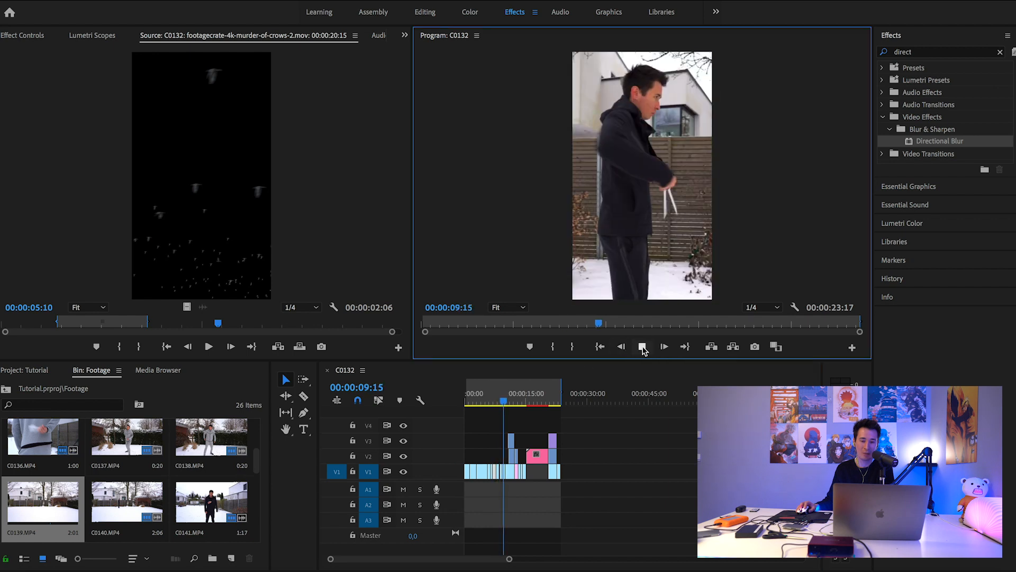
pyautogui.click(642, 347)
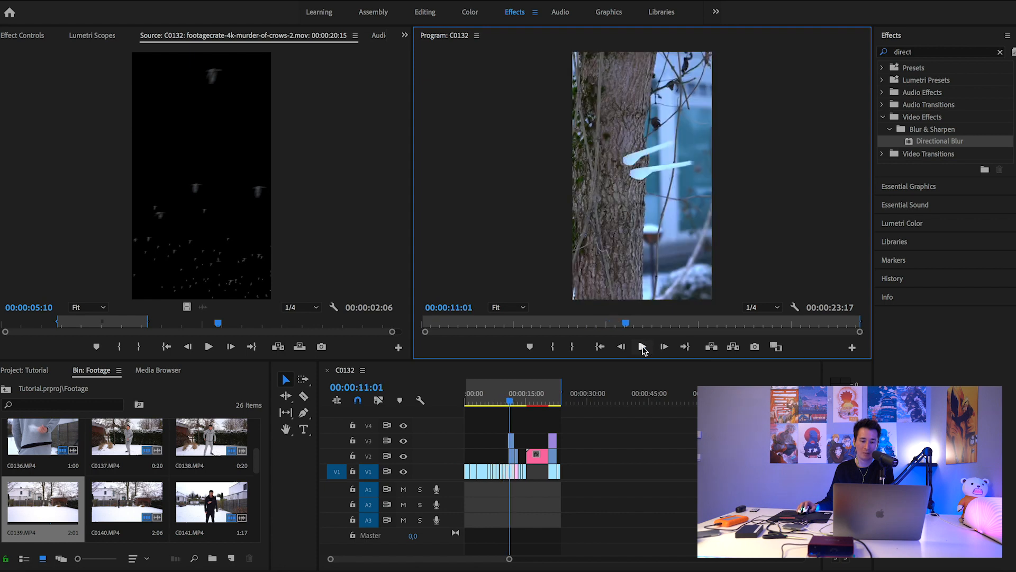
pyautogui.moveTo(504, 404); pyautogui.dragTo(506, 402)
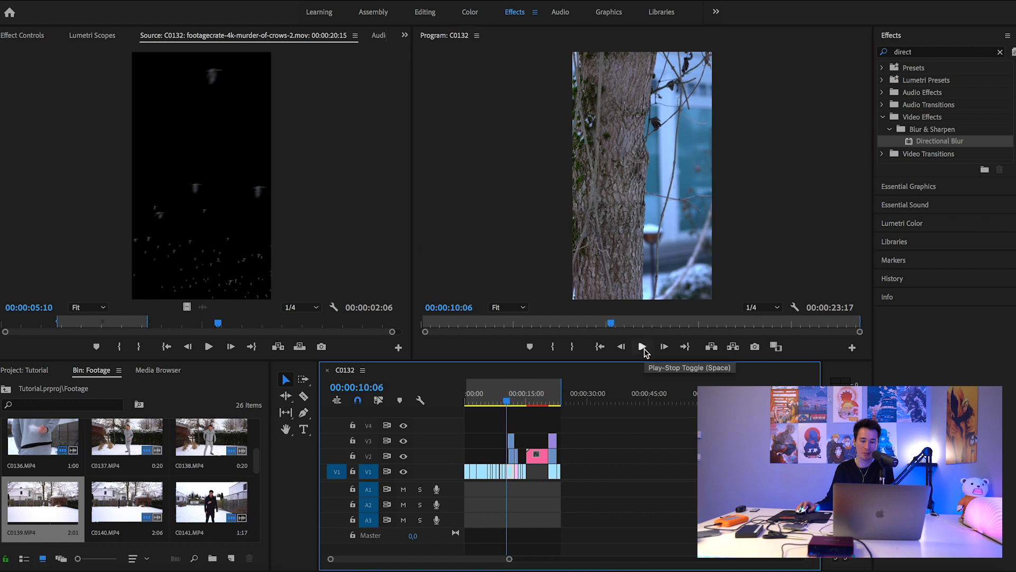
pyautogui.click(642, 347)
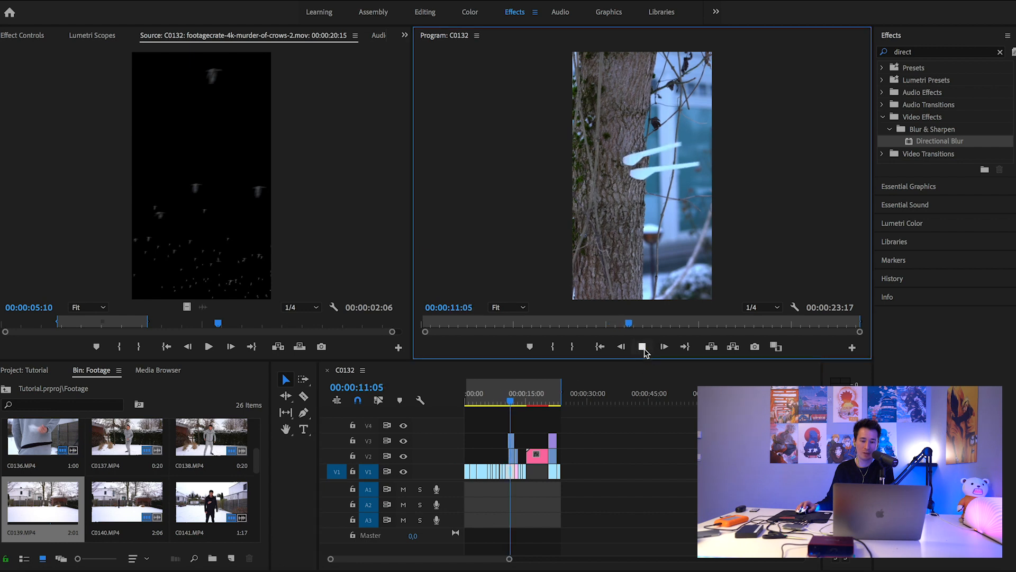
pyautogui.click(643, 347)
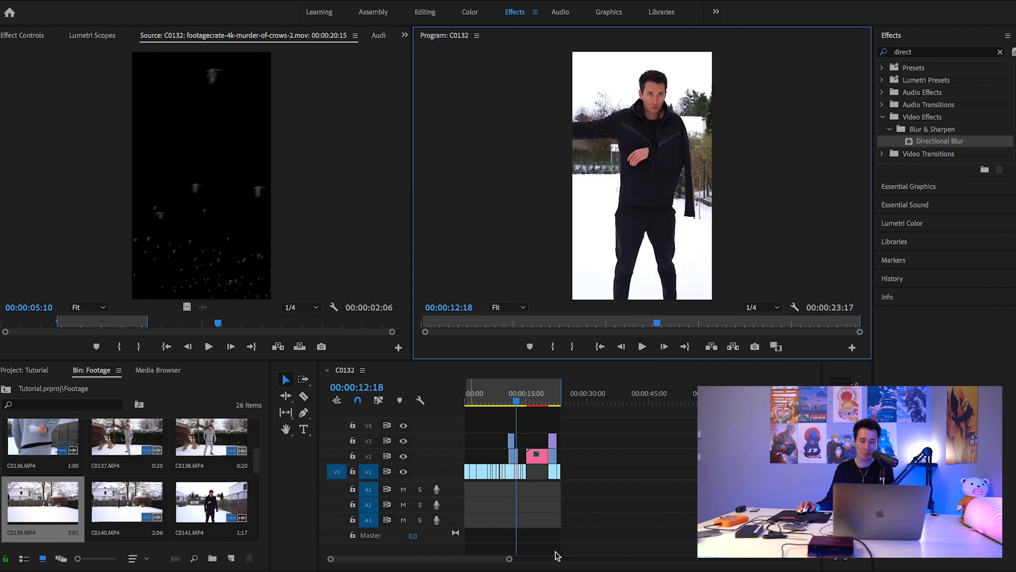
# Play the rest of the sequence from 00:00:12:18 to 00:00:23:05, pausing to check the close-ups and the final crow shot.
pyautogui.moveTo(510, 560); pyautogui.dragTo(461, 559)
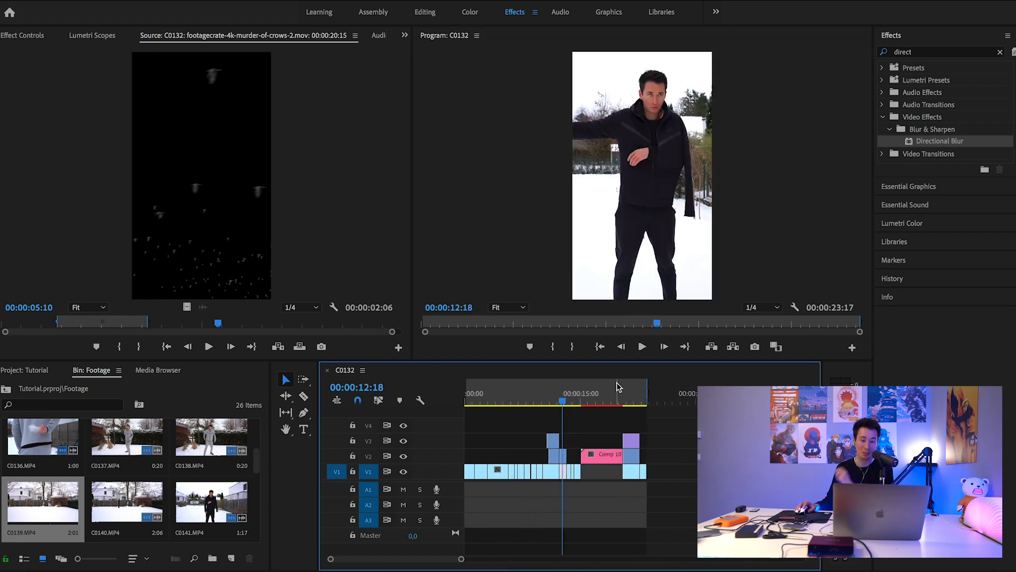
pyautogui.click(643, 347)
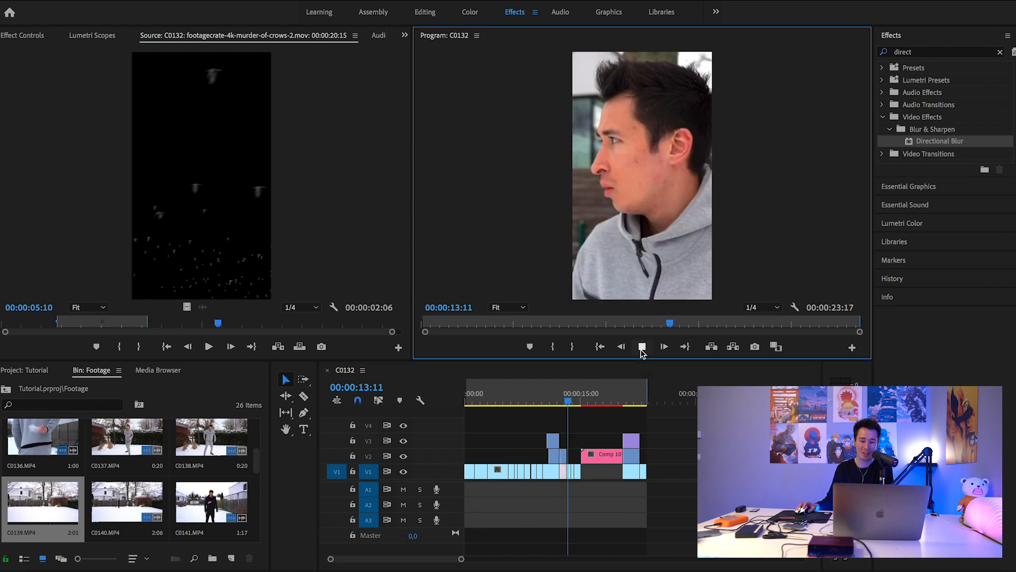
pyautogui.click(642, 347)
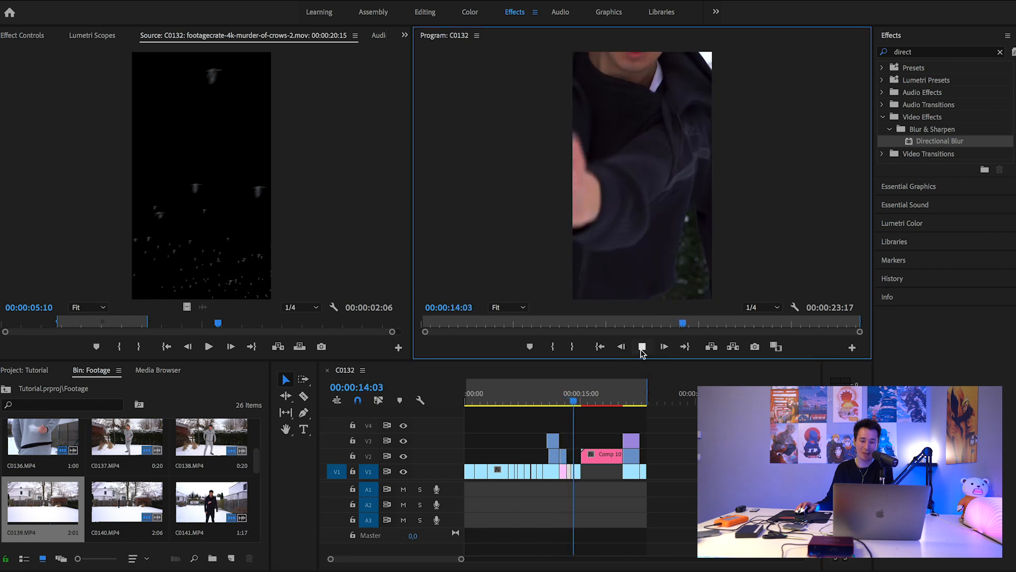
pyautogui.click(642, 347)
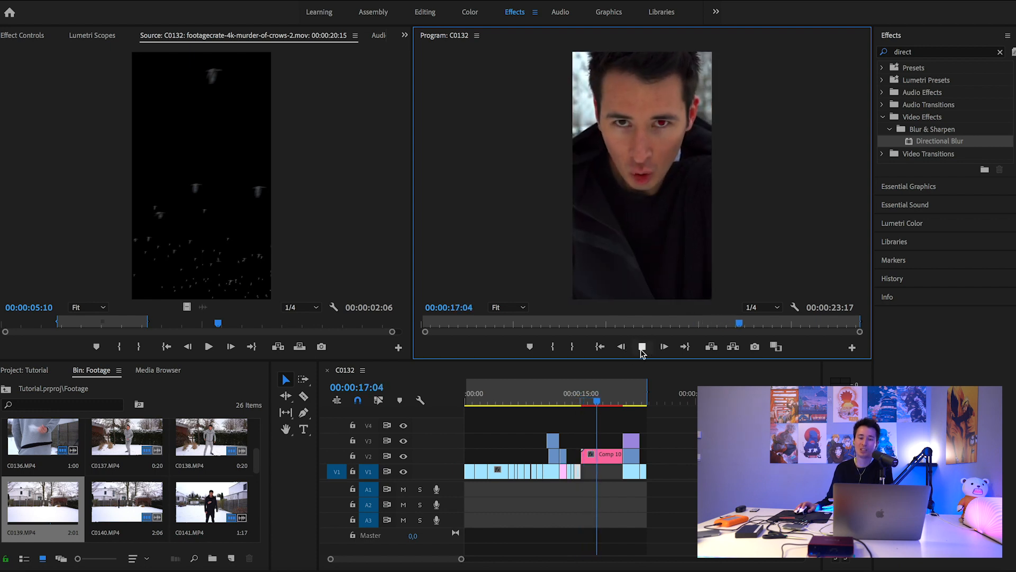
pyautogui.click(642, 348)
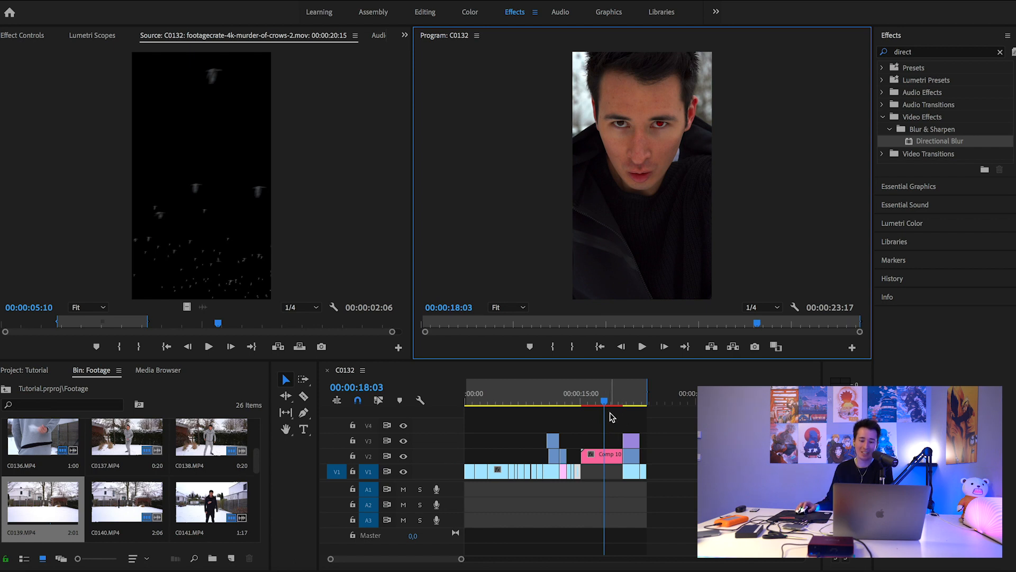
pyautogui.click(642, 347)
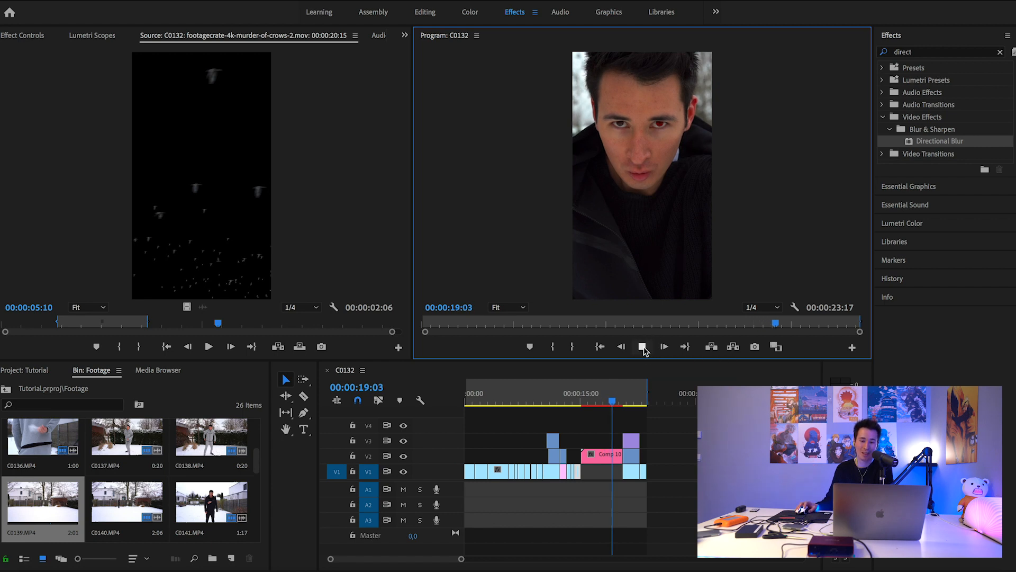
pyautogui.click(643, 347)
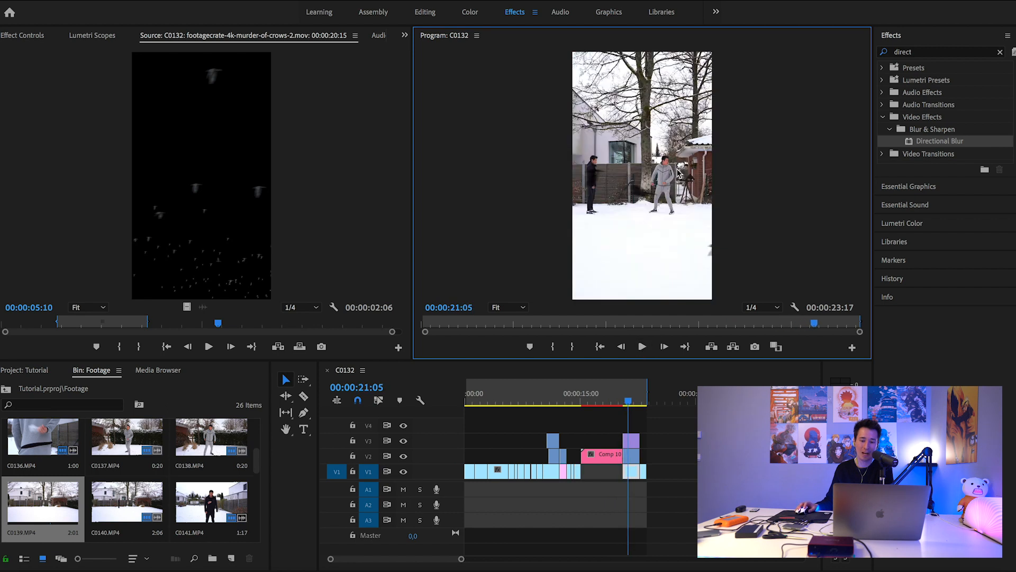
pyautogui.click(644, 348)
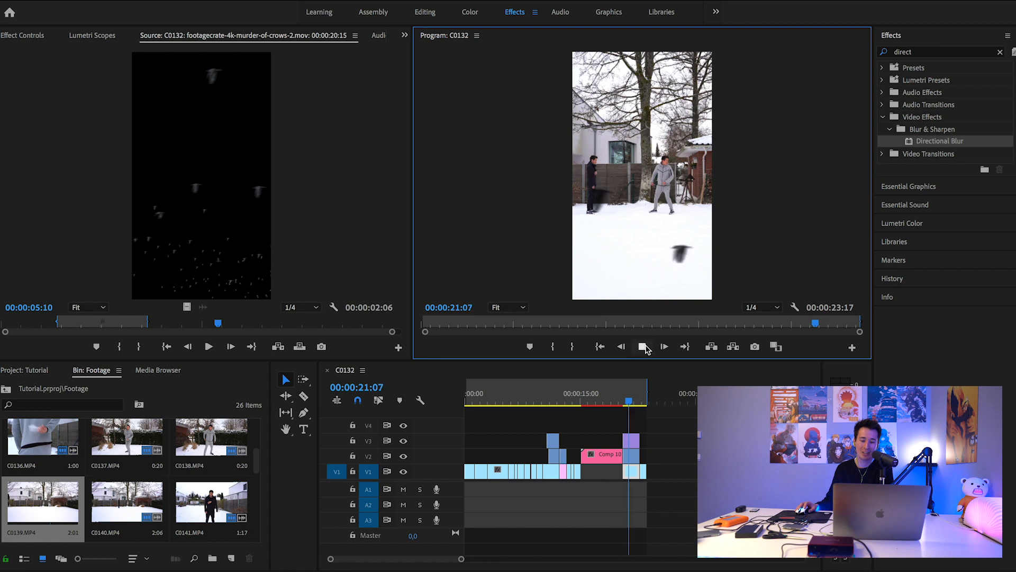
pyautogui.click(643, 348)
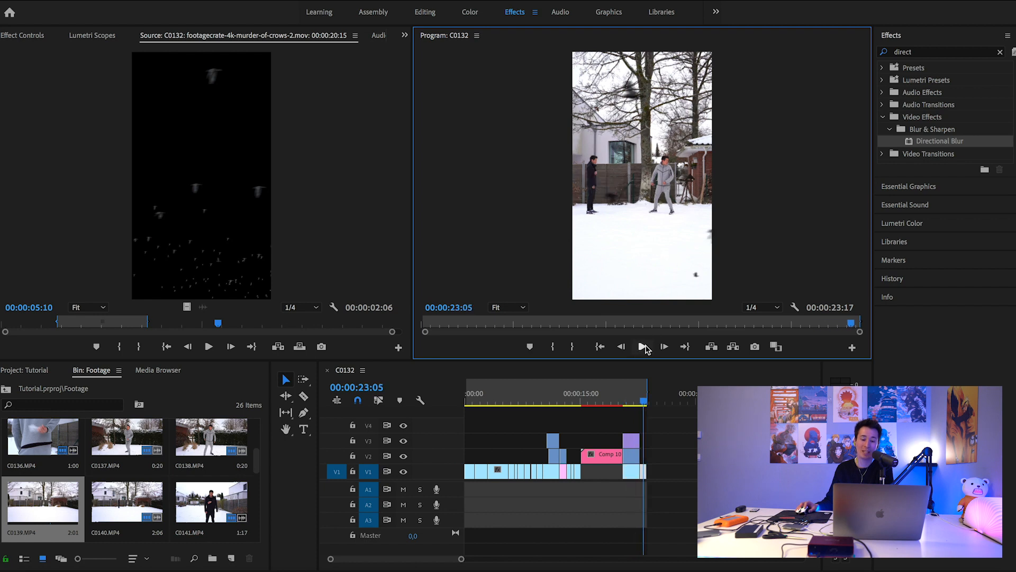
# Replay the end of the sequence and return the playhead to 00:00:00:14 in the first shot.
pyautogui.click(643, 403)
pyautogui.moveTo(642, 403); pyautogui.dragTo(640, 402)
pyautogui.click(642, 346)
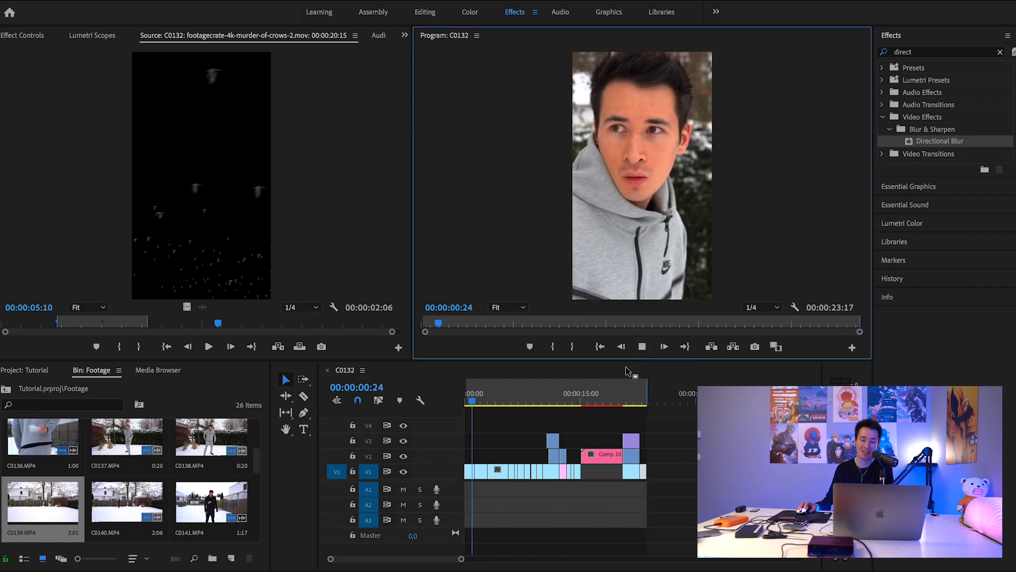
pyautogui.click(643, 348)
pyautogui.moveTo(479, 394); pyautogui.dragTo(471, 401)
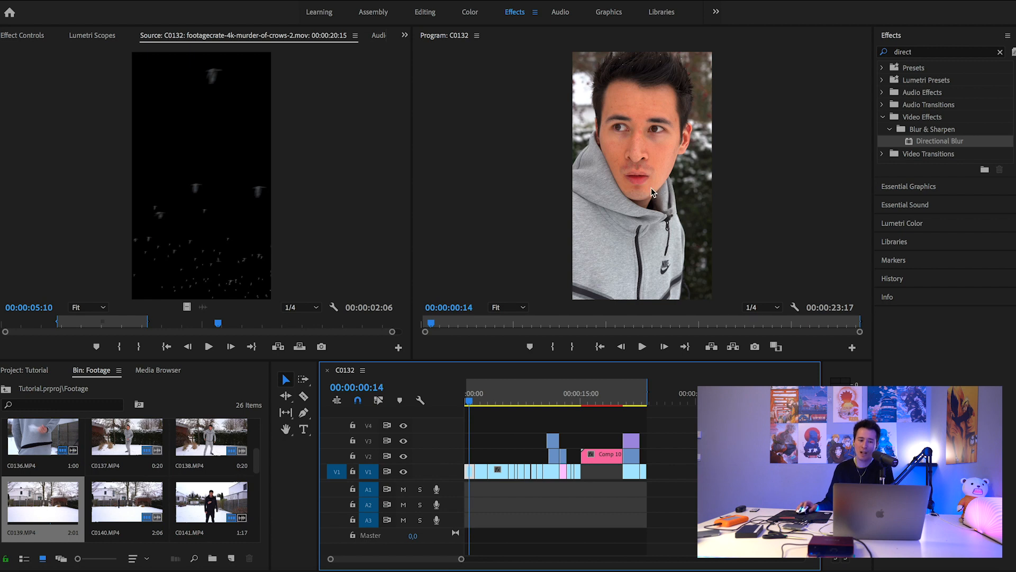
# Create a 1080 × 1920, 25 fps adjustment layer and lay it on V4 over the whole sequence.
pyautogui.click(4, 391)
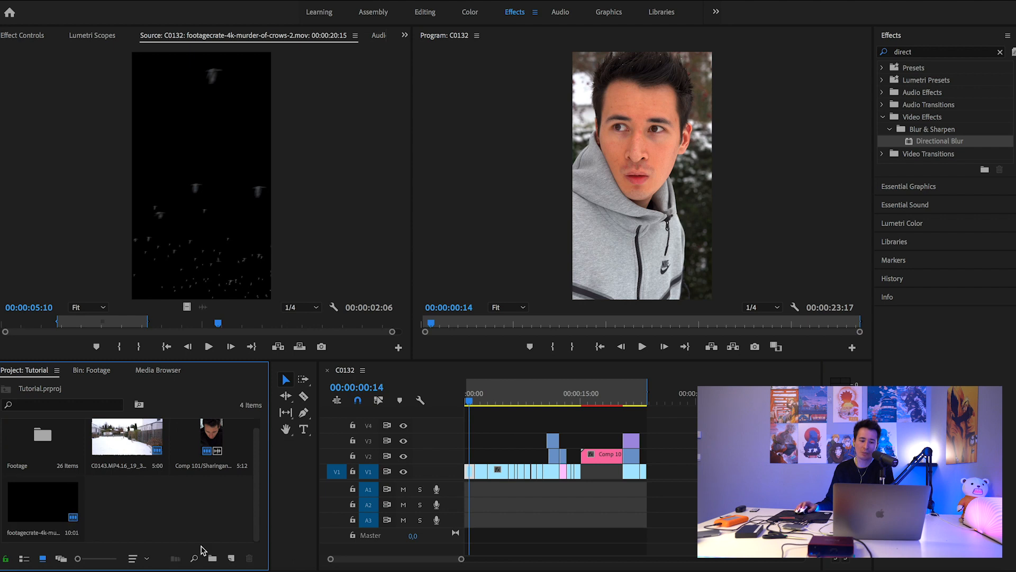
pyautogui.click(231, 559)
pyautogui.click(263, 447)
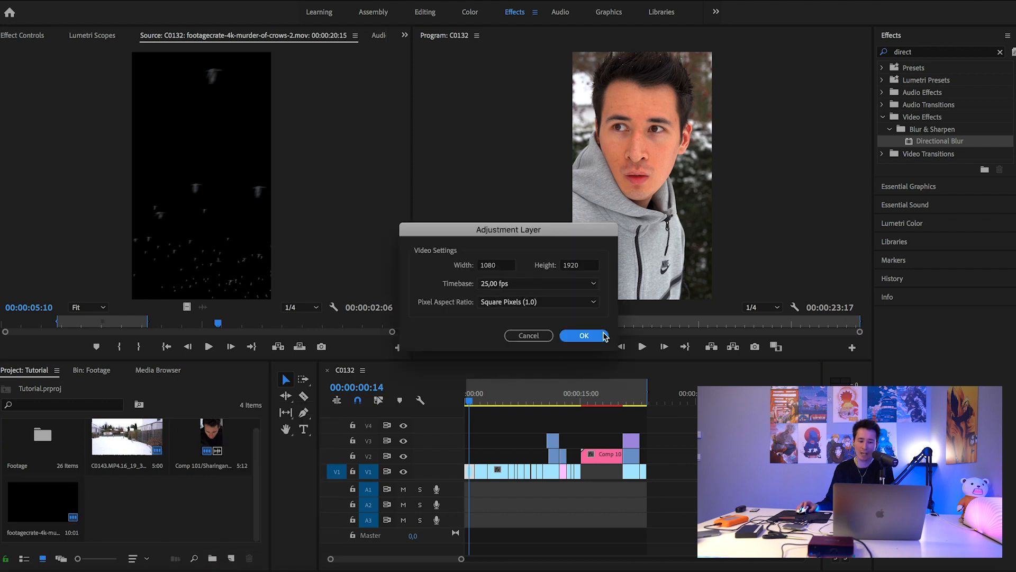
pyautogui.click(583, 335)
pyautogui.moveTo(127, 503); pyautogui.dragTo(665, 423)
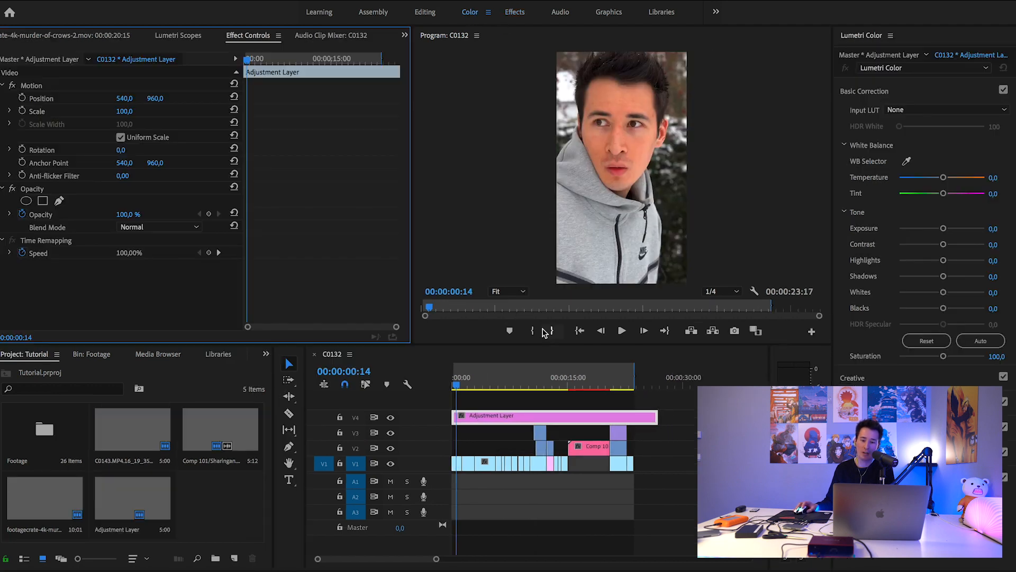
# Set the adjustment layer's Lumetri contrast to 26, shadows to -6 and blacks to -3.
pyautogui.click(995, 246)
pyautogui.write('2')
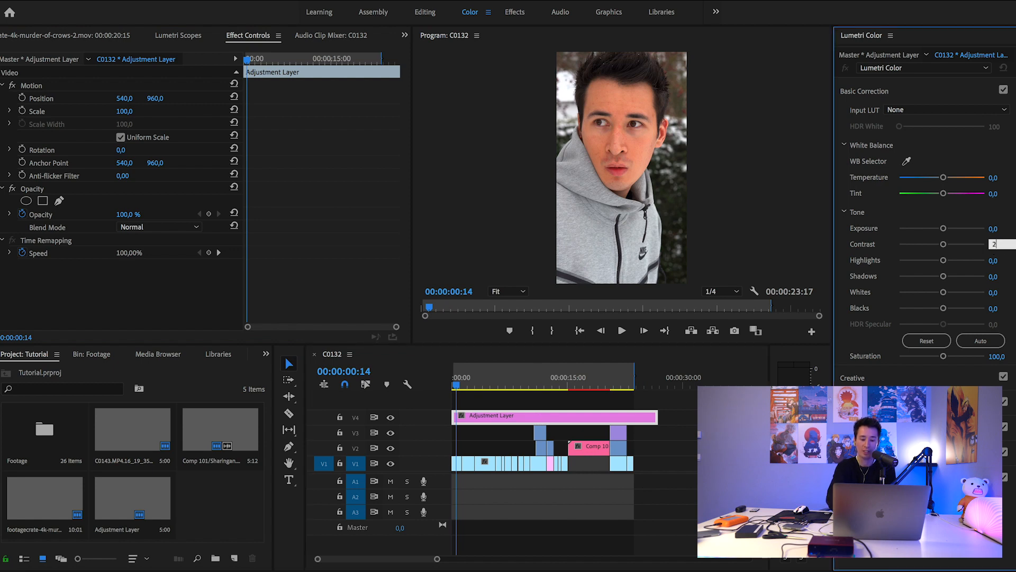
pyautogui.write('6')
pyautogui.press('Return')
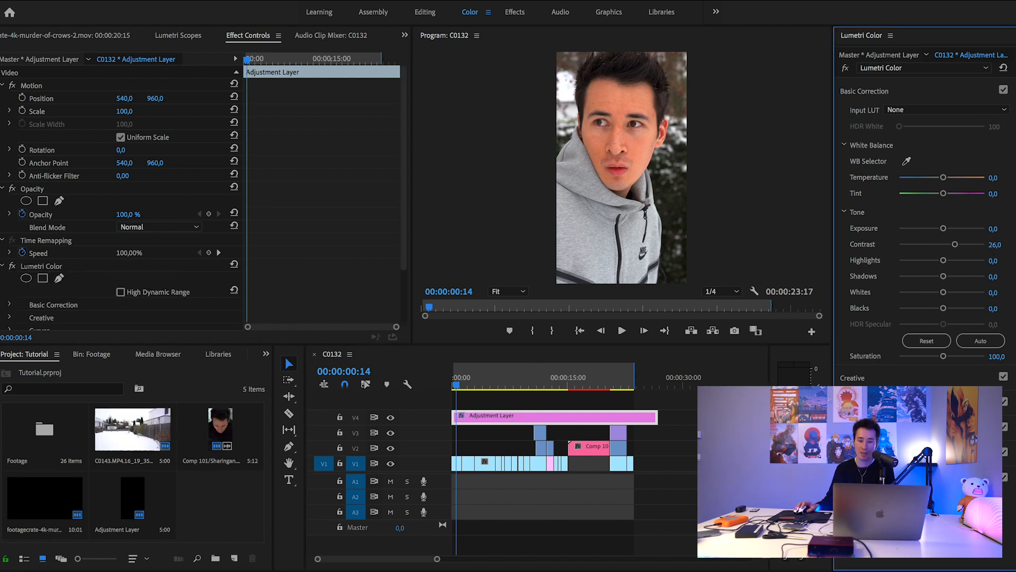
pyautogui.click(994, 276)
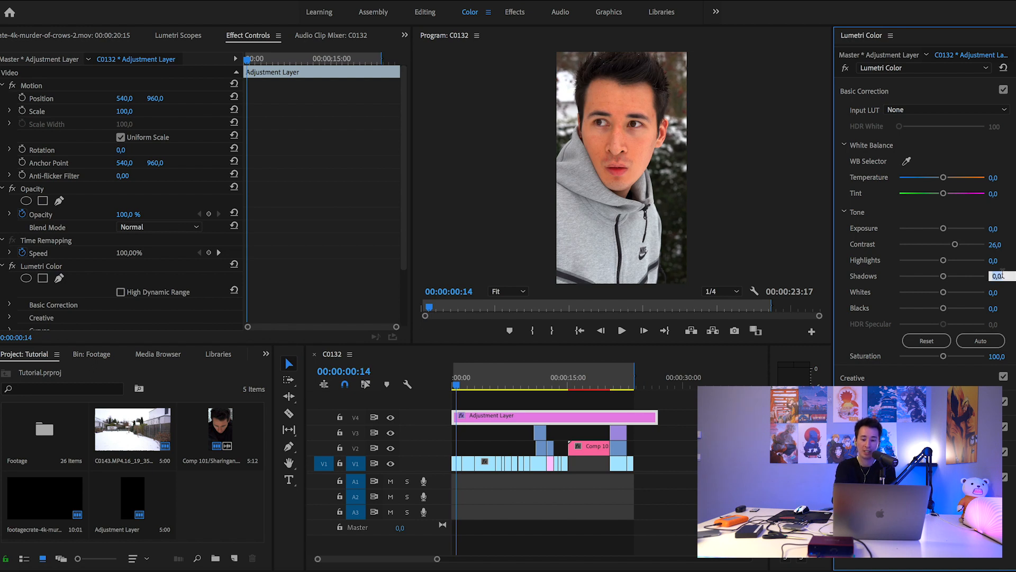
pyautogui.press('Return')
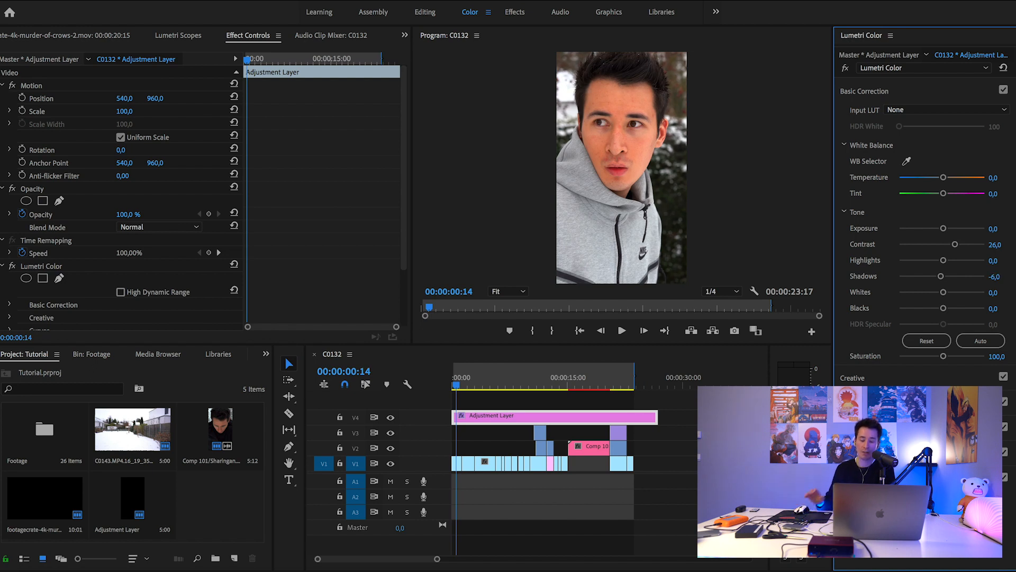
pyautogui.click(998, 308)
pyautogui.write('-3')
pyautogui.press('Return')
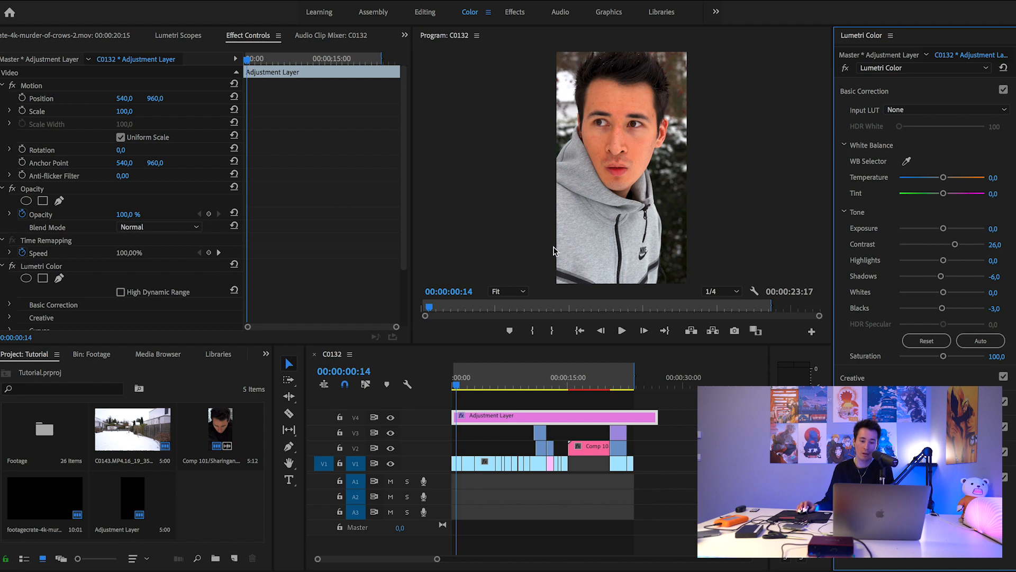
# Select the C0150.MP4 clip on V1 at 00:00:04:14 and adjust its Lumetri exposure.
pyautogui.moveTo(457, 384); pyautogui.dragTo(490, 392)
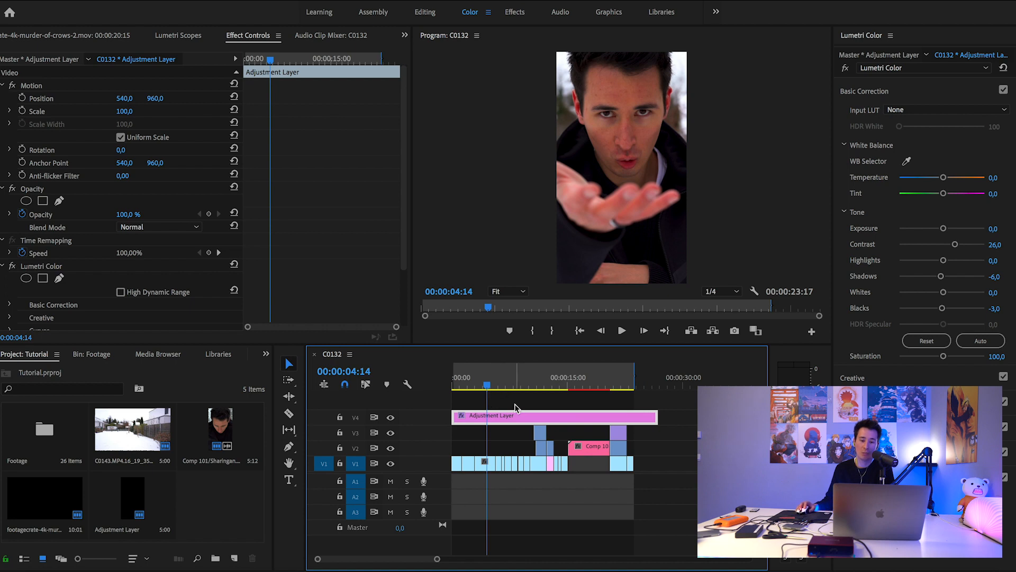
pyautogui.click(490, 467)
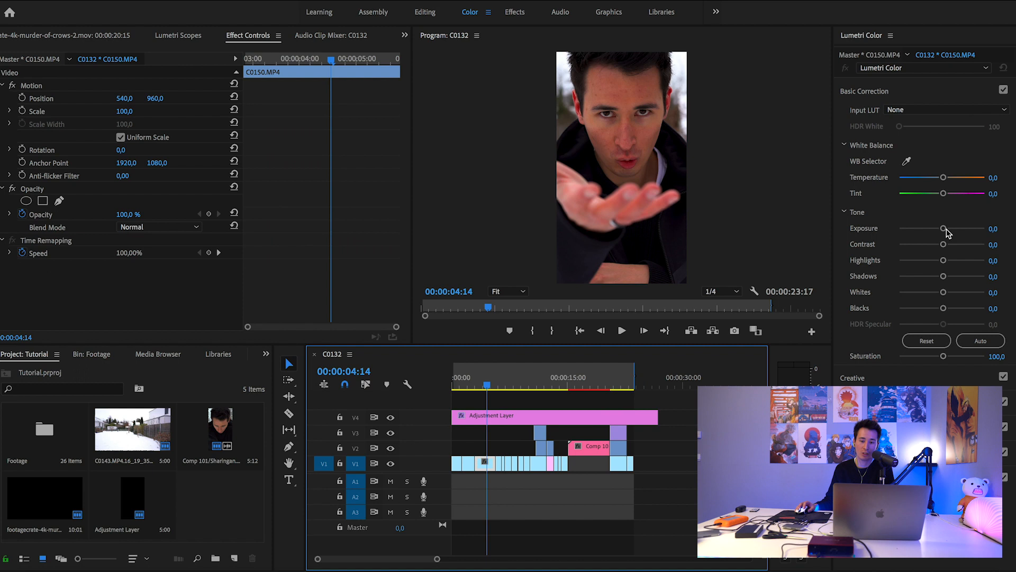
pyautogui.moveTo(944, 233)
pyautogui.mouseDown()
pyautogui.moveTo(951, 227)
pyautogui.moveTo(940, 228)
pyautogui.mouseUp()
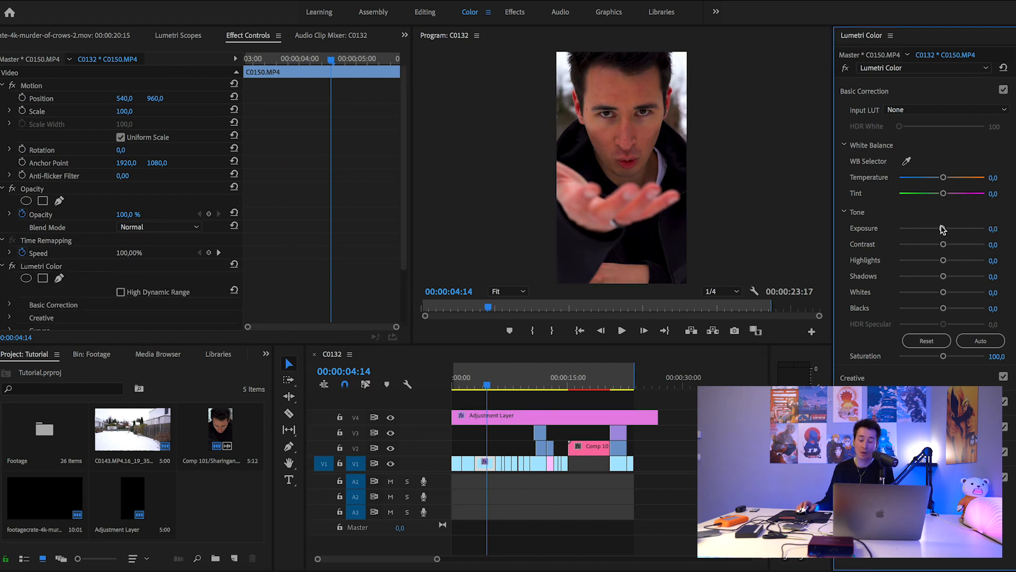